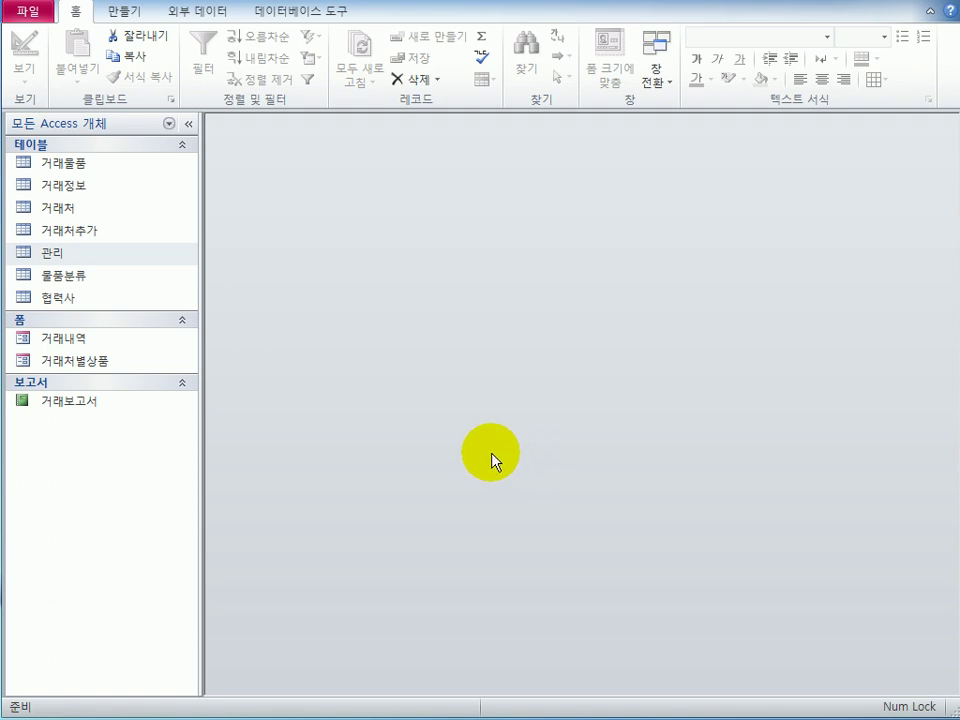
- Open the 관리 table and examine the 상품번호 and 상품명 columns and the last two 컨테이너 records, closing it again
click(88, 260)
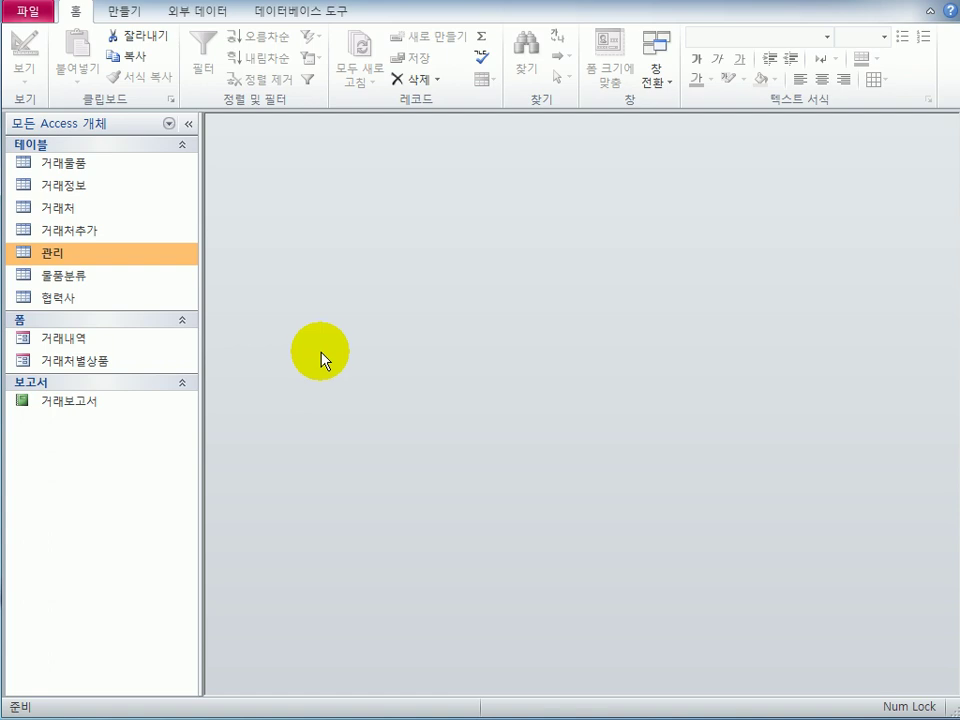
double_click(107, 265)
click(272, 187)
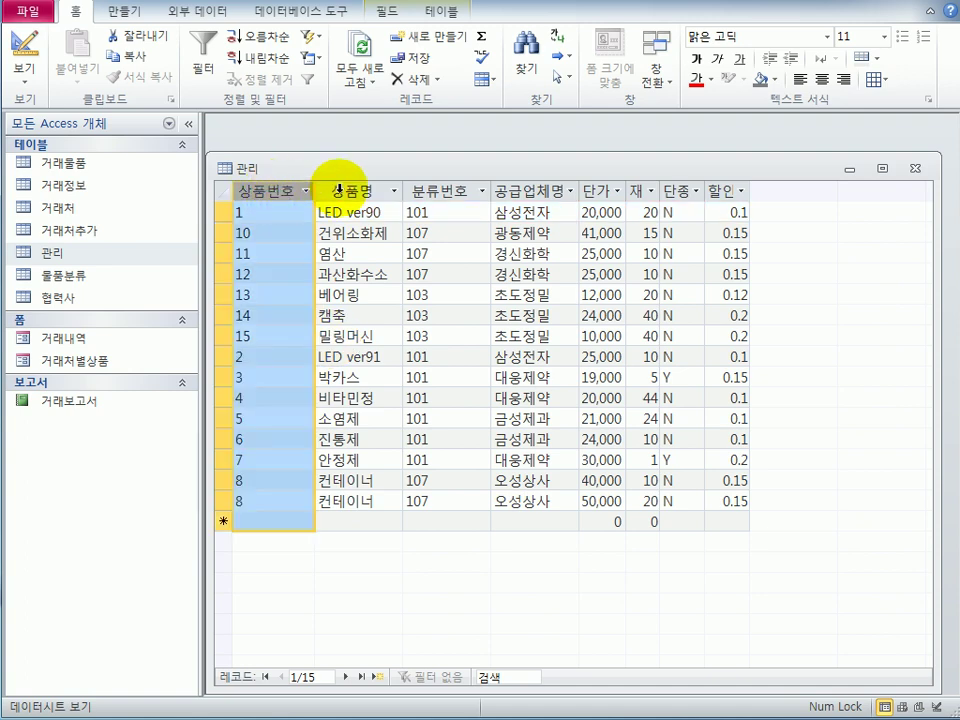
click(346, 189)
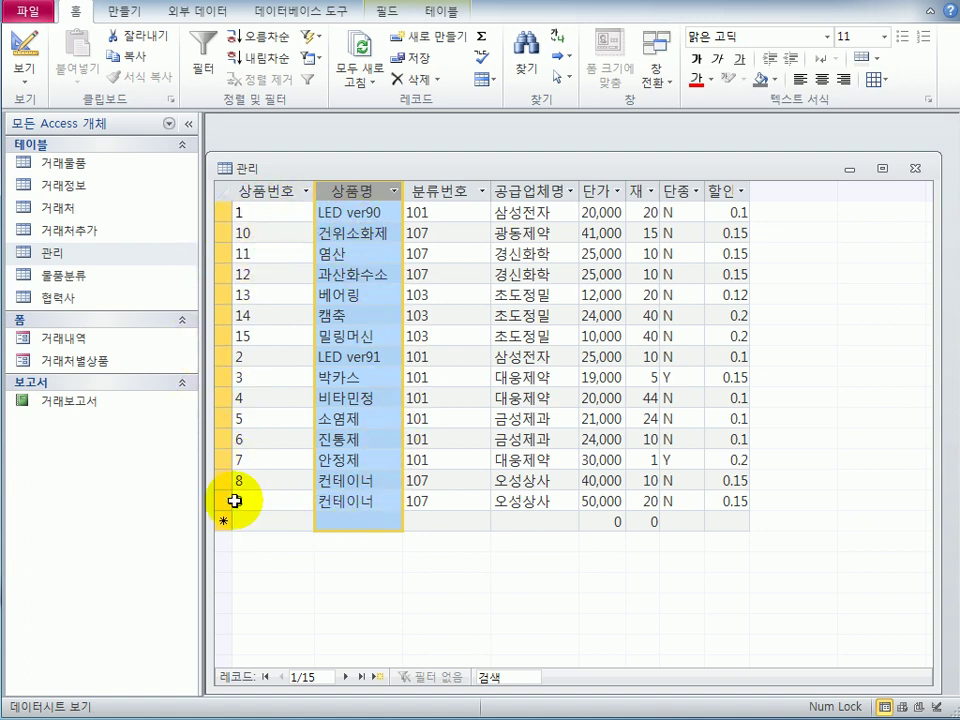
drag(224, 481, 220, 498)
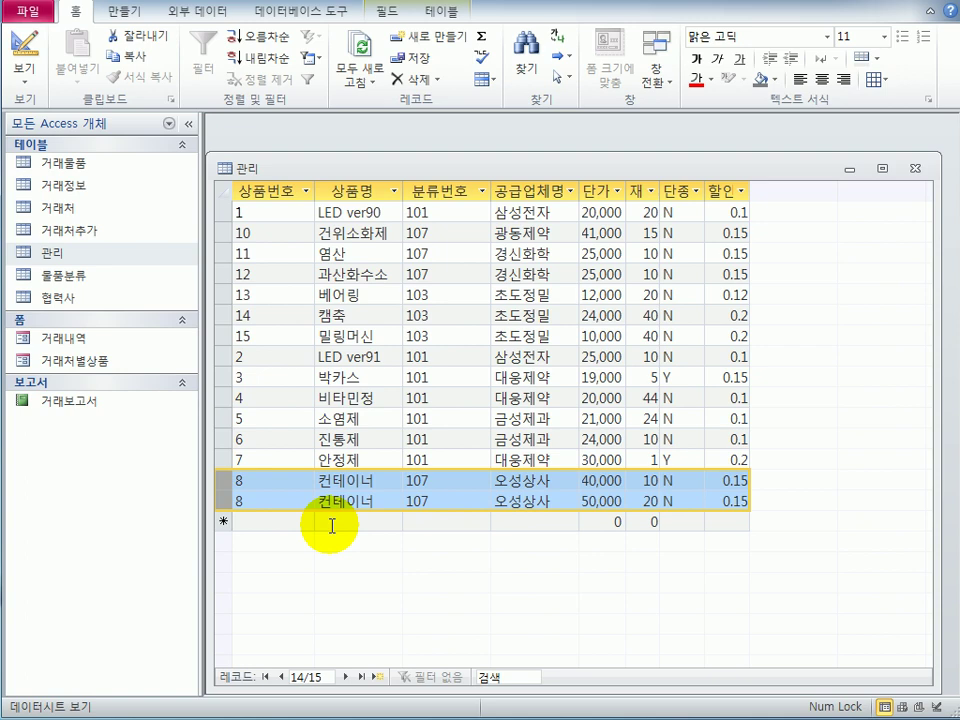
click(914, 168)
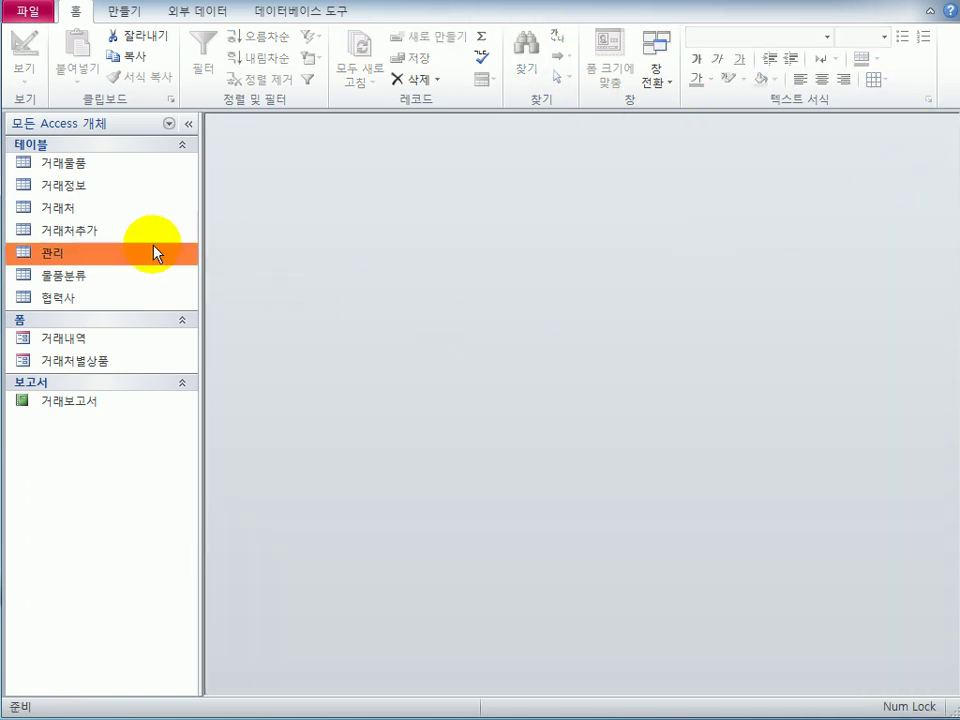
- Open the 관리 table in Design View and set 상품번호 and 상품명 together as its primary key
right_click(116, 253)
click(255, 282)
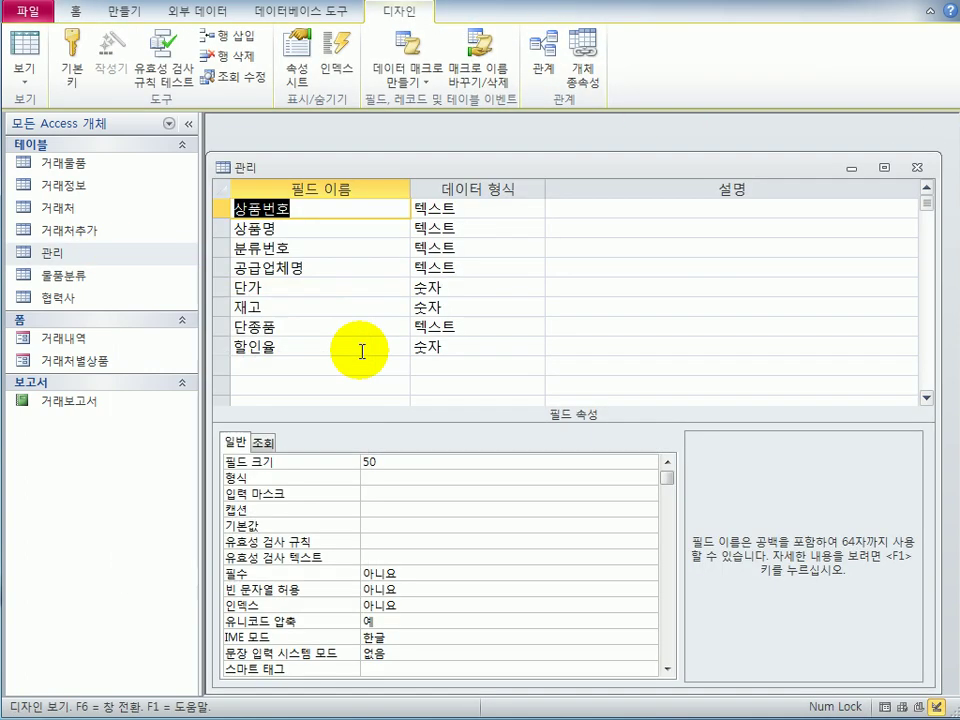
drag(214, 208, 213, 228)
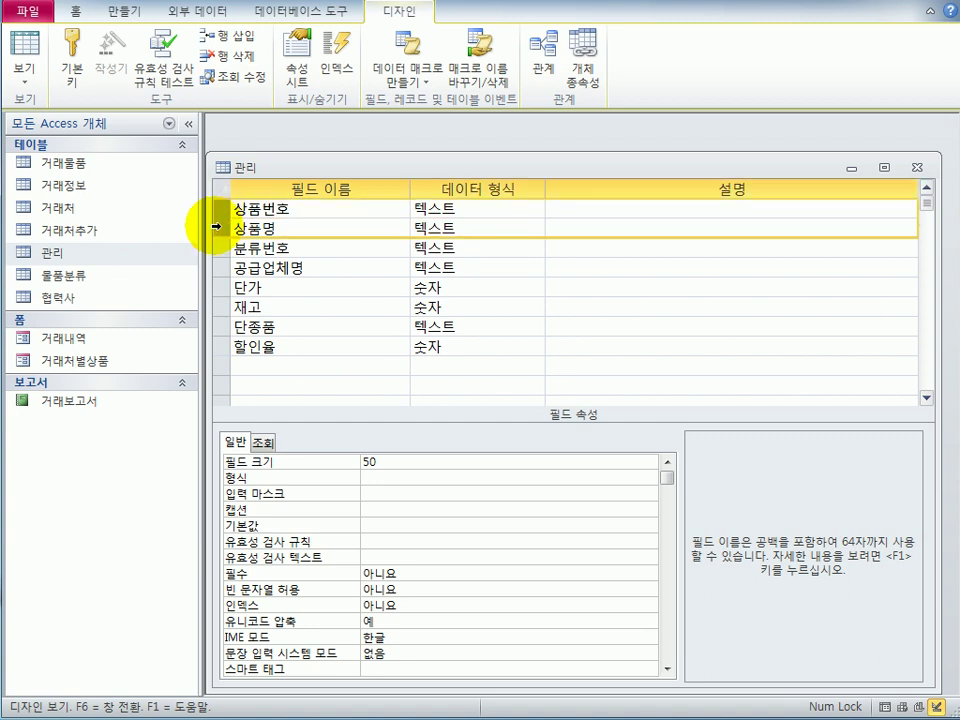
click(72, 50)
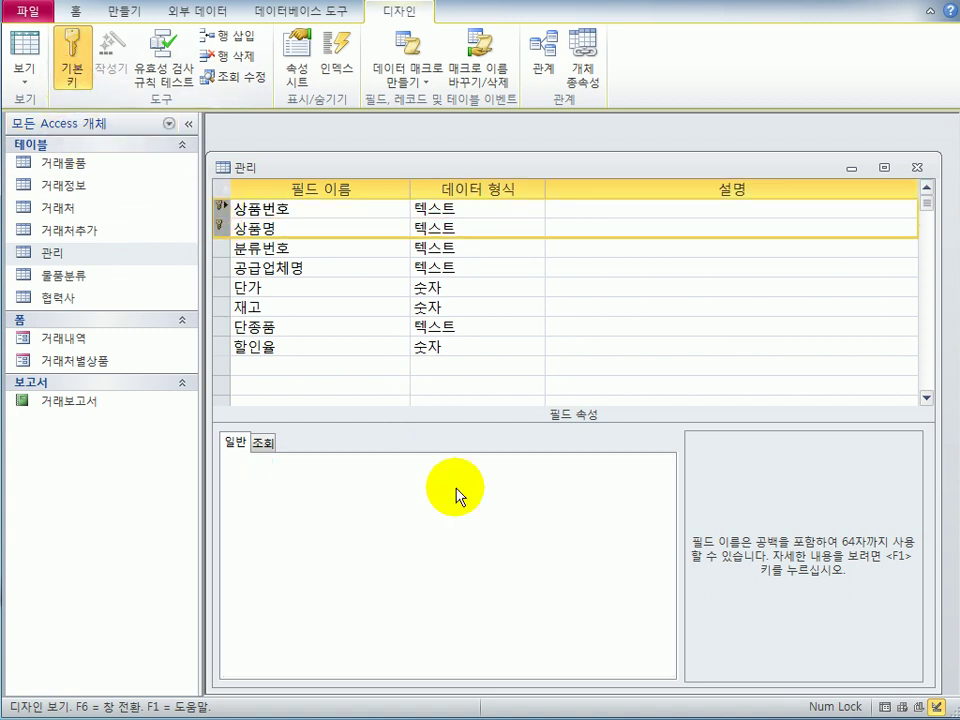
- Try to close the 관리 table design and save the new composite primary key
click(916, 168)
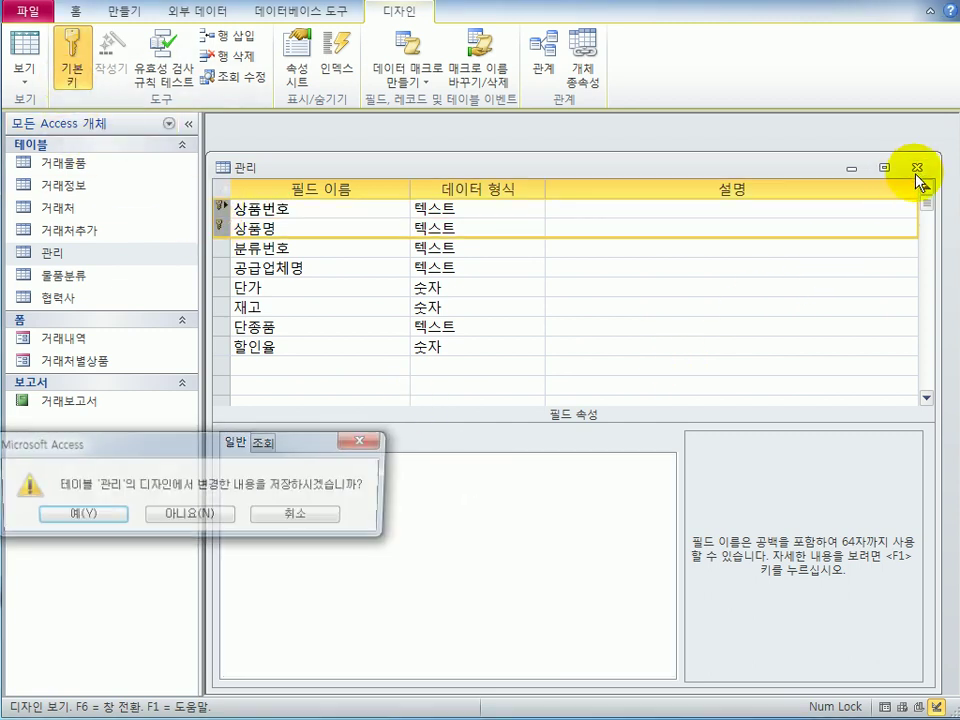
drag(268, 454, 584, 338)
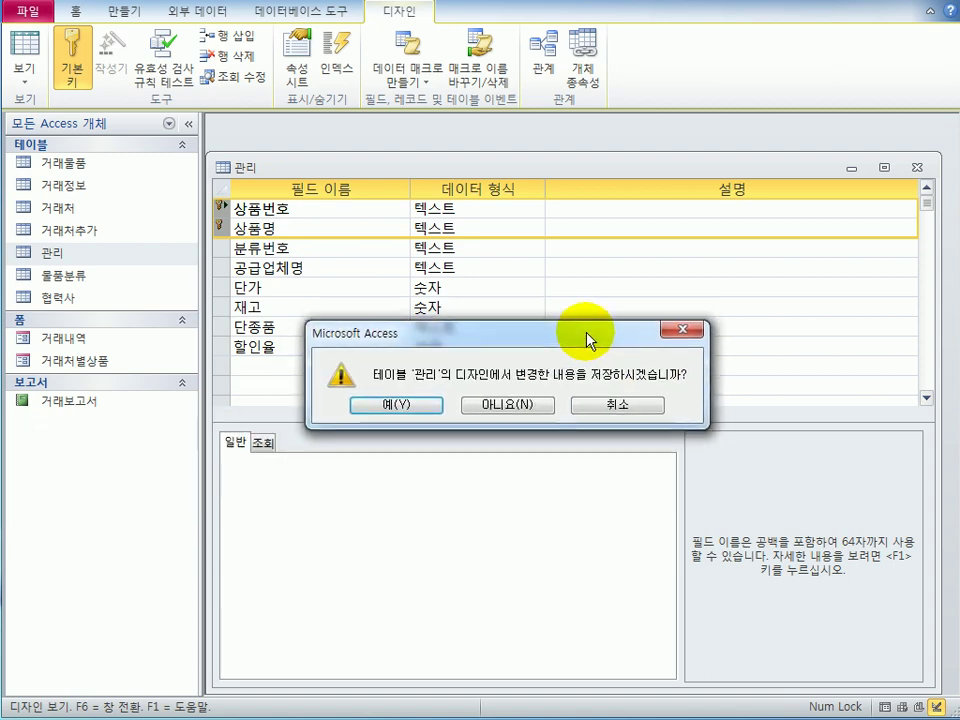
click(390, 402)
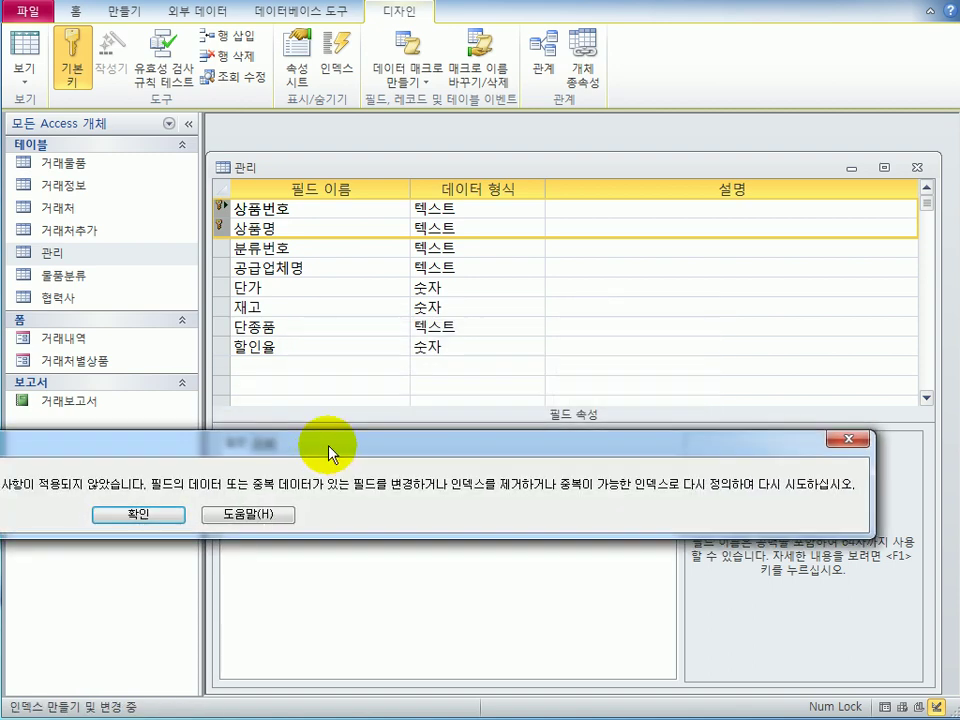
drag(328, 446, 820, 256)
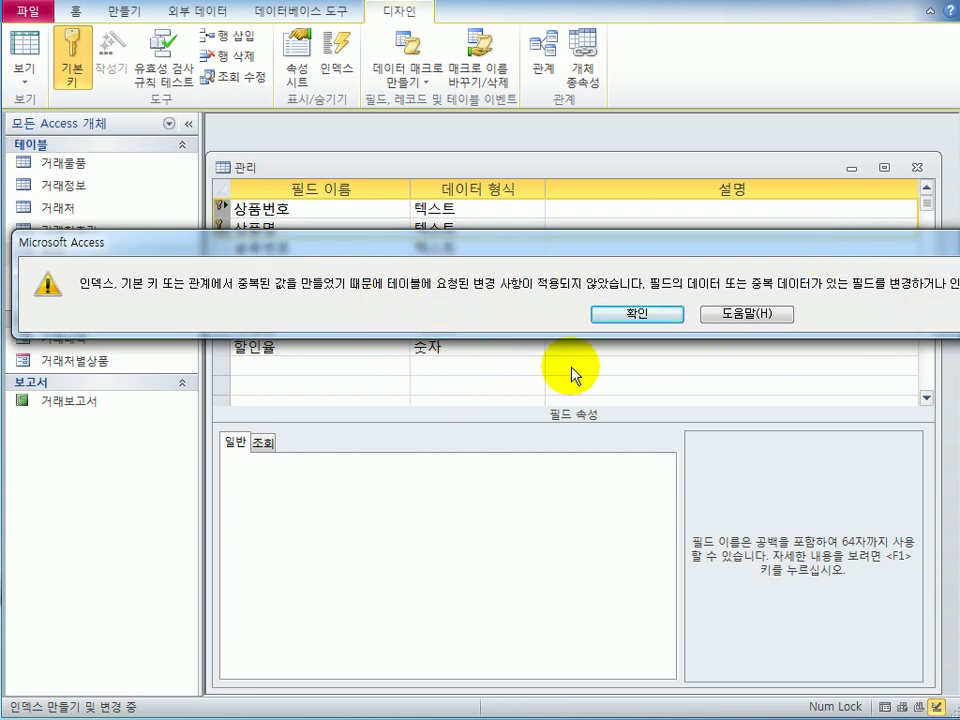
click(640, 314)
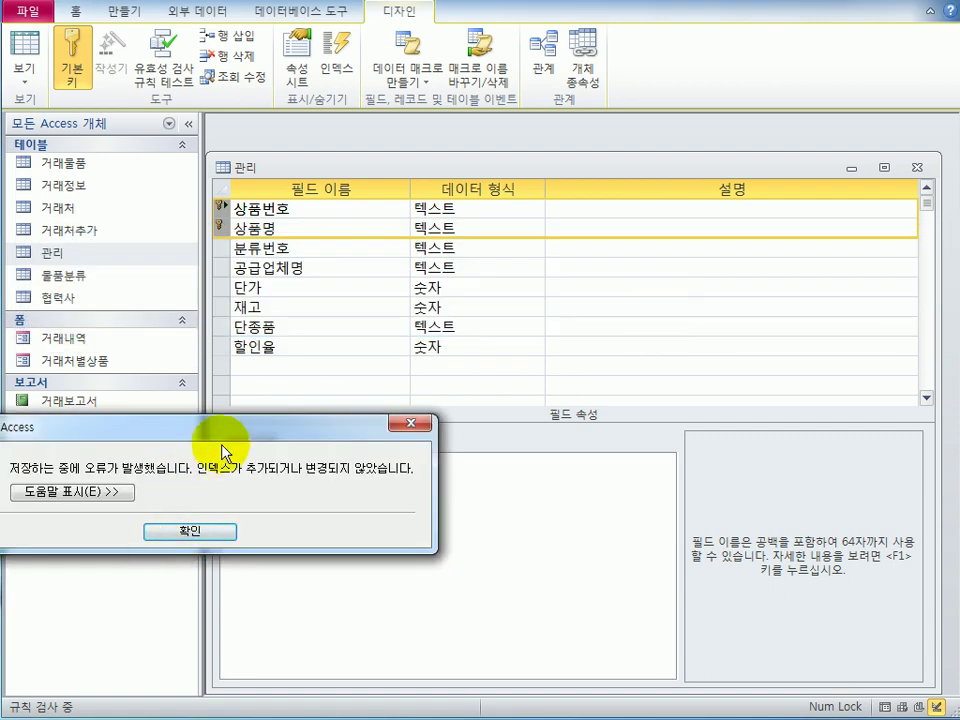
drag(285, 428, 490, 375)
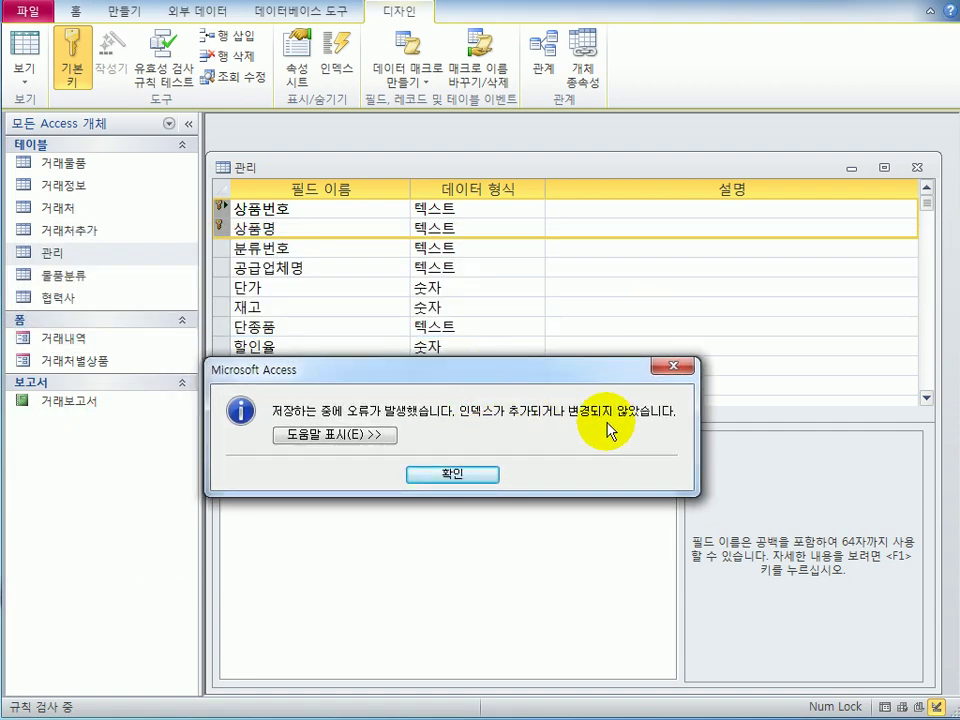
click(453, 476)
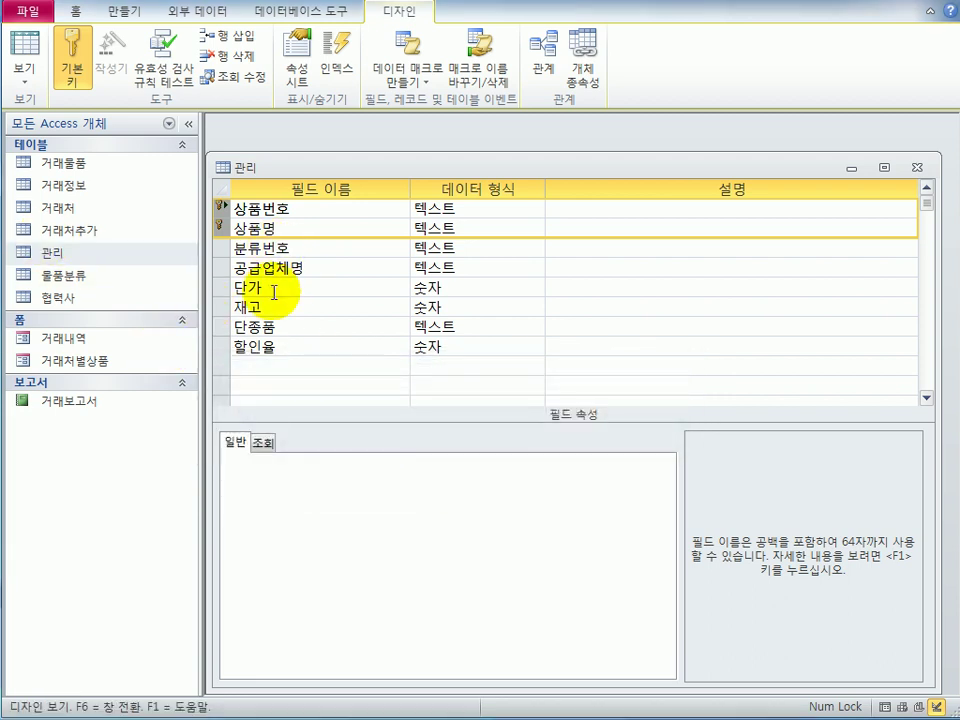
- Close the 관리 table design without saving the primary key change
click(916, 168)
drag(276, 457, 504, 369)
click(489, 435)
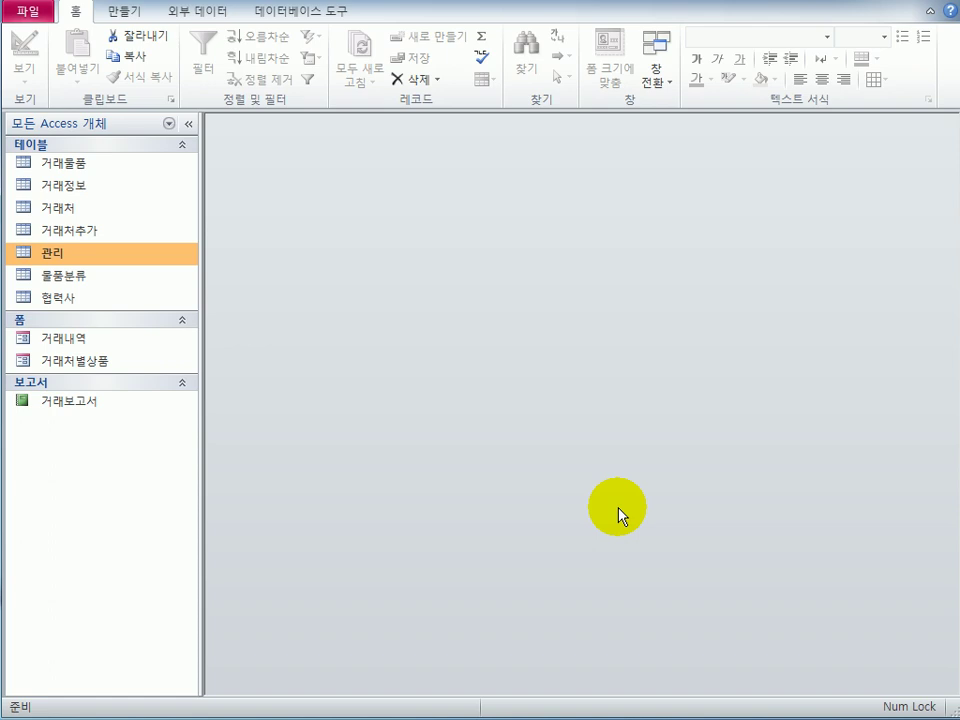
- Start a Find Duplicates query (중복 데이터 검색 쿼리 마법사) based on the 관리 table
click(133, 16)
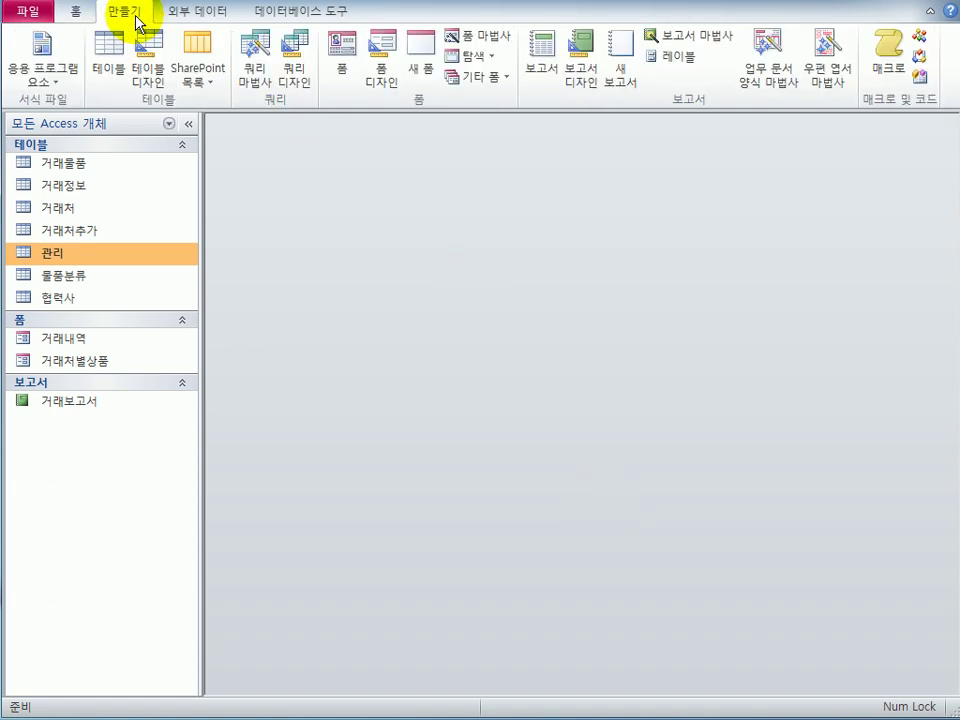
click(254, 45)
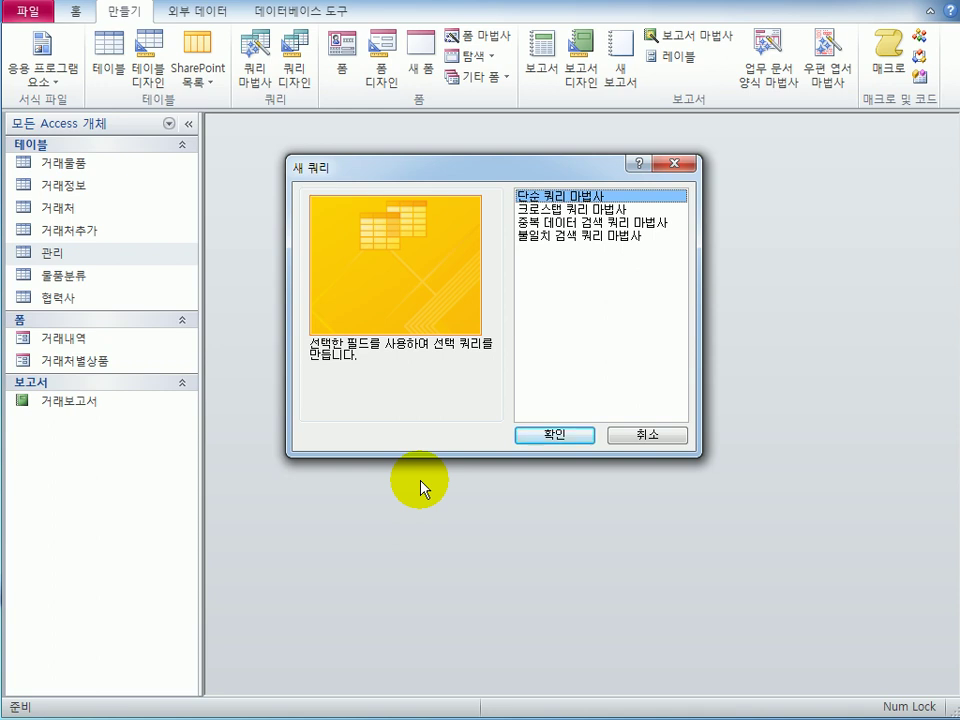
click(584, 226)
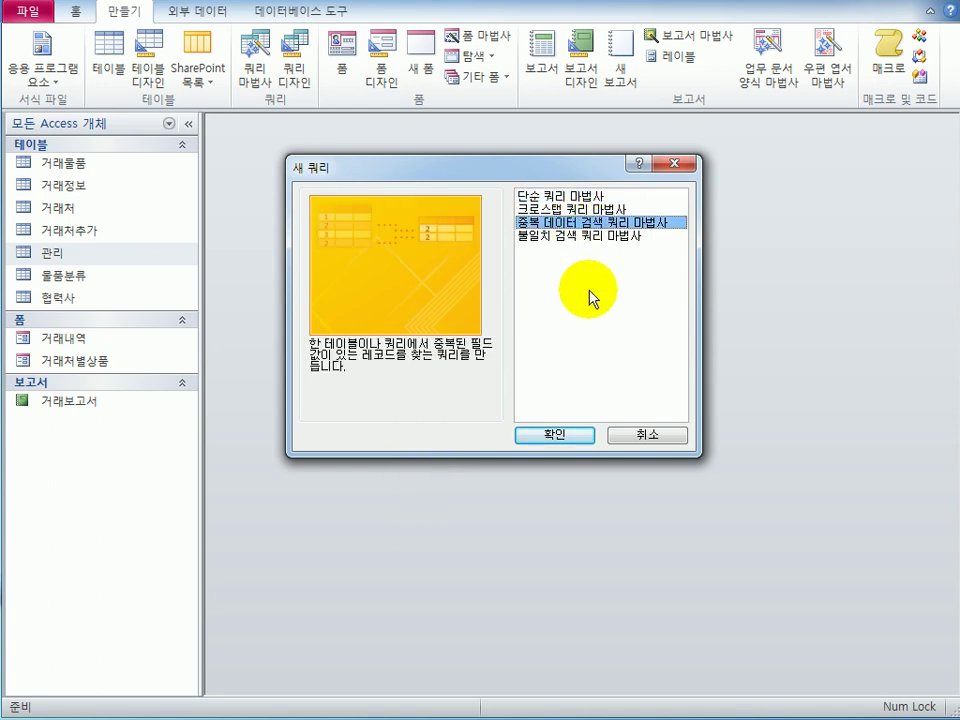
click(552, 440)
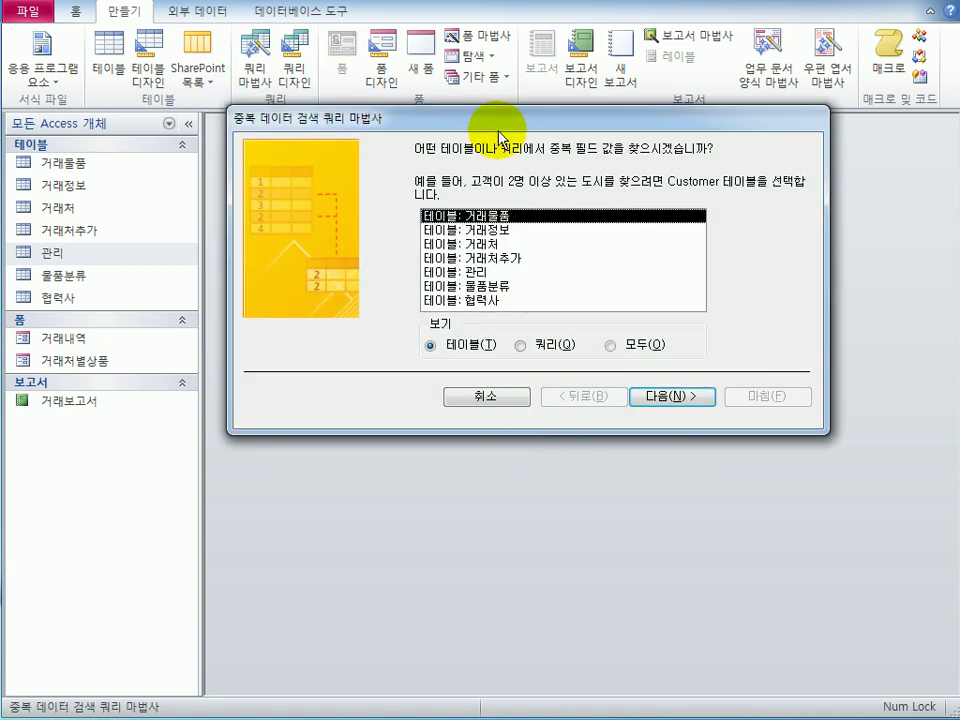
drag(497, 120, 501, 289)
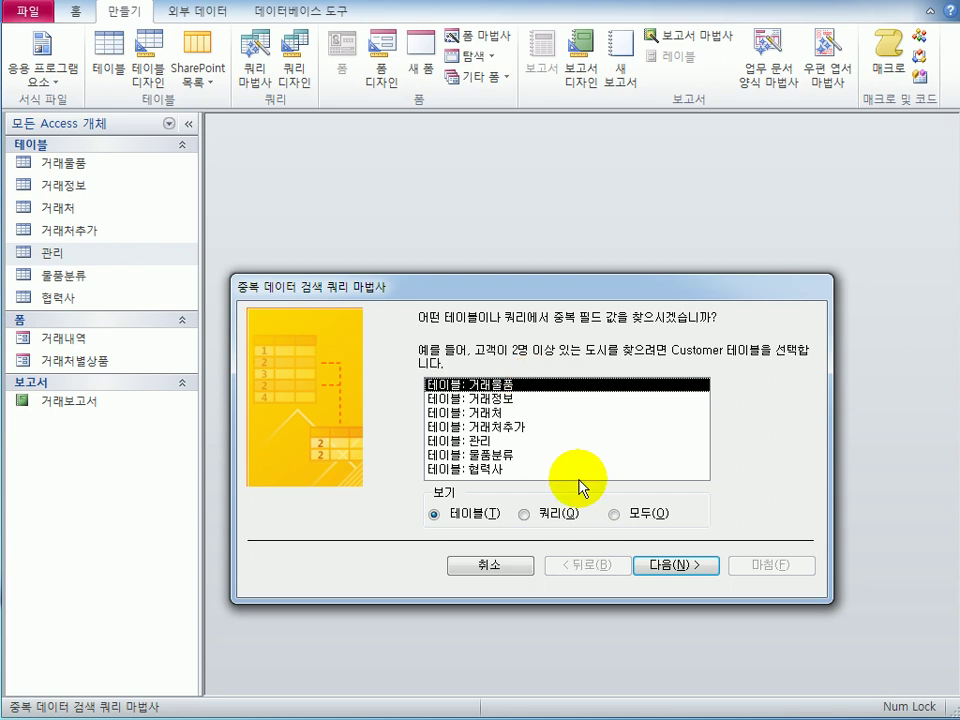
click(482, 441)
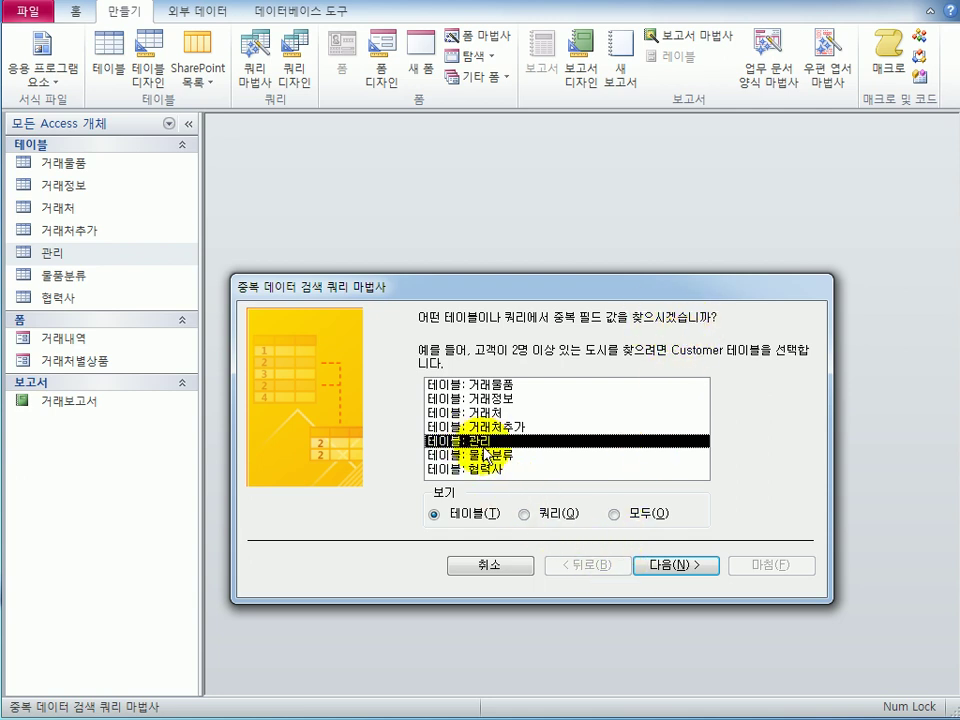
click(658, 566)
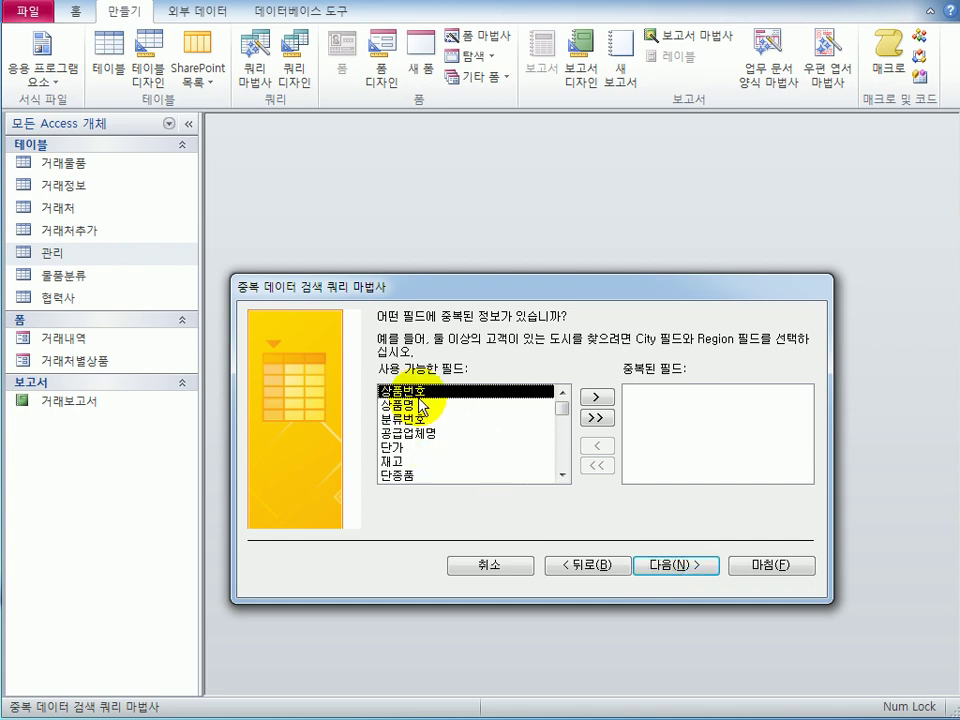
- Choose 상품번호 and 상품명 as the duplicate-value fields and finish the query without any additional fields
click(595, 397)
click(596, 399)
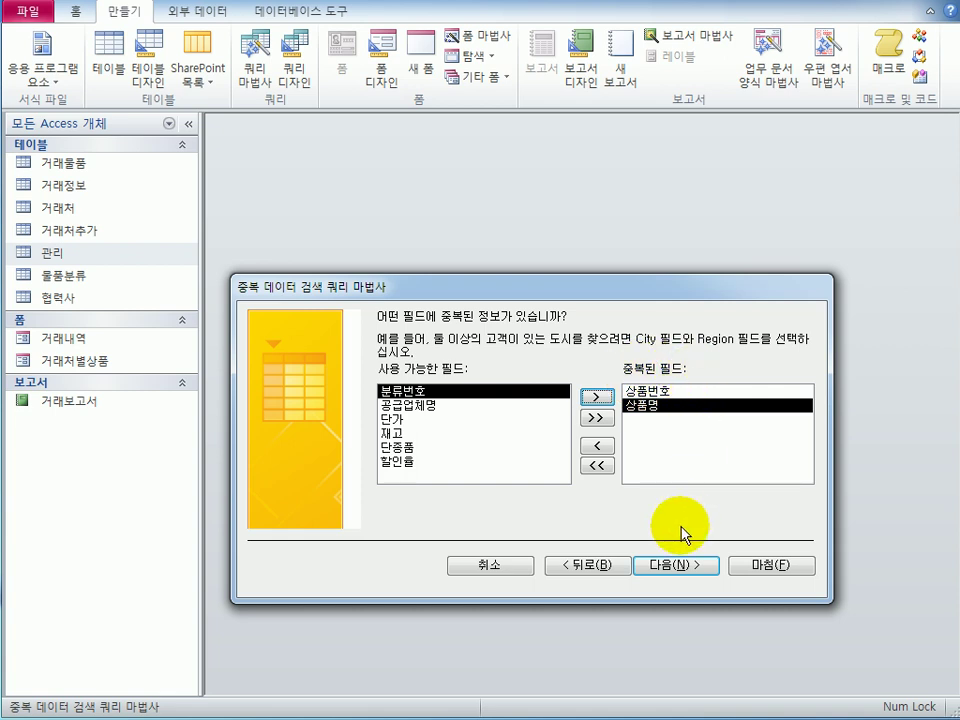
click(678, 568)
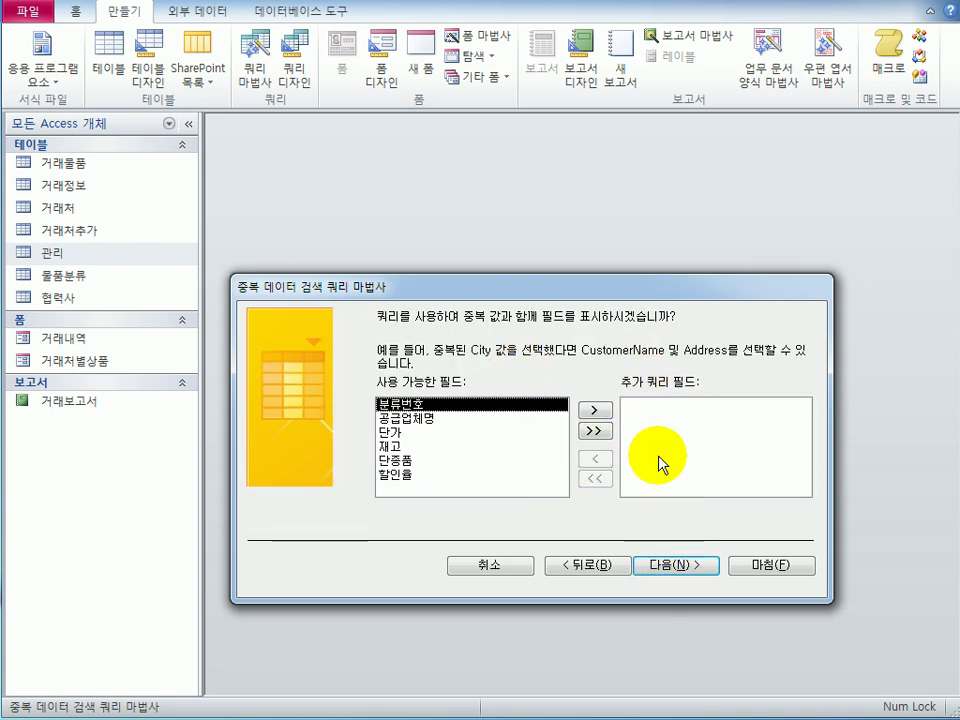
click(768, 578)
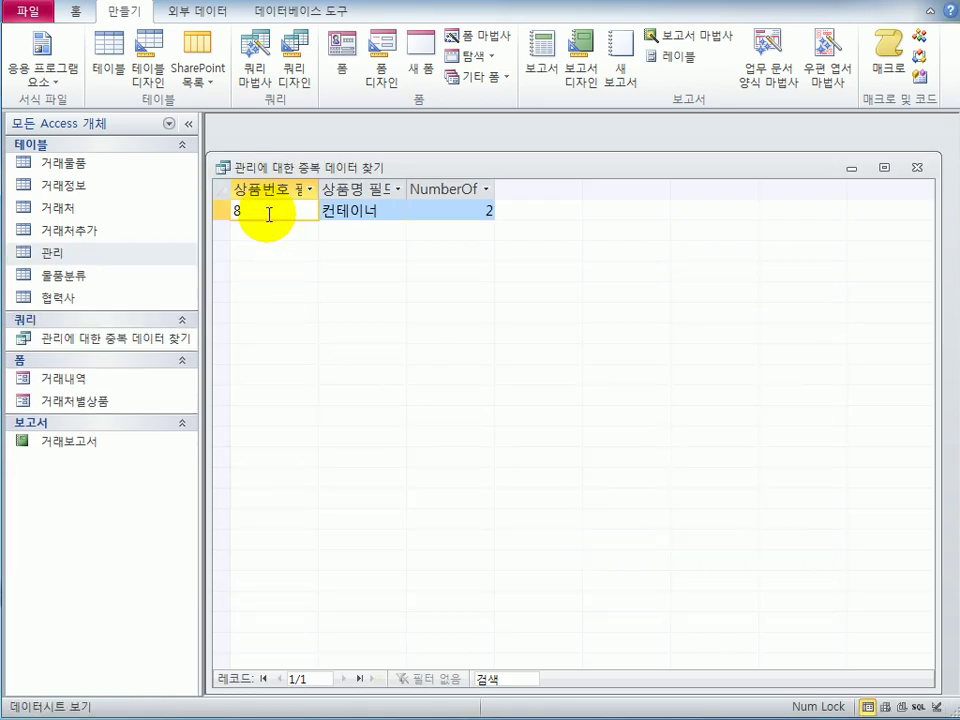
- Examine the product name and duplicate count in the query result, and close the result
click(355, 212)
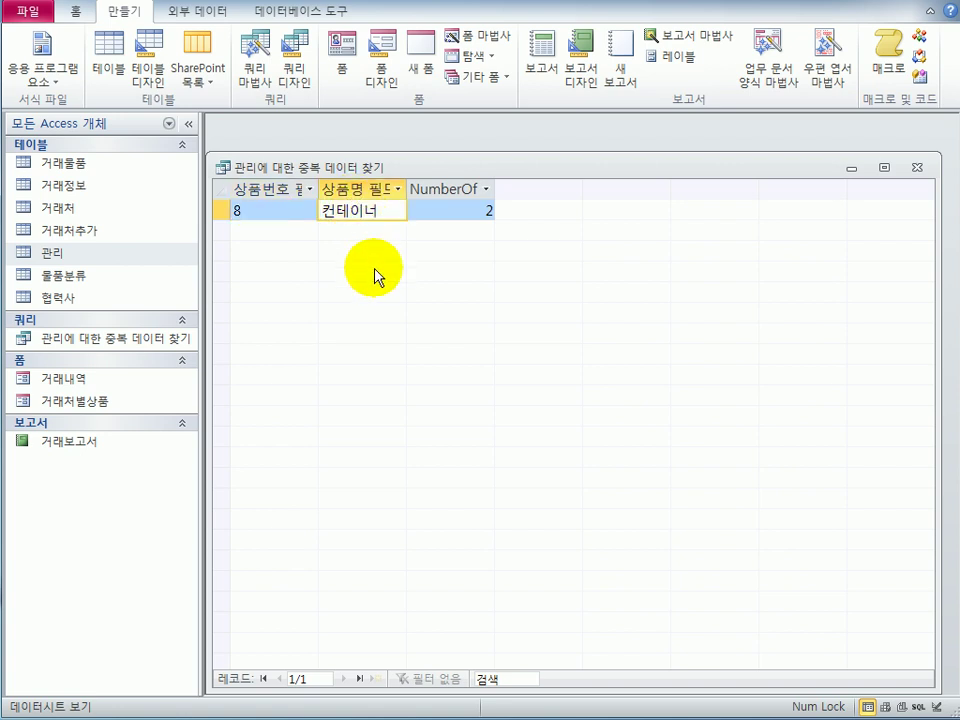
click(470, 213)
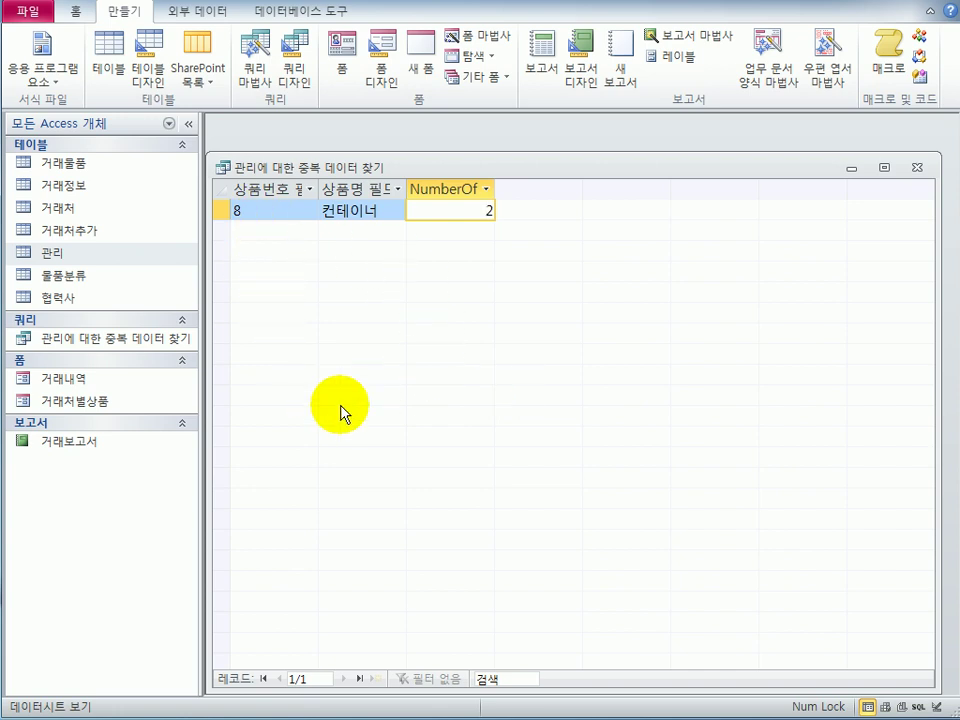
click(916, 170)
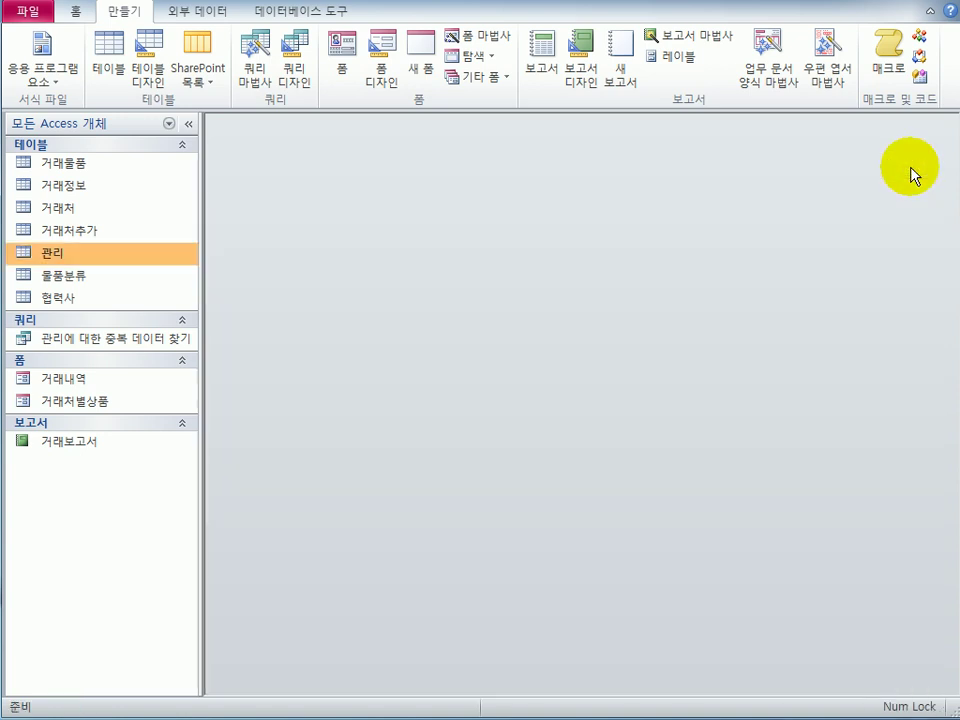
- Rename the duplicate-search query as 동일상품
click(133, 340)
right_click(132, 342)
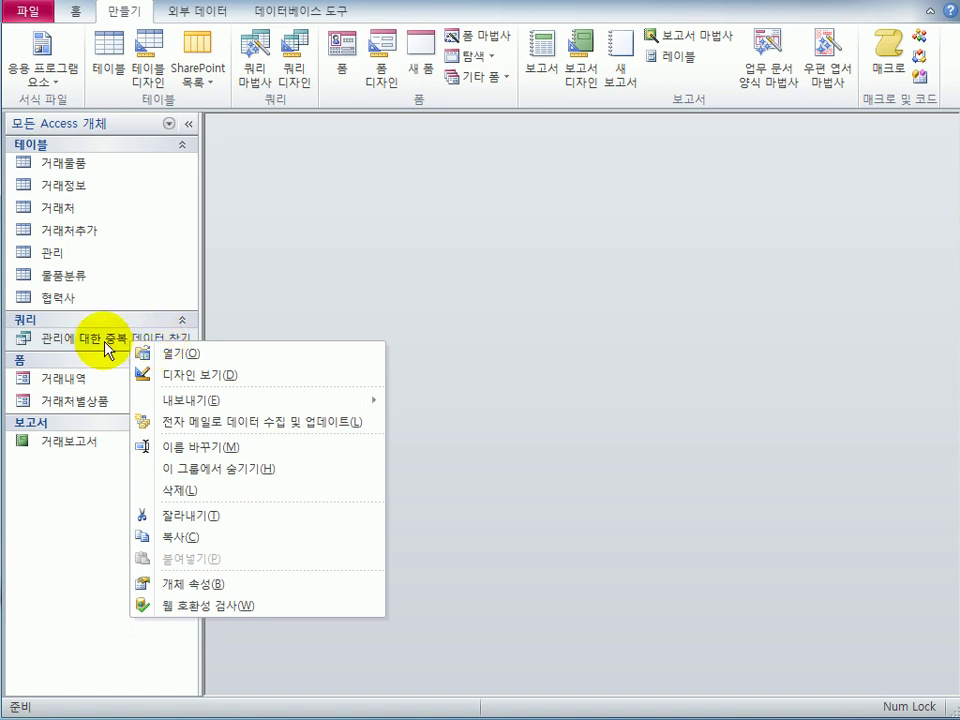
click(148, 447)
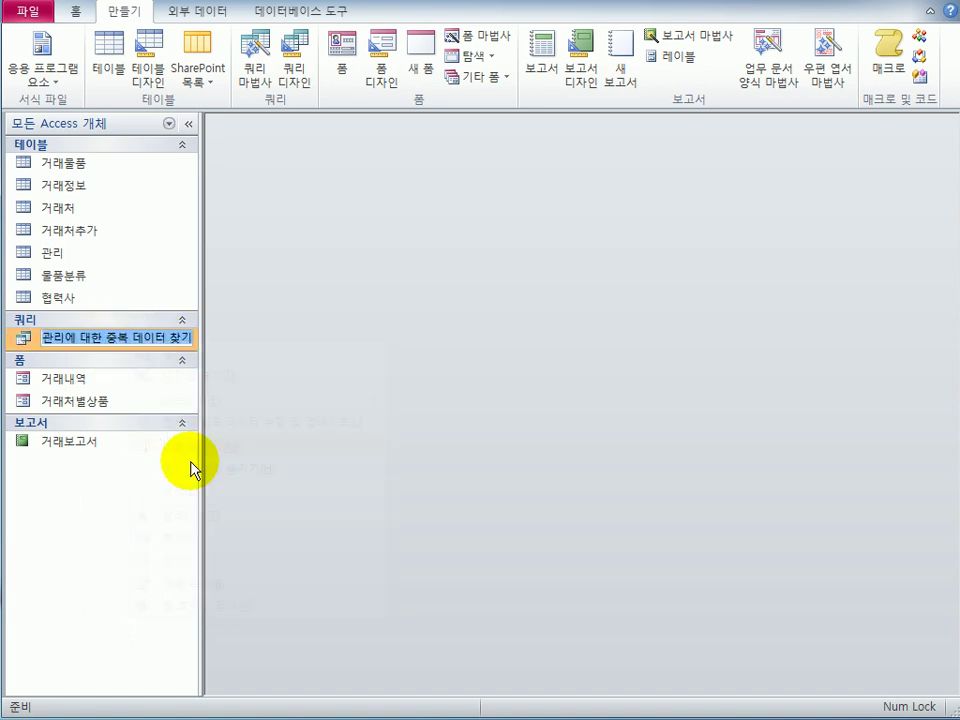
text(동일상품)
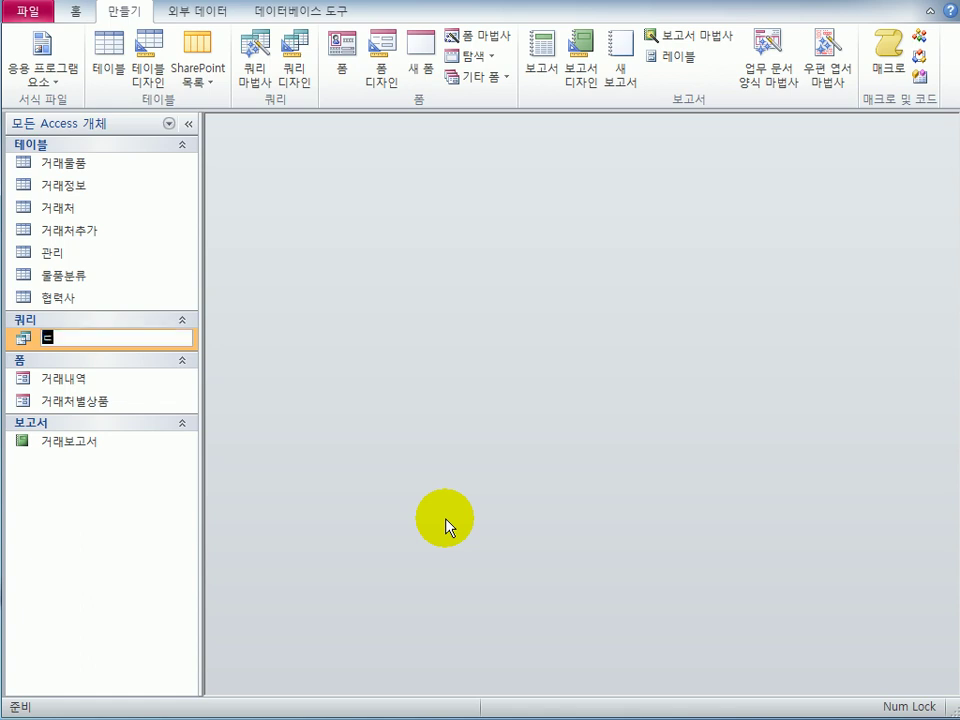
key(Return)
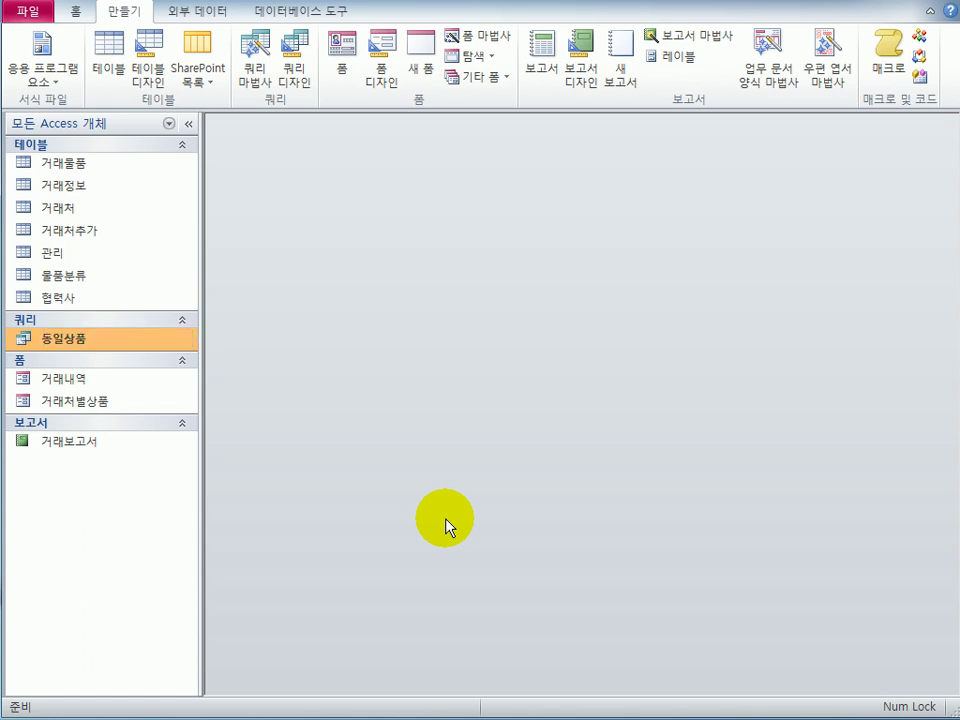
- In the 관리 table, change the last duplicate record's 상품번호 to 9 and its 상품명 to 철판건재, and close the table
double_click(94, 260)
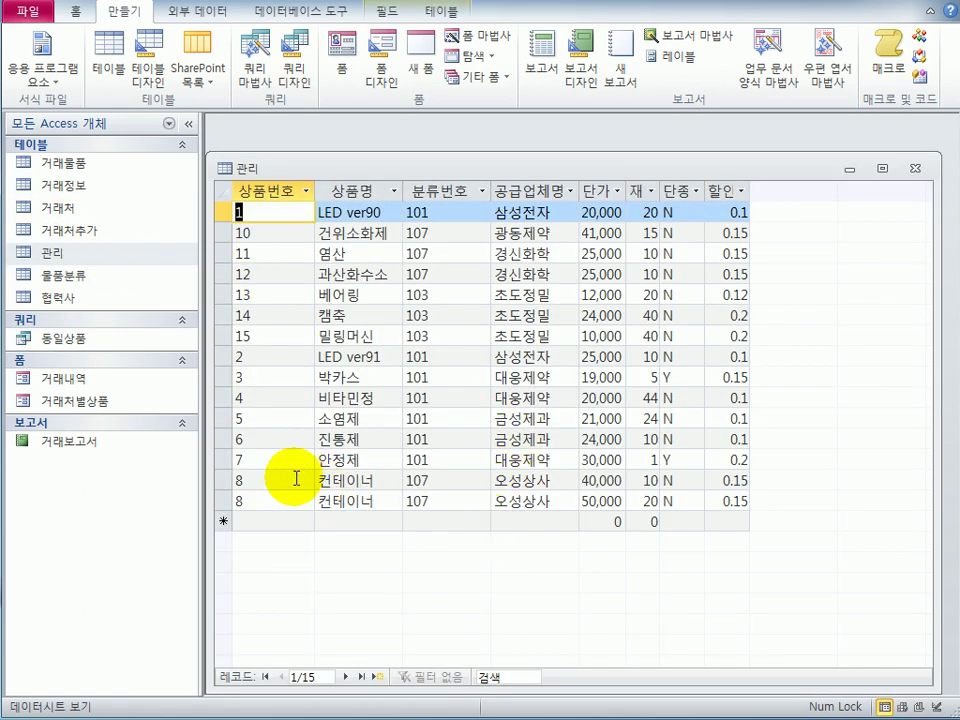
drag(229, 483, 223, 499)
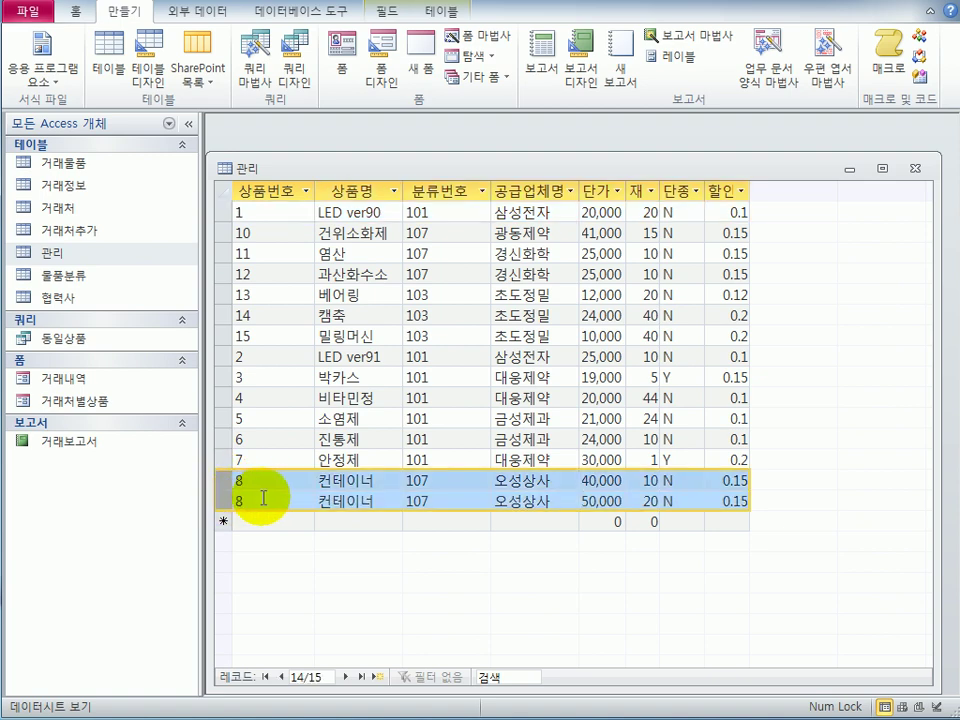
click(262, 497)
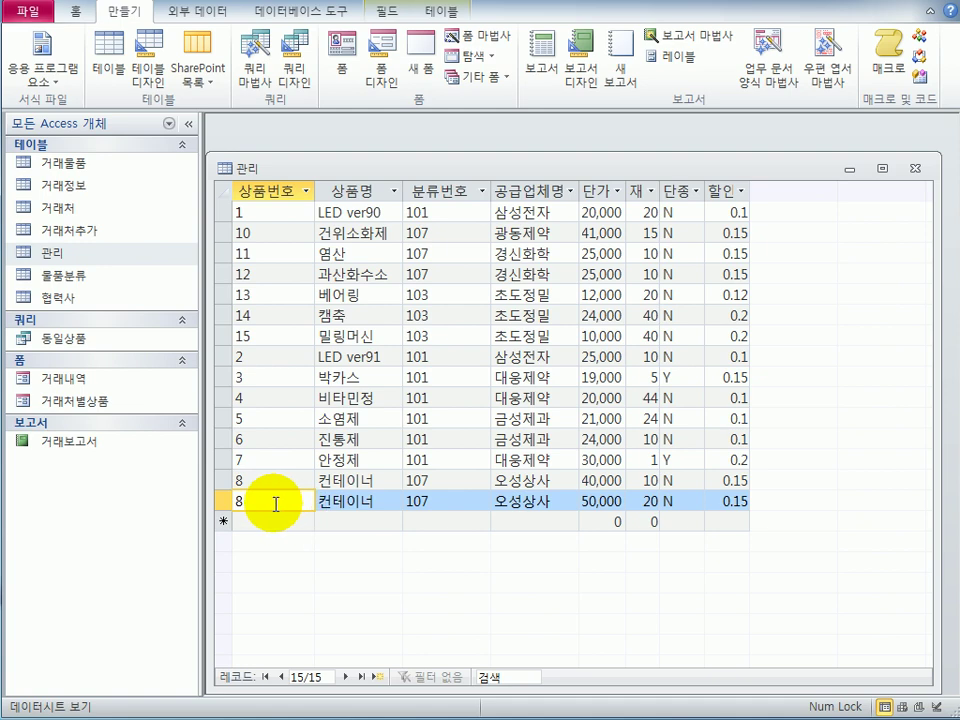
double_click(240, 497)
text(9)
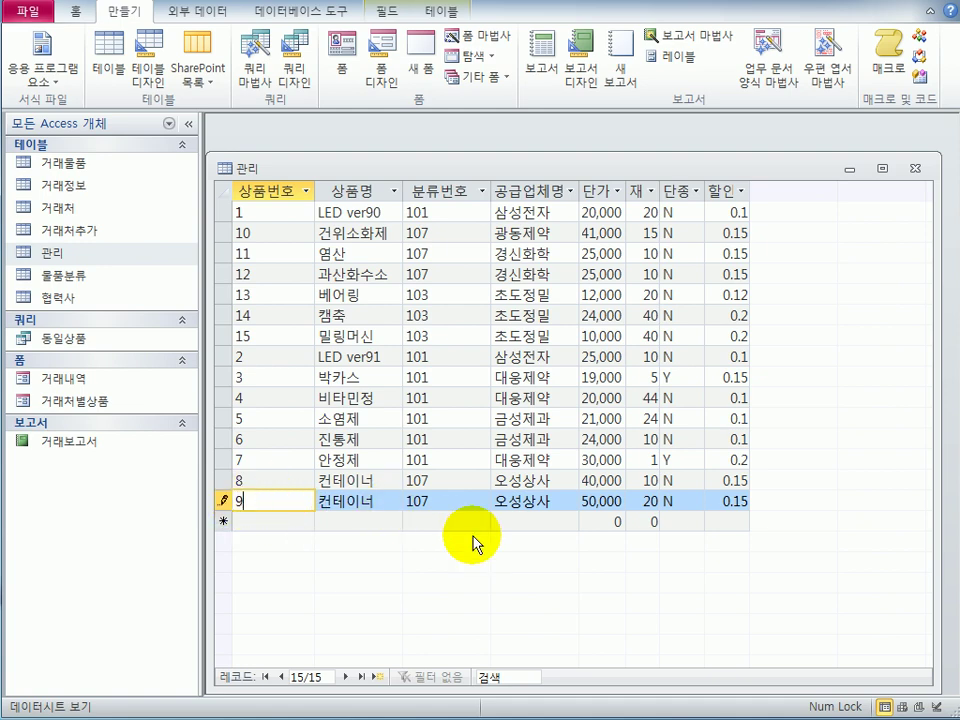
key(Tab)
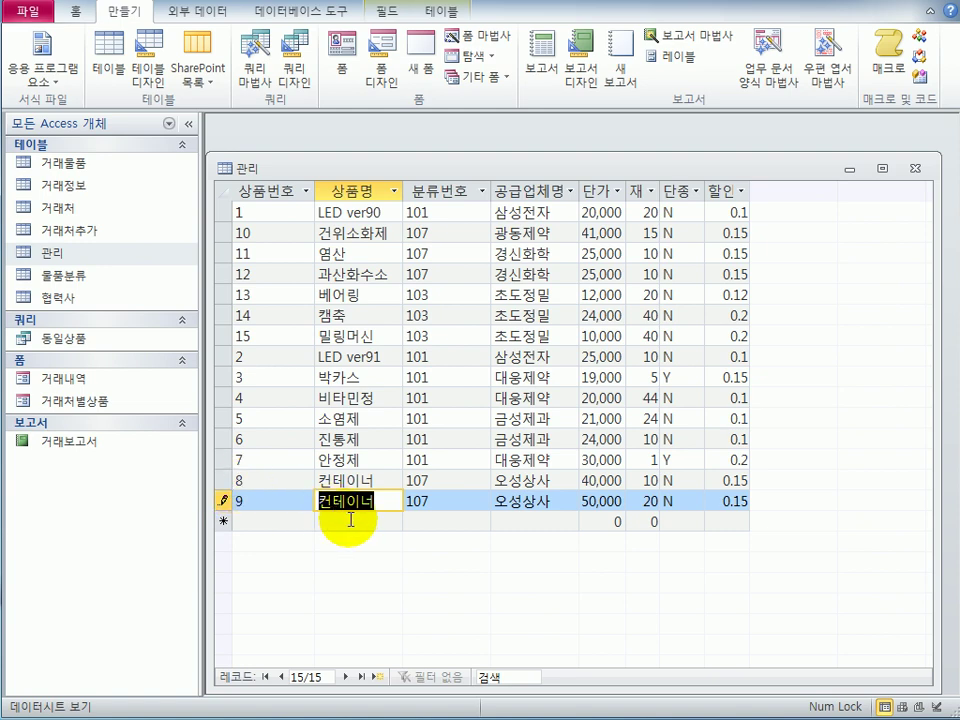
text(철판강)
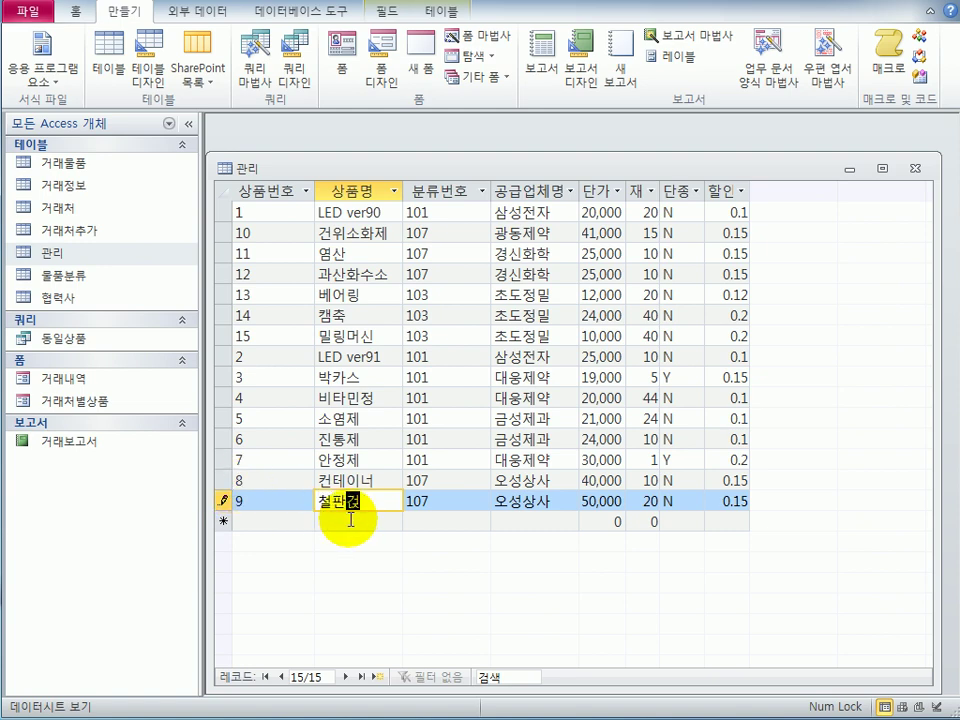
text(재)
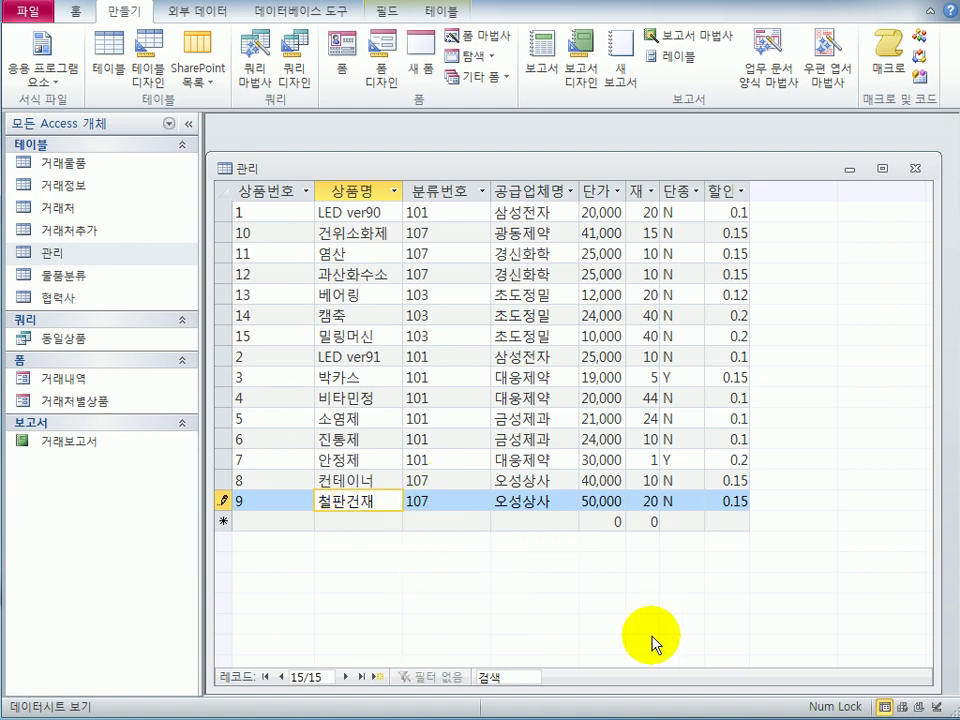
click(914, 169)
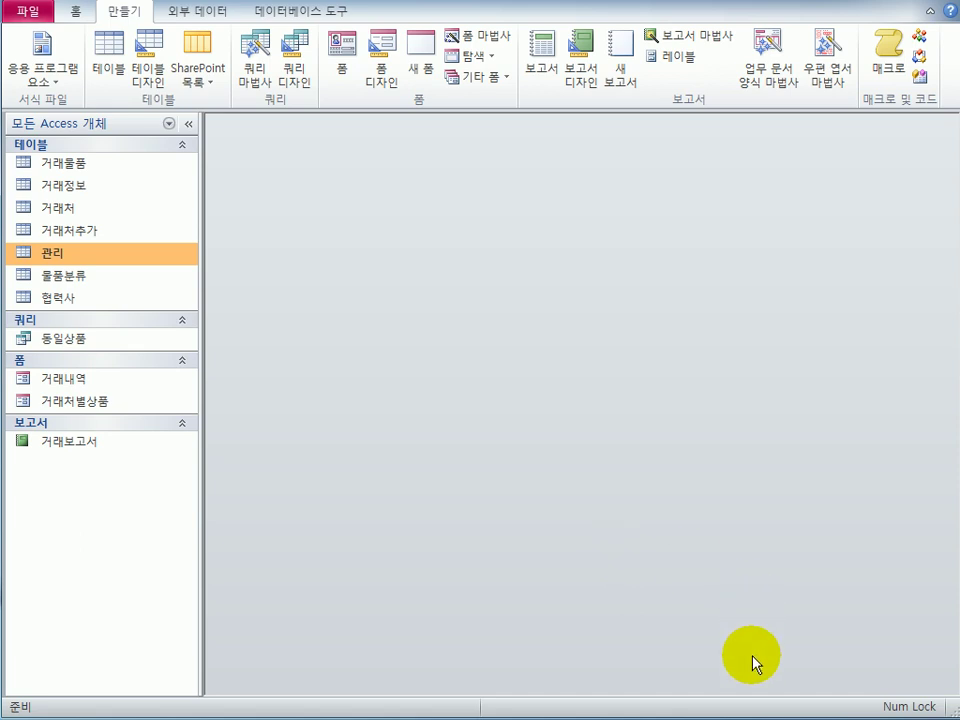
- Set 상품번호 and 상품명 together as the primary key in the 관리 table's design and save the change
right_click(100, 253)
click(153, 286)
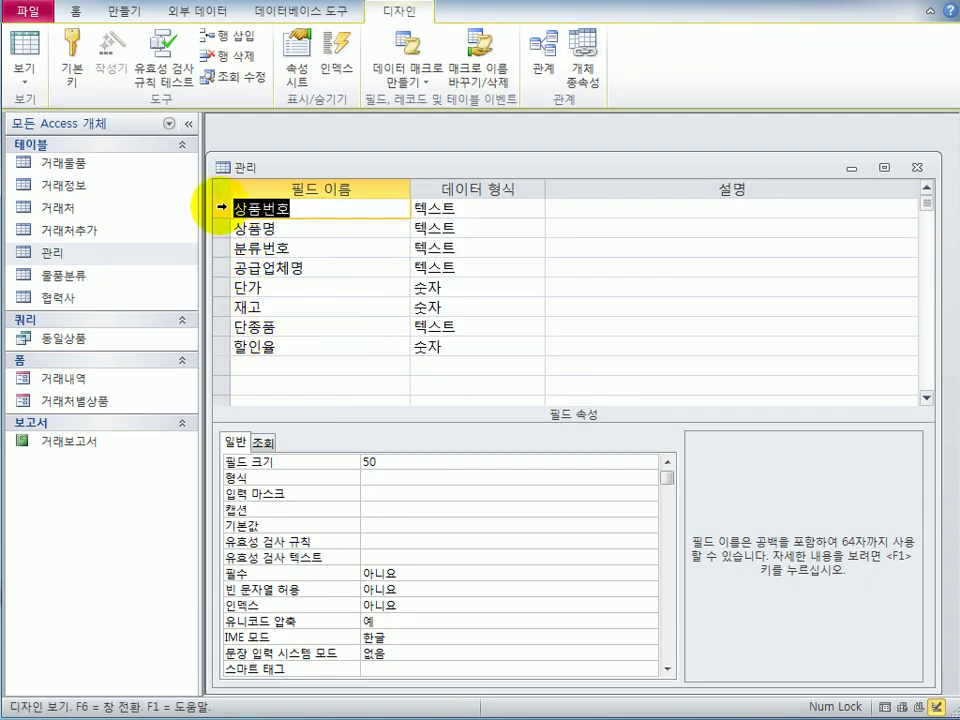
click(217, 227)
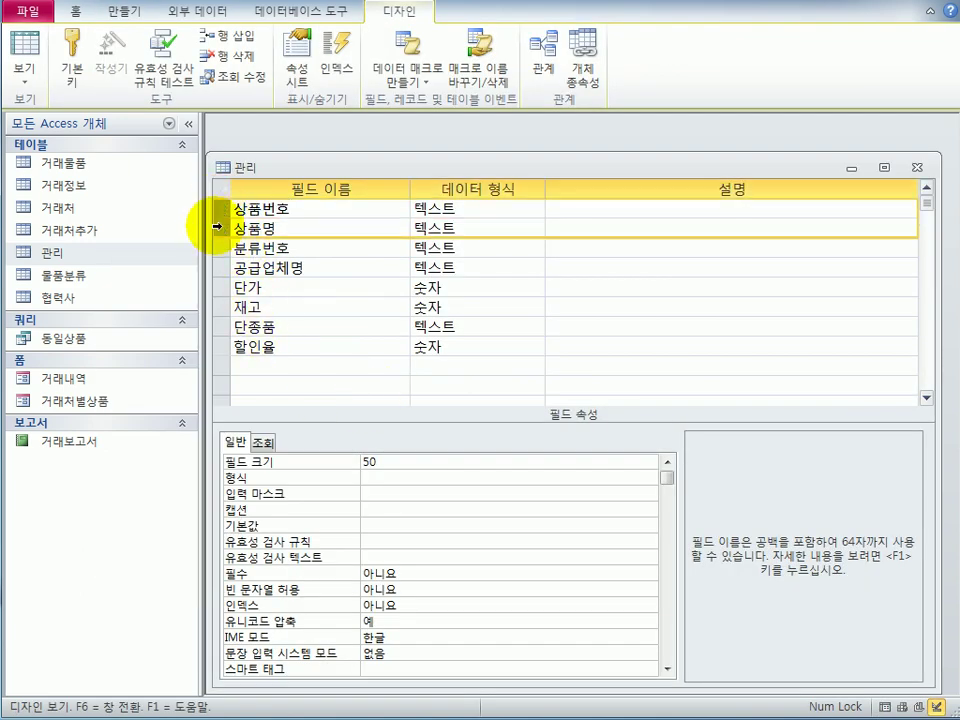
click(76, 76)
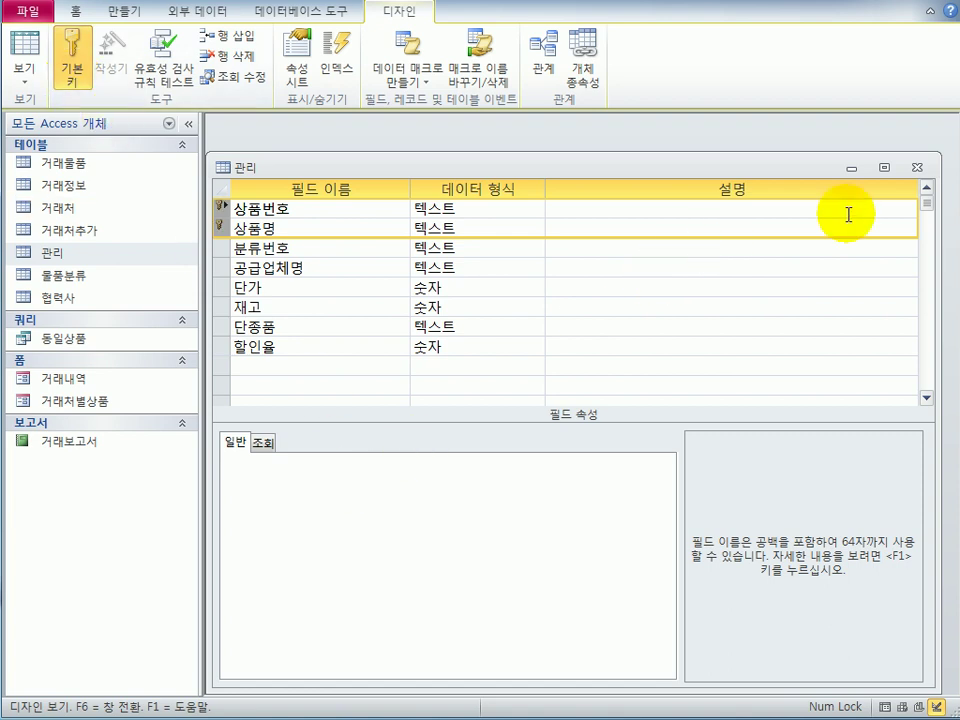
click(928, 165)
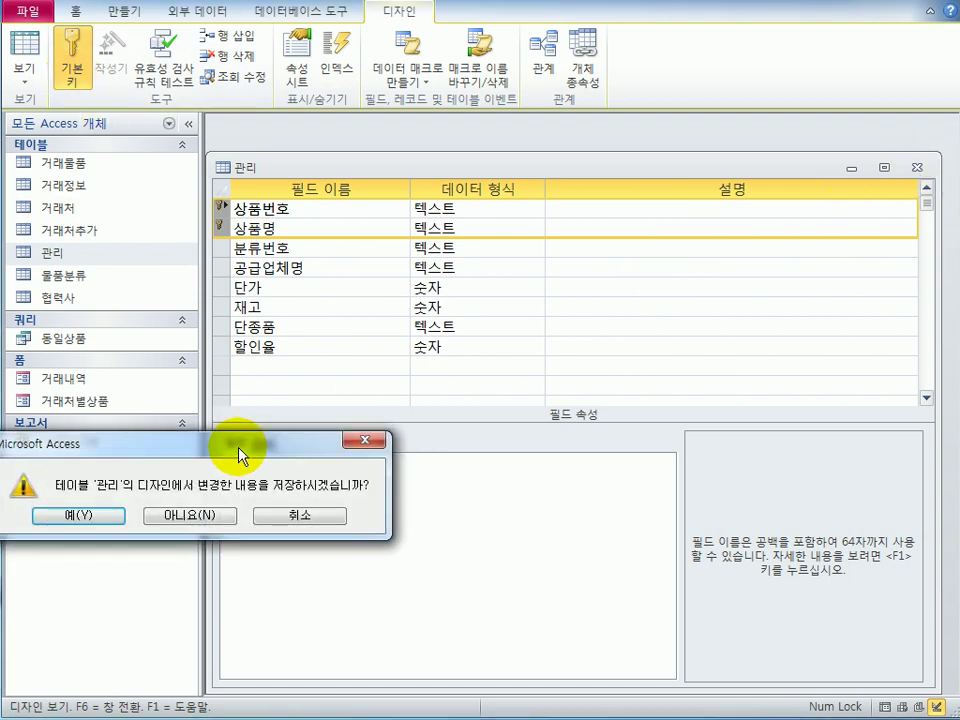
drag(242, 450, 572, 338)
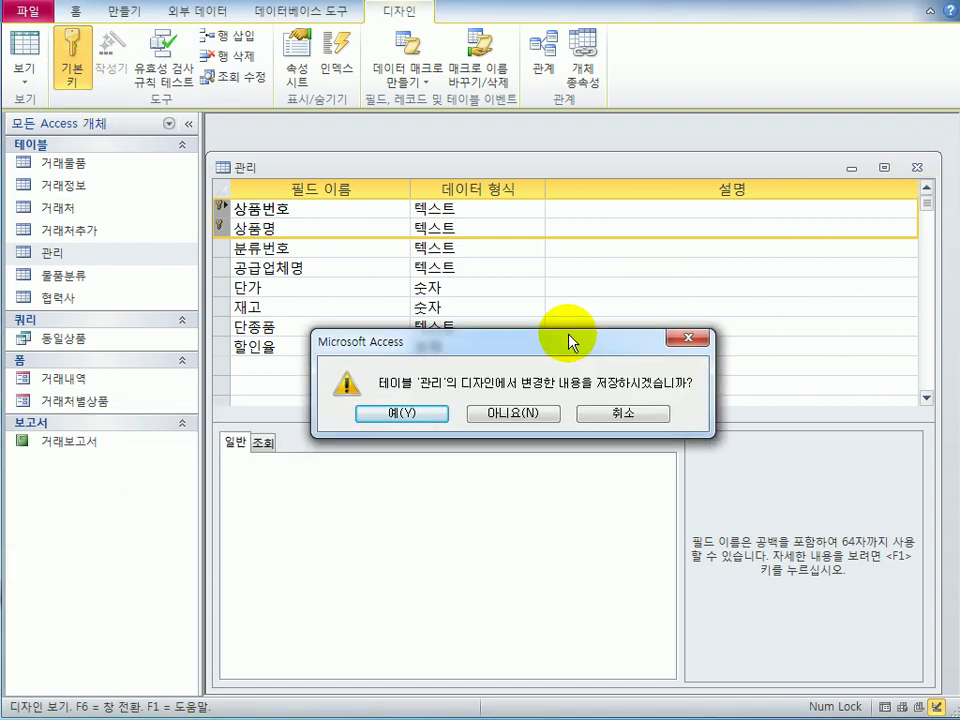
click(418, 409)
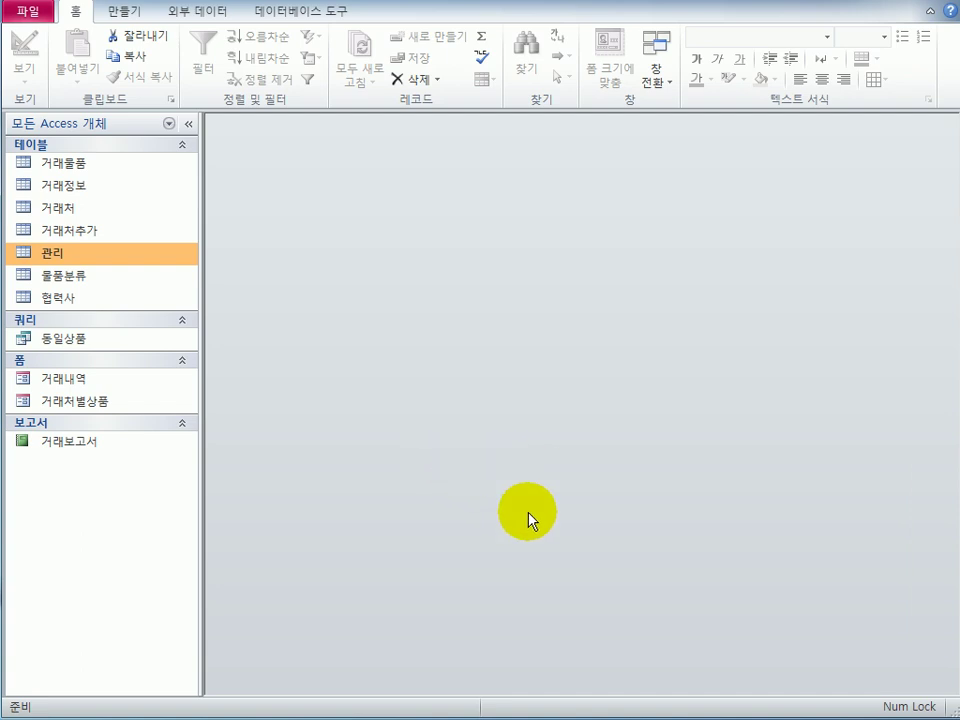
- Open the 거래물품 table's design and set the 재고 field's validation rule to >=0
click(97, 165)
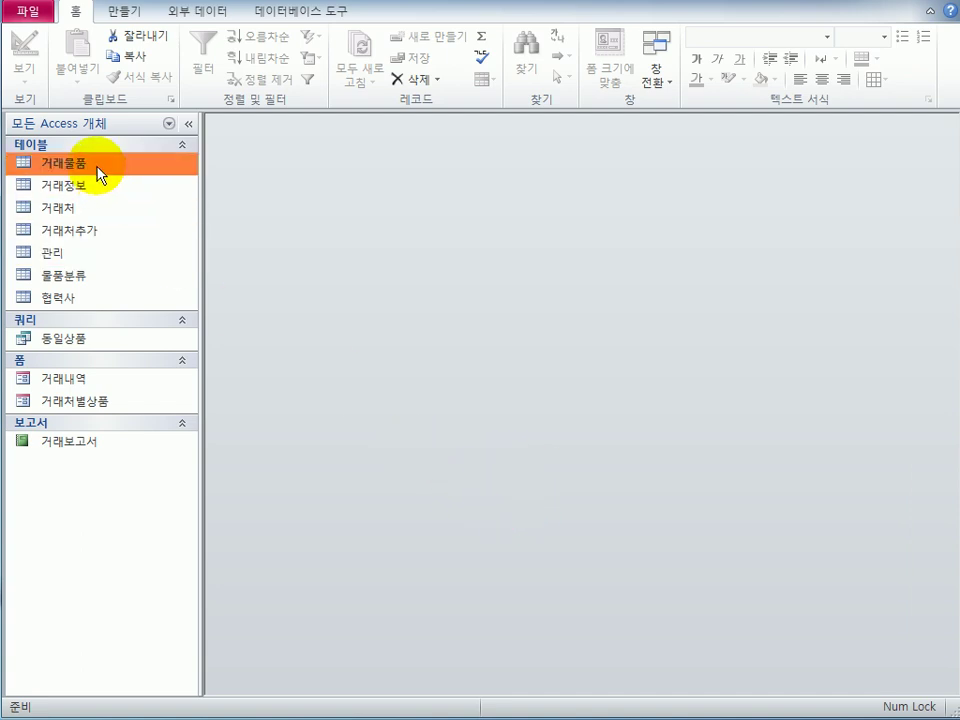
right_click(100, 175)
click(156, 199)
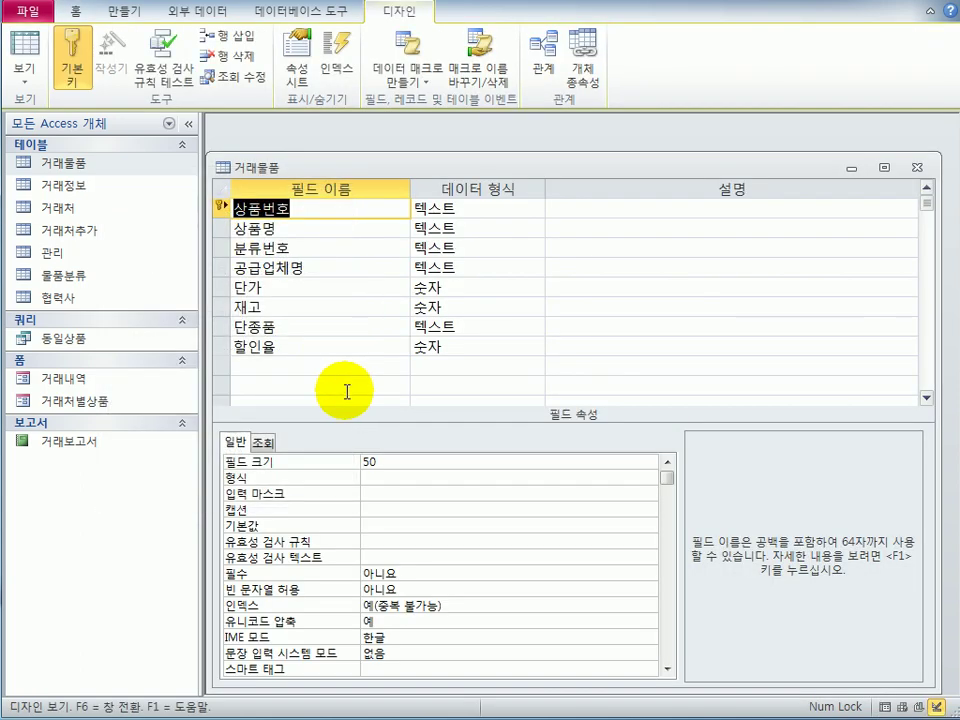
click(272, 310)
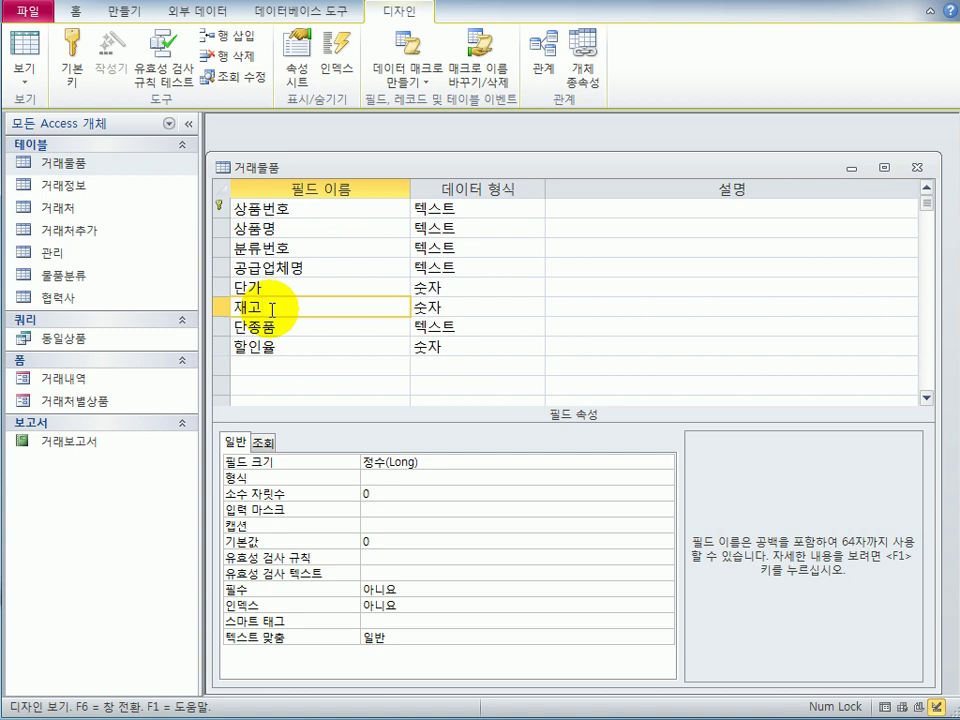
click(381, 557)
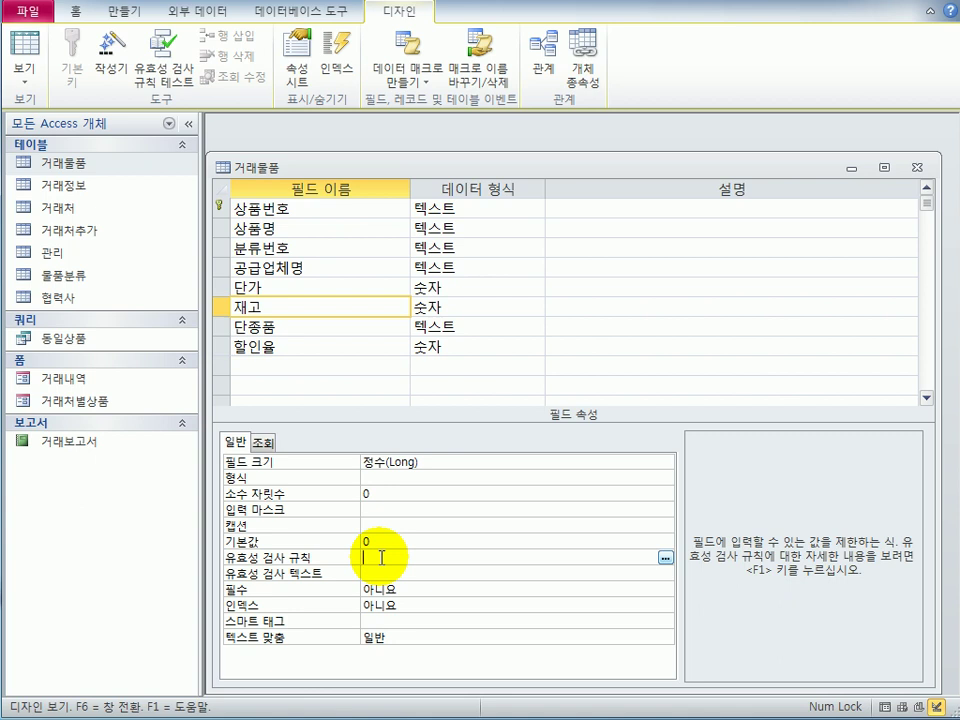
text(>=0)
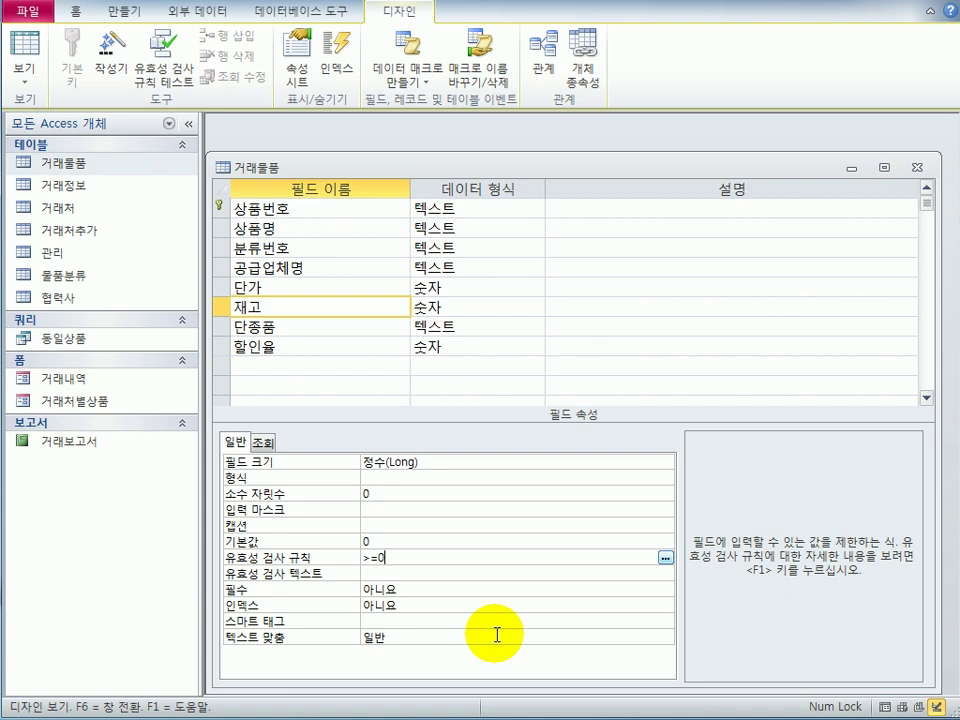
- Format the 할인율 field as a percentage (백분율) with 0 decimal places
click(317, 351)
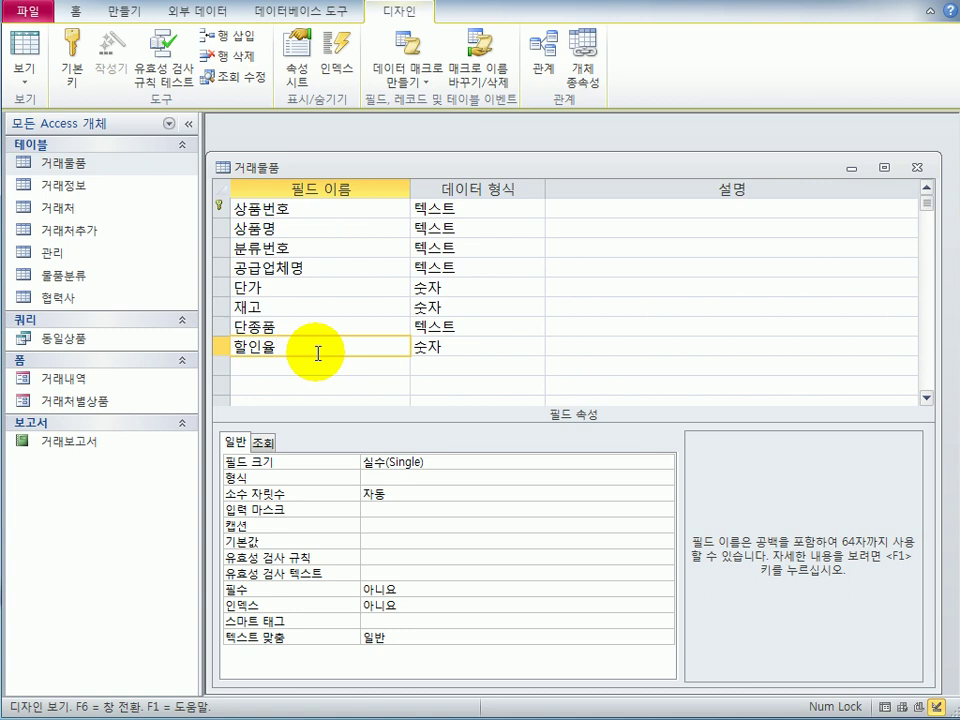
click(400, 492)
text(0)
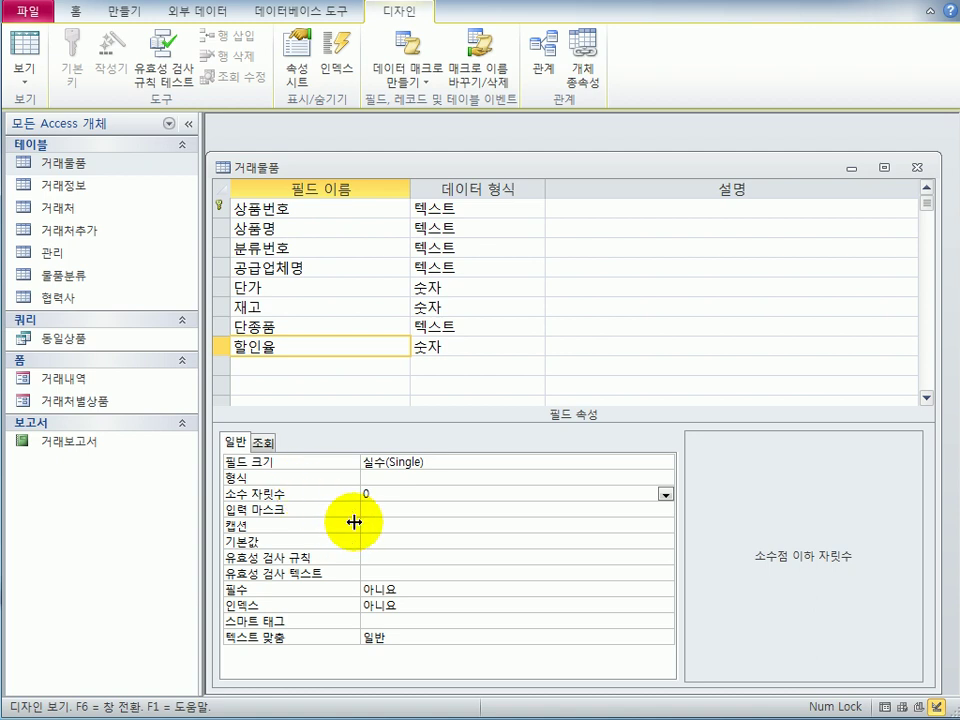
click(528, 482)
click(665, 479)
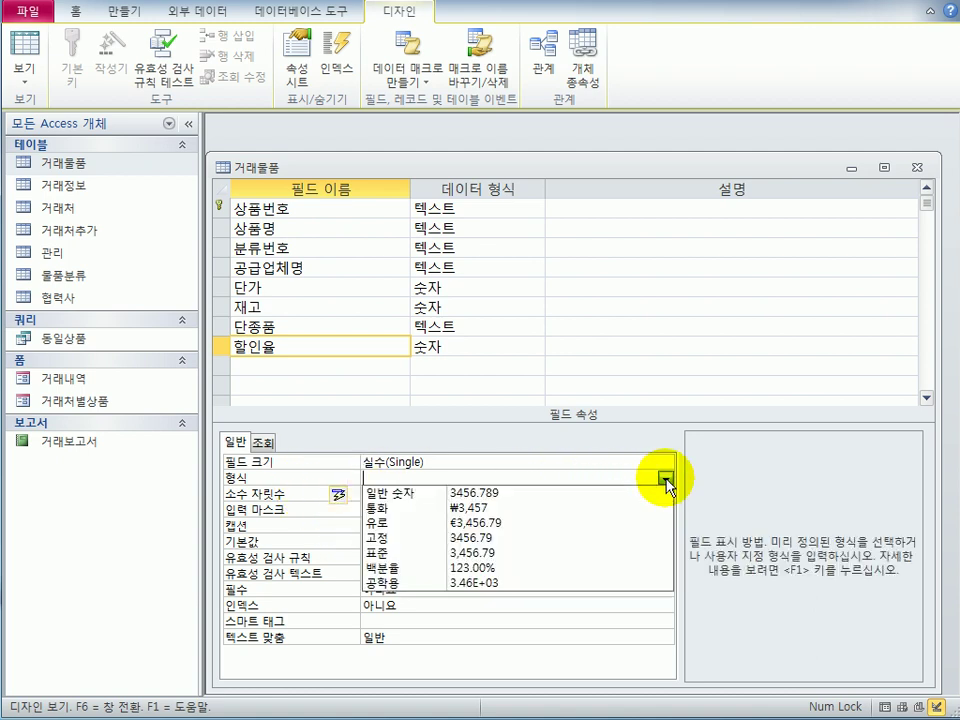
click(615, 568)
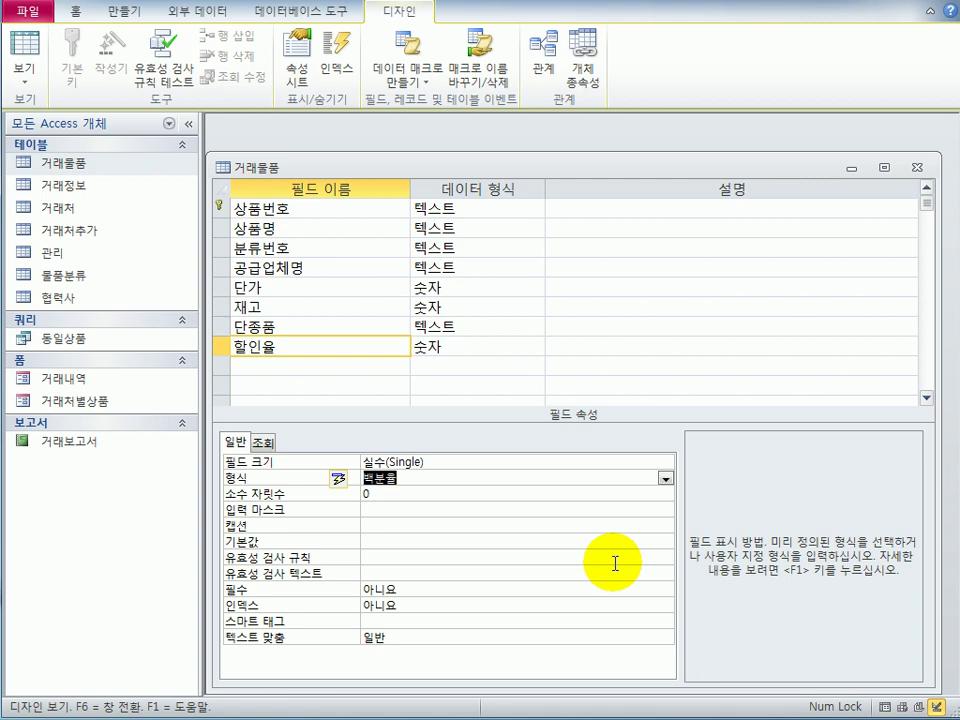
- Set the 할인율 field's default value to 0.1
click(436, 545)
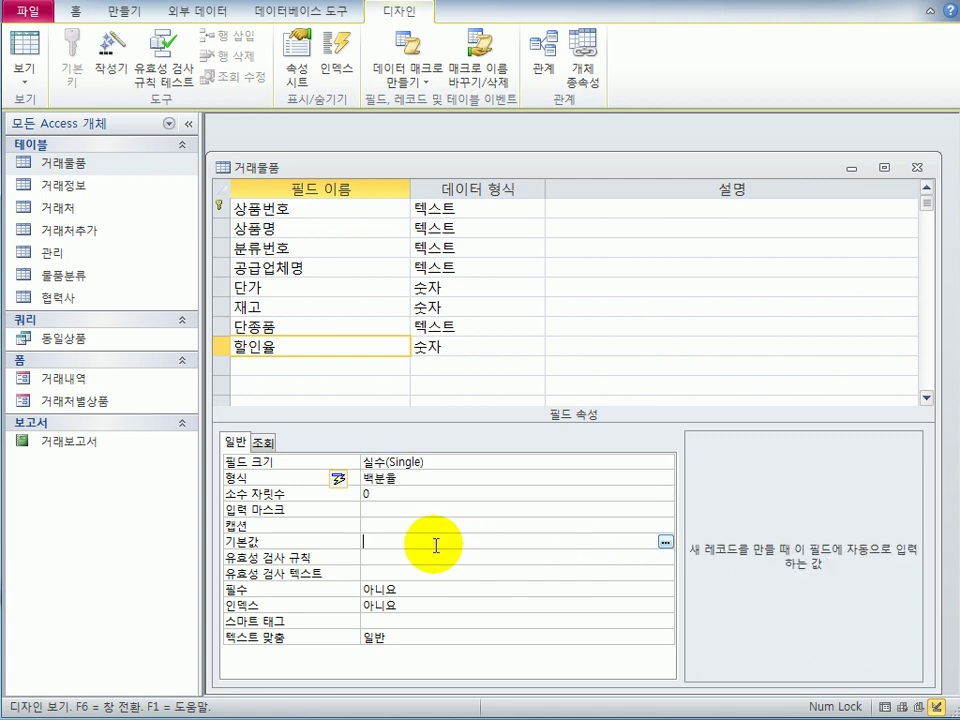
text(0.1)
key(Return)
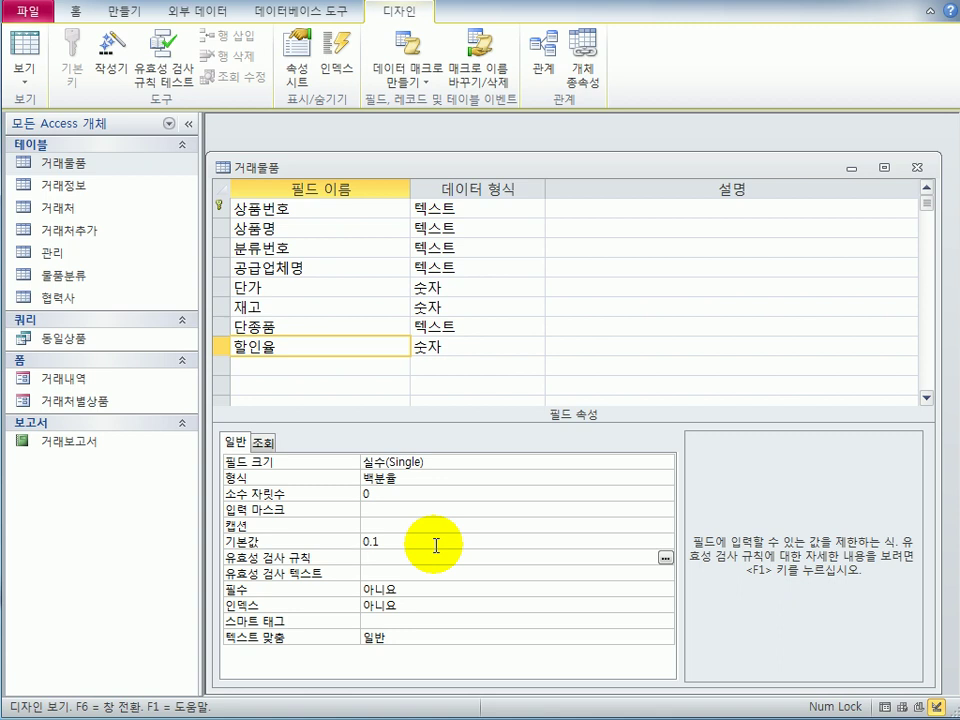
- Give the 단종품 field the default value "N" and the validation rule "Y" Or "N"
click(294, 328)
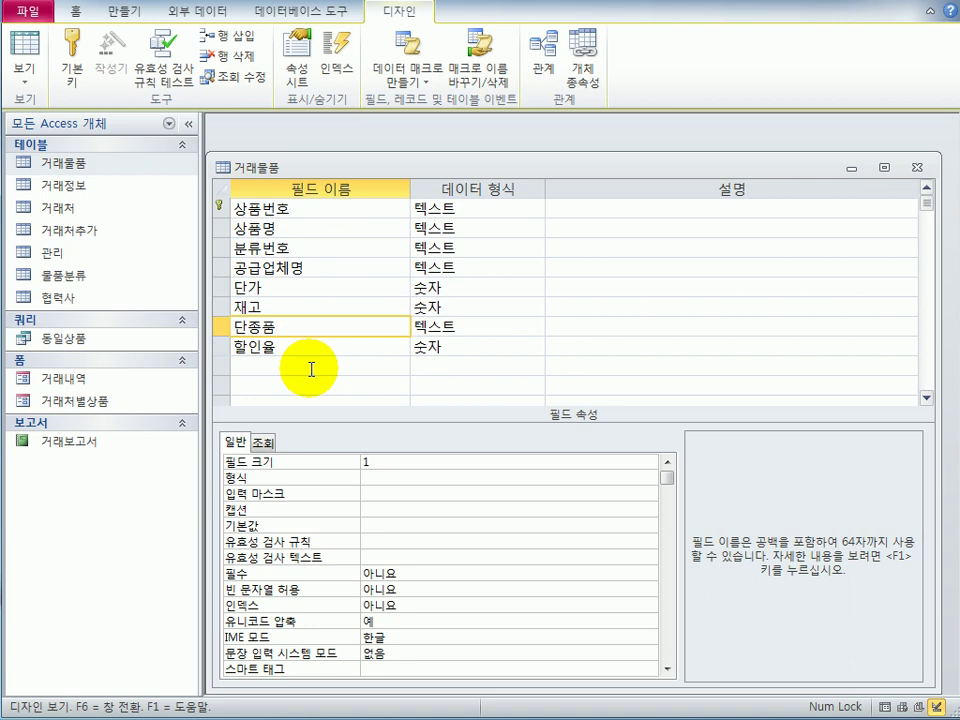
click(383, 524)
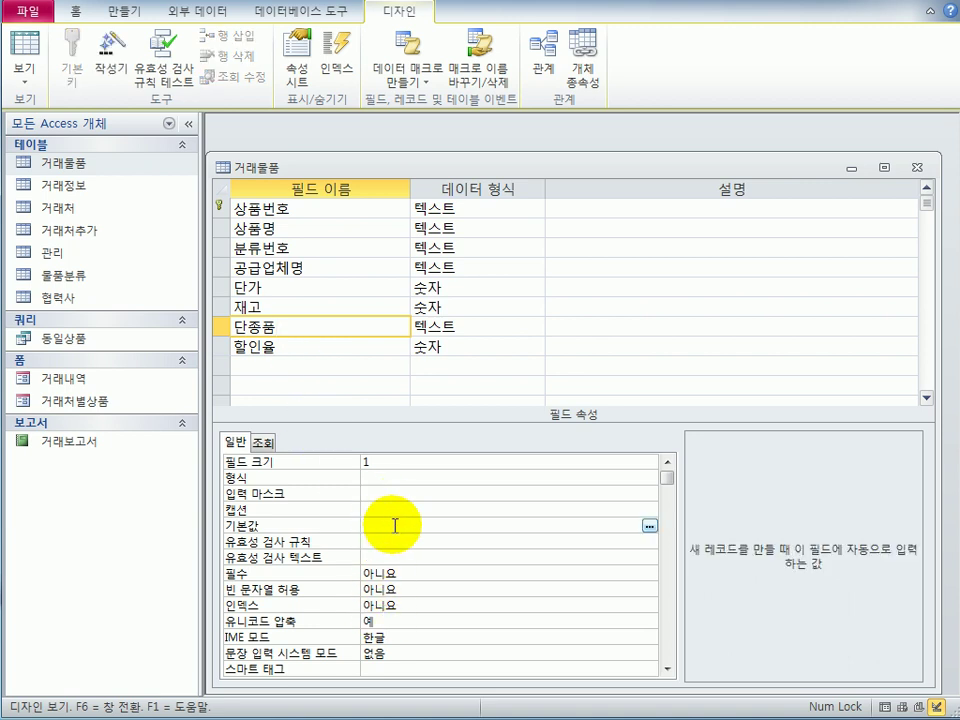
text(N)
click(396, 541)
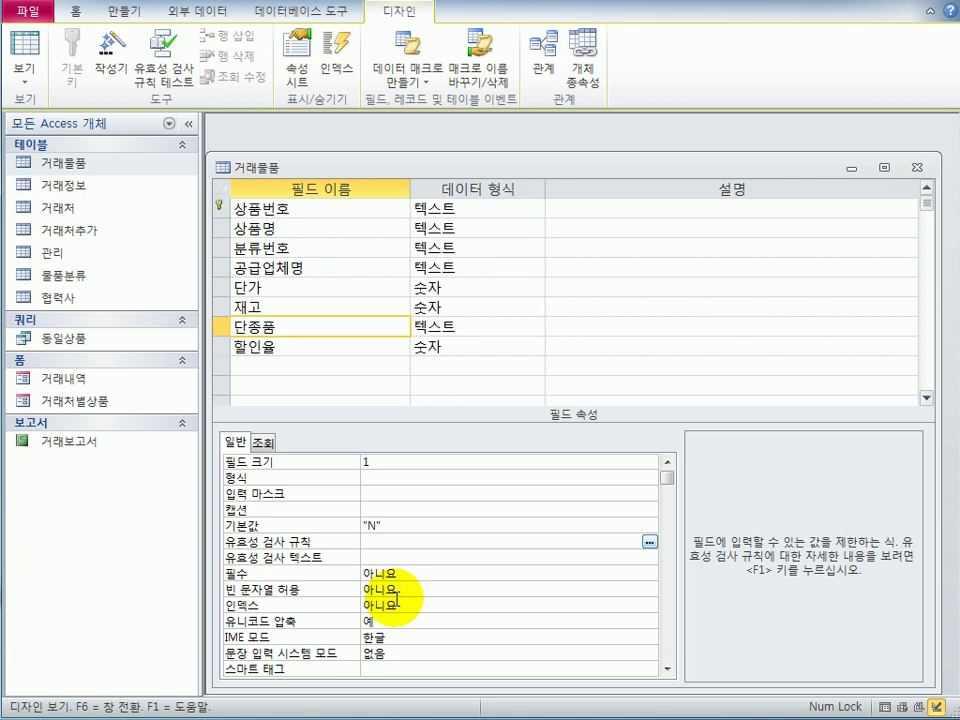
text("Y" or "N")
key(Return)
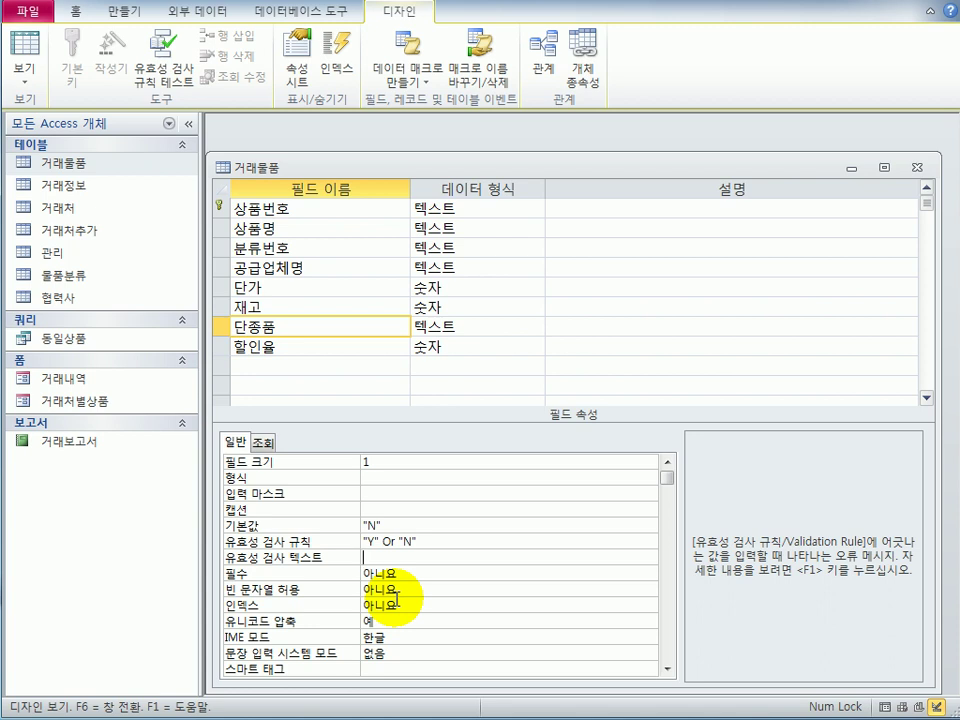
- Add a new field named 비고 with the 메모 data type below 할인율
click(274, 364)
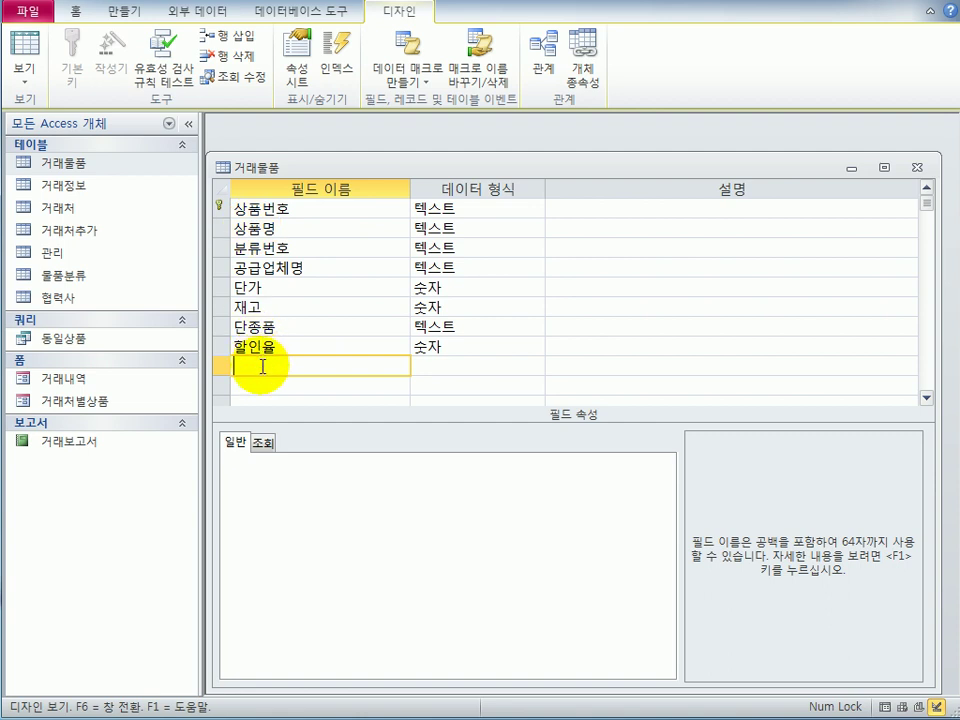
text(에)
key(BackSpace)
text(비고)
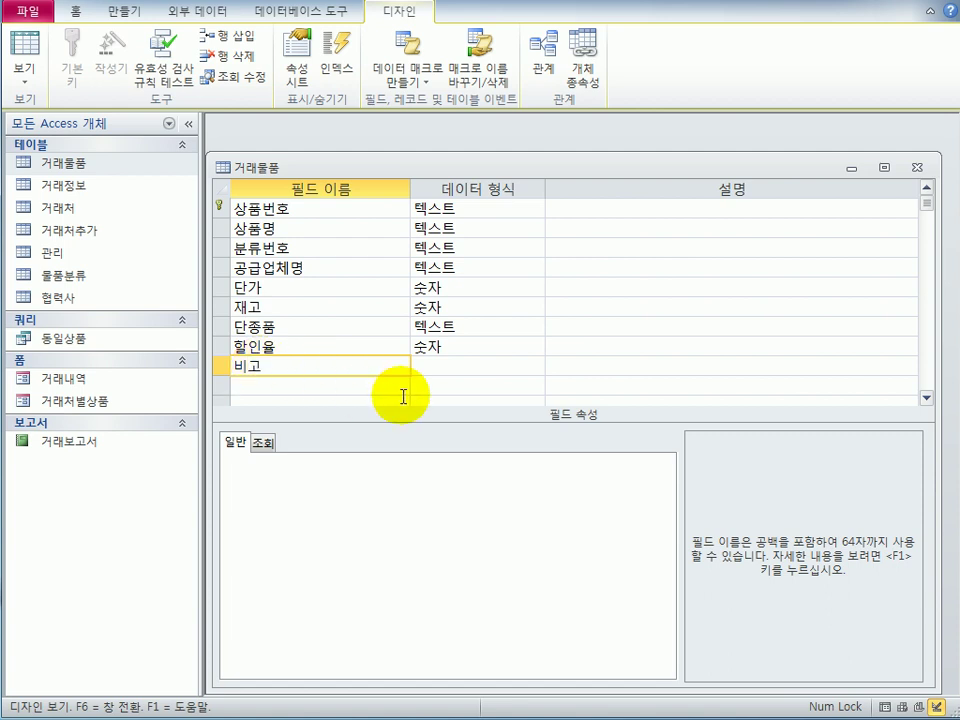
click(480, 368)
click(537, 367)
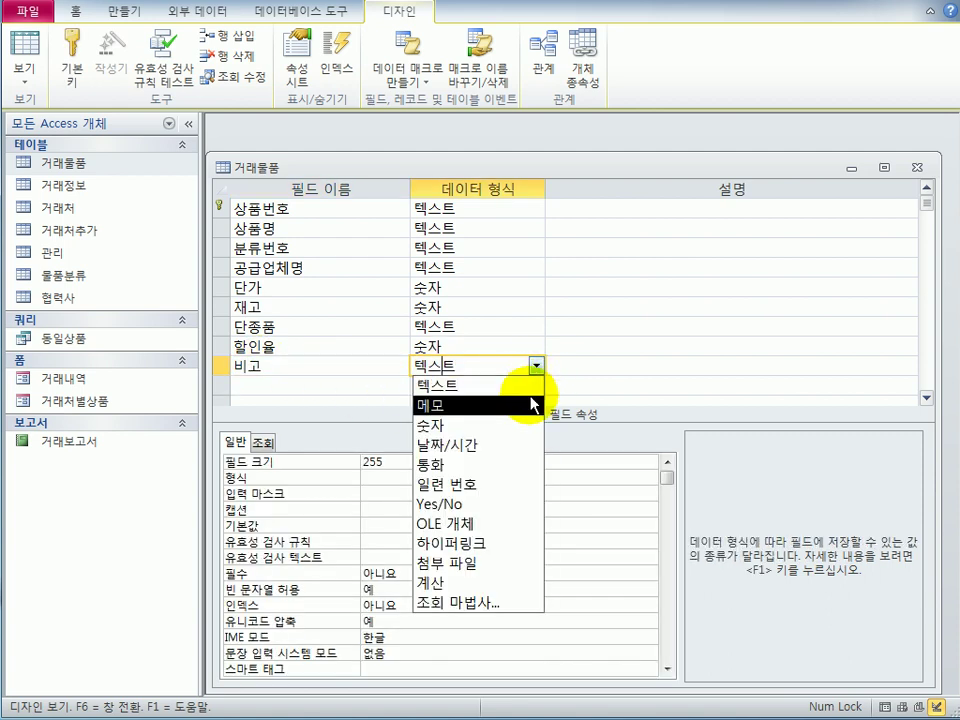
click(525, 404)
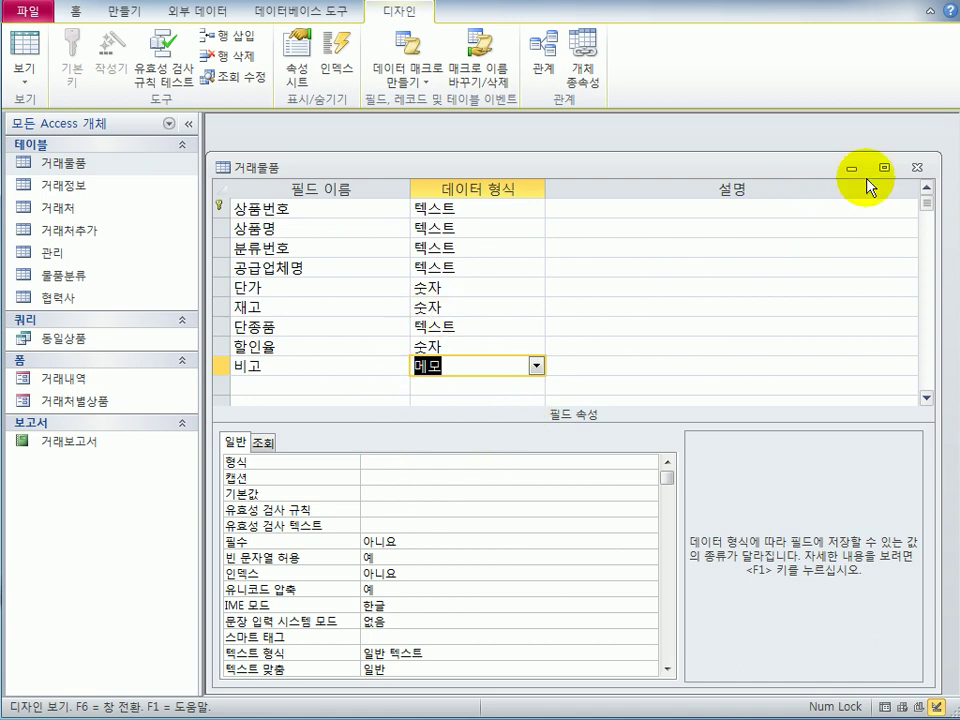
- Close the 거래물품 table design, saving its changes and testing the existing data against the new rules
click(916, 167)
drag(289, 446, 578, 298)
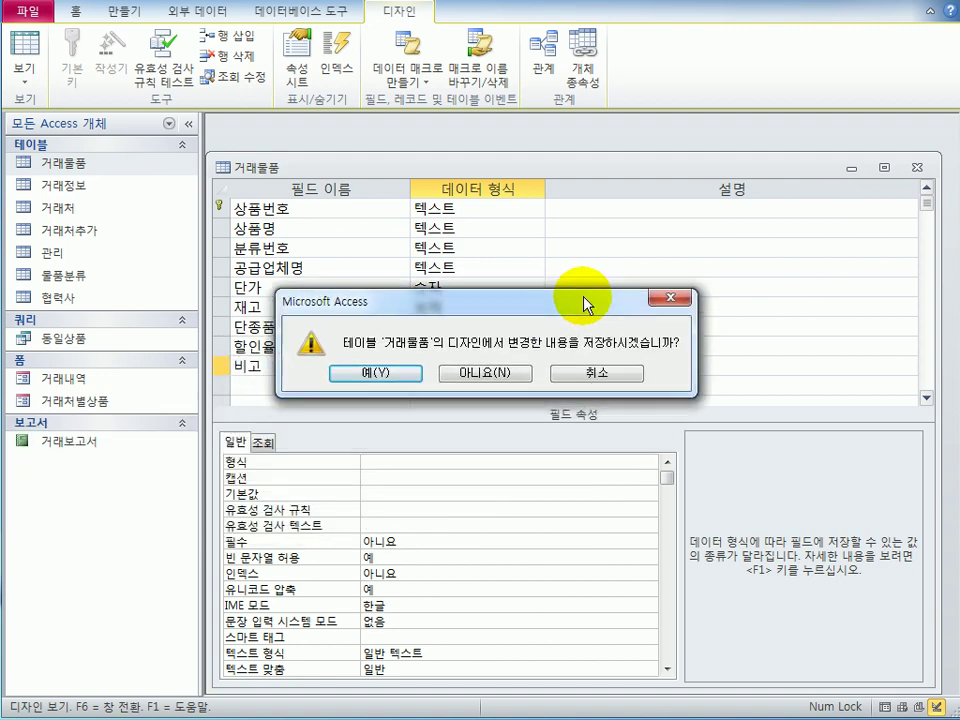
click(426, 370)
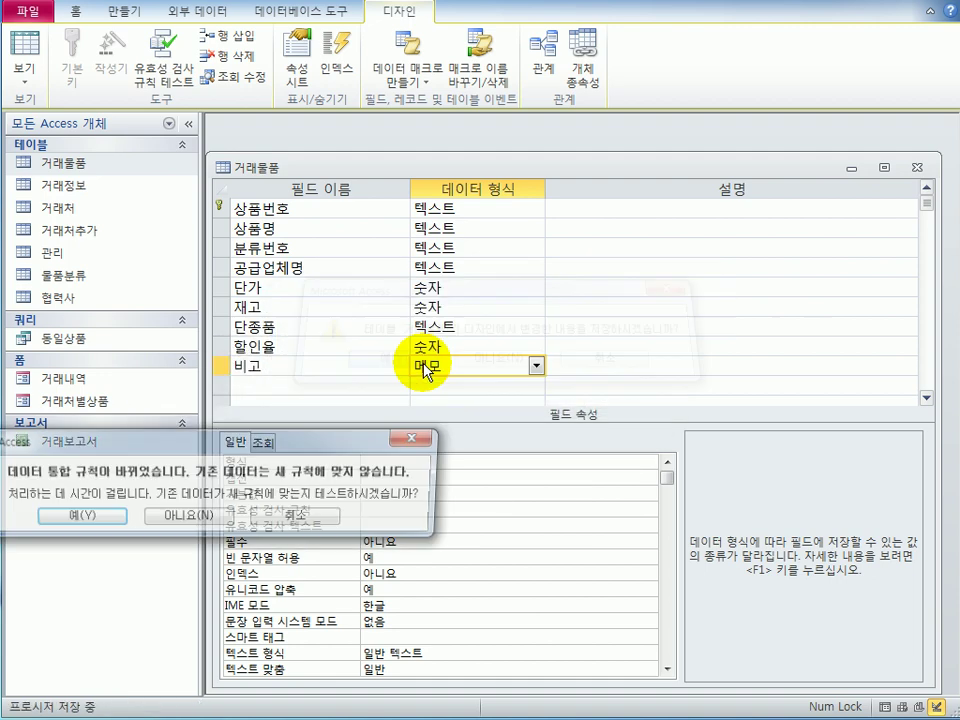
drag(332, 428, 655, 307)
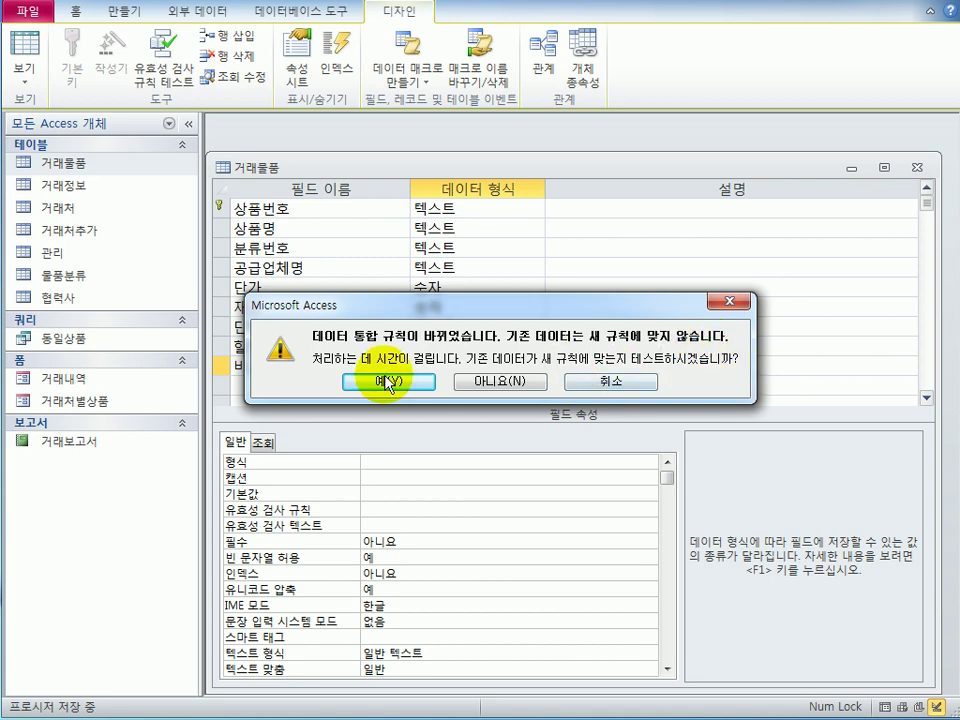
click(358, 384)
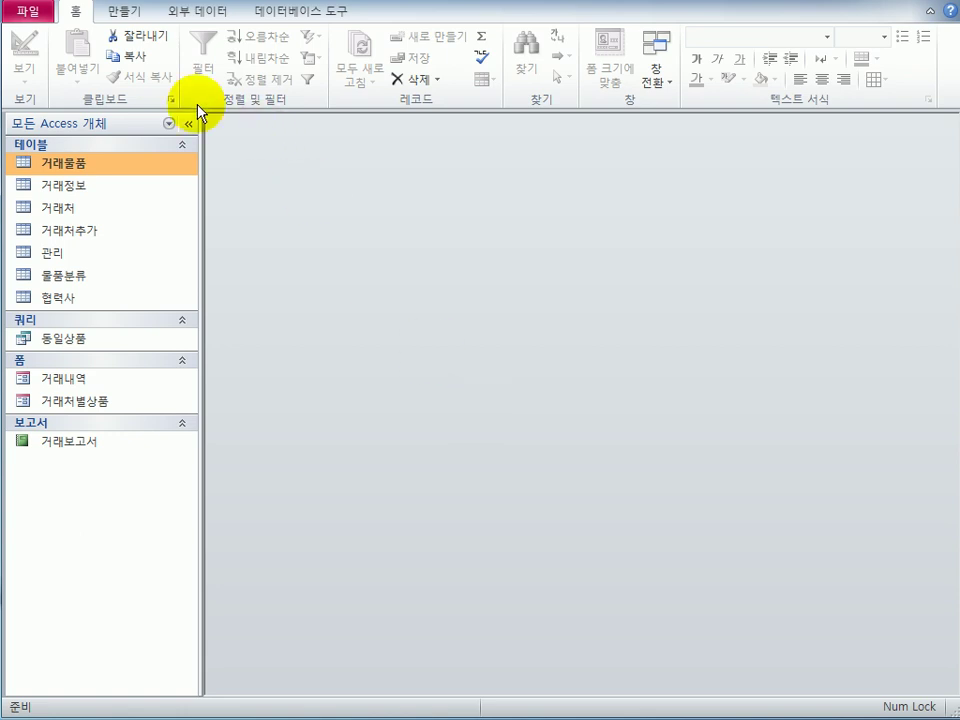
- Create a new query in design view based on the 거래처추가 table
click(130, 16)
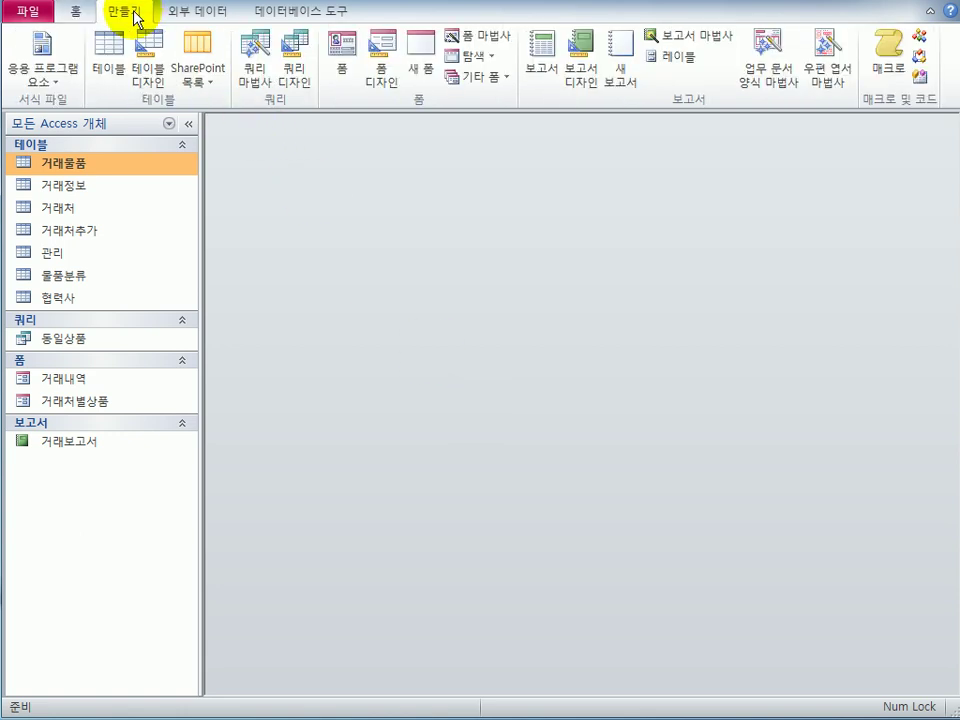
click(294, 88)
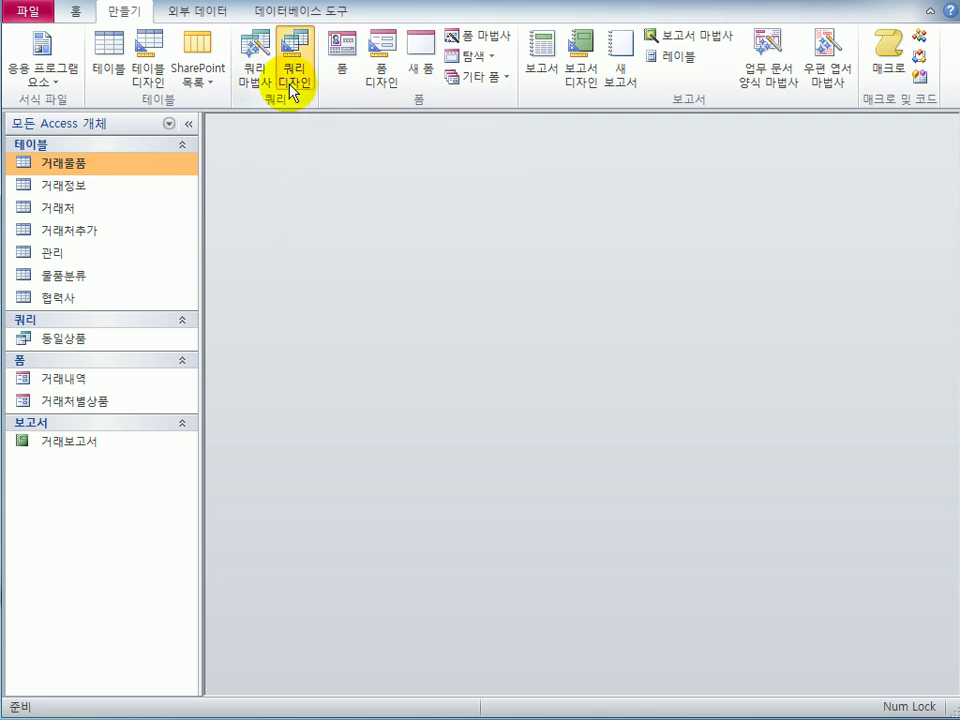
drag(431, 428, 434, 365)
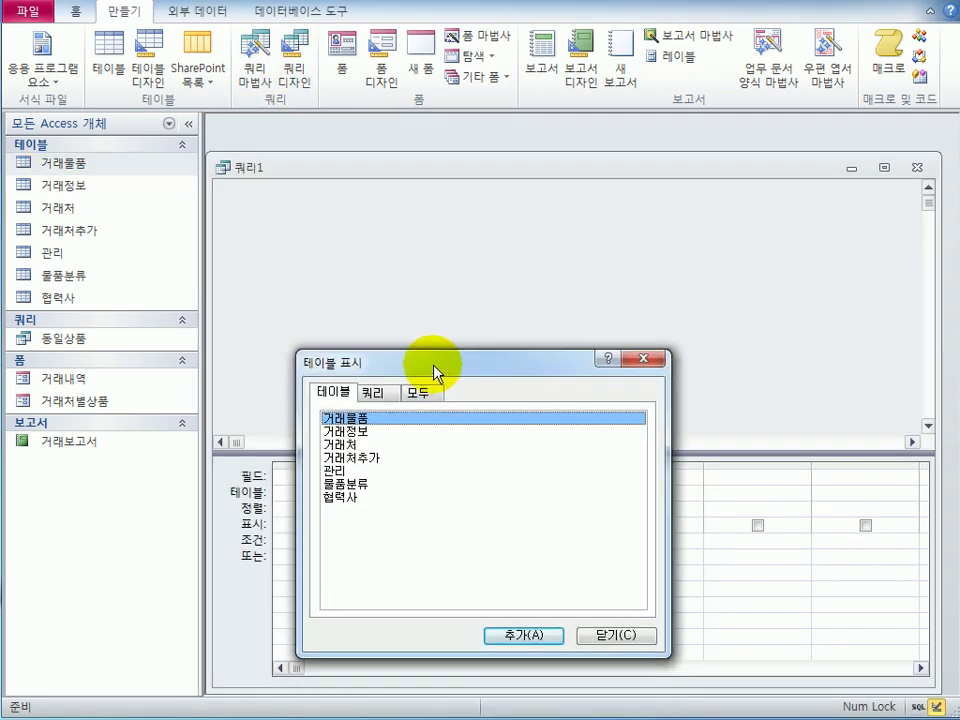
click(386, 458)
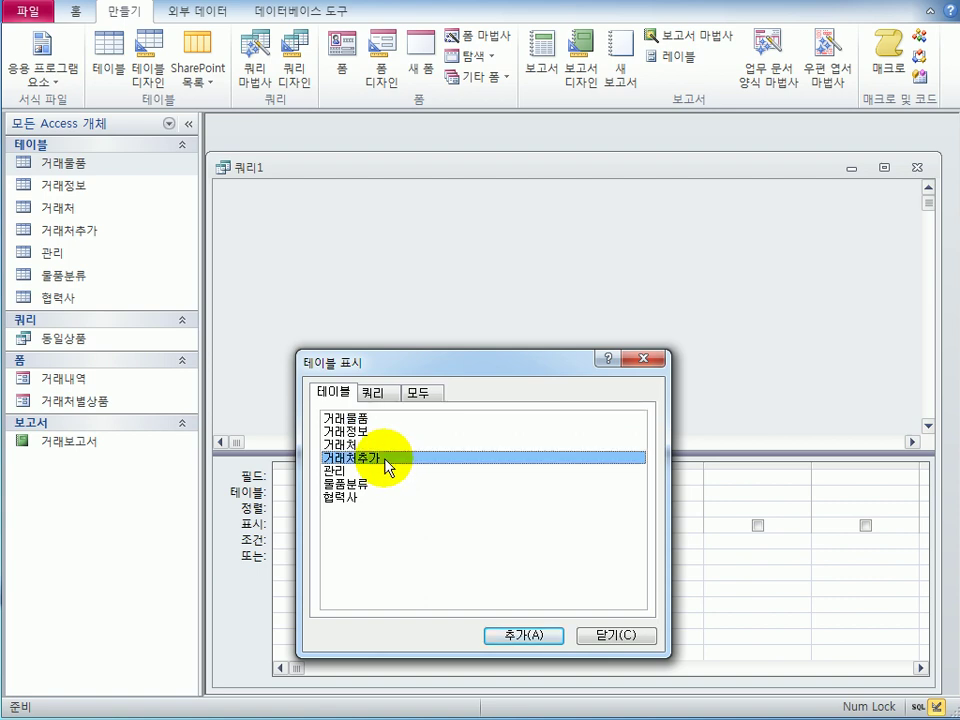
click(505, 636)
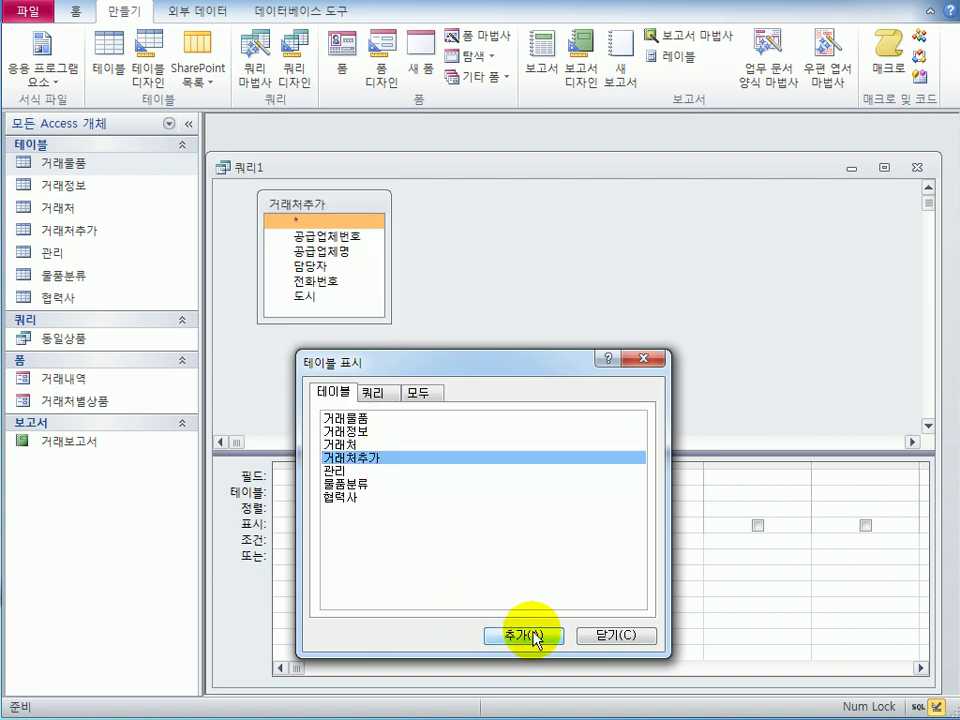
click(590, 636)
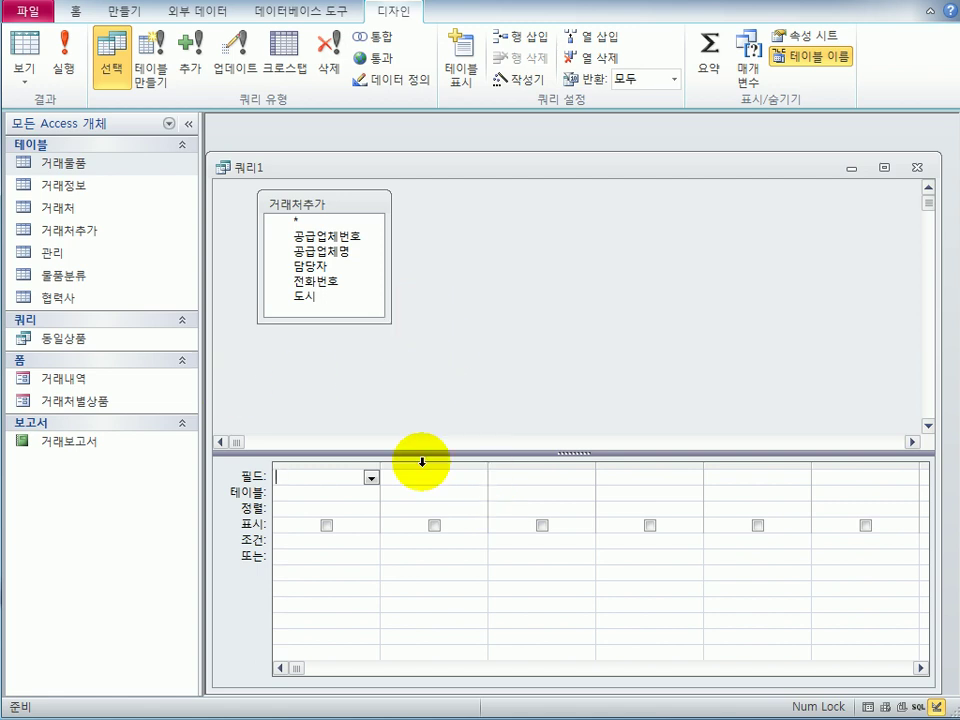
- Open the 거래처 table to examine its fields and records, then close it
double_click(96, 214)
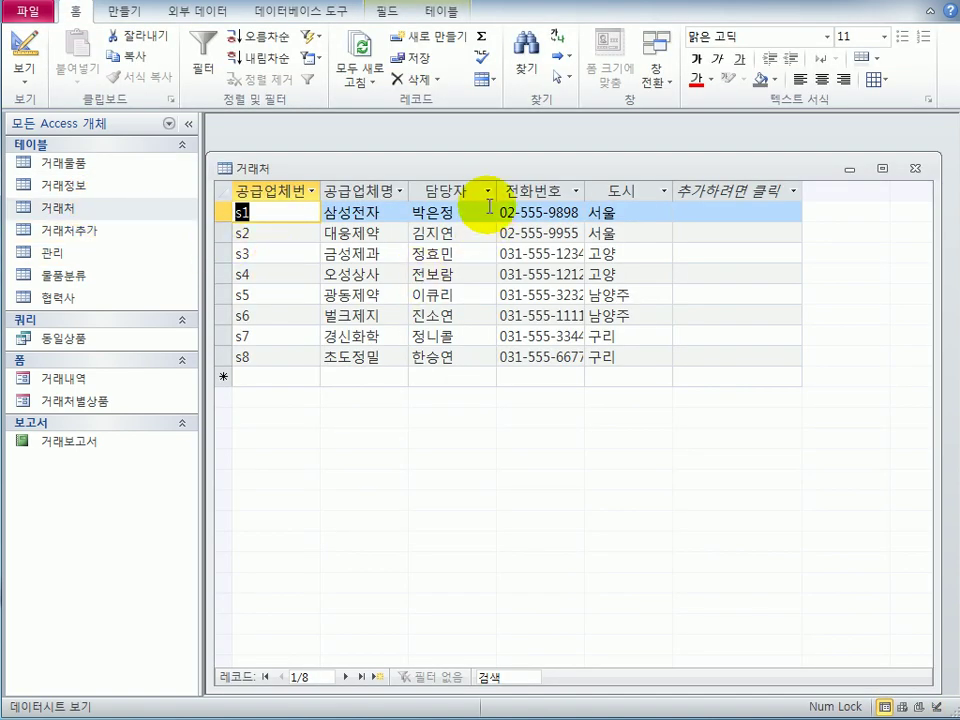
drag(489, 175, 508, 345)
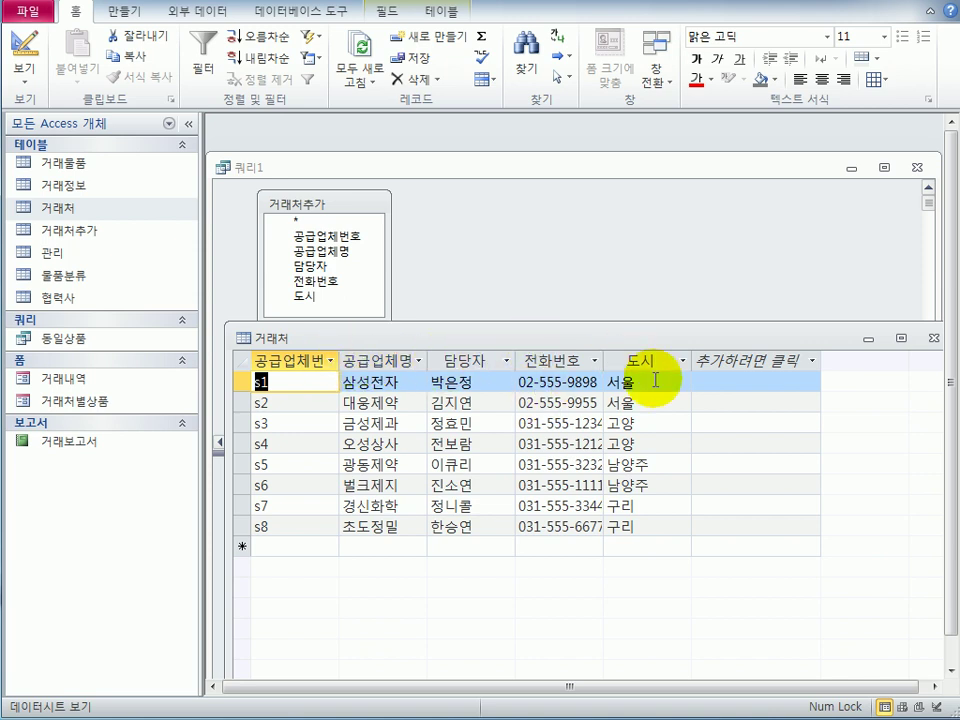
click(933, 338)
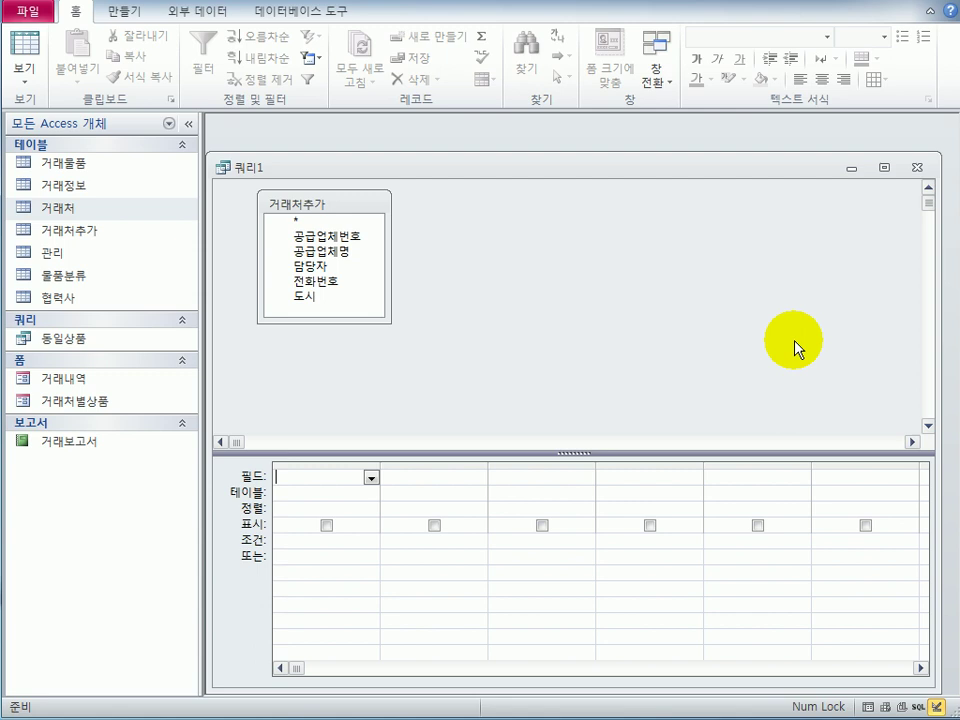
- Add the 공급업체번호, 공급업체명, 담당자, 전화번호 and 도시 fields of 거래처추가 to the query grid
double_click(368, 243)
click(358, 256)
double_click(356, 256)
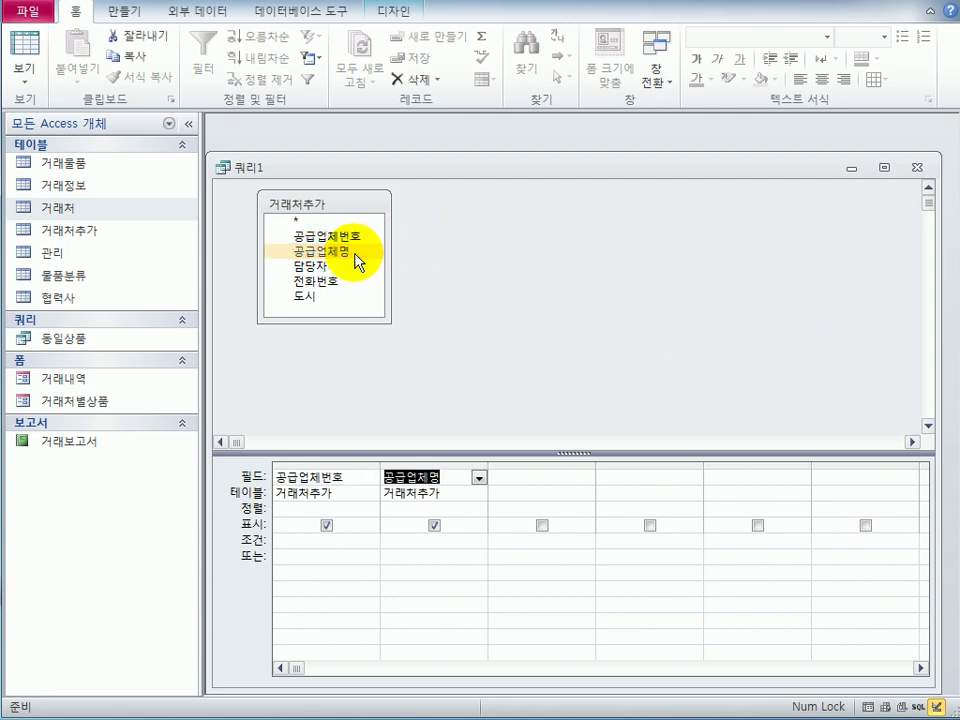
double_click(350, 266)
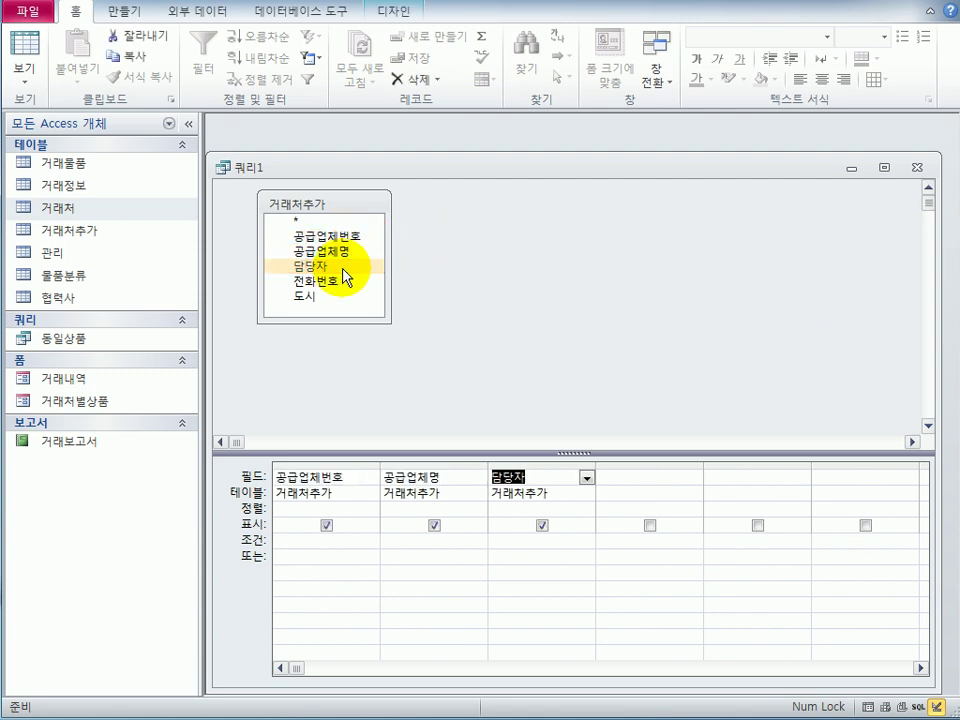
double_click(345, 281)
double_click(338, 294)
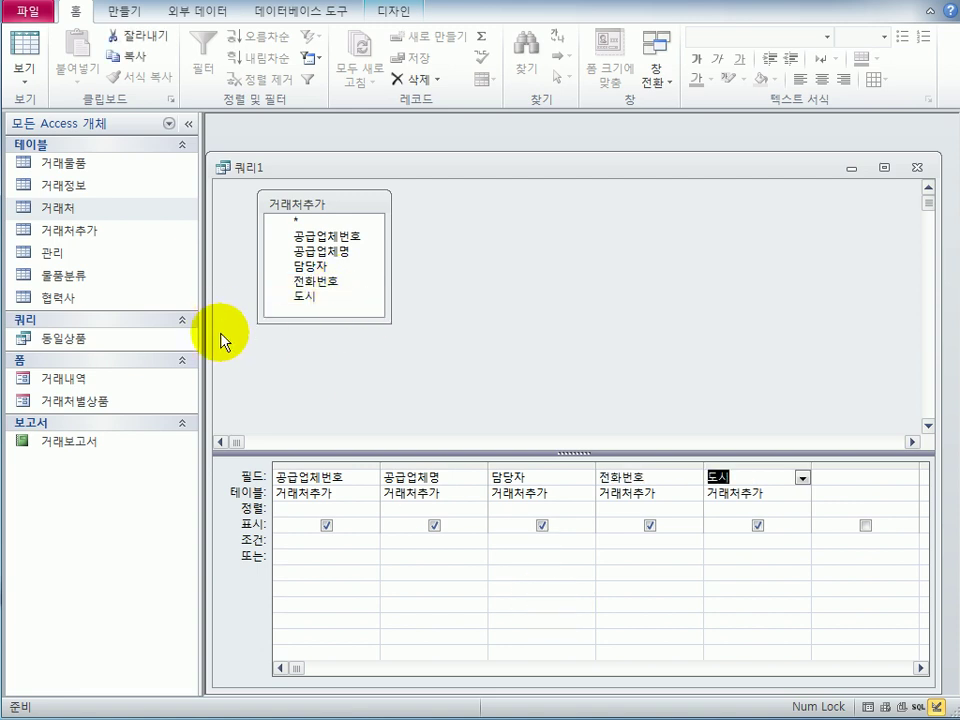
- Turn the query into an append query (추가) that targets the 거래처 table in the current database
click(389, 25)
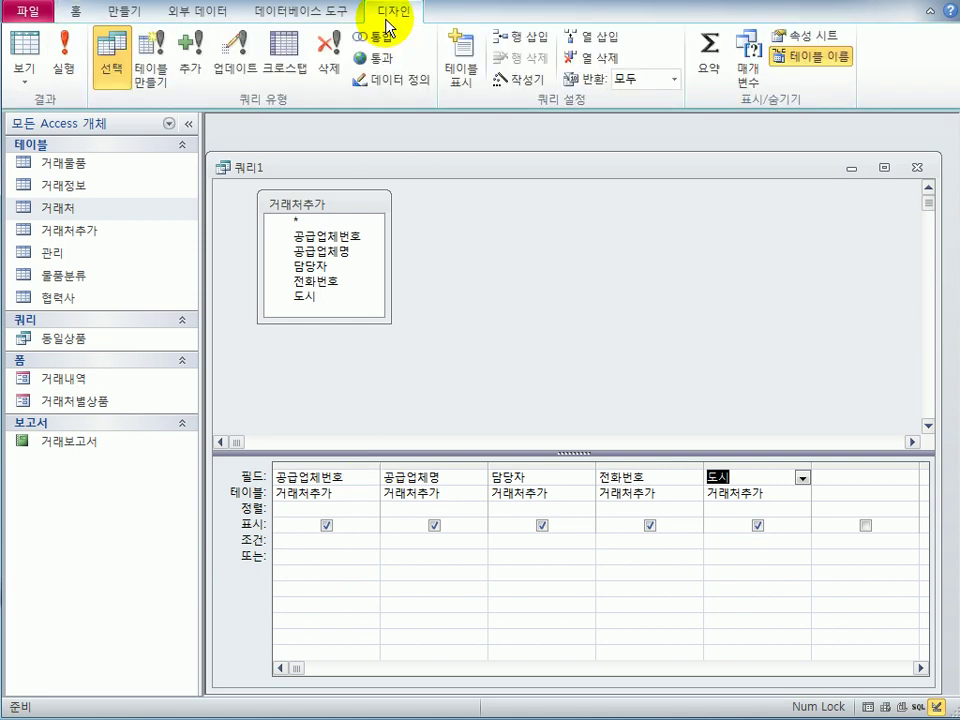
click(191, 62)
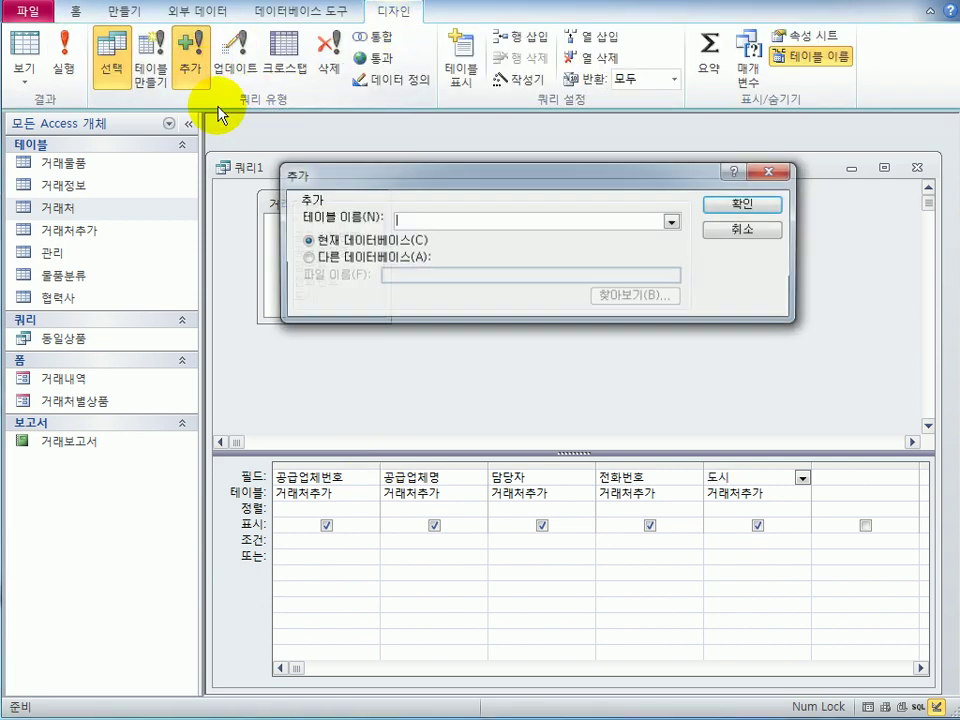
click(673, 222)
click(636, 270)
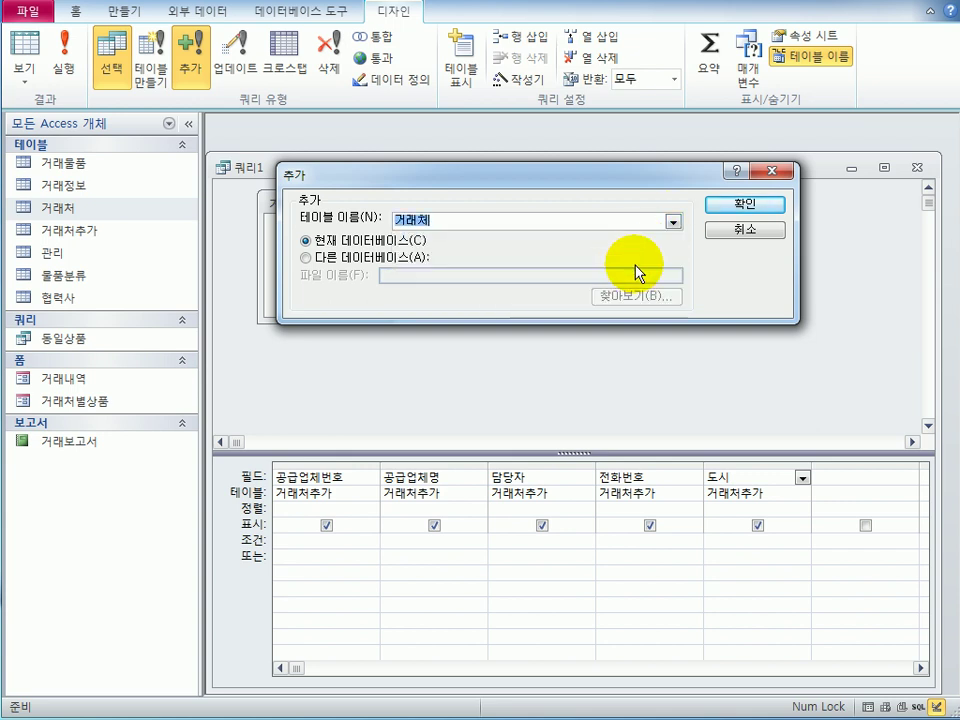
click(749, 207)
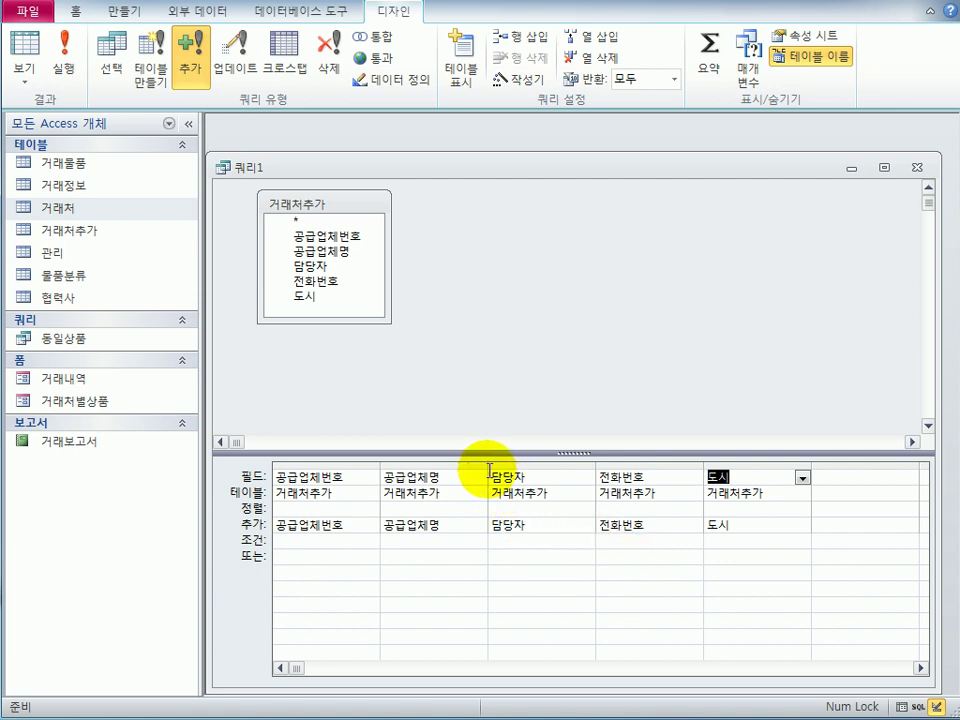
- Widen the 공급업체명 column of the query grid and enter the criterion right([공급업체명],2)="전자"
drag(489, 468, 753, 467)
click(437, 542)
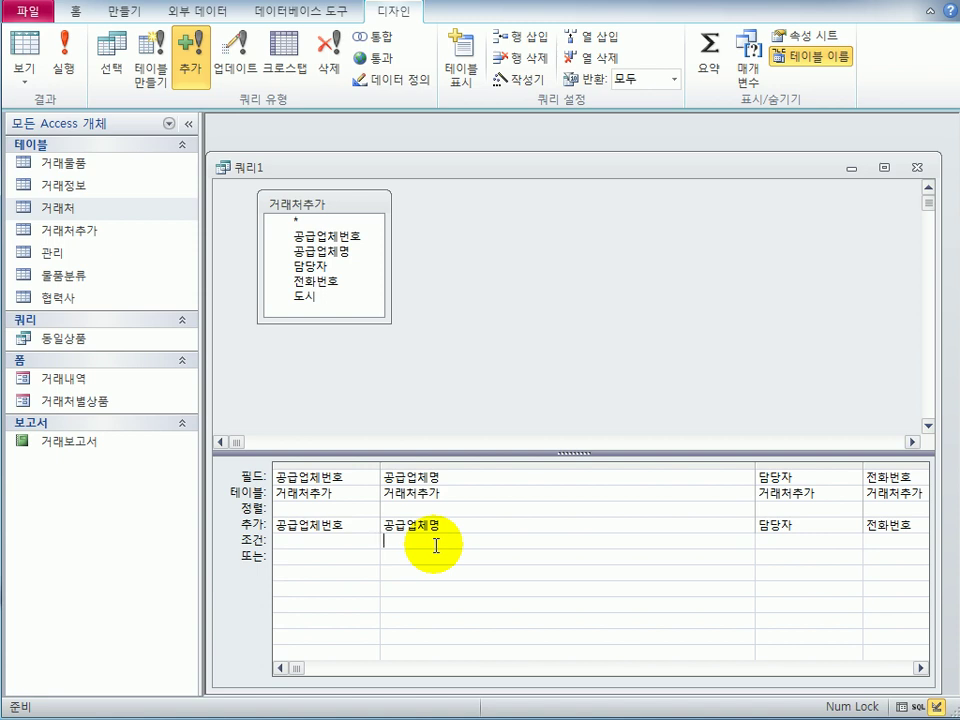
text(rig)
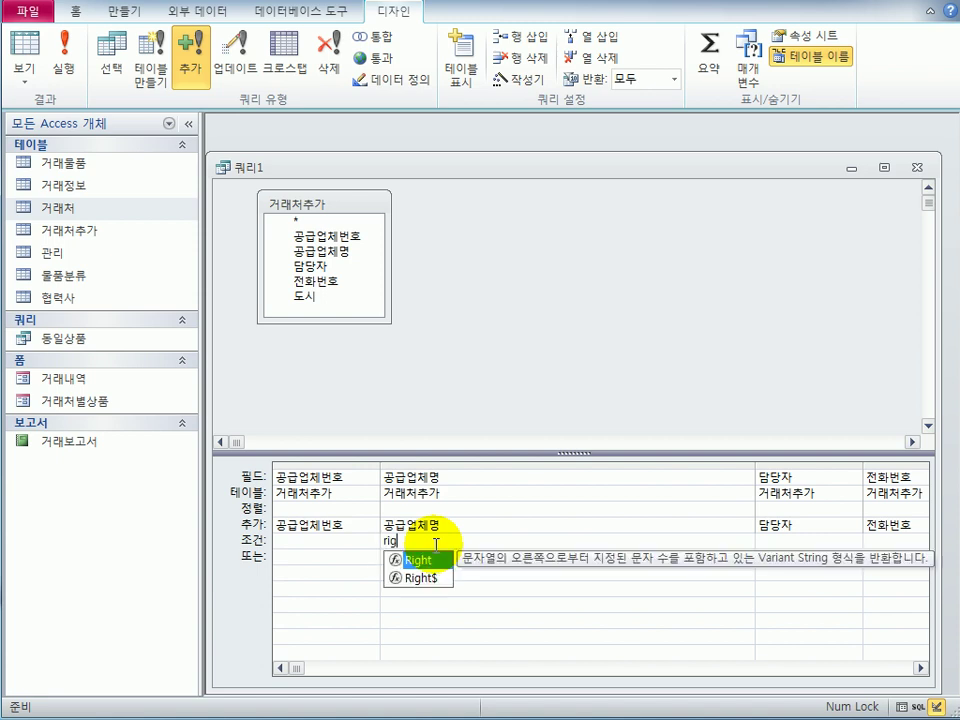
text(ht([)
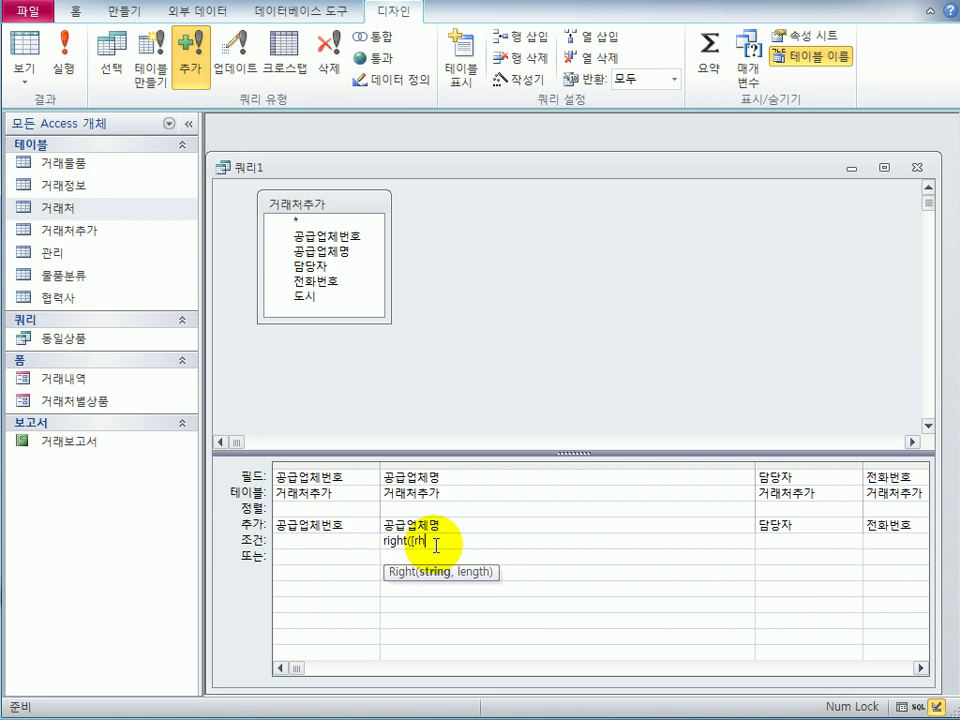
text(공급업체명)
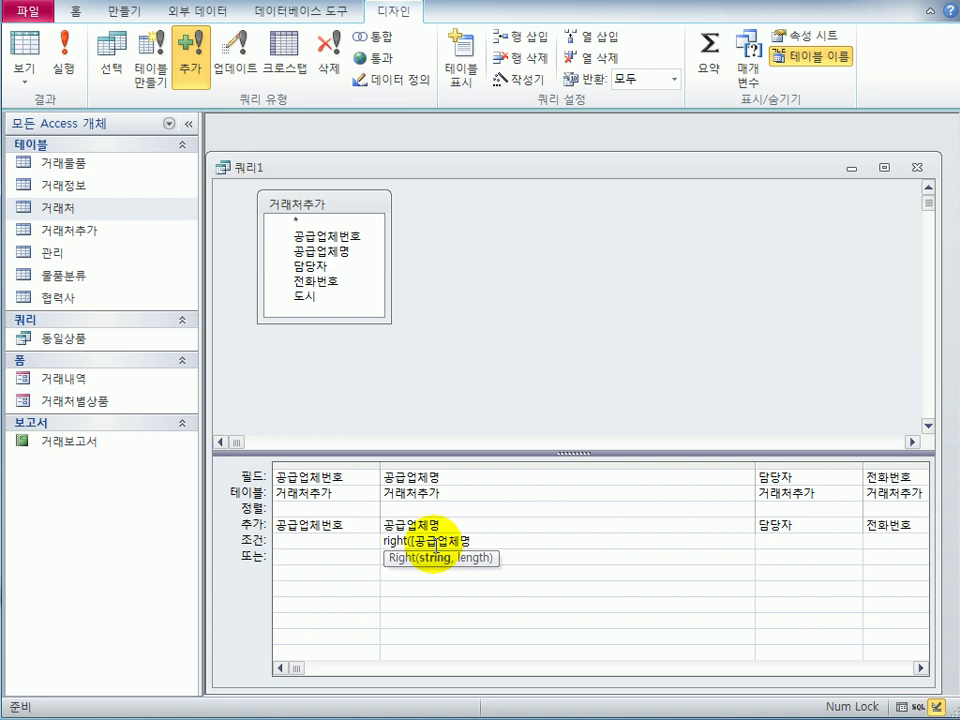
text(])
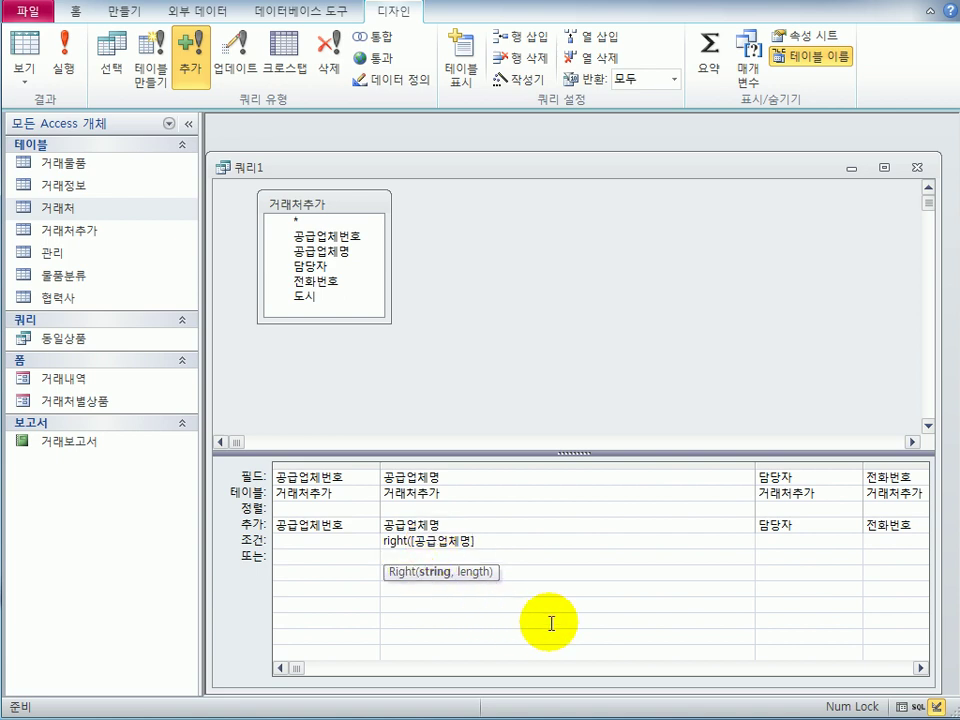
text(,2))
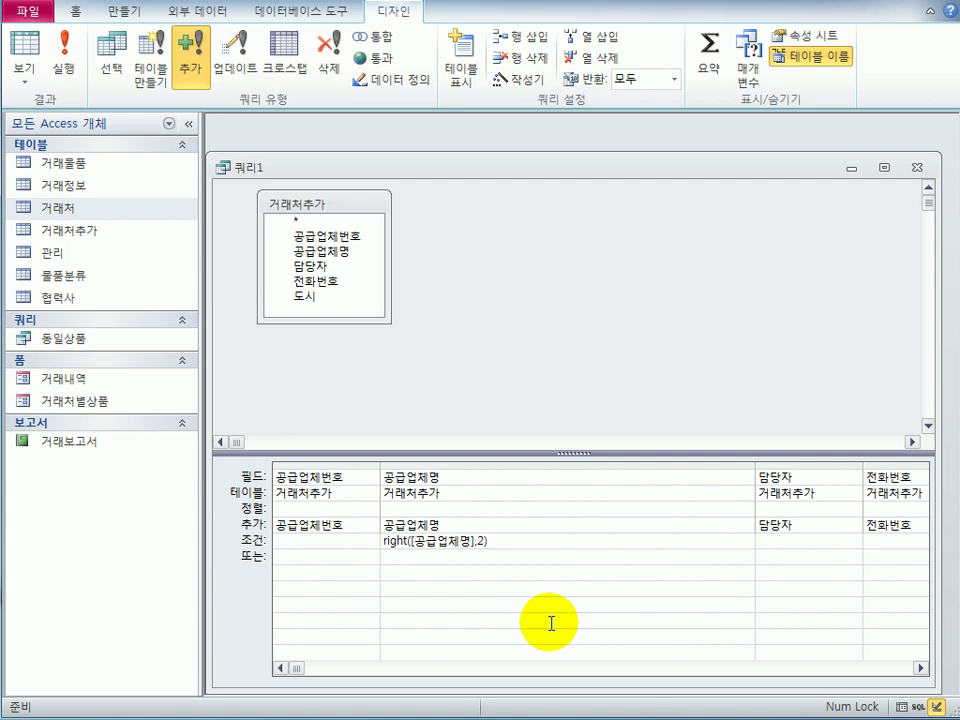
text(="전자"저ㄴ자")
- Begin the 공급업체명 criterion with not in (select 공급업체명 from 거래처추가, ahead of the existing right() expression
key(Home)
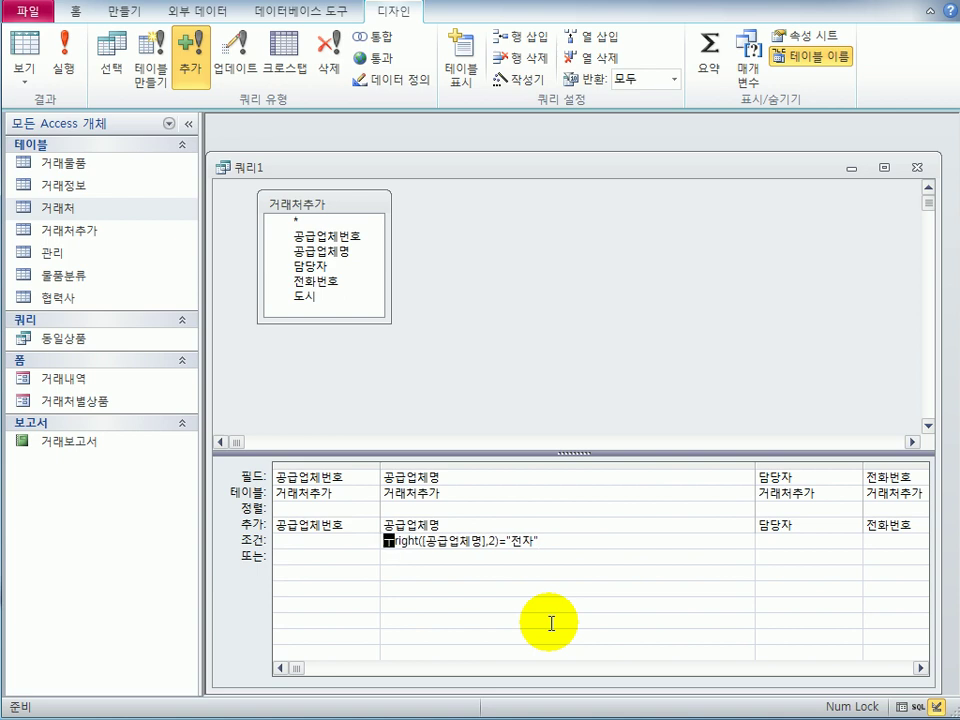
text(not in )
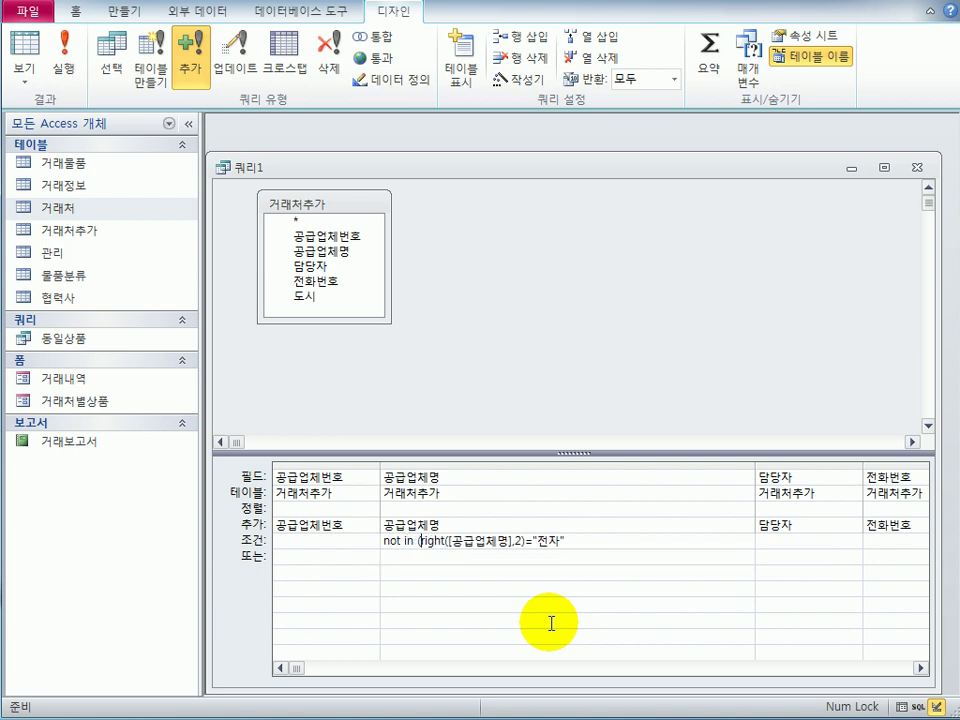
text((select)
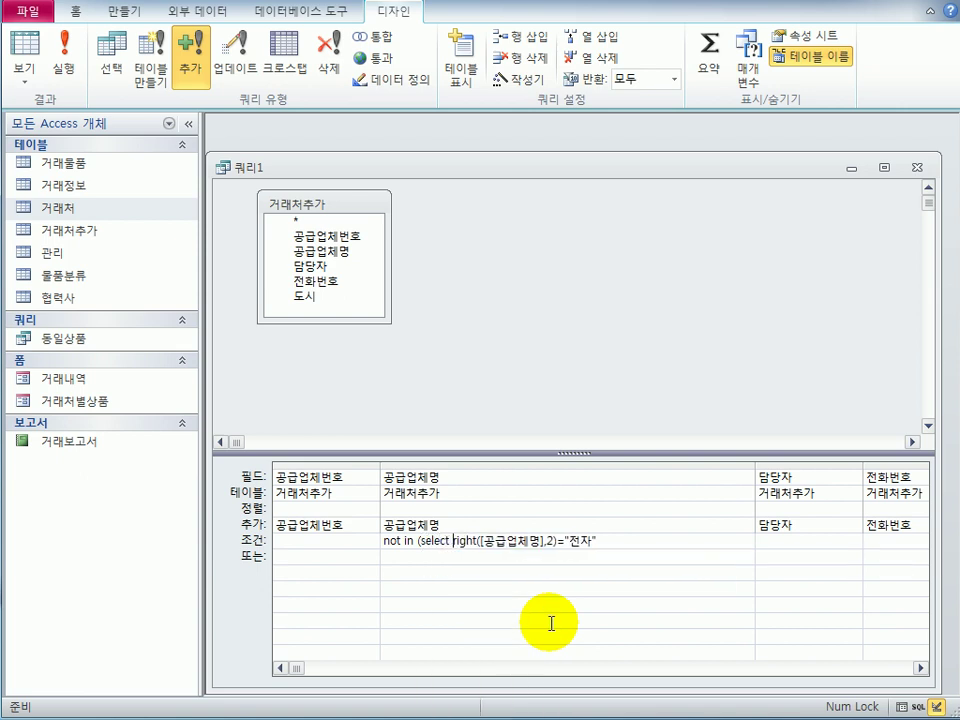
text( 공급)
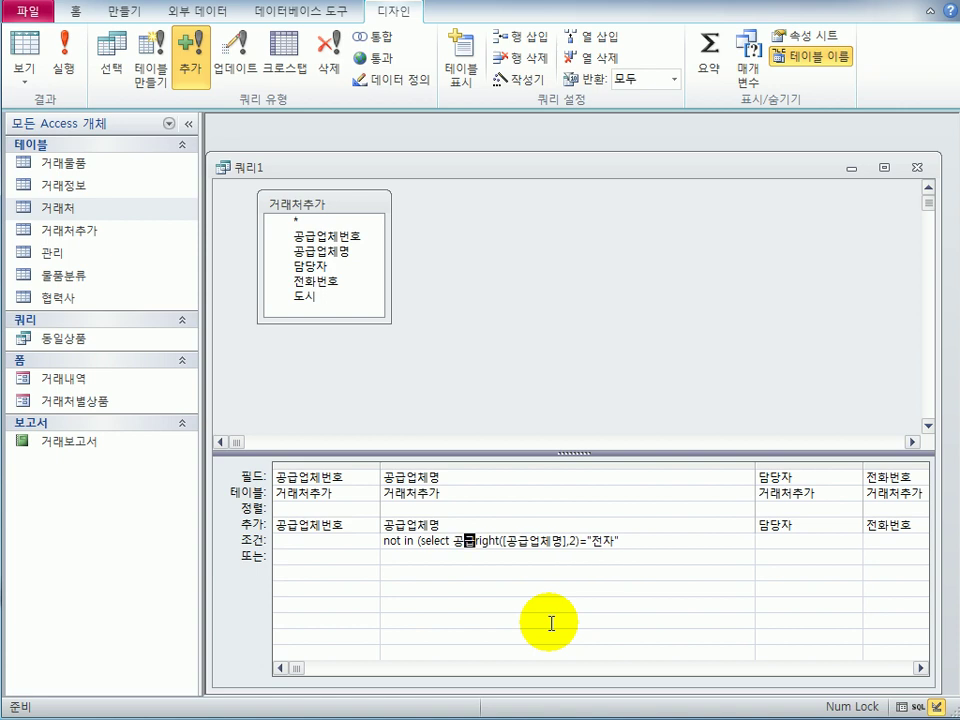
text(업체명 )
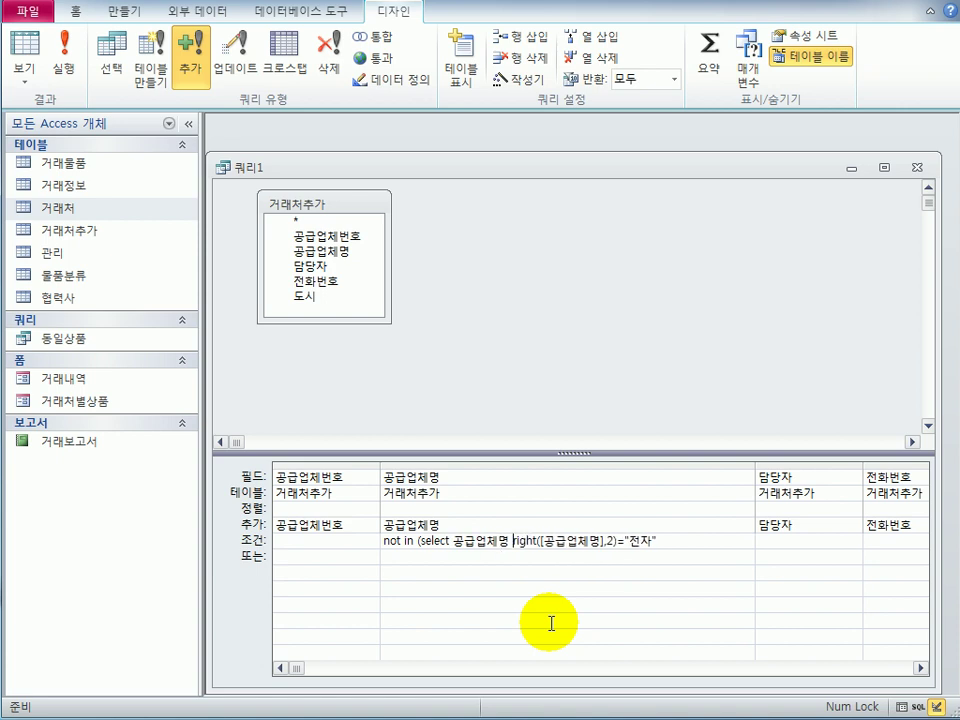
text(from)
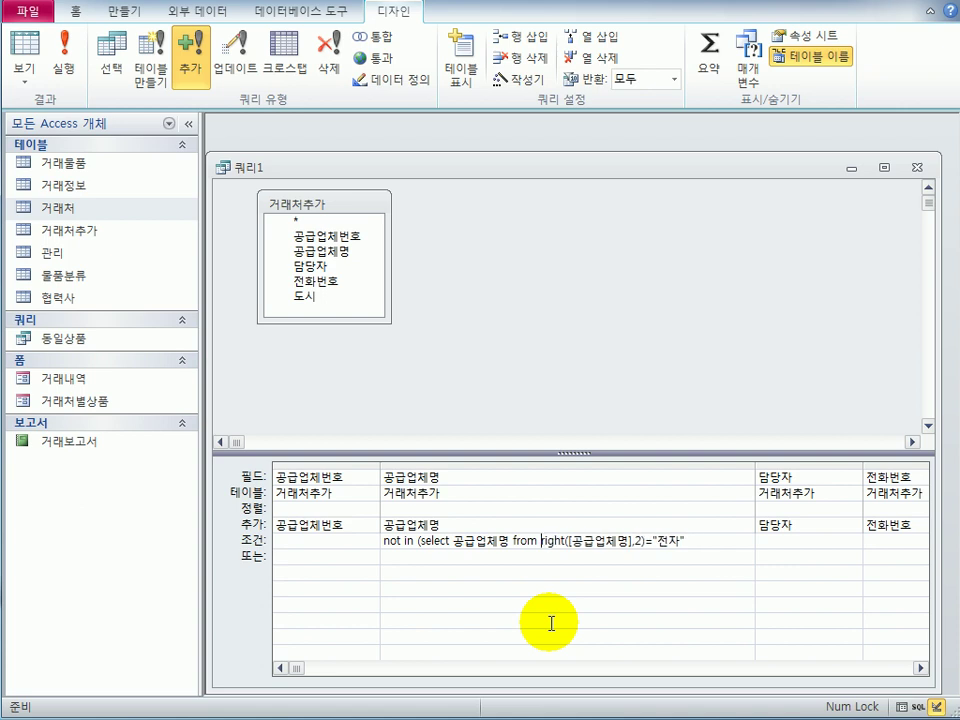
text( 거래처추가)
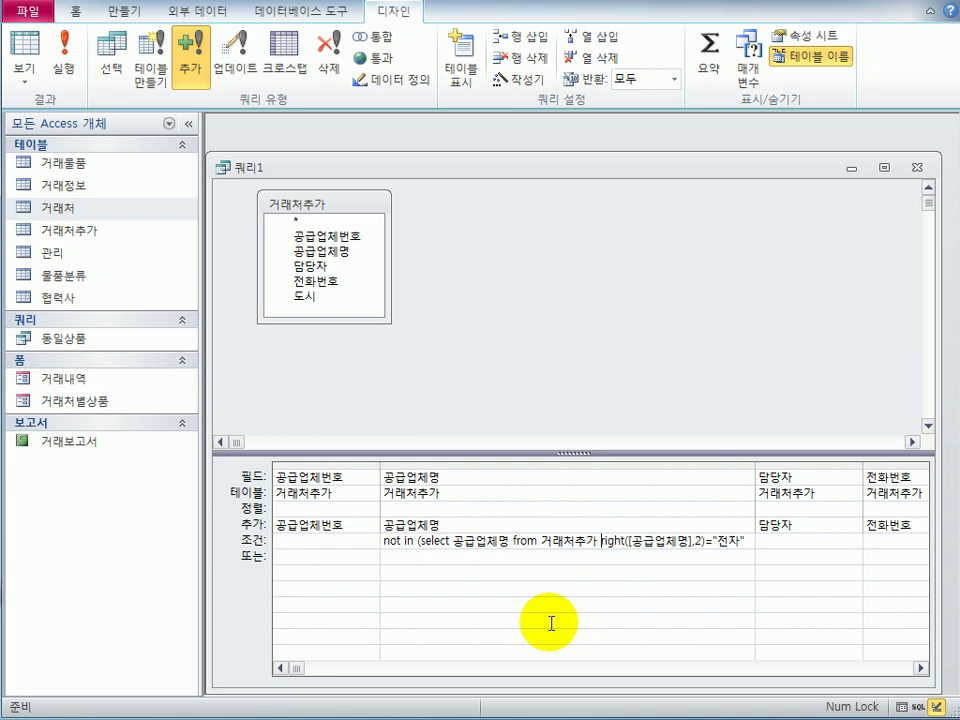
drag(541, 541, 598, 541)
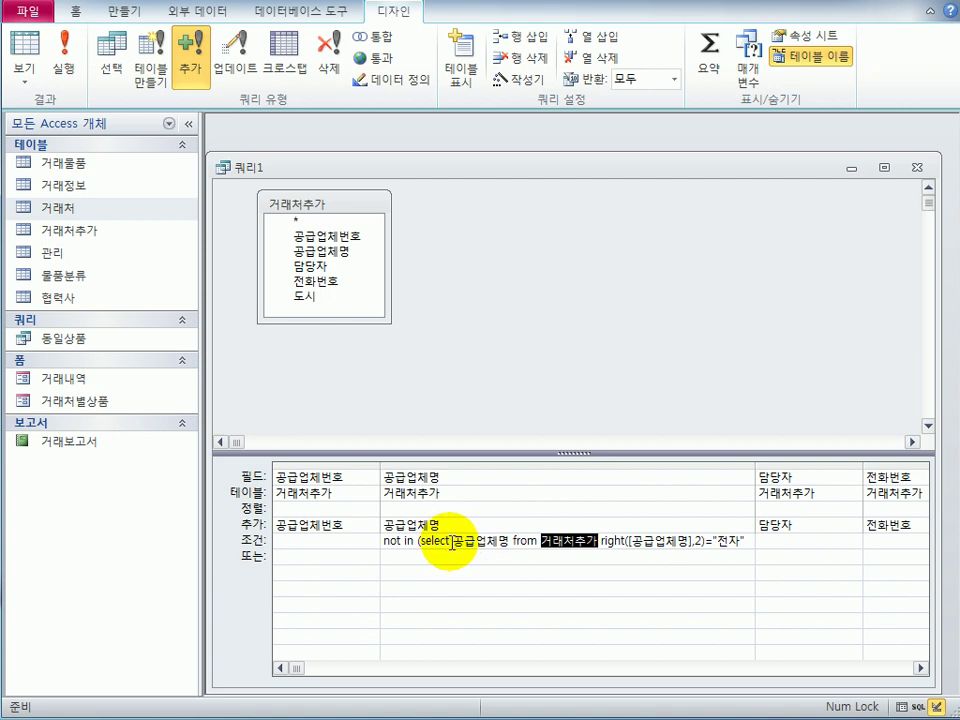
drag(453, 541, 510, 542)
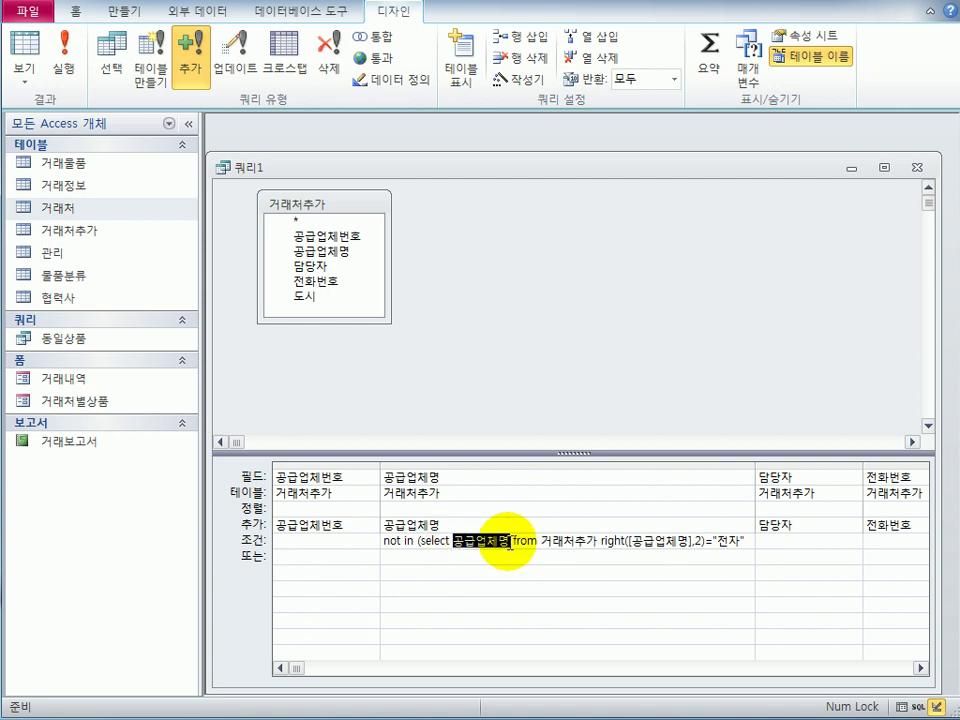
- Insert where between 거래처추가 and the right() expression, and close the subquery with a parenthesis after "전자"
click(596, 541)
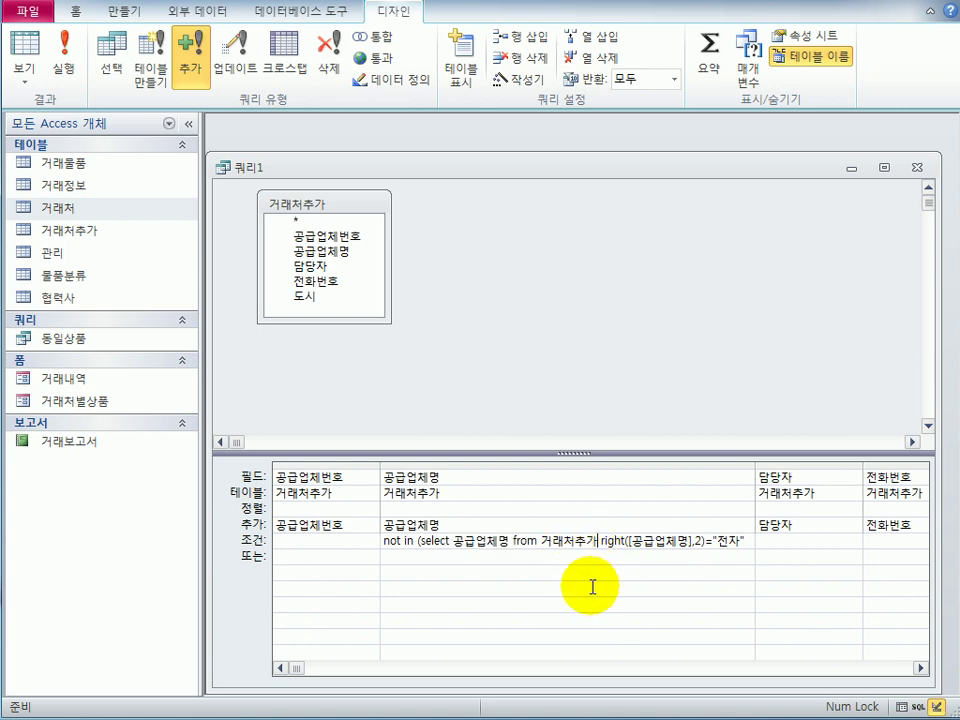
text(ㅈ)
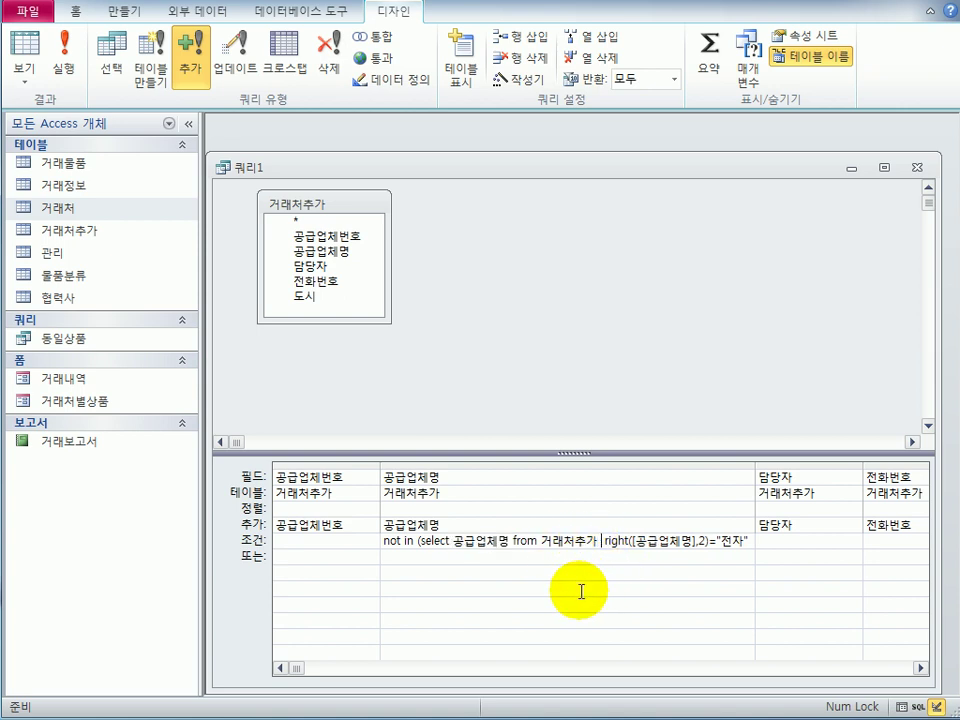
key(BackSpace)
key(Hangul)
text(wher )
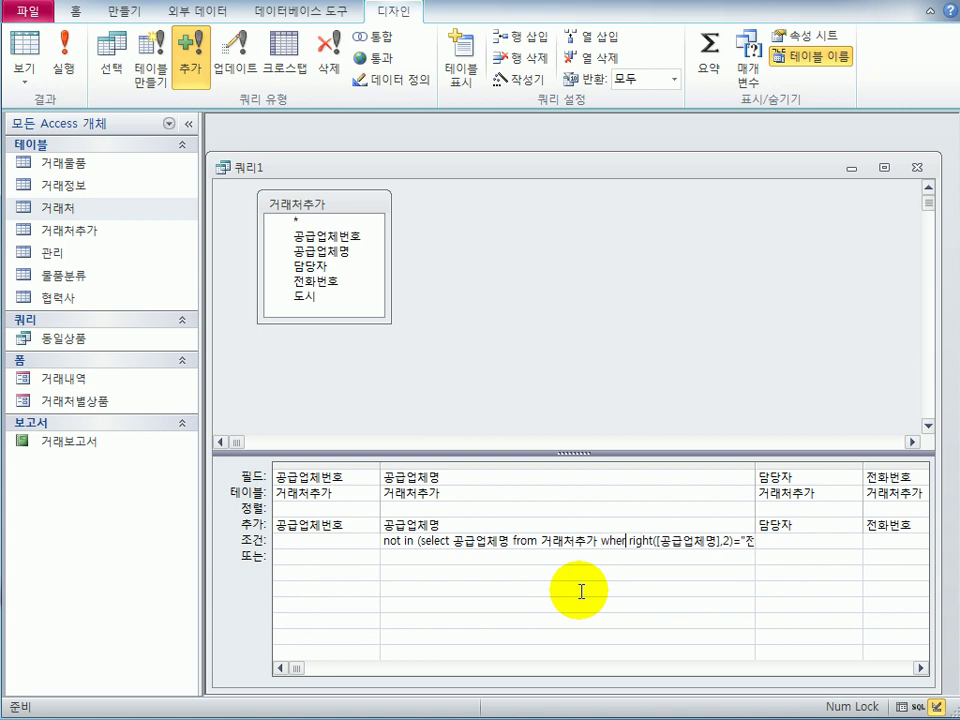
text(e)
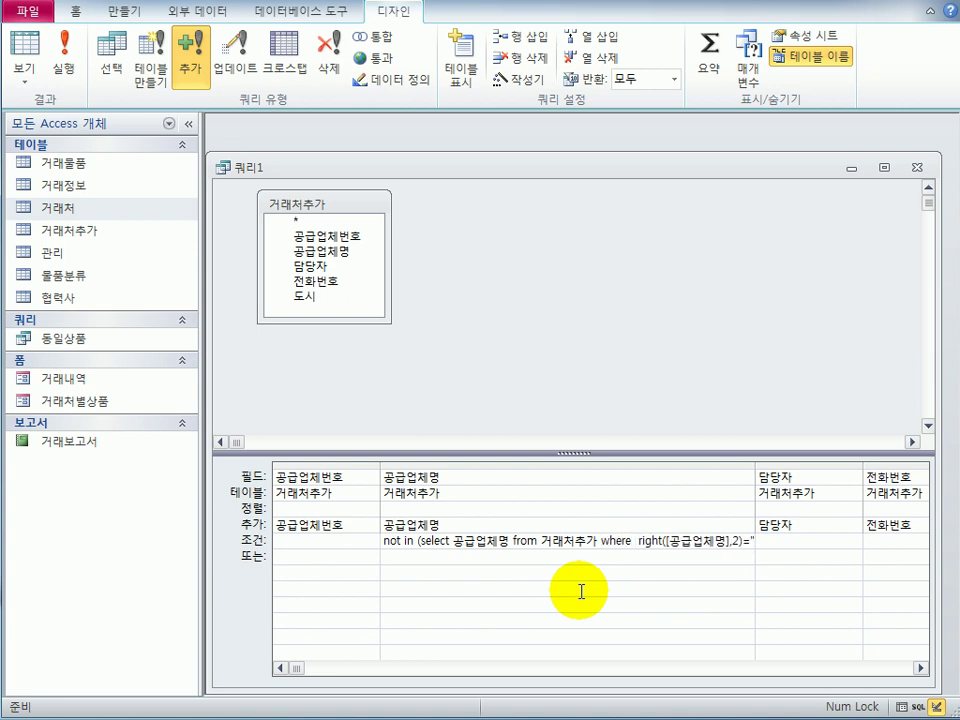
key(BackSpace)
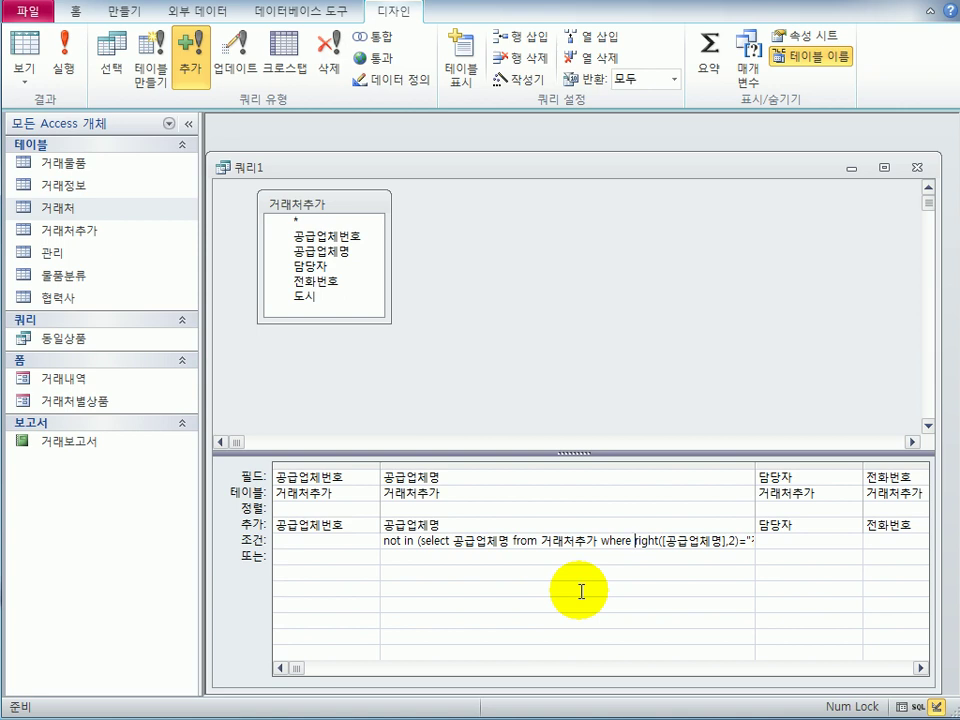
key(Right)
key(Right)
key(Right)
key(Right)
key(Right)
key(Right)
key(Right)
key(Right)
key(Right)
key(Right)
key(Right)
key(Right)
key(Right)
key(Right)
key(Right)
key(Right)
key(Right)
key(Right)
key(Right)
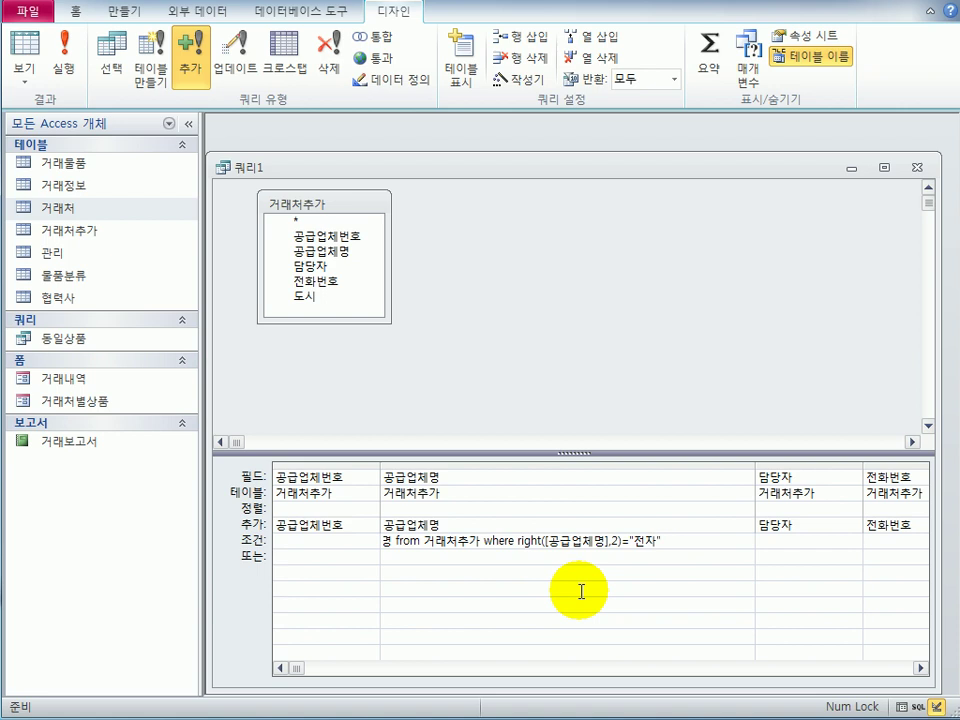
text())
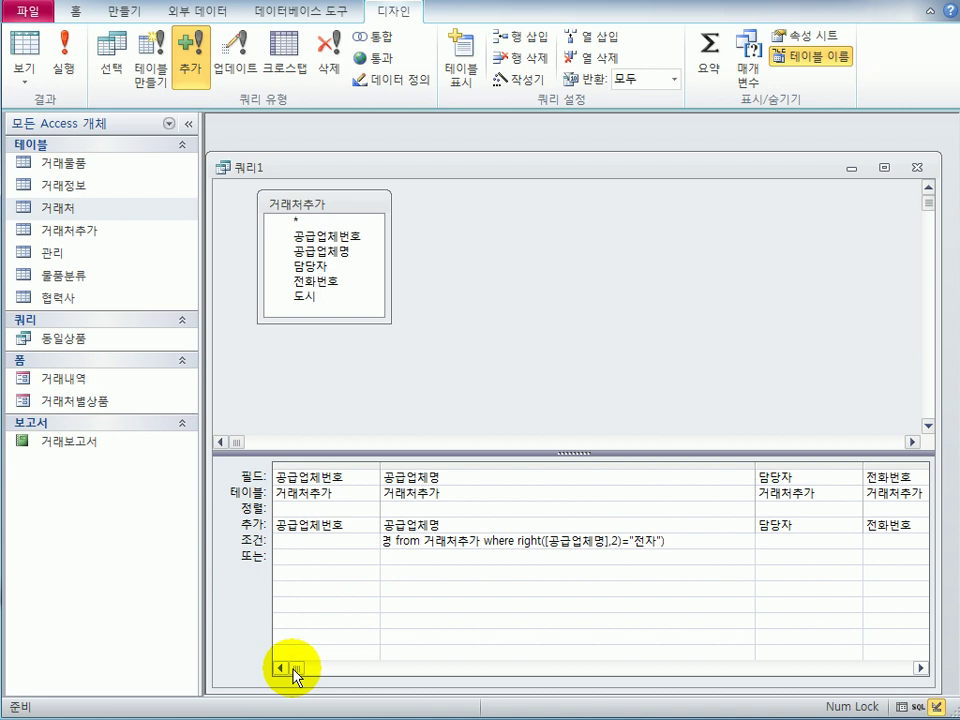
- Run the append query and accept adding the rows to the 거래처 table
click(457, 543)
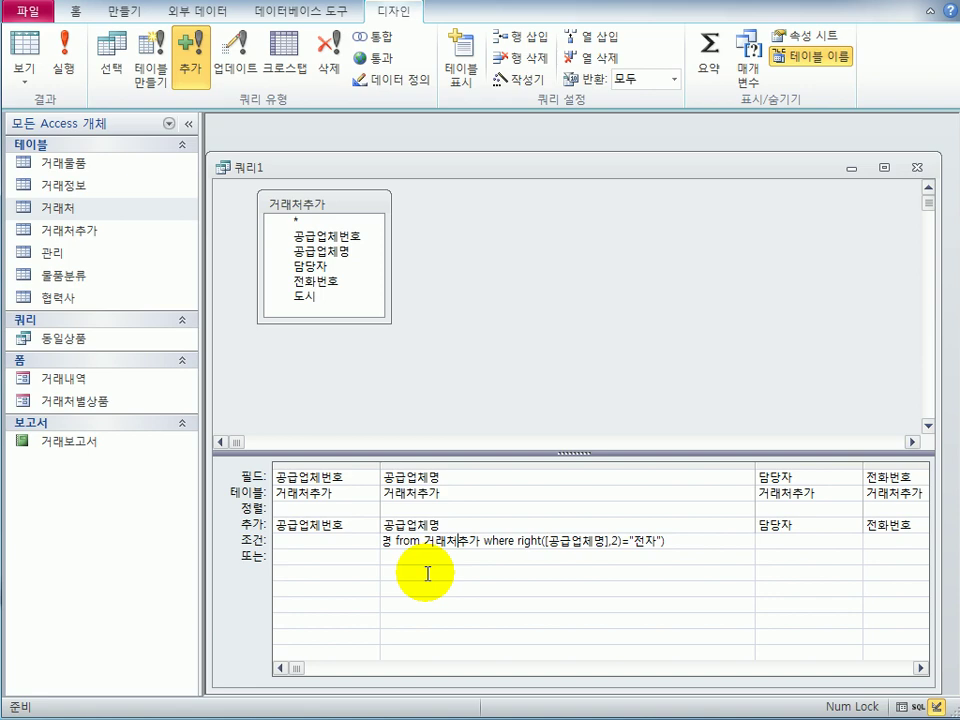
click(64, 60)
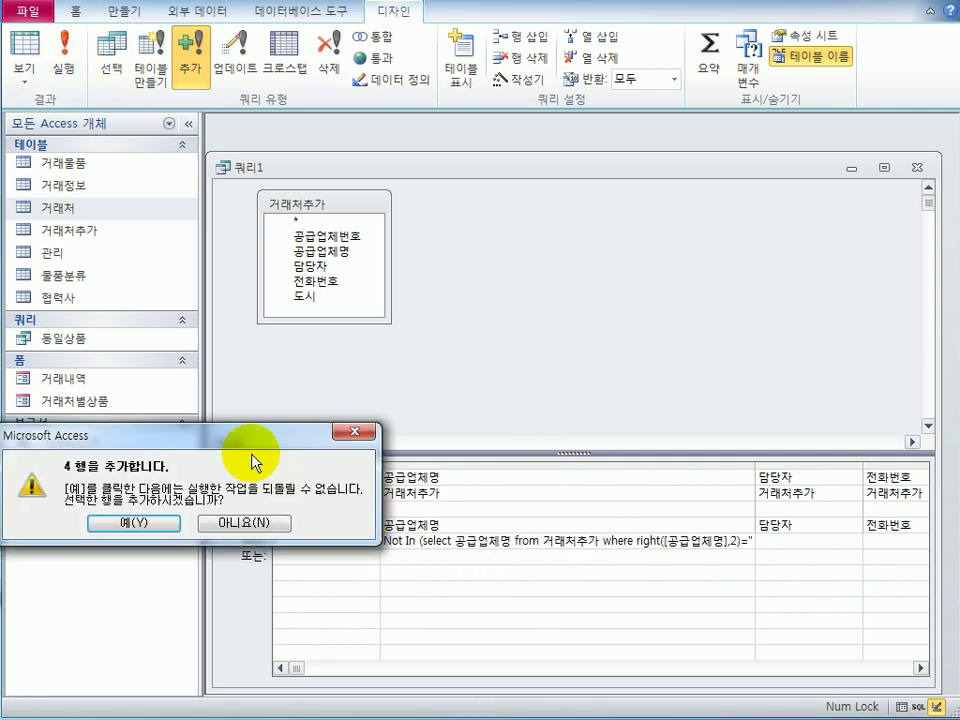
drag(257, 455, 531, 305)
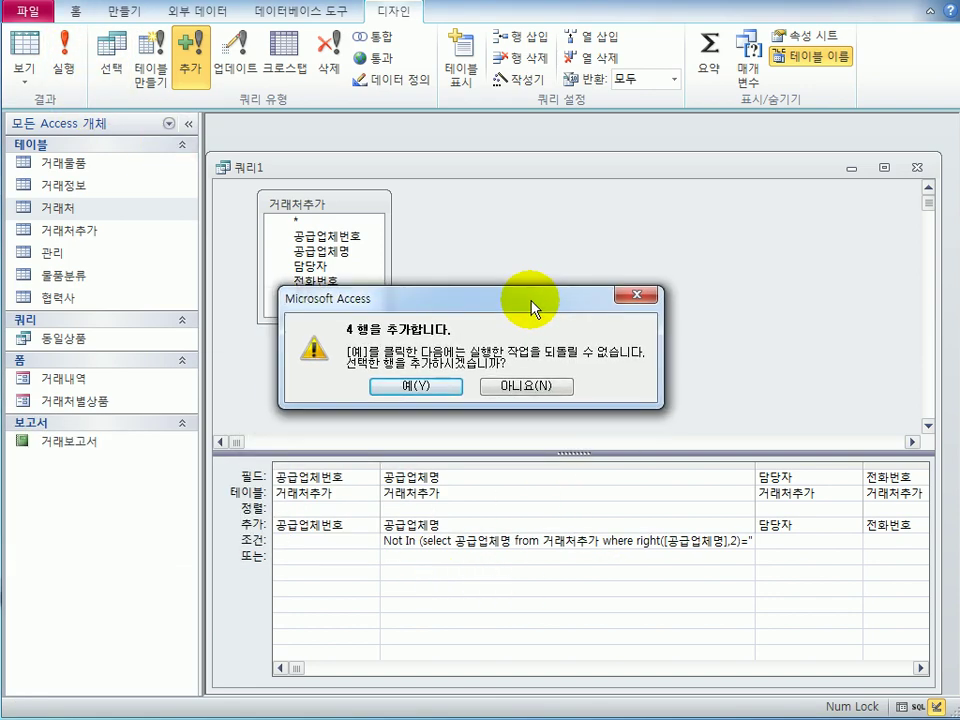
click(432, 387)
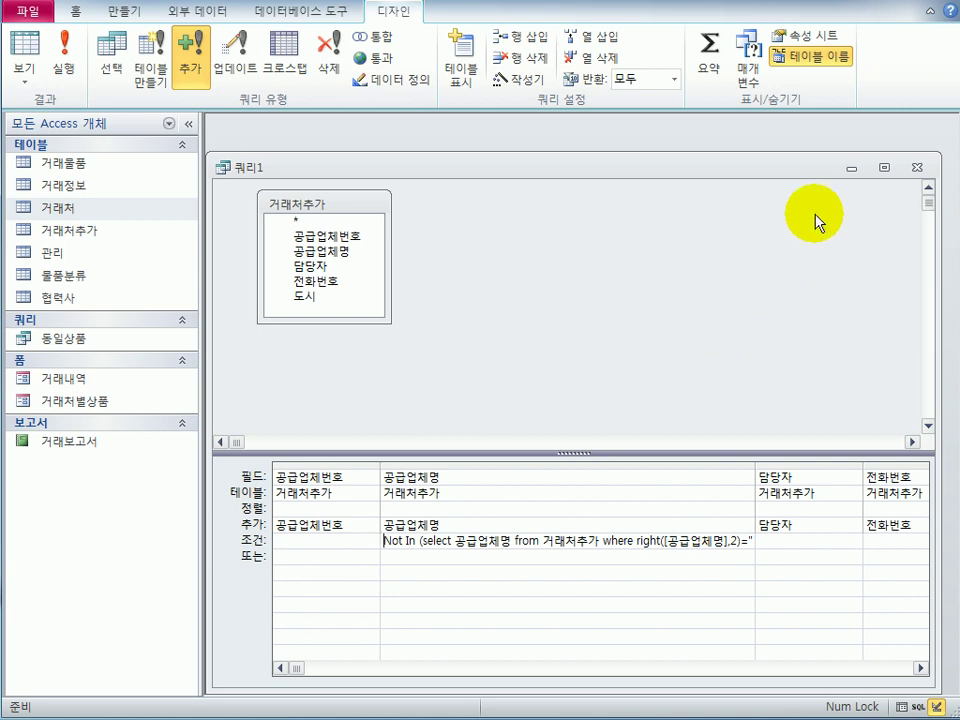
- Close the append query and save it as 전자제외추가
click(916, 167)
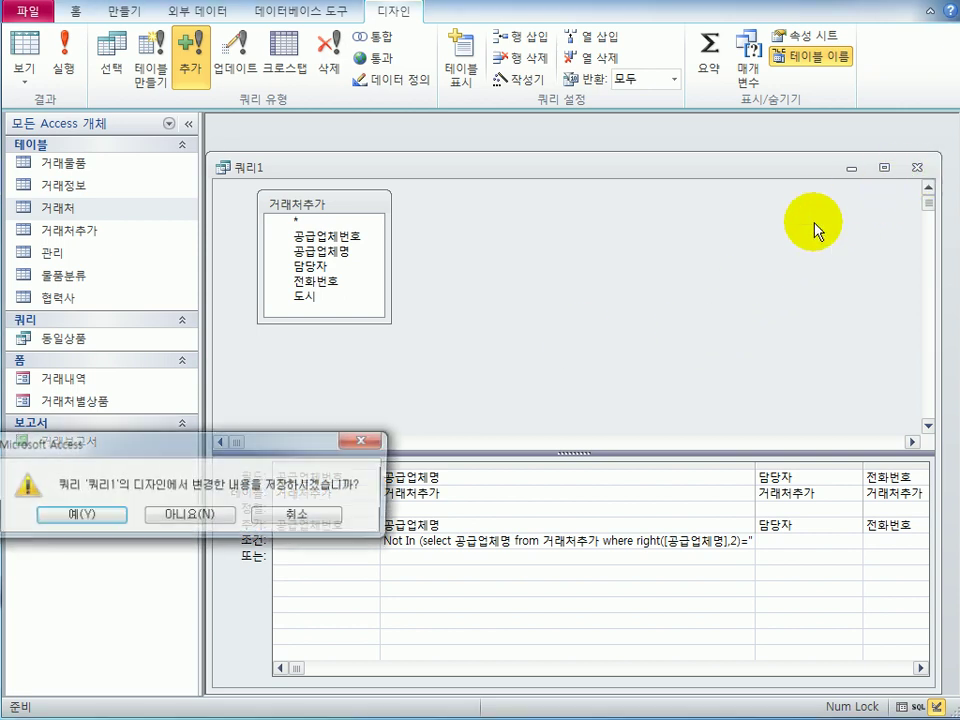
drag(257, 454, 671, 343)
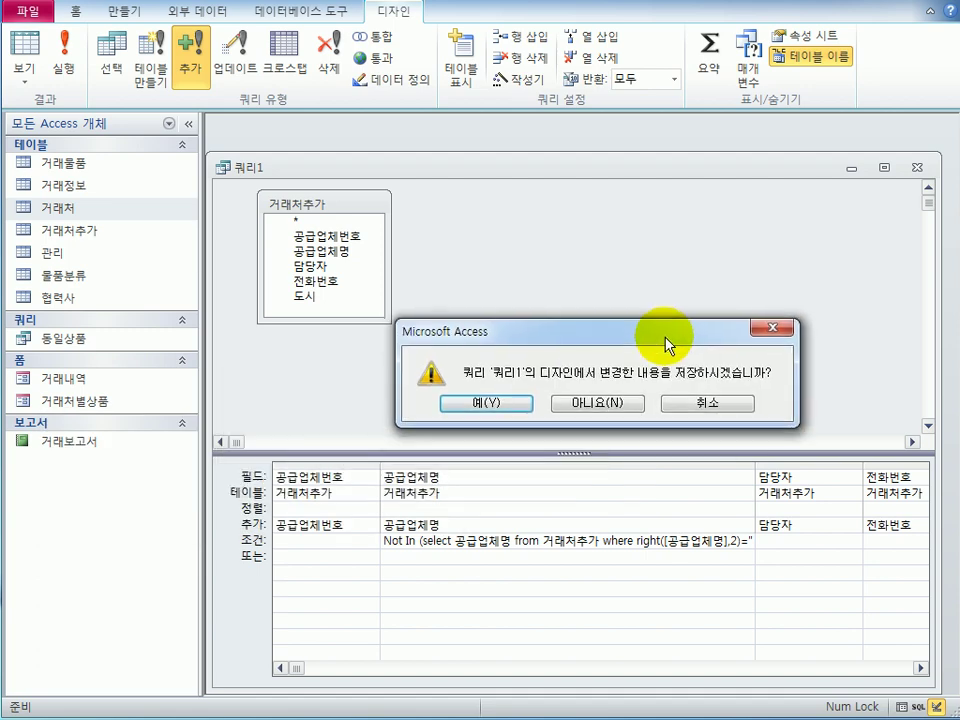
click(505, 403)
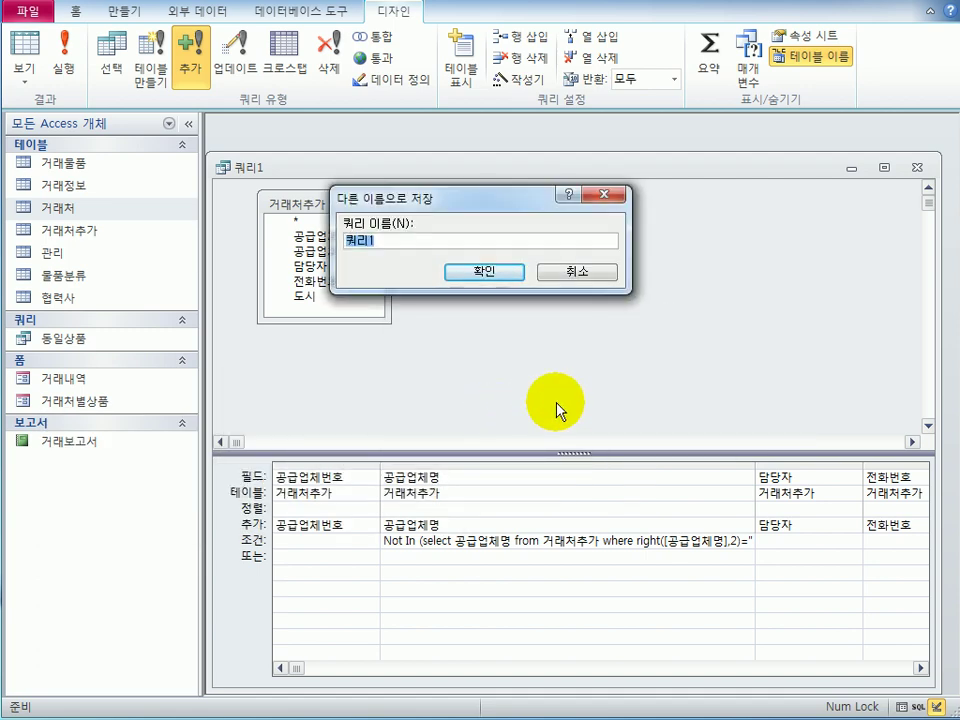
text(w)
key(BackSpace)
text(전자제외추가)
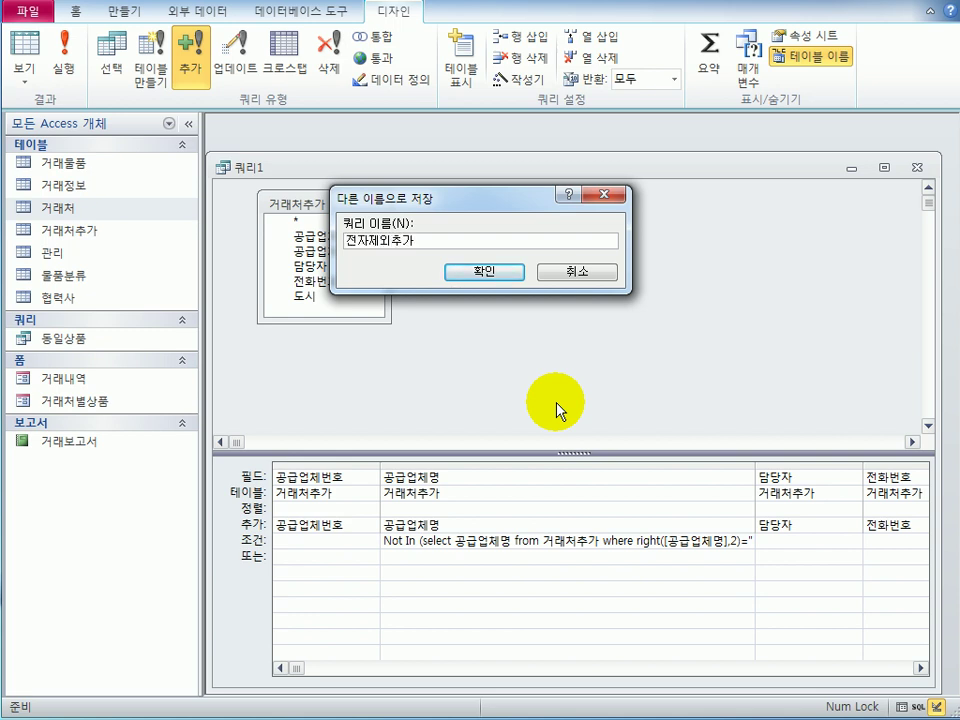
click(482, 272)
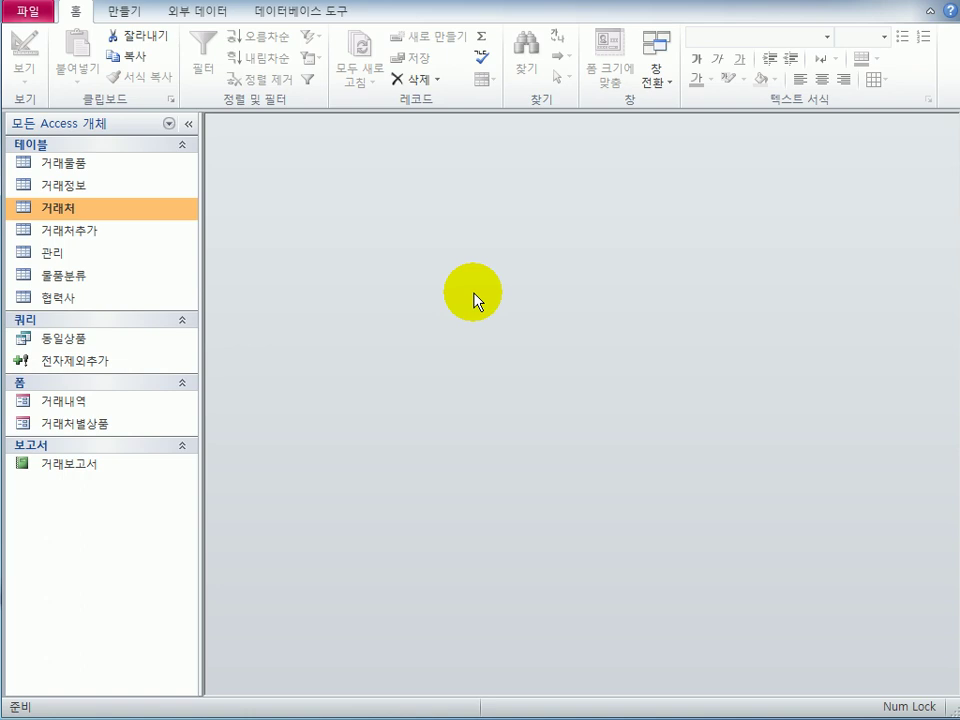
- Open the 거래물품 table in design view and set the 분류번호 field's lookup display control to a list box (목록 상자)
click(100, 166)
right_click(100, 166)
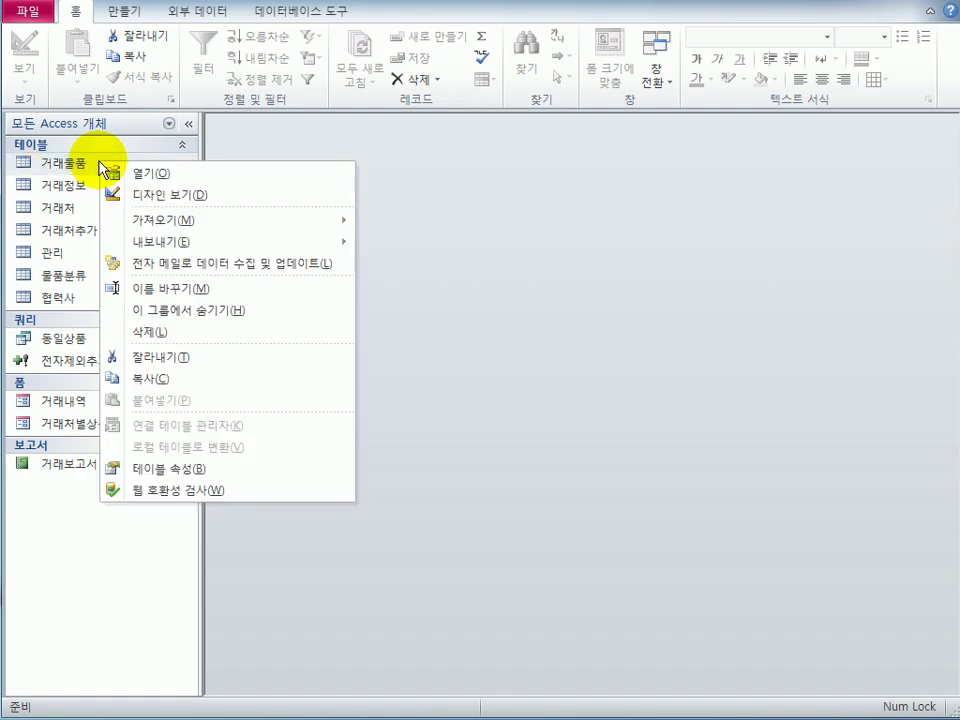
click(182, 190)
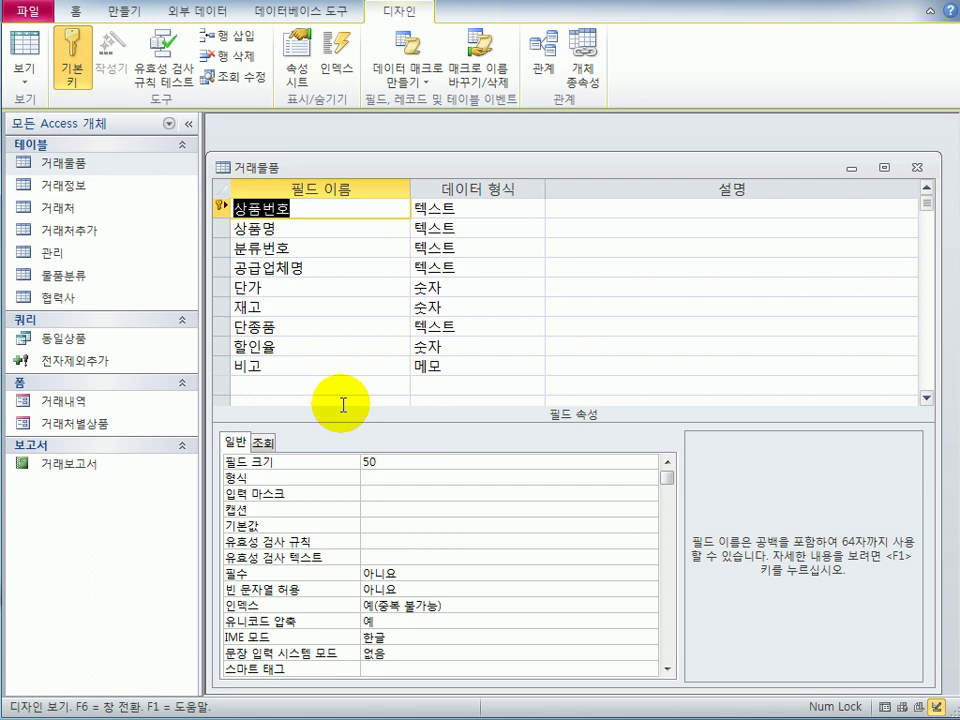
click(323, 251)
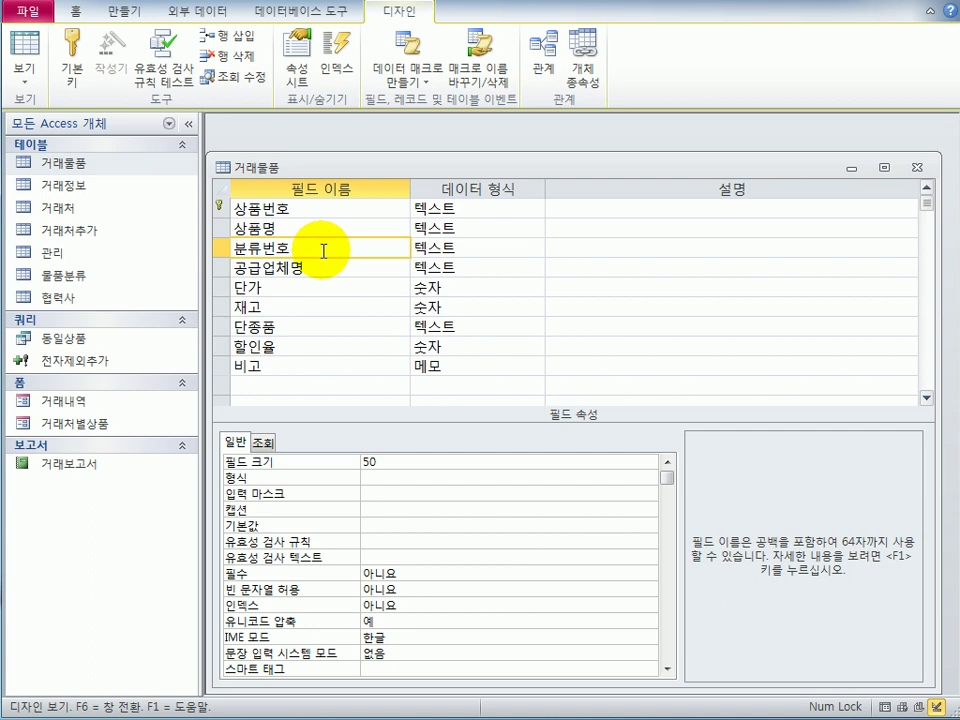
click(266, 443)
click(637, 464)
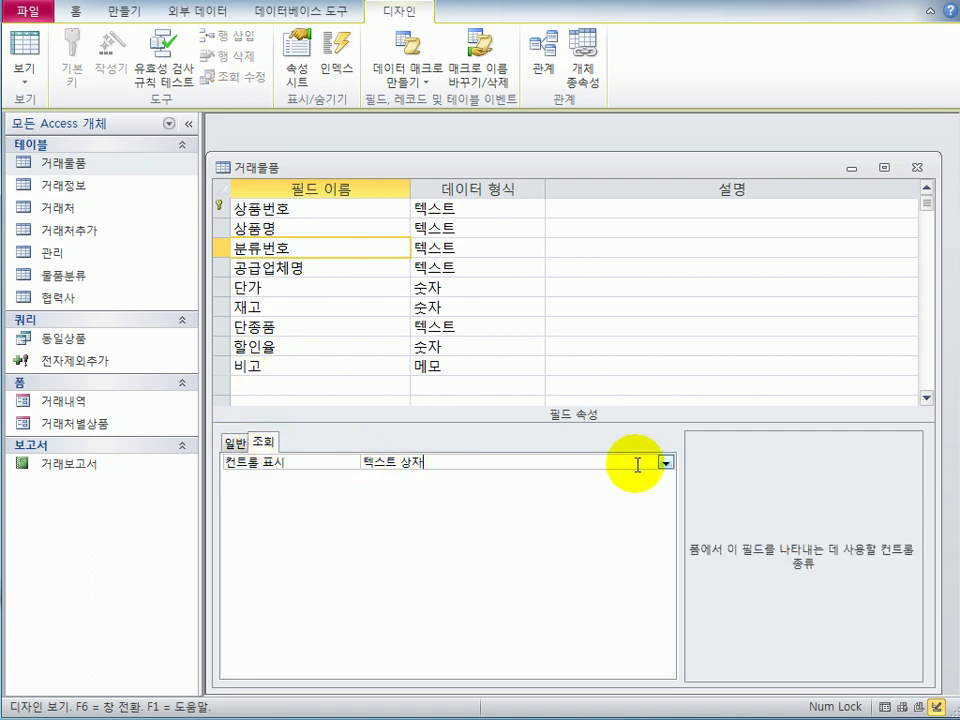
click(665, 463)
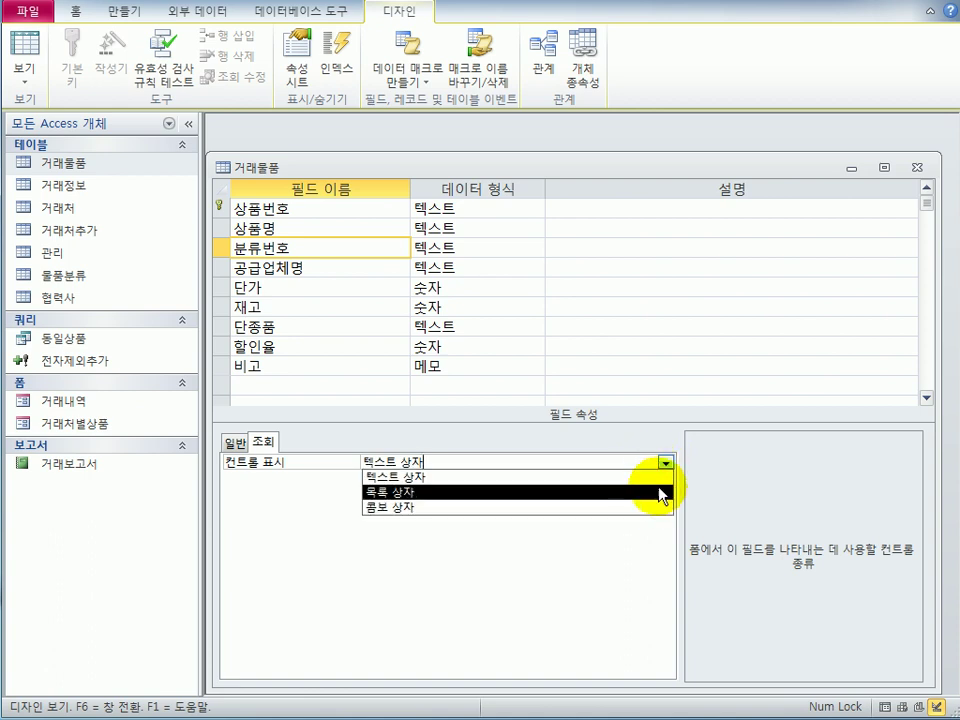
click(663, 492)
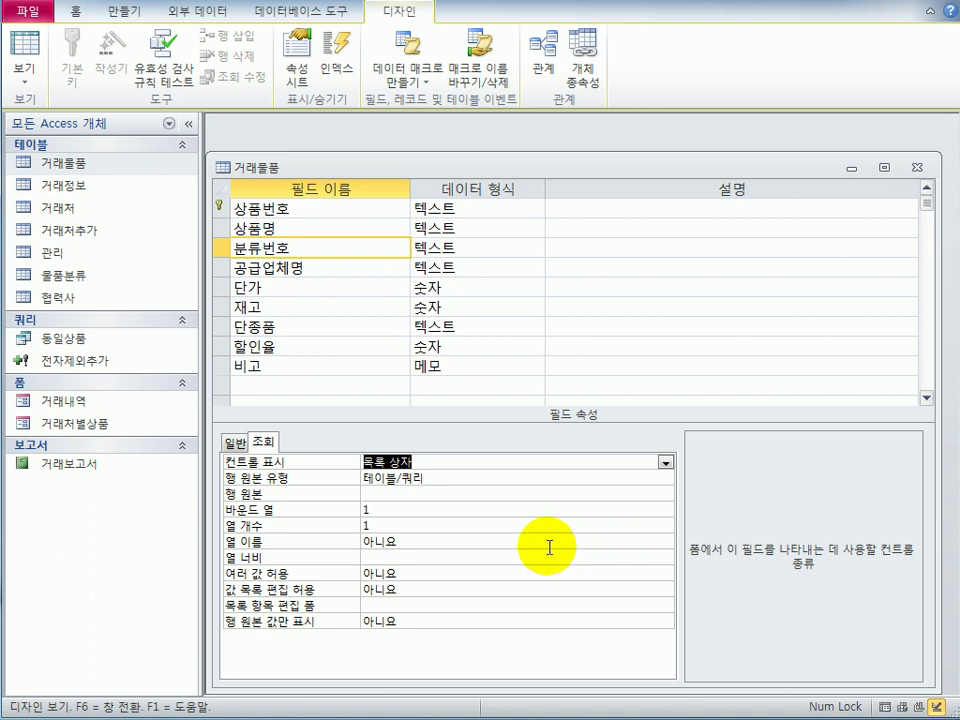
- Open the query builder for the 분류번호 field's row source (행 원본) and add the 물품분류 table
click(472, 494)
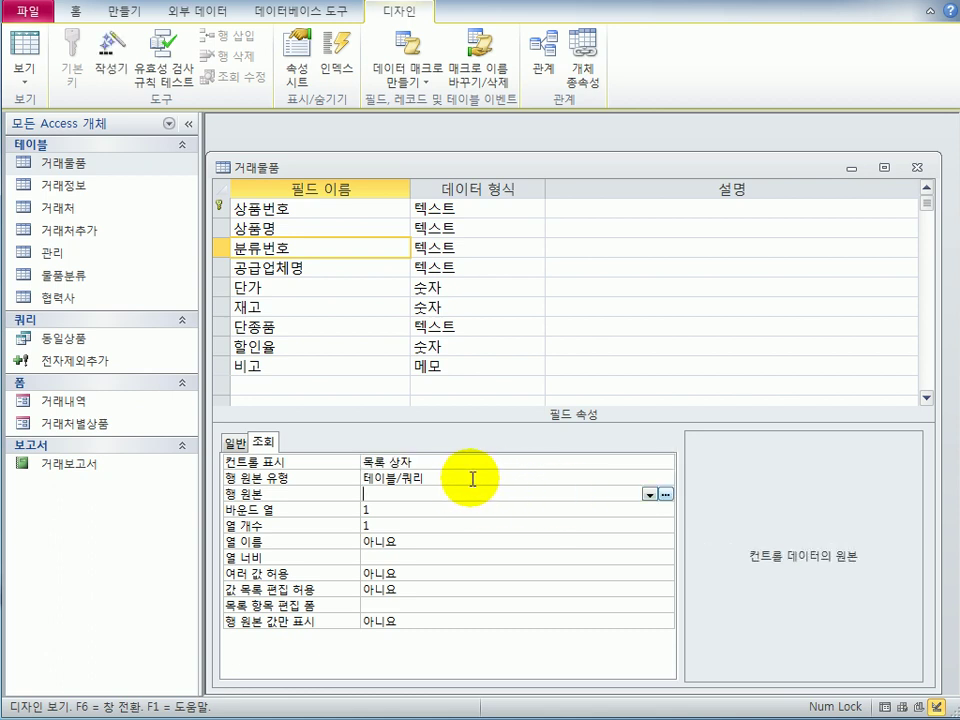
click(665, 494)
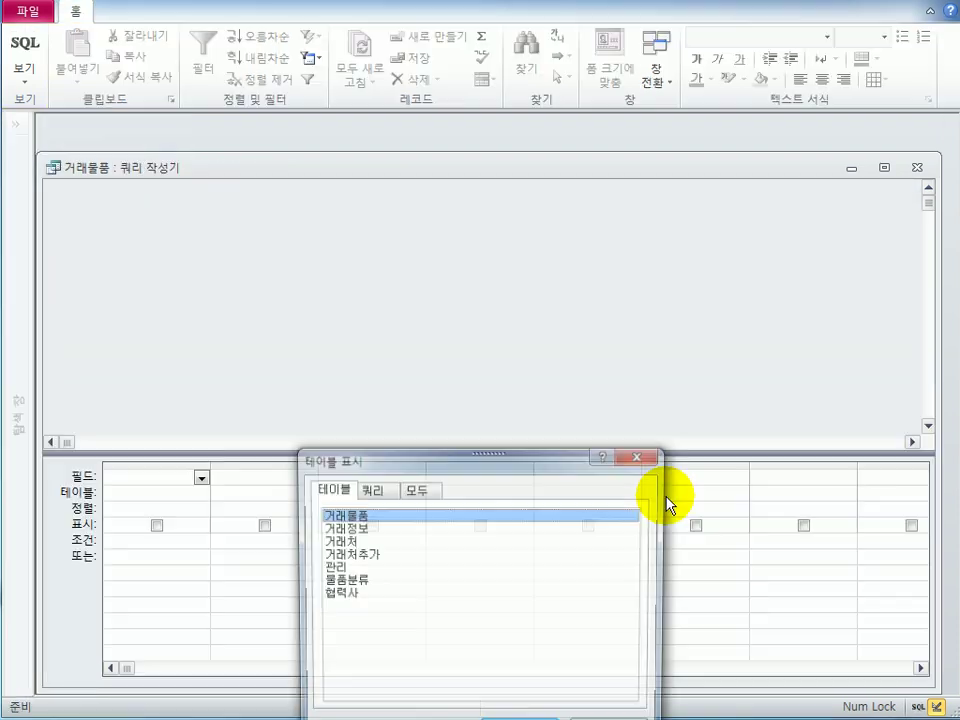
drag(492, 461, 502, 377)
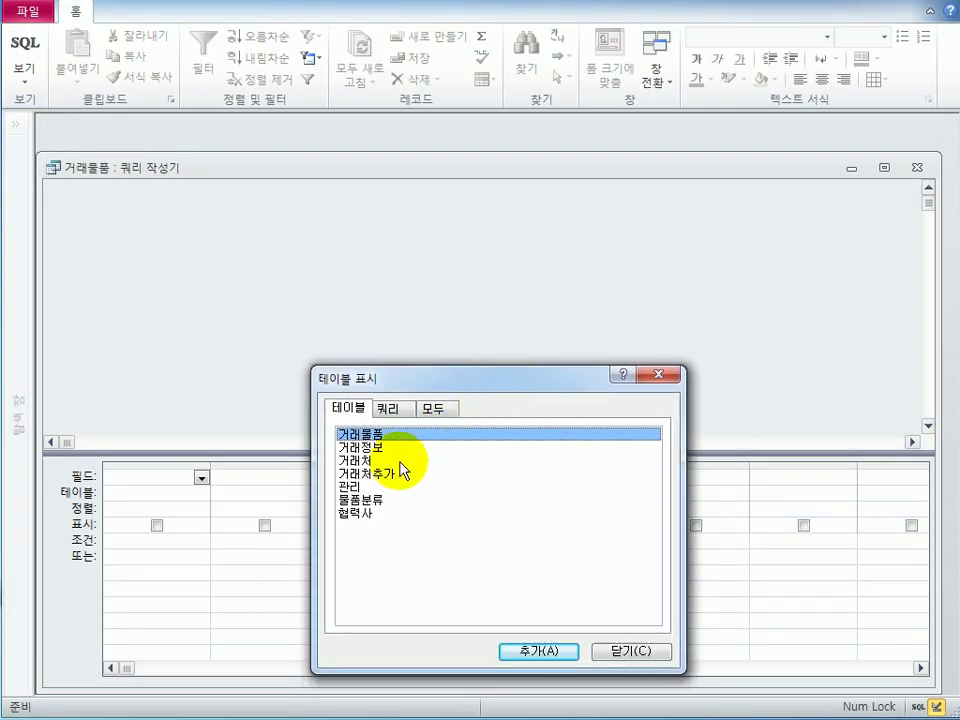
double_click(390, 508)
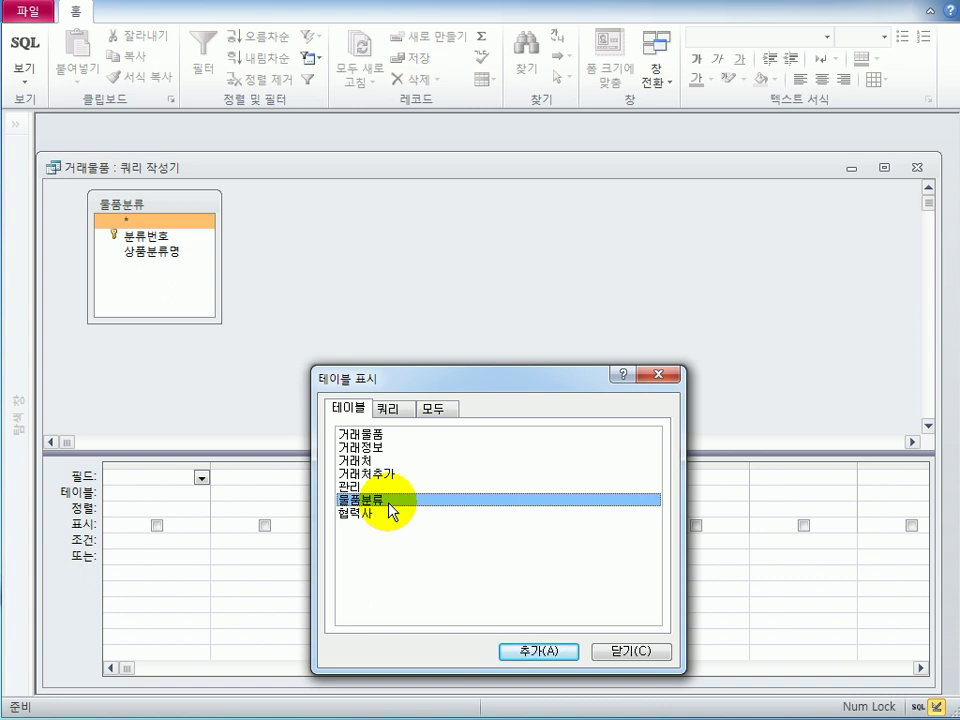
- Add 물품분류's 분류번호 field to the row source query and close the query builder, saving the SQL to the property
click(621, 648)
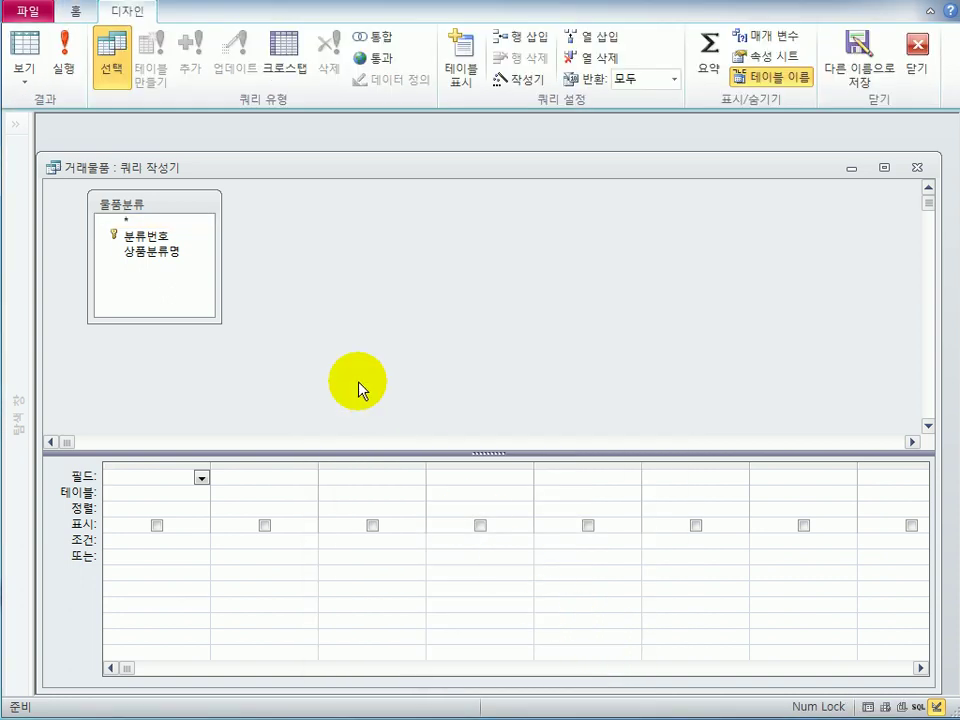
double_click(199, 242)
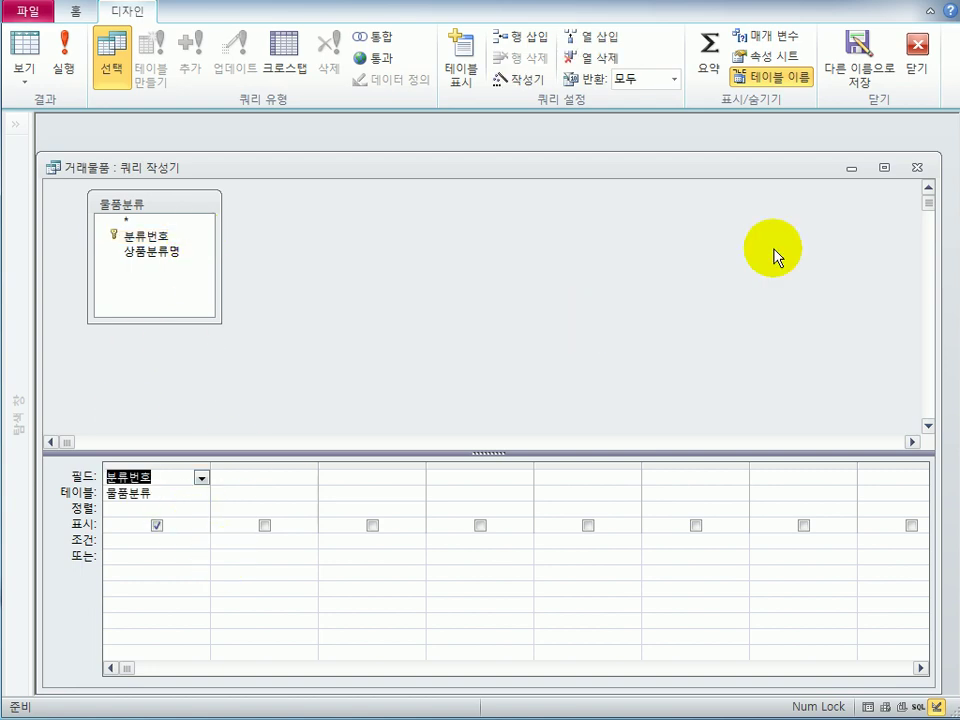
click(916, 168)
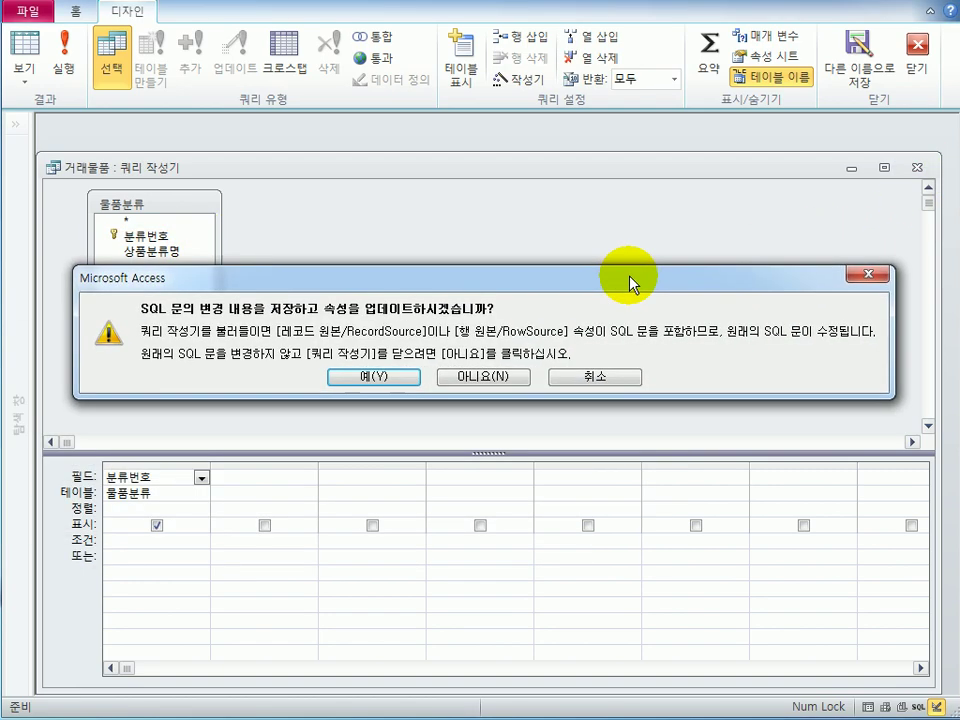
drag(632, 283, 637, 328)
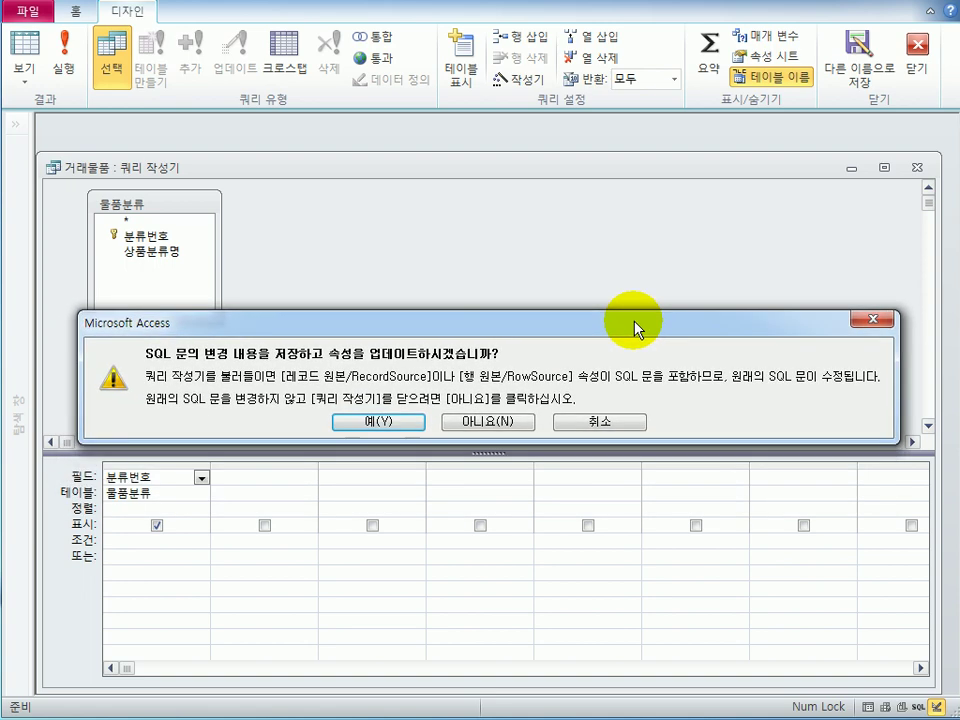
click(374, 421)
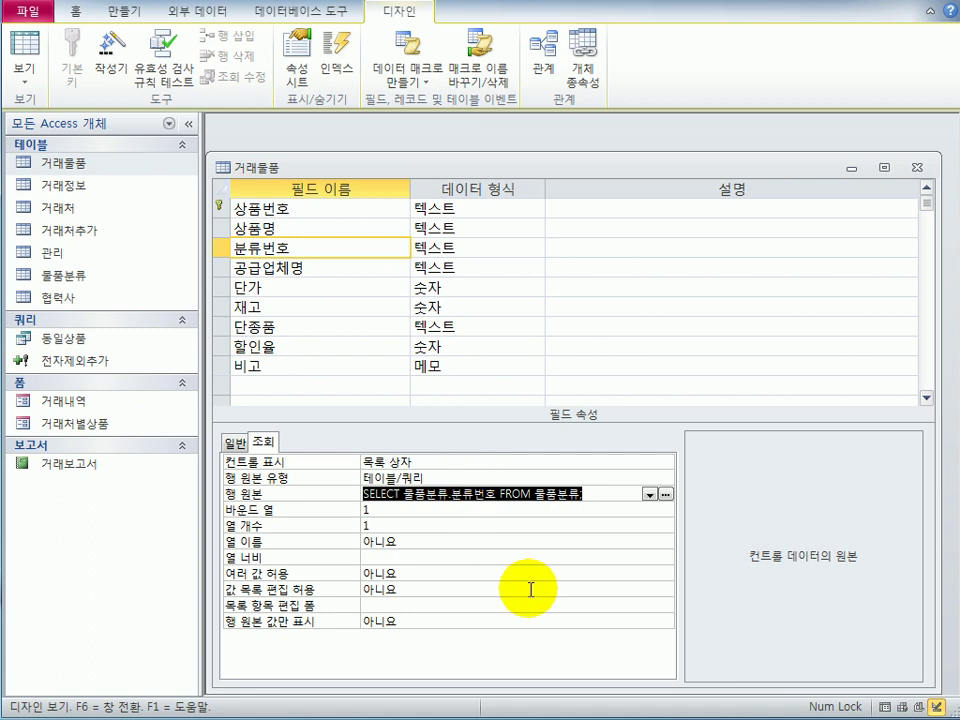
- Save the 거래물품 table, check the 분류번호 list of the first record in datasheet view, and close the table
click(25, 50)
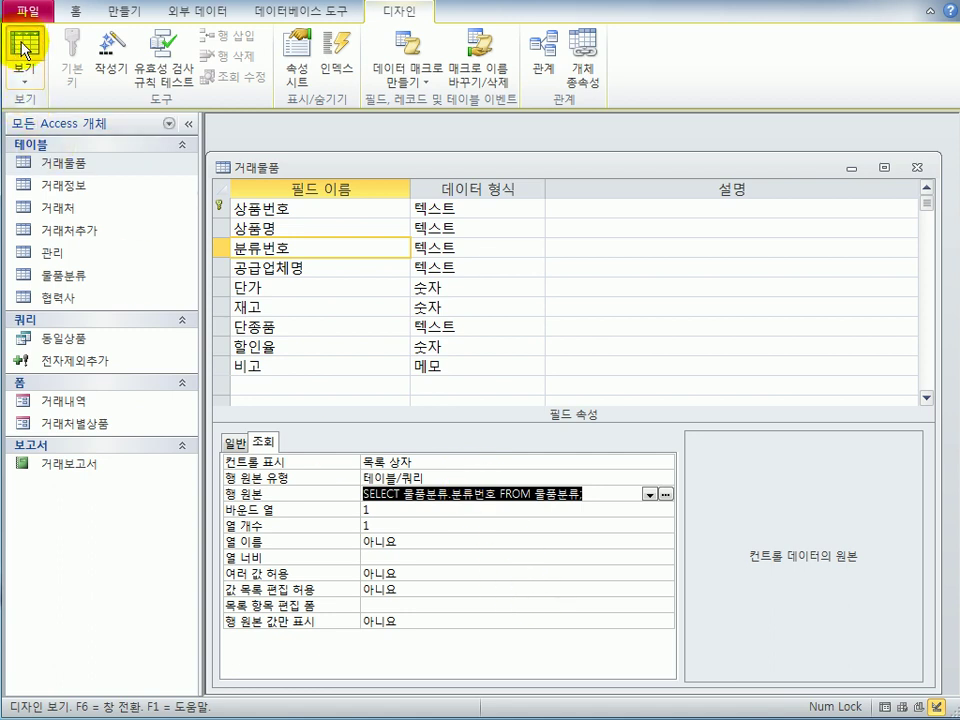
click(150, 518)
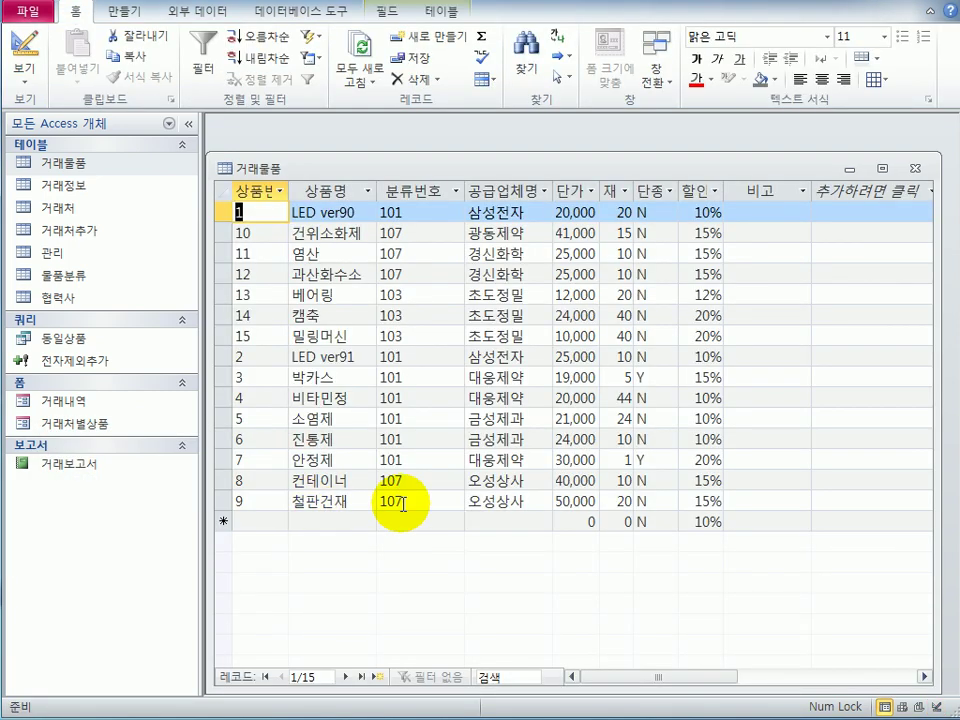
click(426, 212)
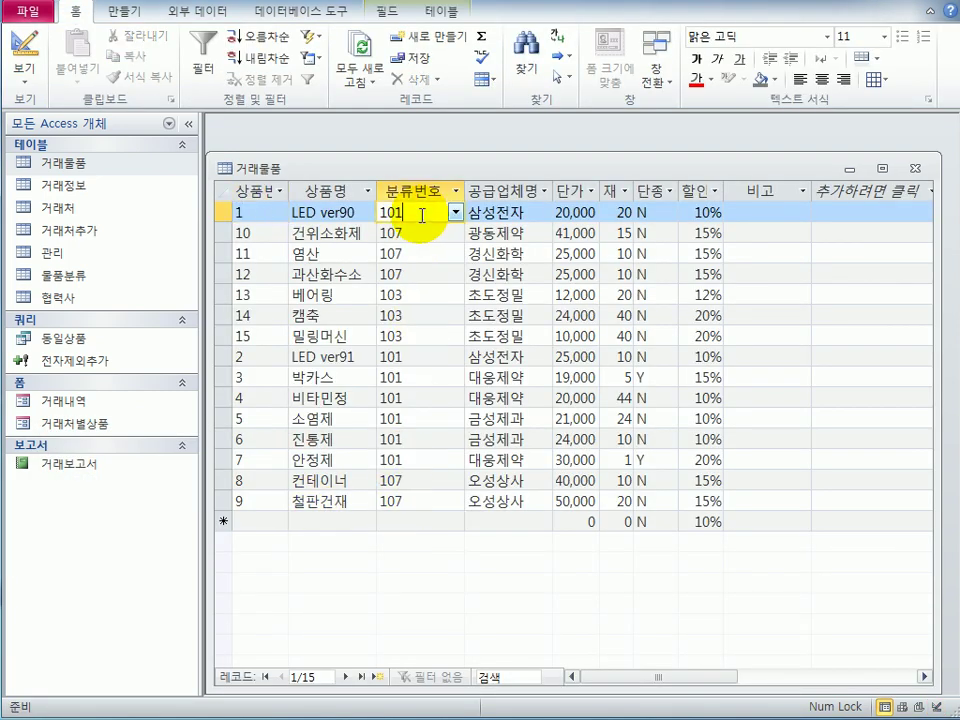
click(455, 213)
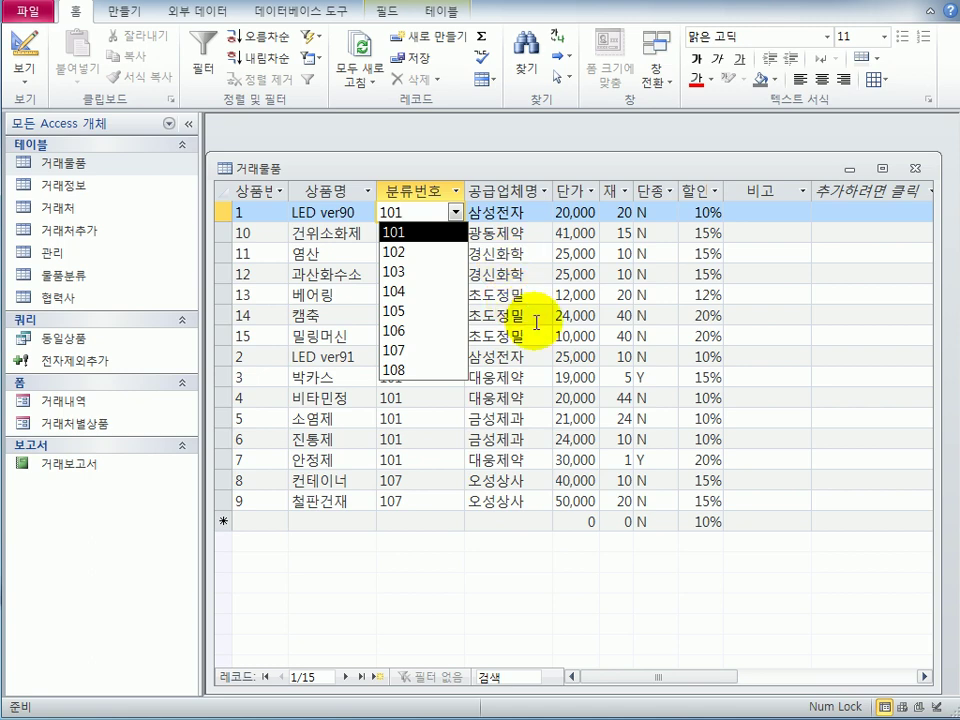
click(914, 168)
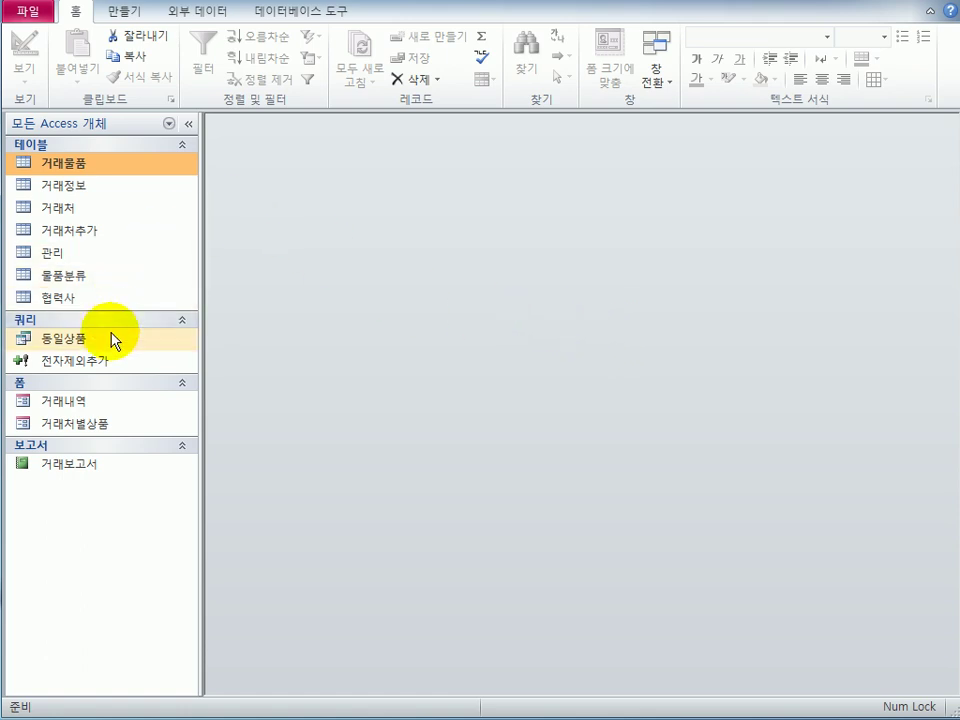
- Open the 거래처별상품 and 거래내역 forms one after the other to view them, closing each
click(102, 428)
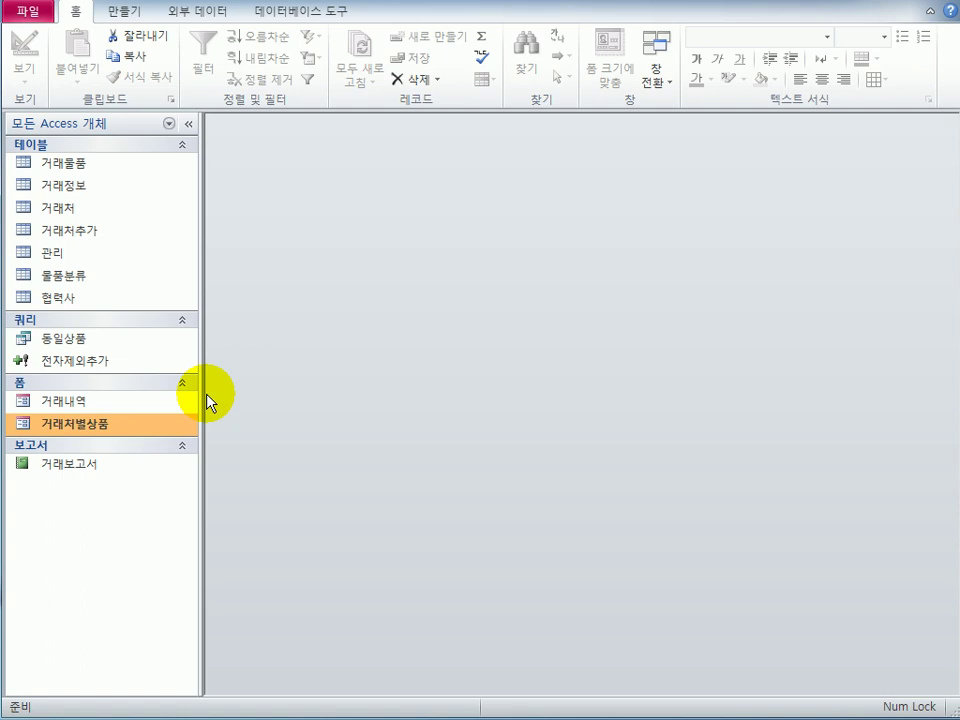
double_click(95, 425)
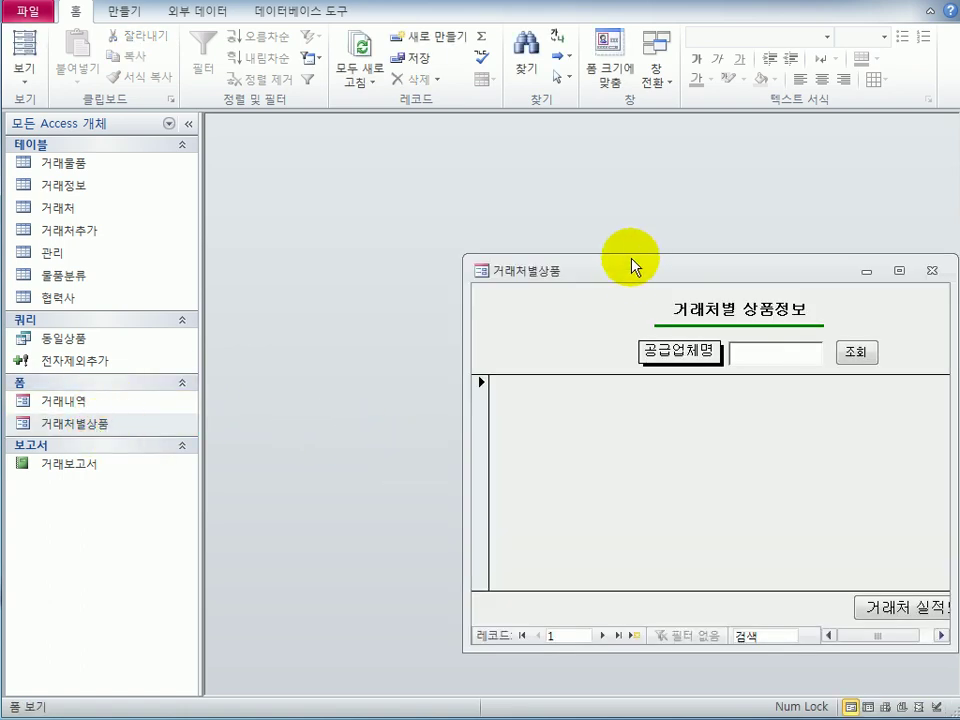
drag(627, 265, 478, 232)
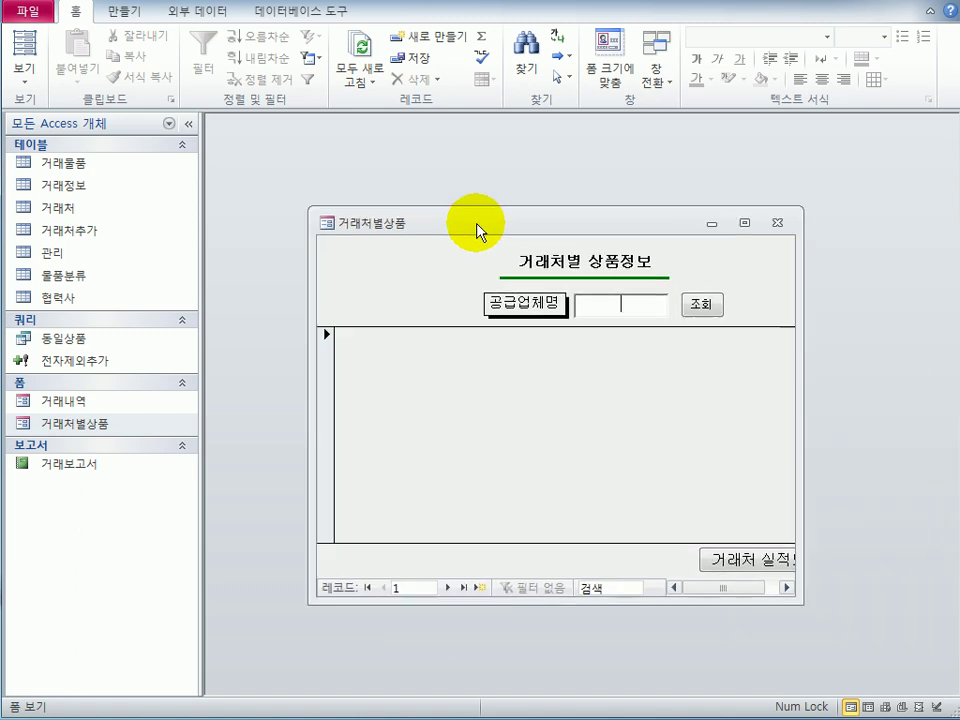
click(777, 224)
double_click(75, 400)
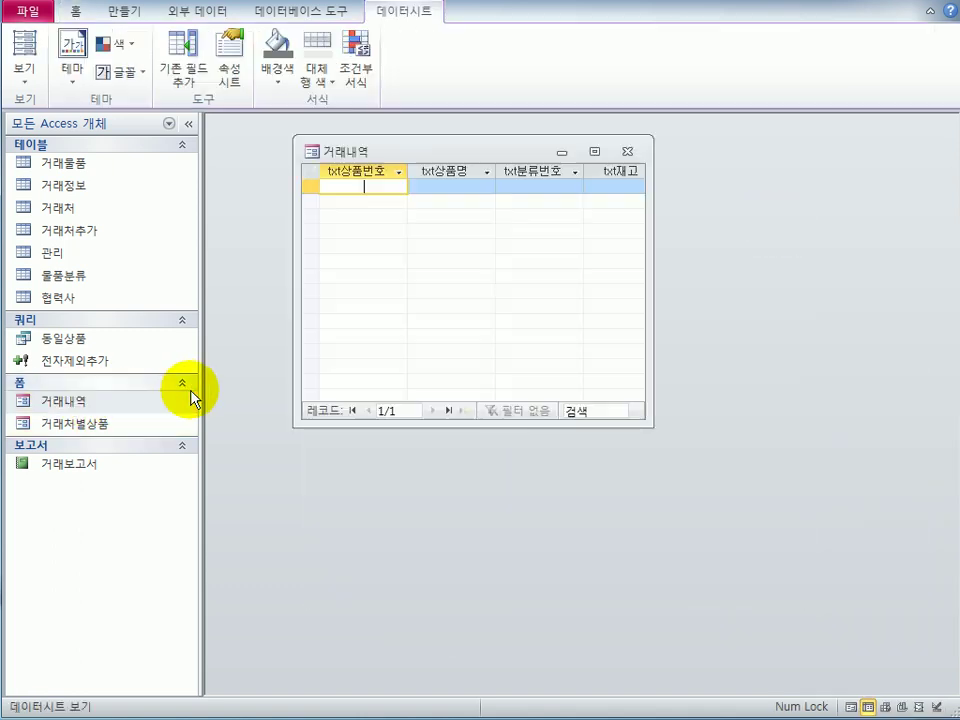
click(627, 151)
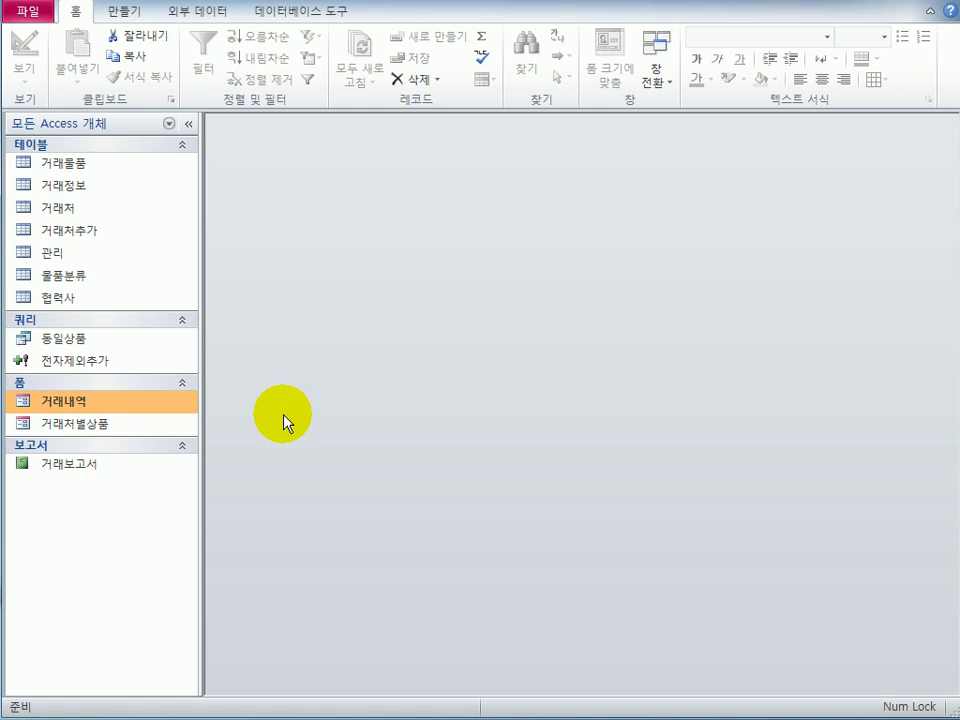
- Open the 거래내역 form in design view and enlarge and reposition its window to show the whole form layout
right_click(77, 407)
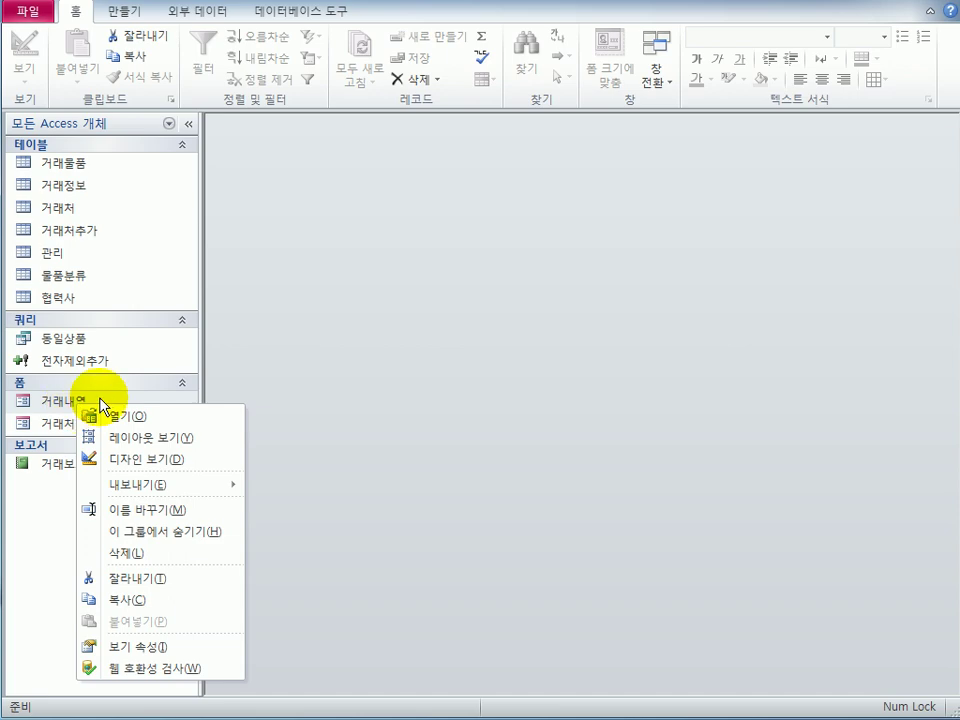
click(134, 460)
drag(643, 414, 926, 521)
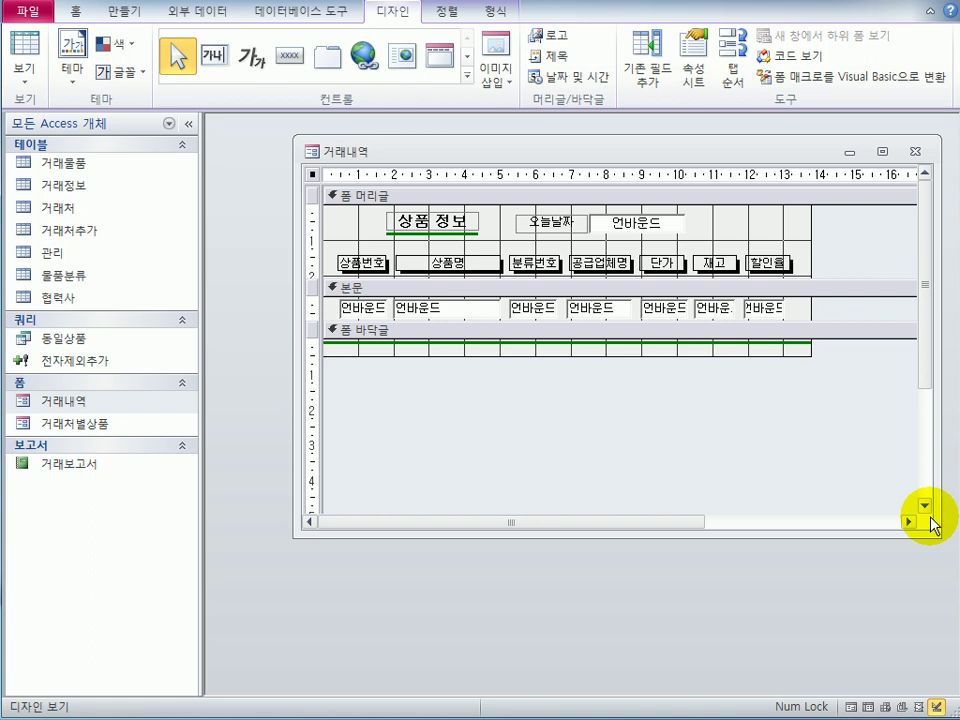
drag(589, 159, 515, 173)
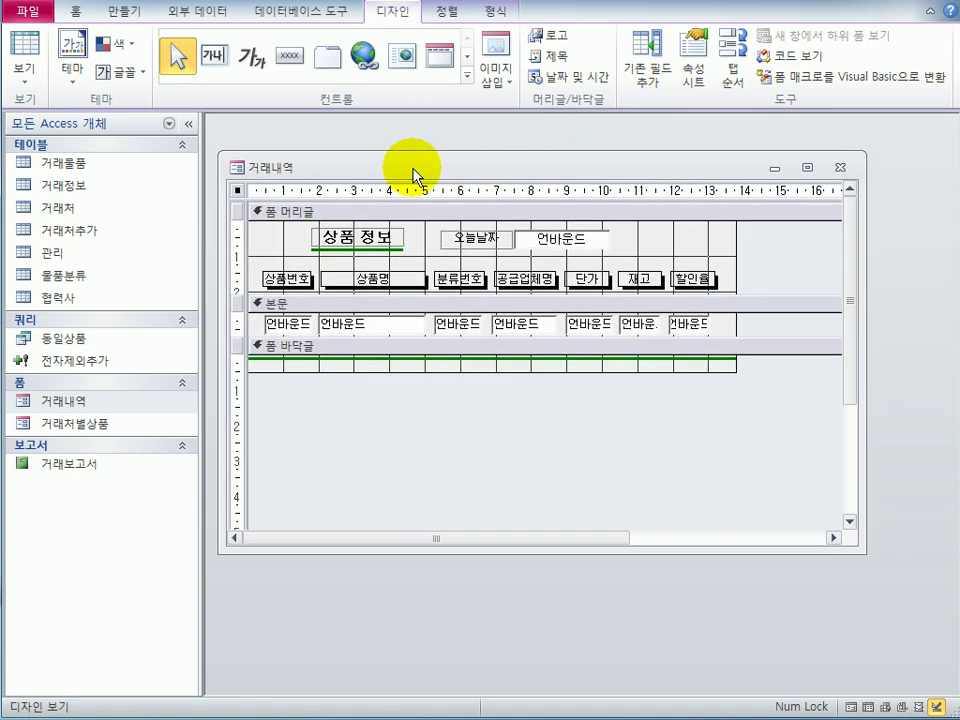
- Open the query builder for the 거래내역 form's record source (레코드 원본) and add the 거래물품 table
click(695, 88)
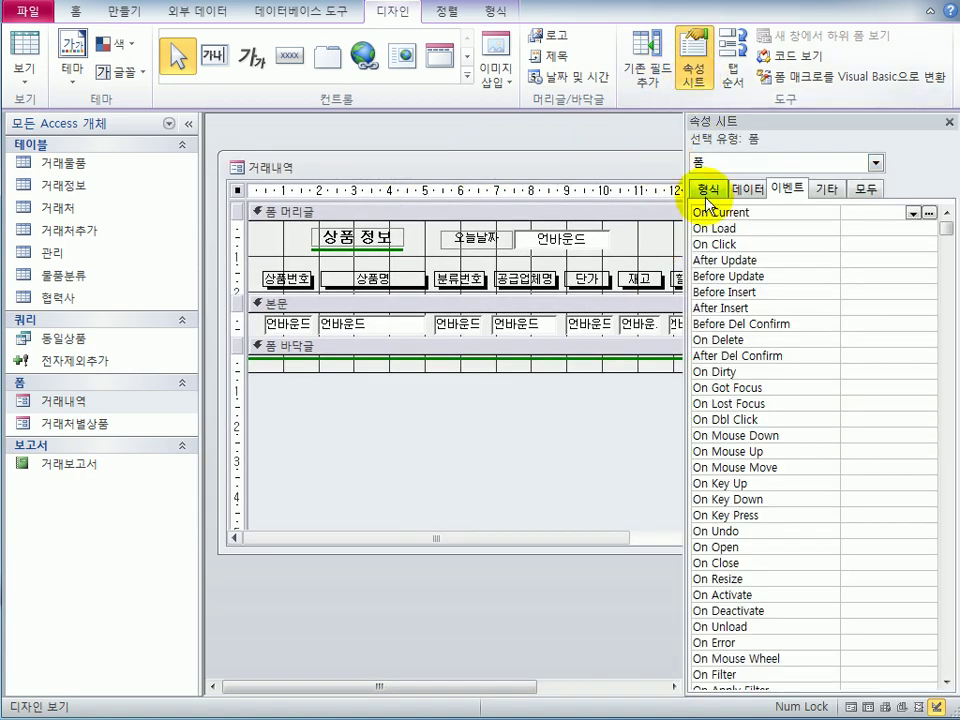
click(748, 189)
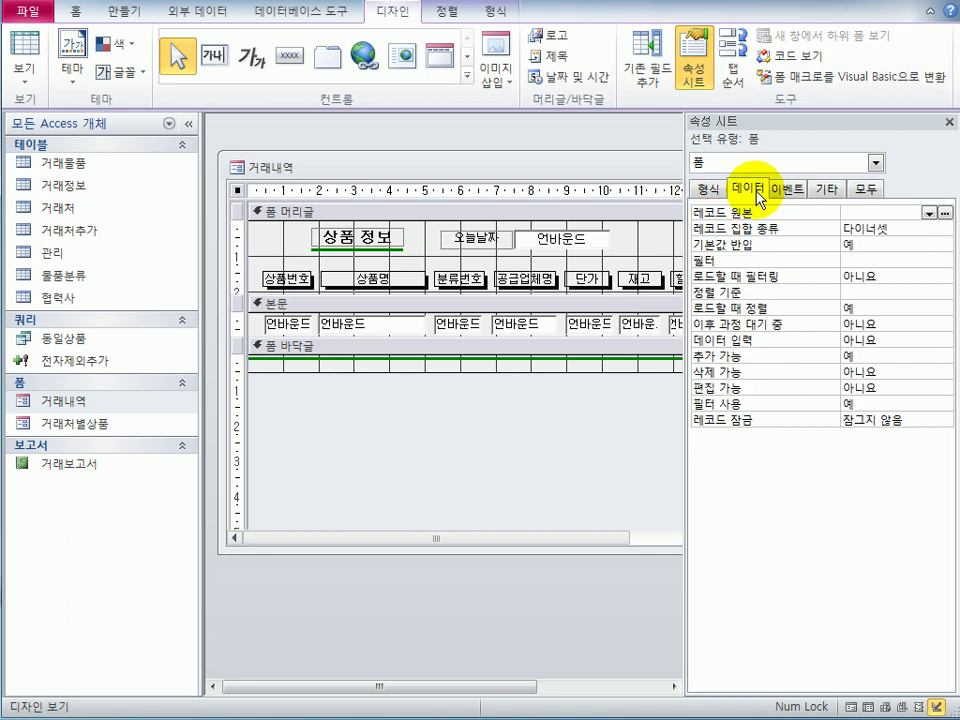
click(945, 214)
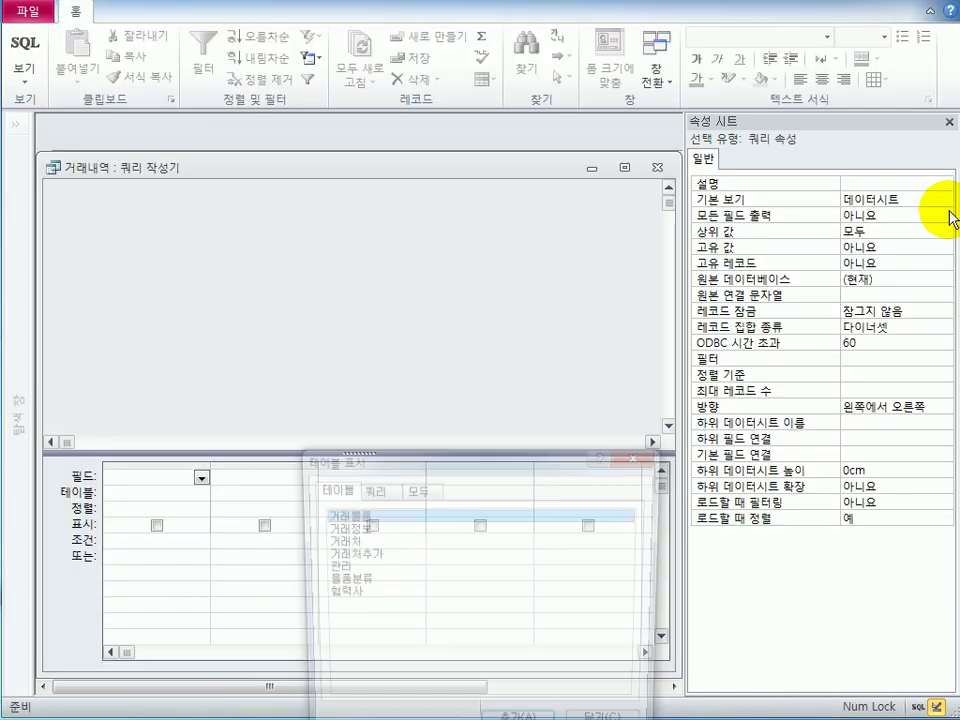
drag(448, 445, 451, 334)
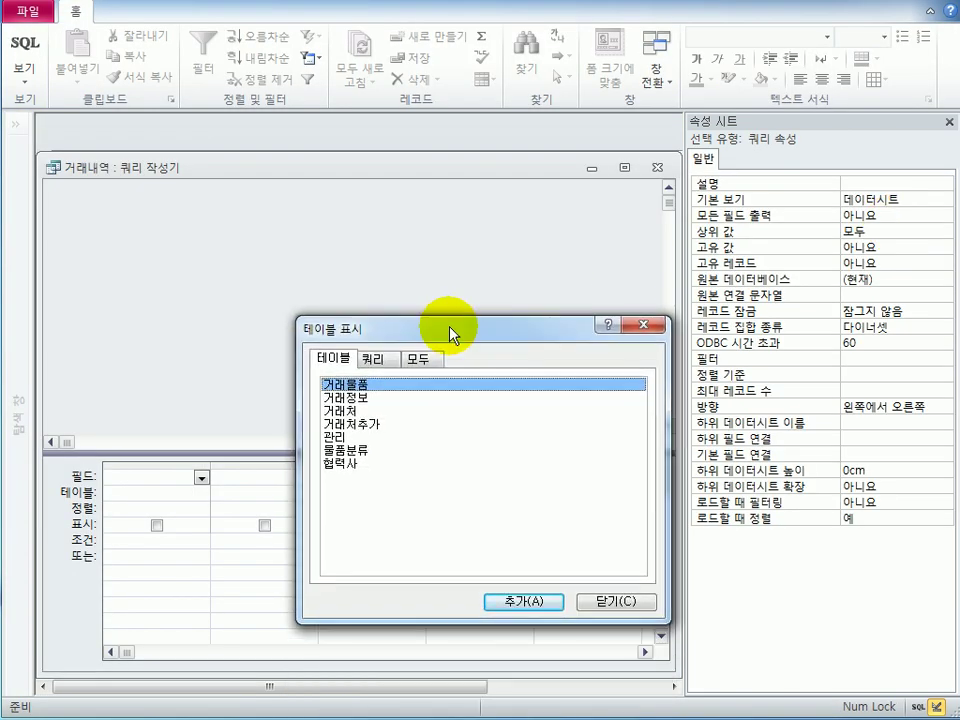
double_click(366, 385)
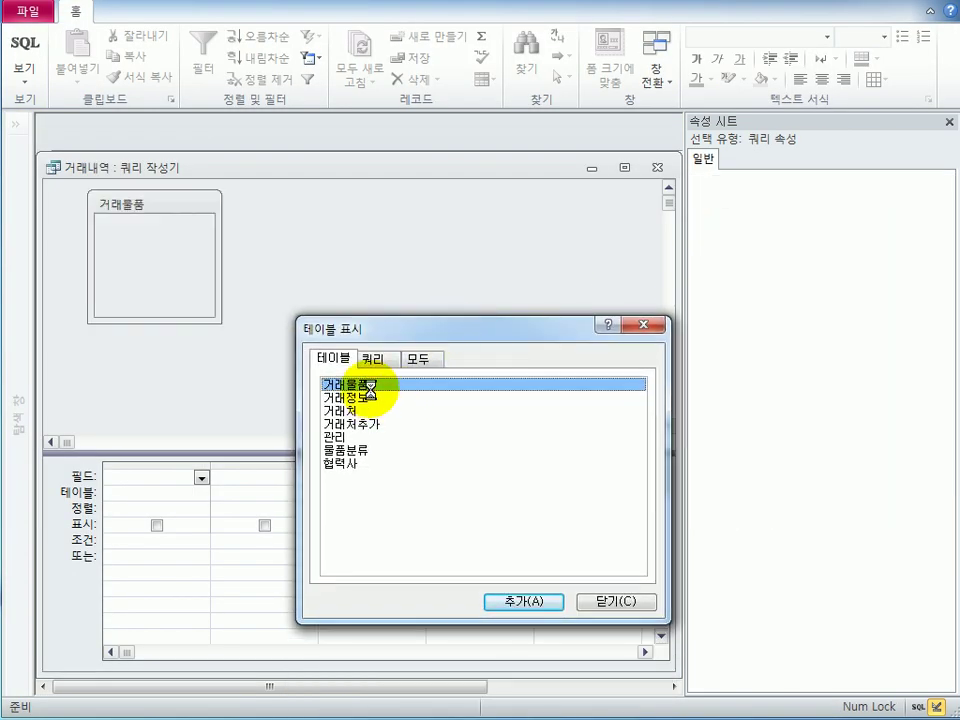
click(605, 603)
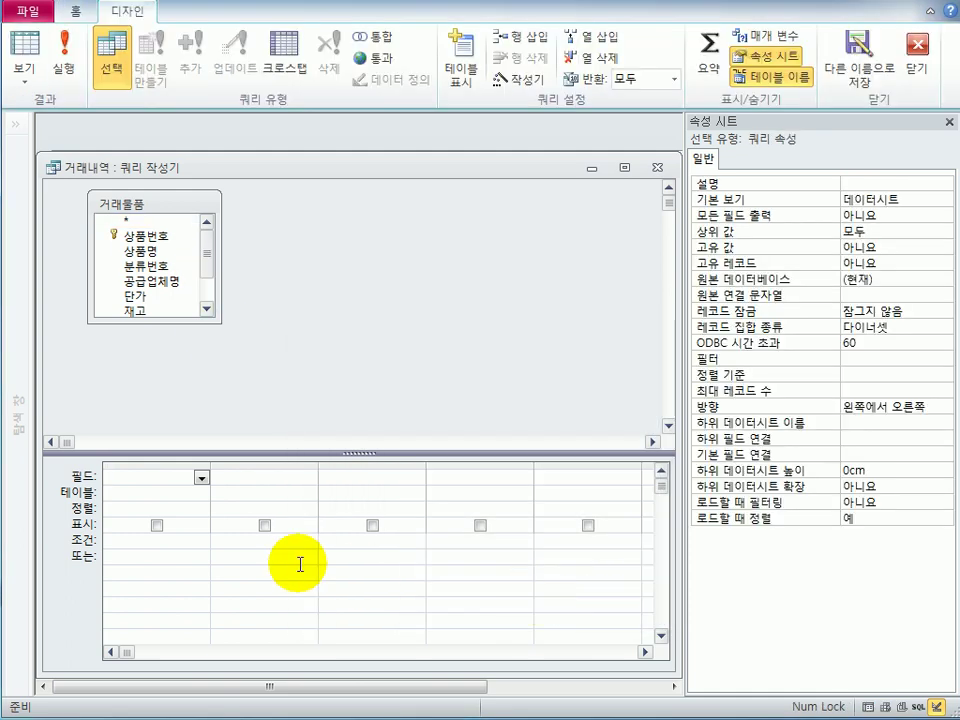
- Include all 거래물품 fields plus a hidden 상품명 column sorted 오름차순, and close the query builder, saving the record source
double_click(129, 222)
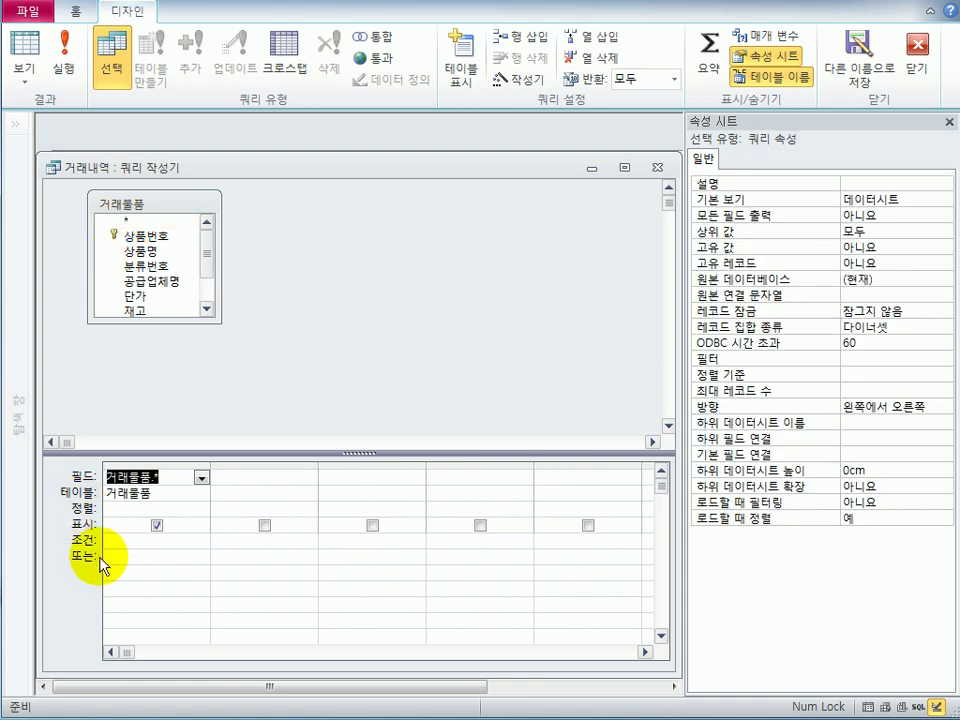
double_click(150, 251)
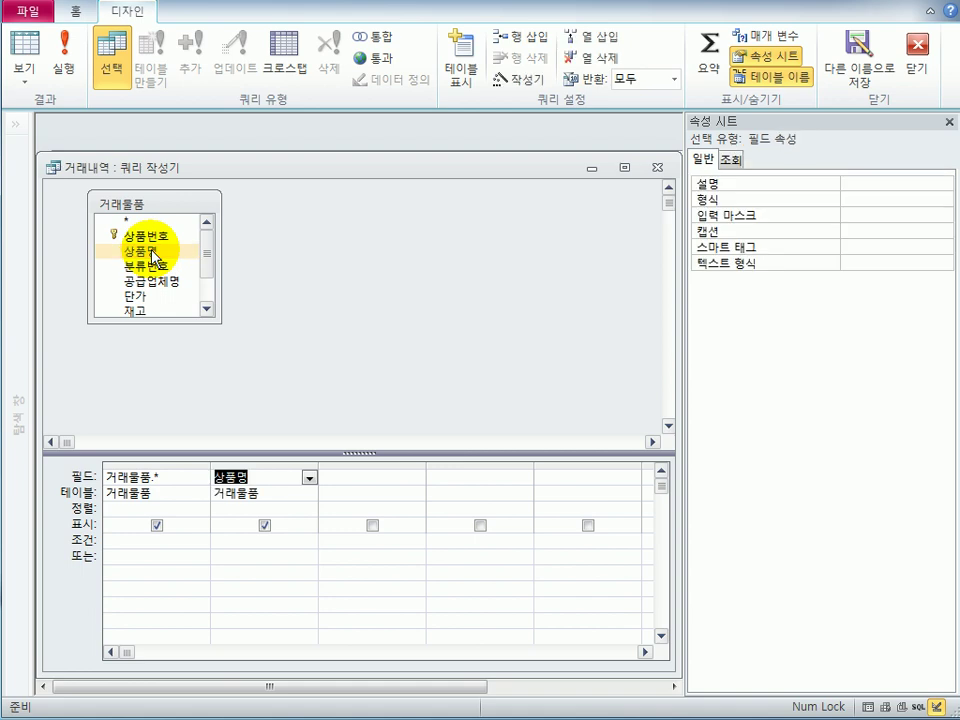
click(289, 507)
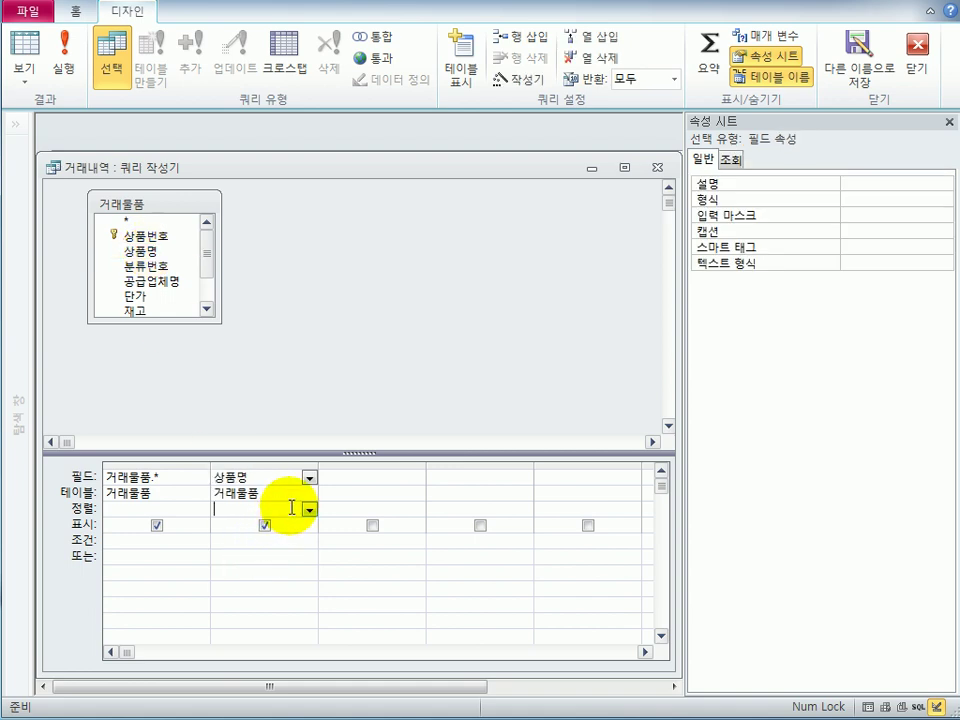
click(309, 511)
click(293, 524)
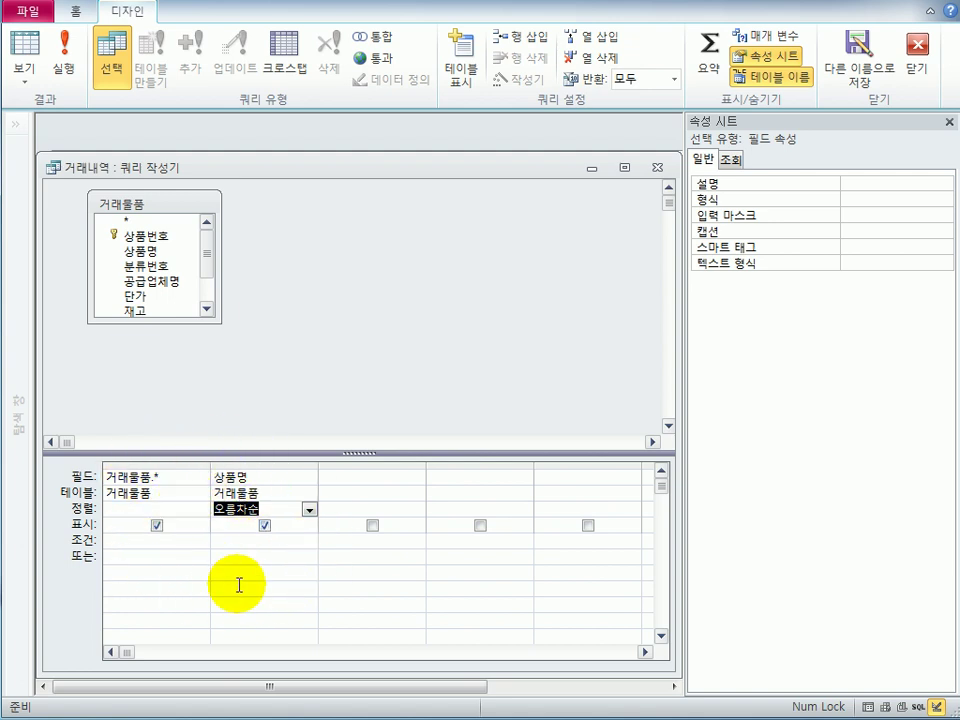
click(265, 526)
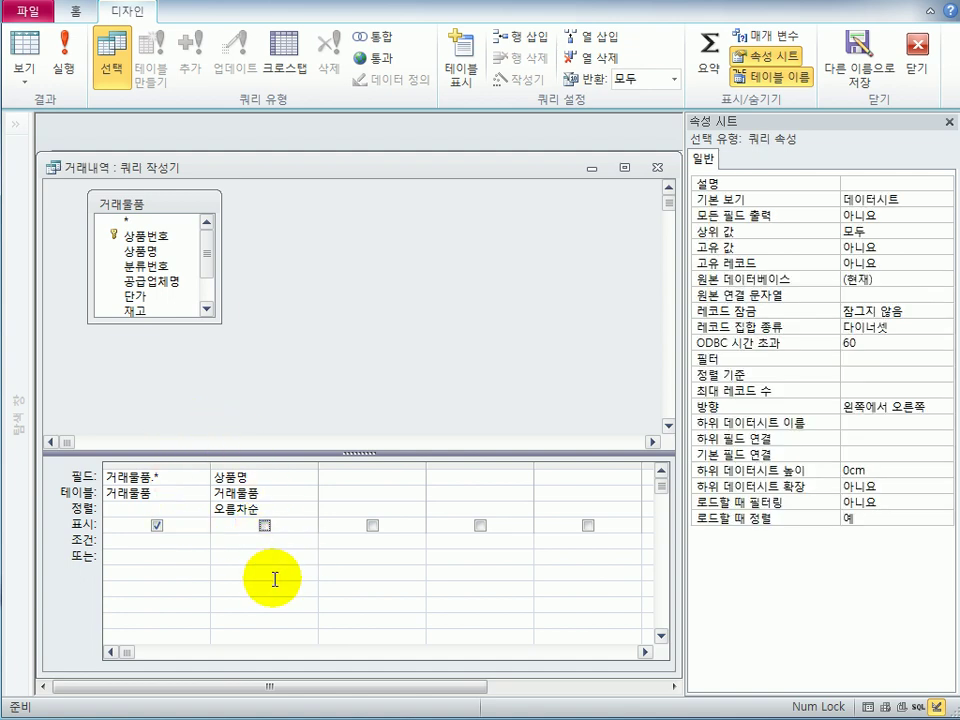
click(657, 168)
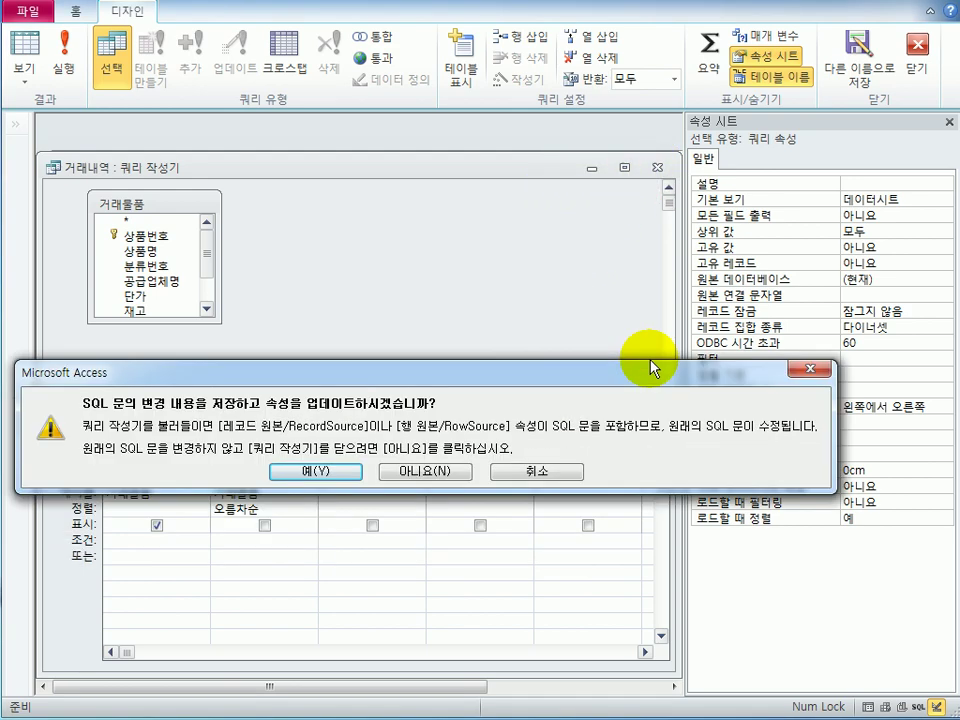
click(394, 418)
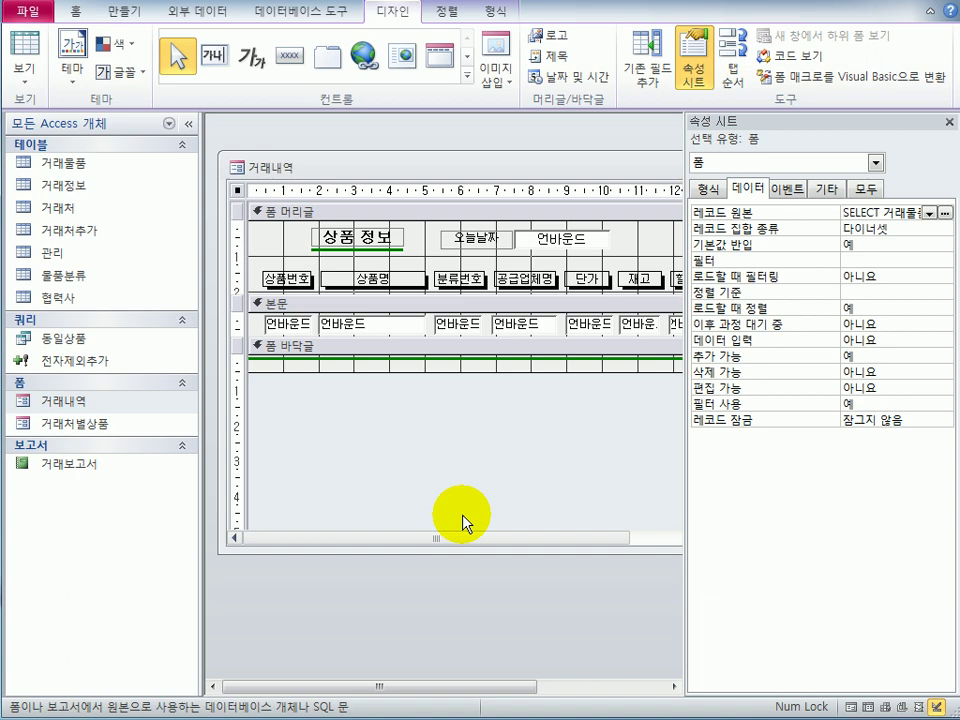
- Set the 거래내역 form's default view (기본 보기) to 연속 폼
click(237, 190)
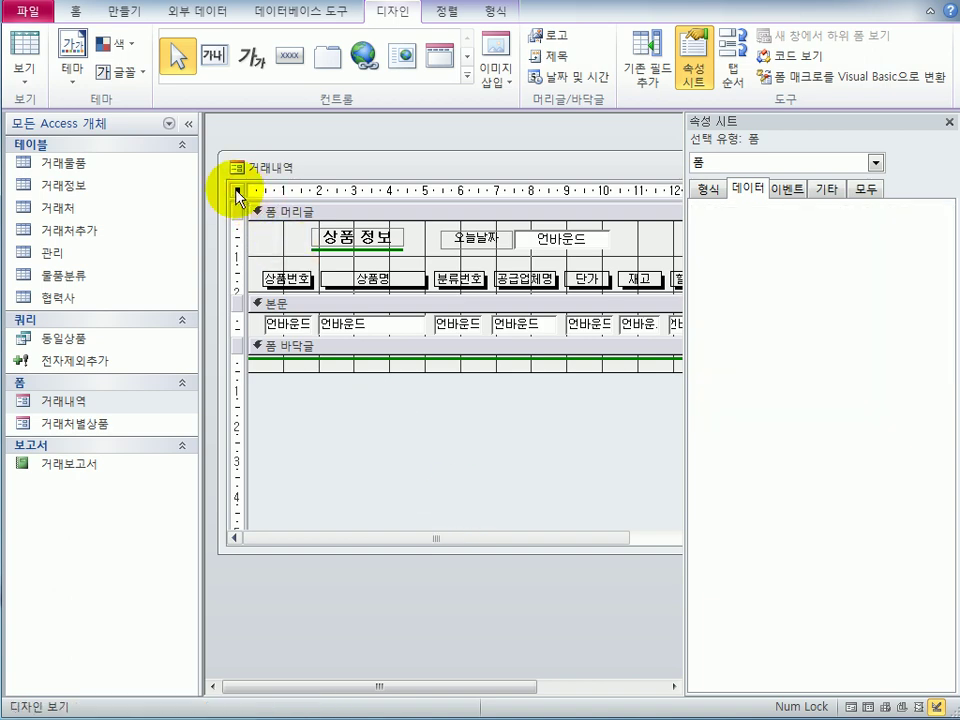
click(868, 189)
click(889, 275)
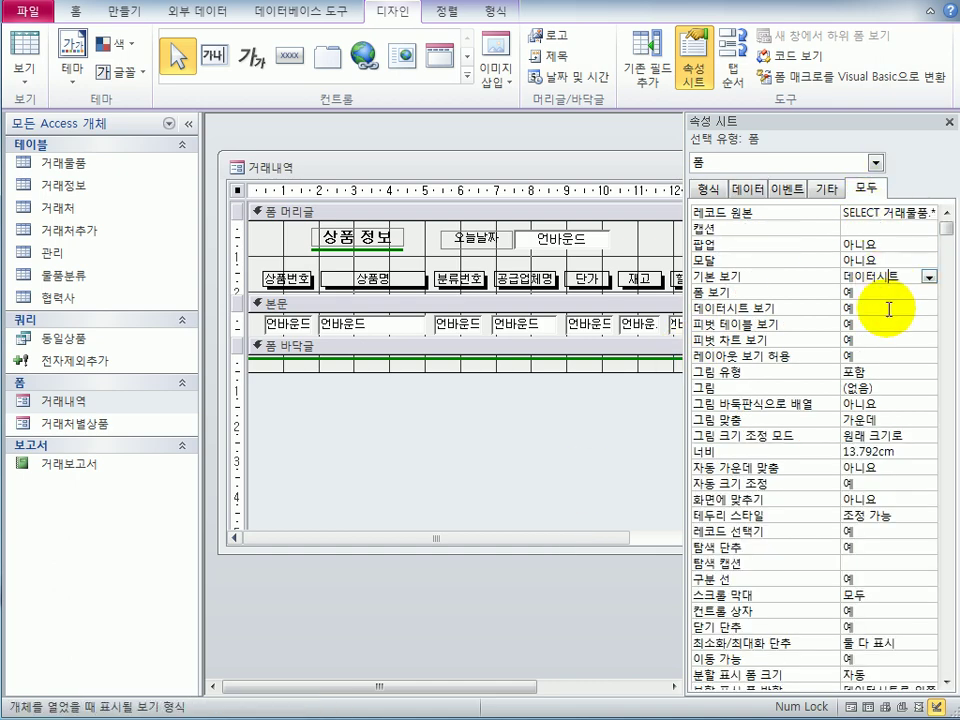
click(928, 277)
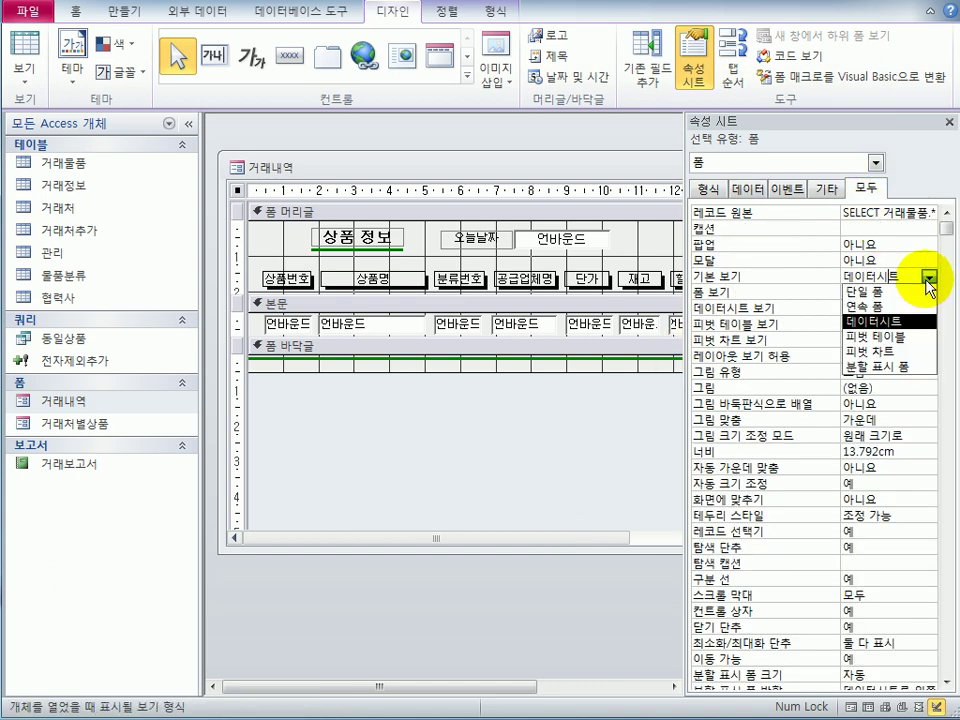
click(920, 307)
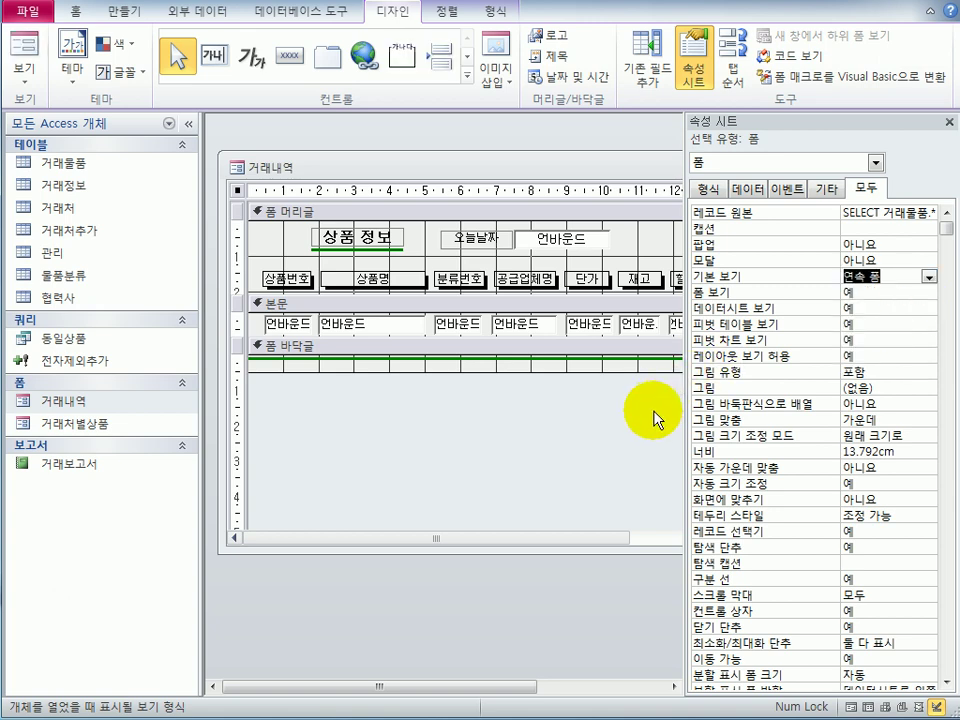
- Bind the txt상품번호 text box in the 본문 section to the 상품번호 field and txt상품명 to the 상품명 field
click(307, 326)
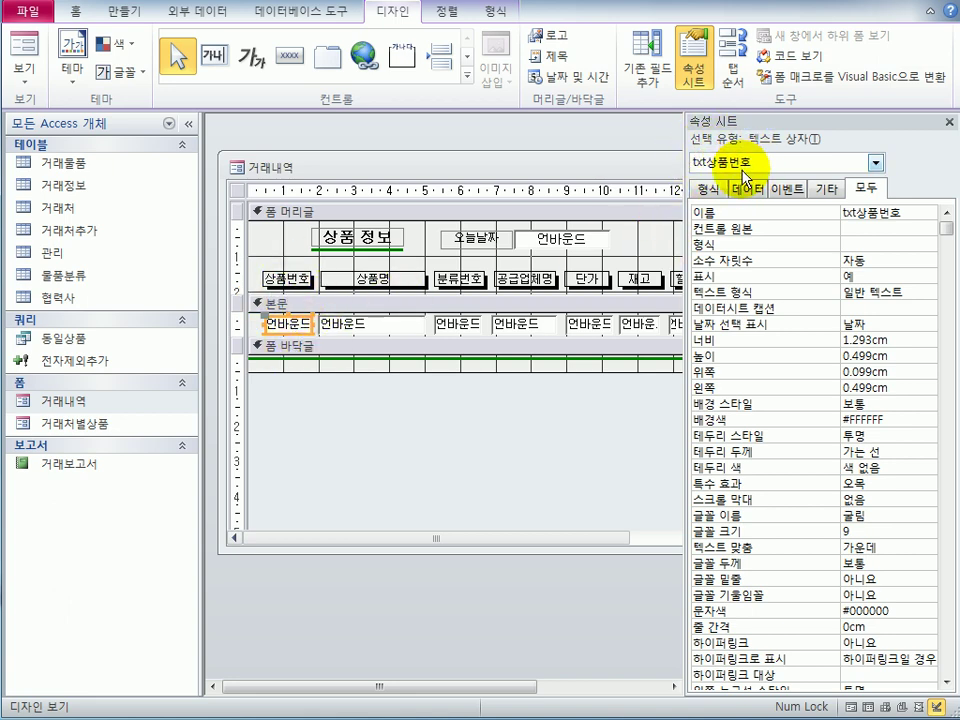
click(905, 229)
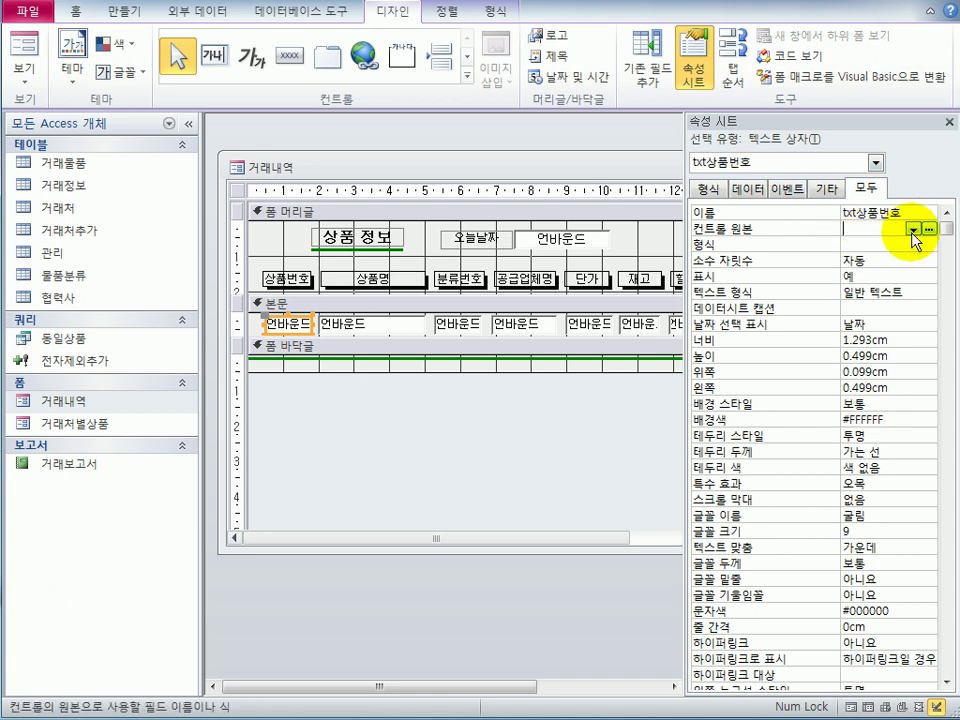
click(913, 229)
click(910, 244)
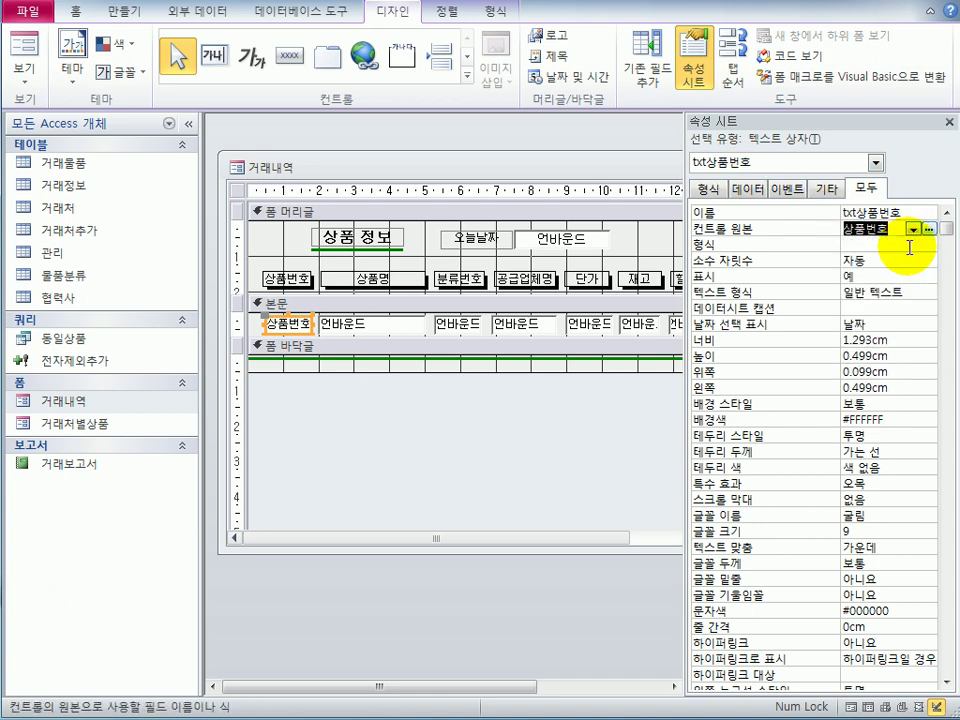
click(876, 162)
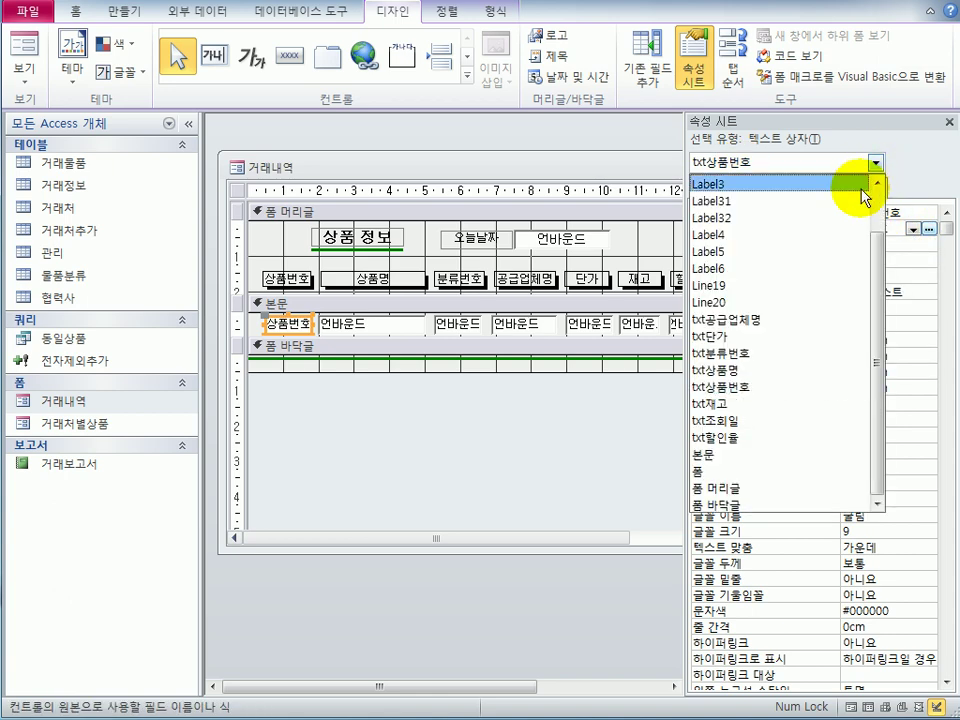
click(820, 369)
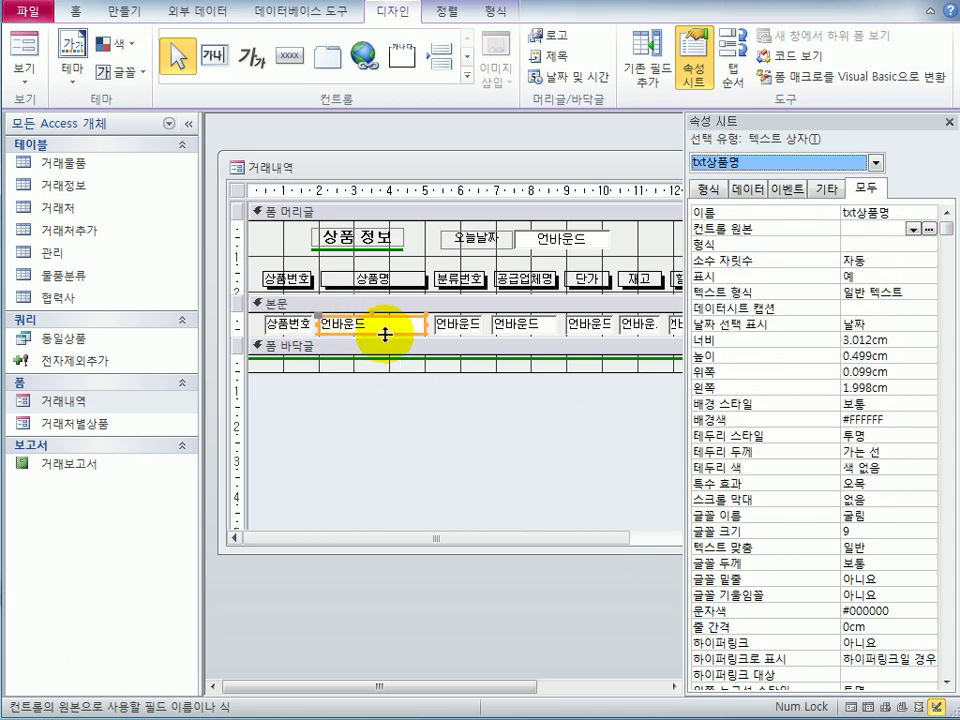
click(913, 229)
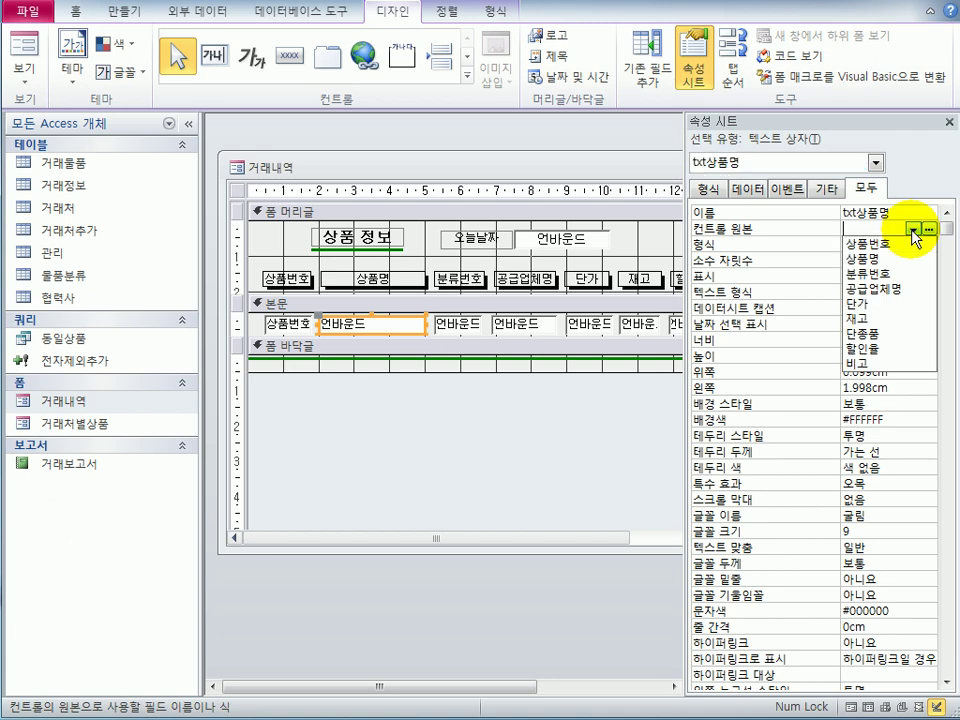
click(906, 260)
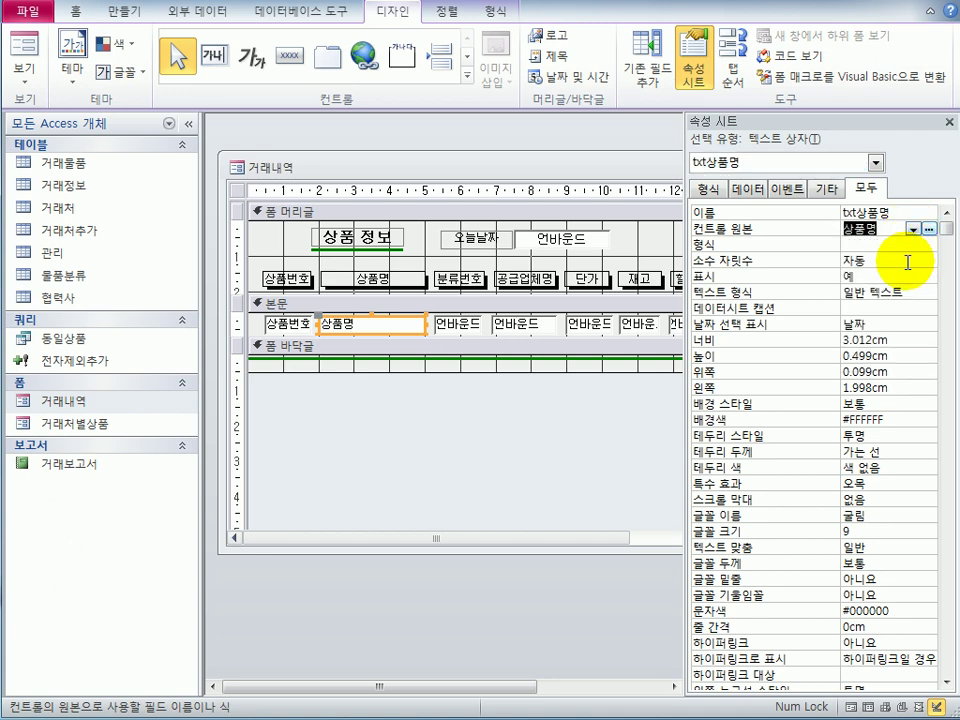
- Set the control source (컨트롤 원본) of txt분류번호 to 분류번호 and of txt공급업체명 to 공급업체명
click(876, 163)
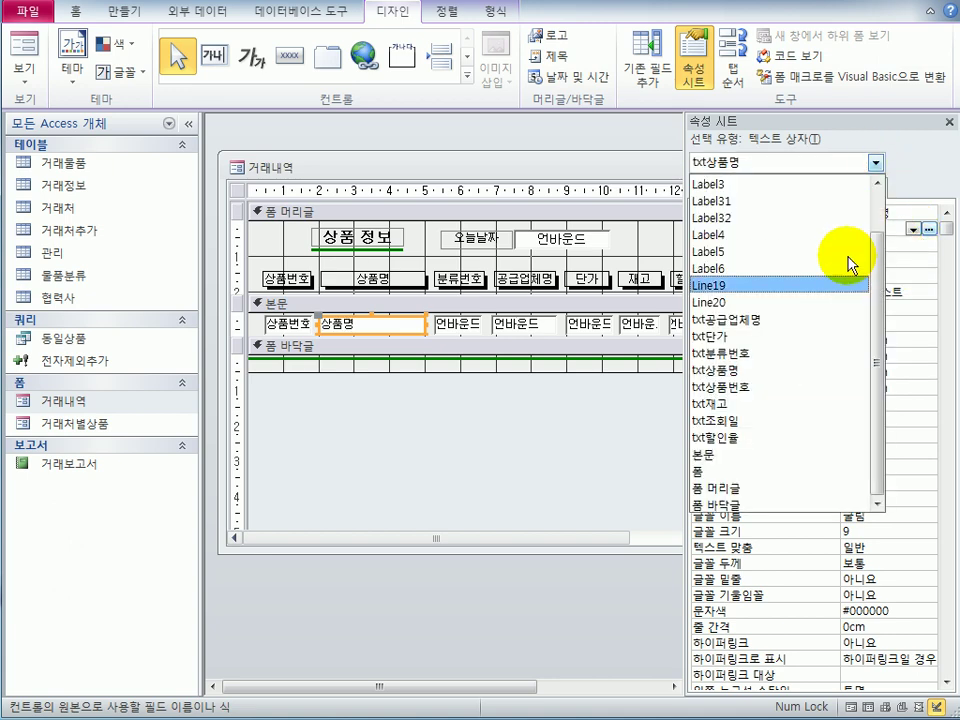
click(821, 353)
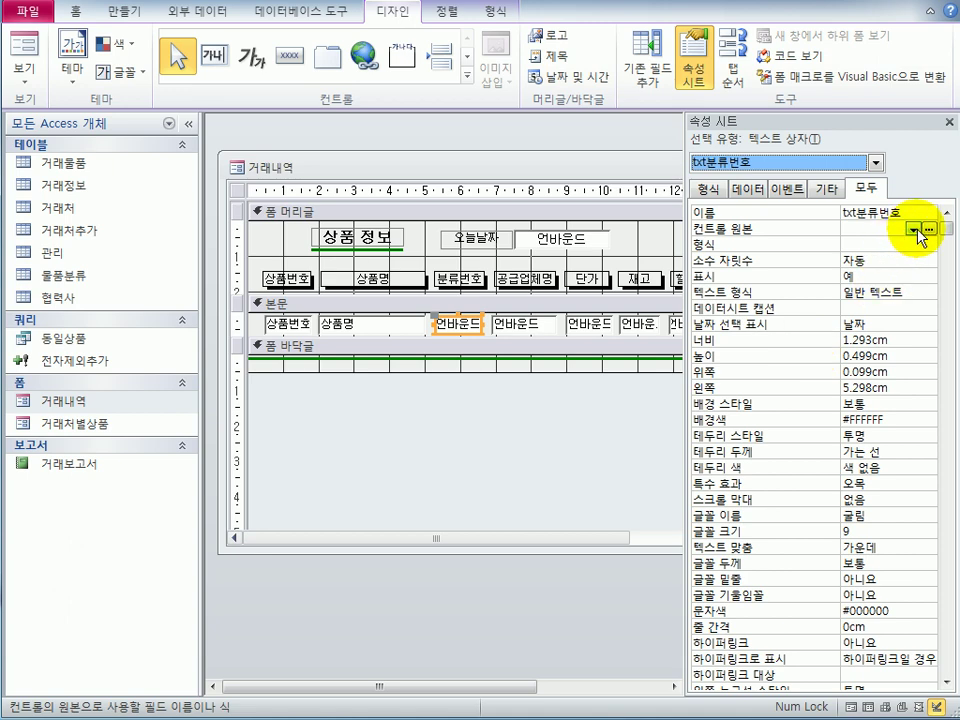
click(913, 229)
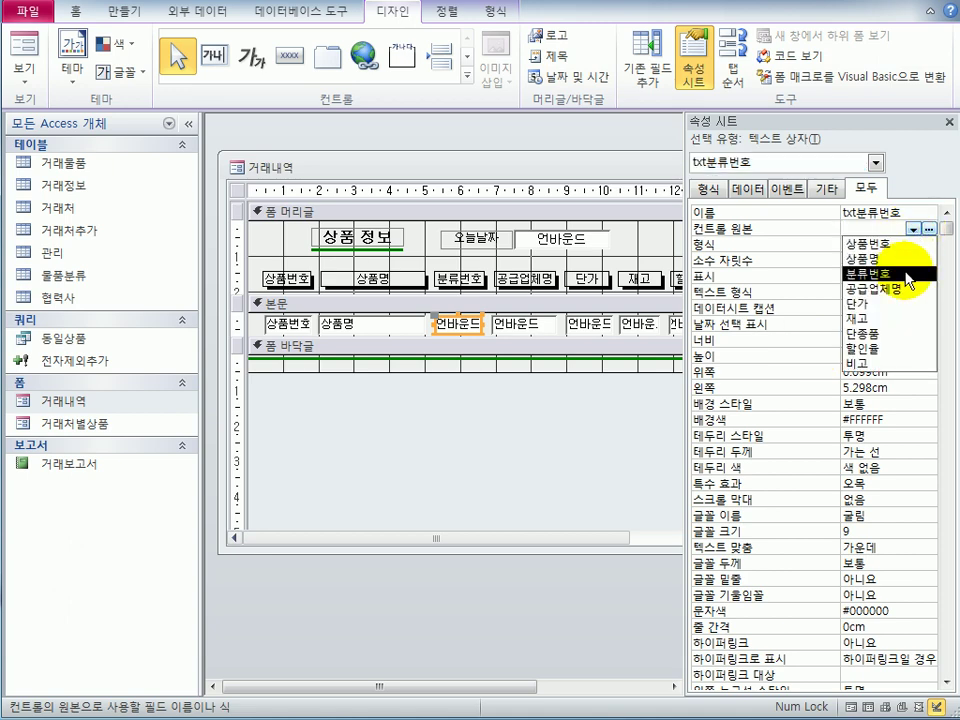
click(906, 273)
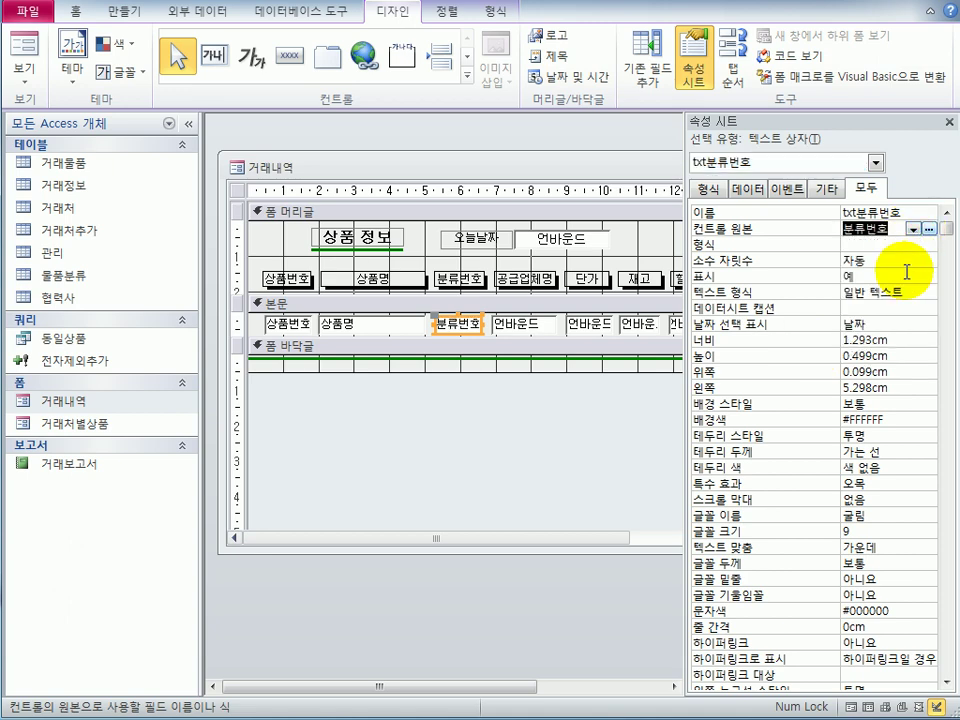
click(877, 163)
click(831, 320)
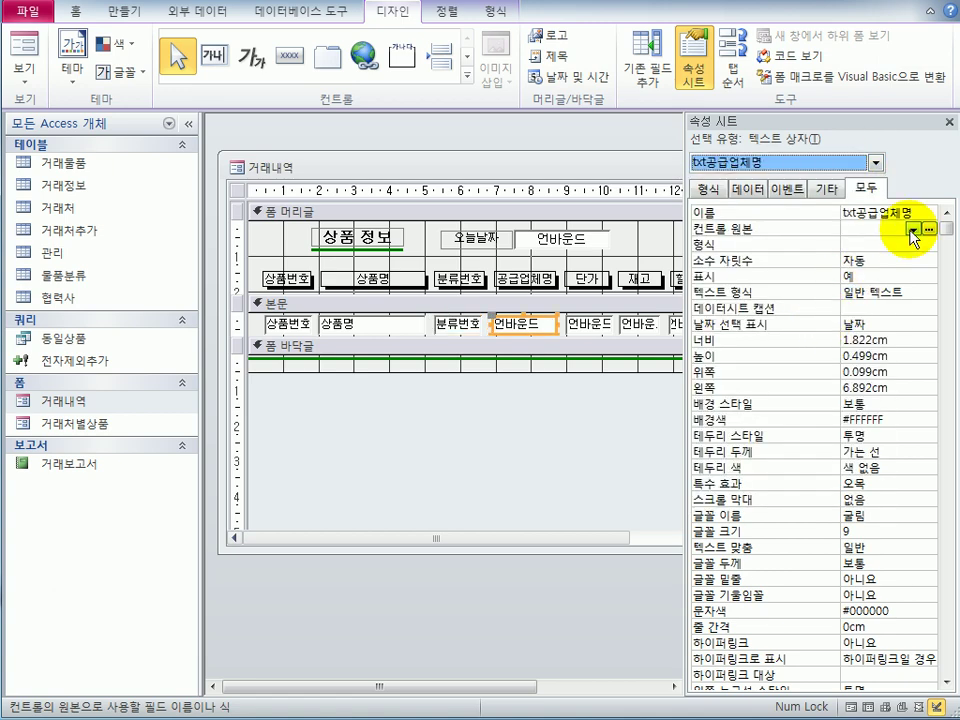
click(913, 229)
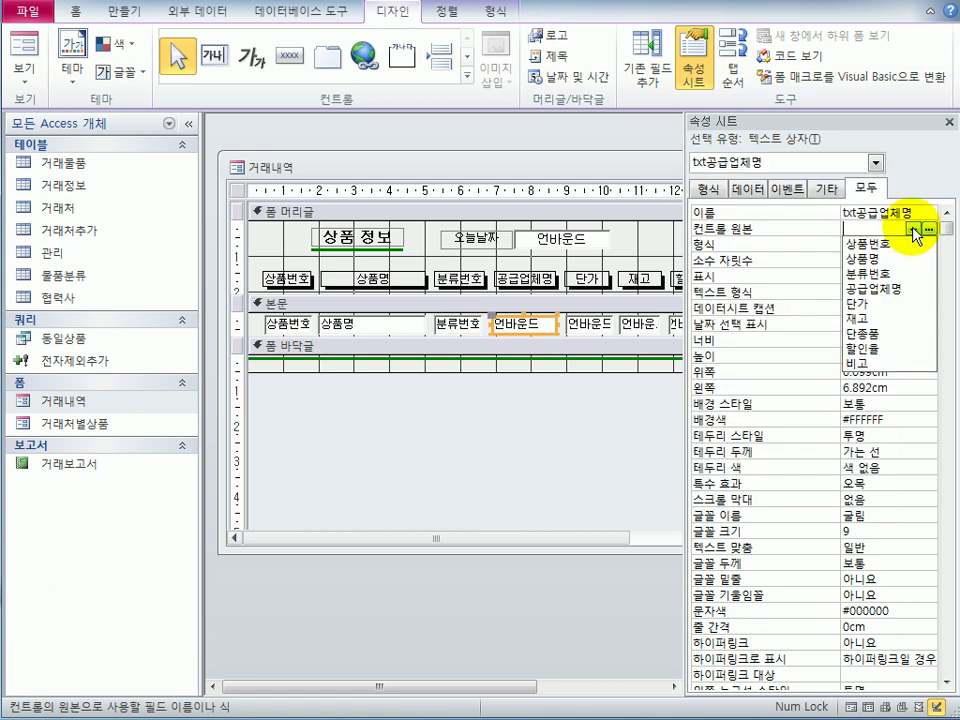
click(904, 289)
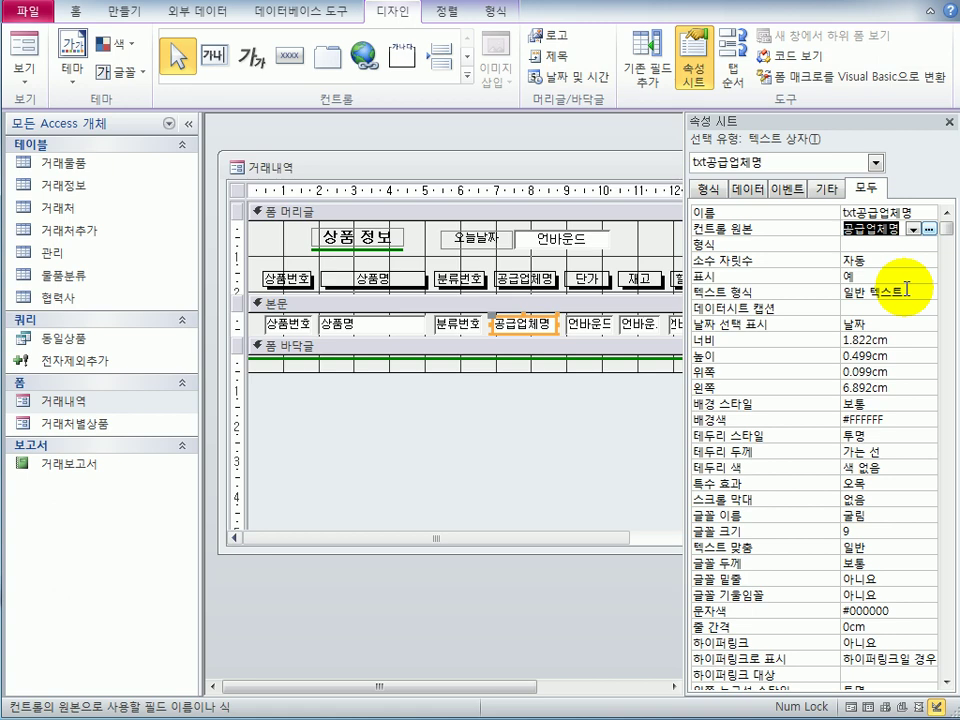
- Set the control source (컨트롤 원본) of txt단가 to 단가 and of txt재고 to 재고
click(875, 162)
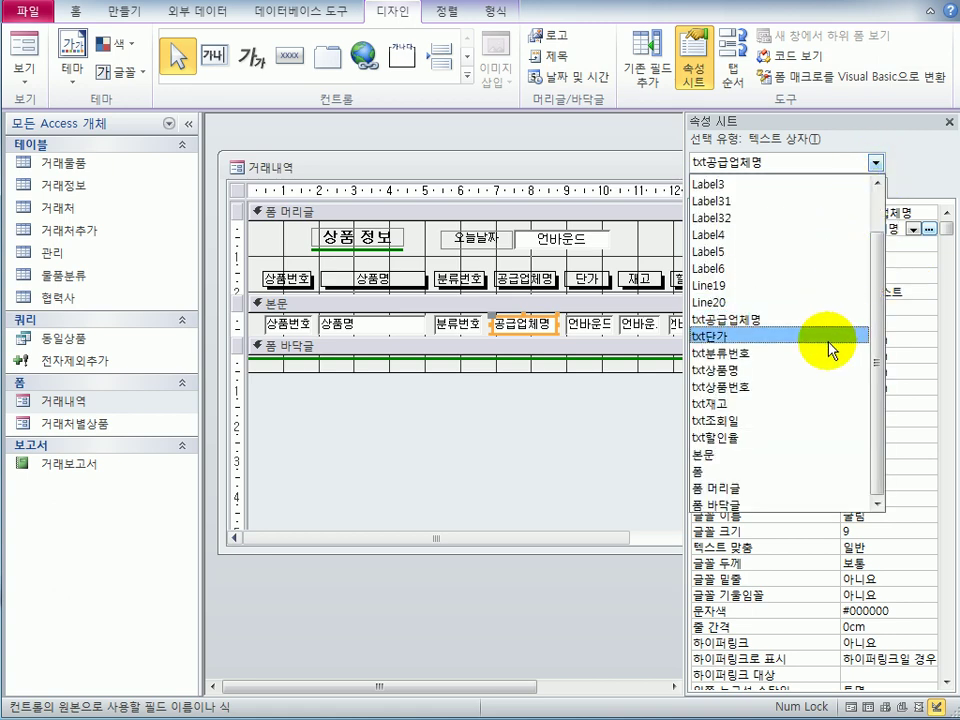
click(833, 348)
click(913, 229)
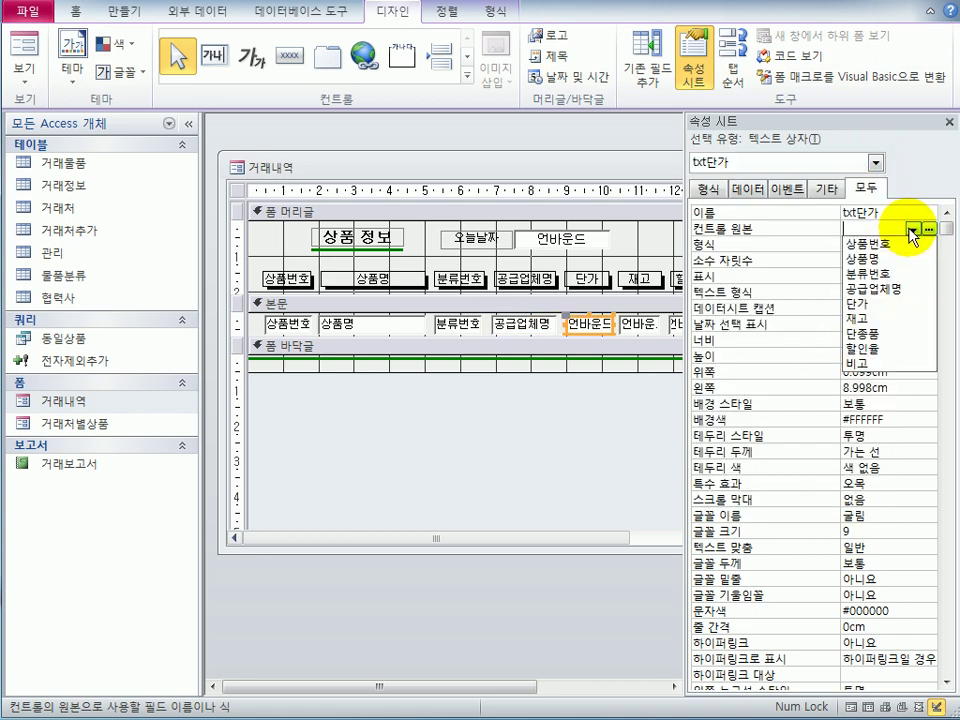
click(893, 304)
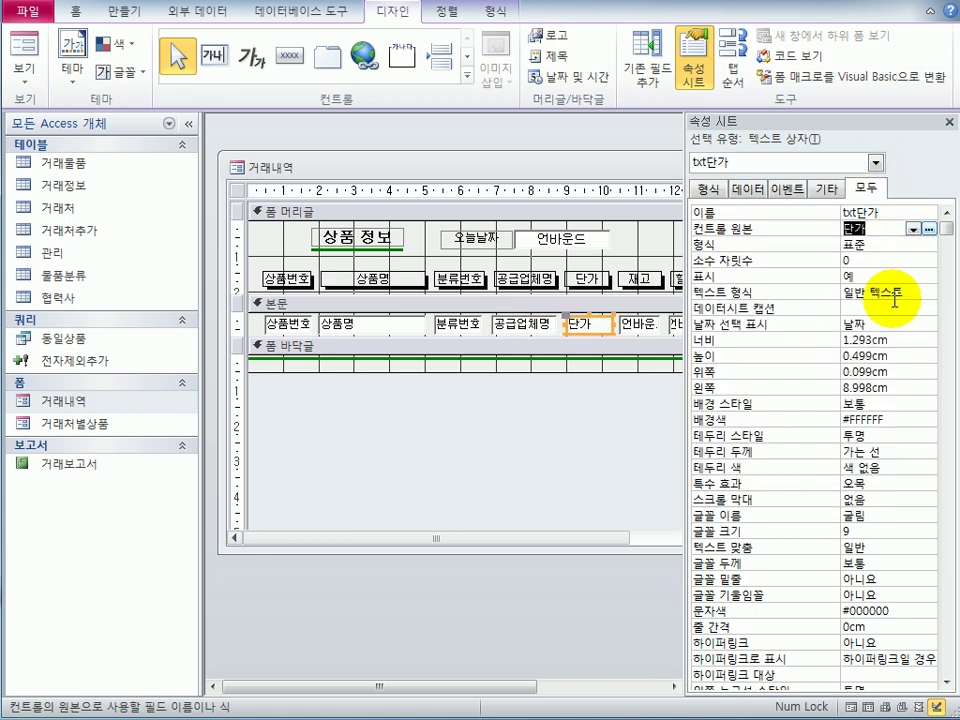
click(876, 162)
click(846, 404)
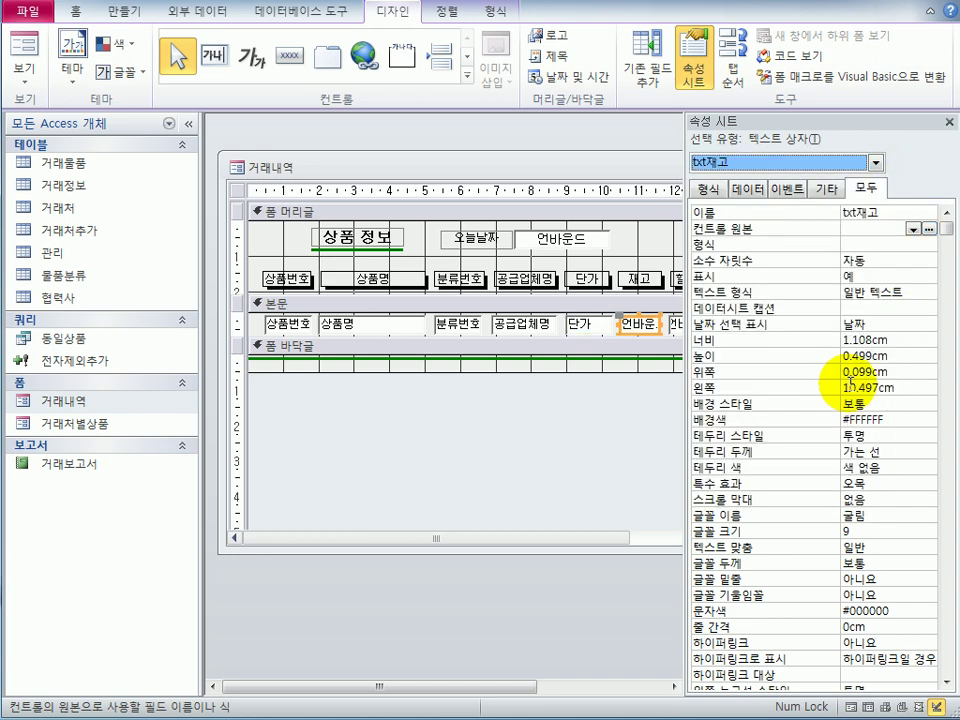
click(913, 229)
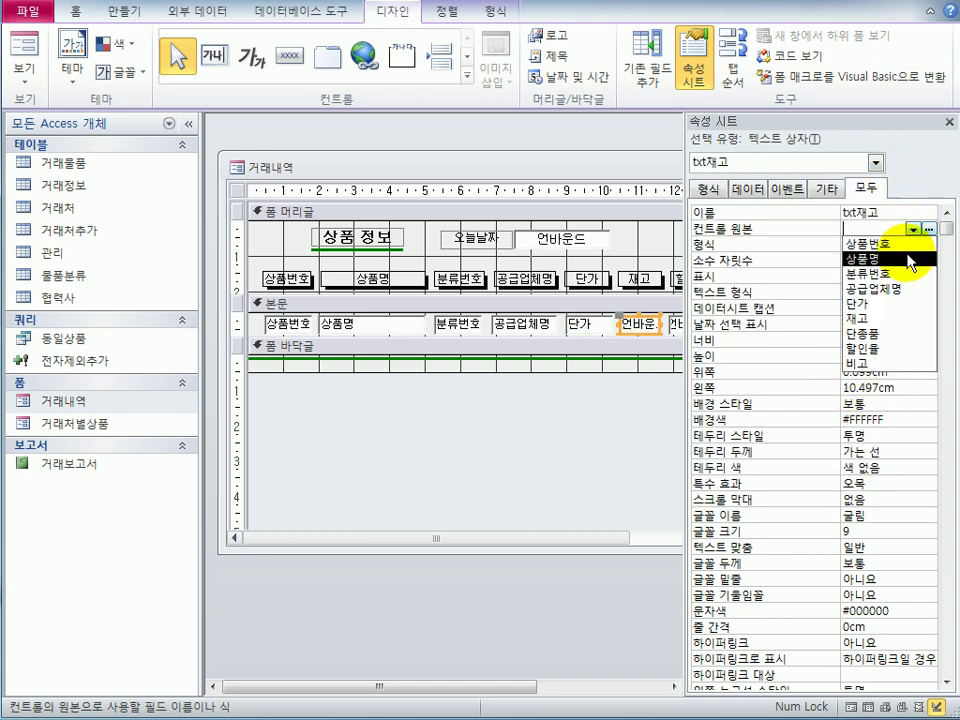
click(895, 319)
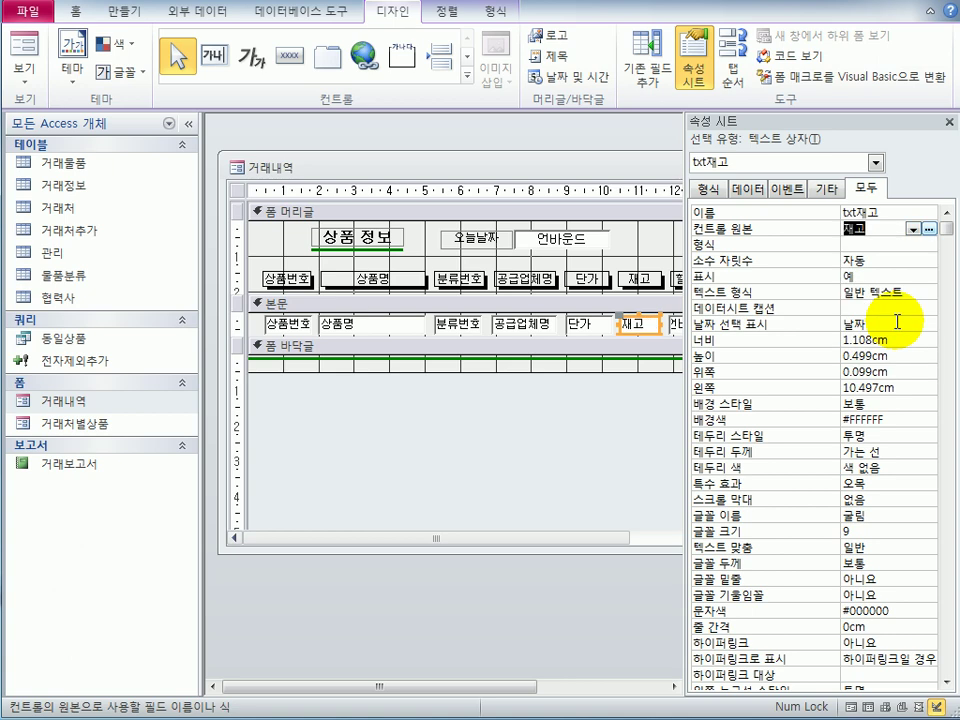
- Bind the txt할인율 text box to the 할인율 field as its control source
click(876, 162)
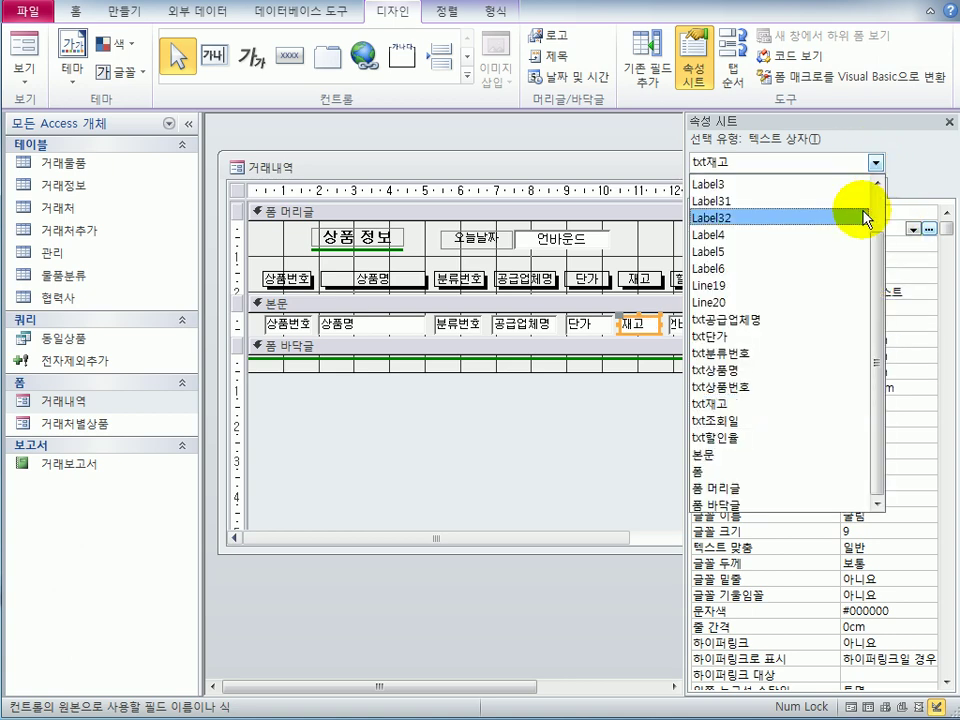
click(840, 437)
click(914, 230)
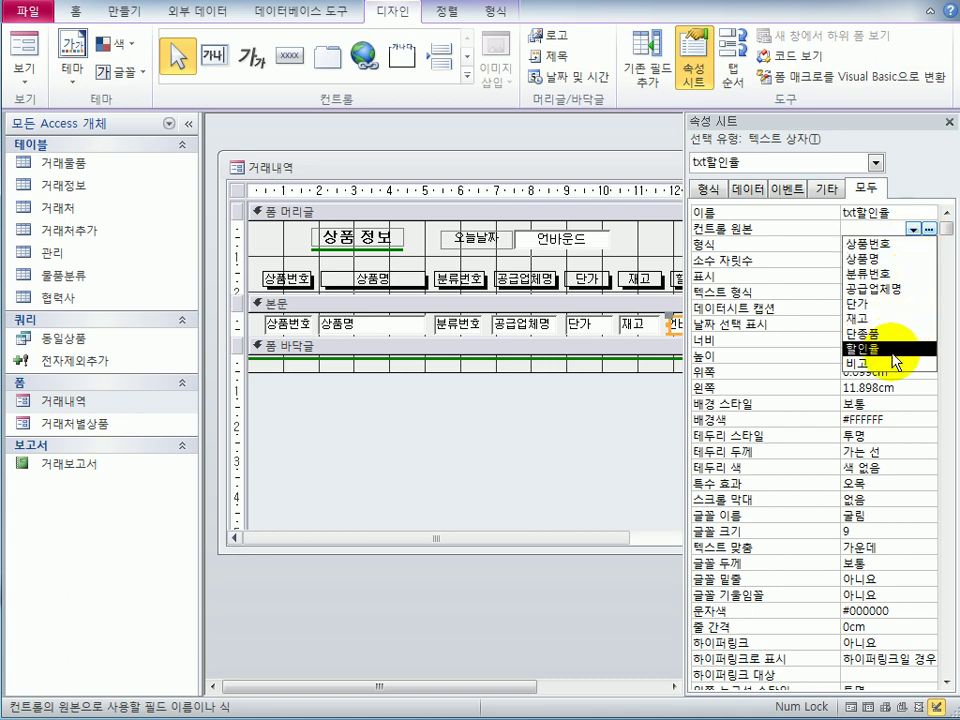
click(880, 349)
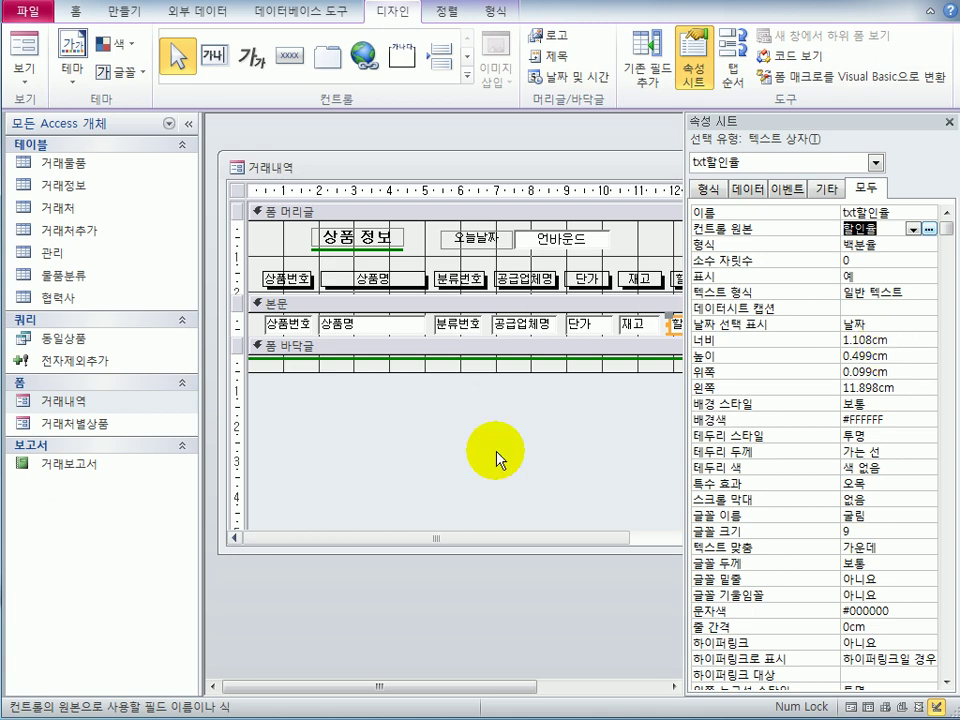
- Set the 거래내역 form's navigation buttons (탐색 단추) and dividing lines (구분 선) to 아니요
click(706, 190)
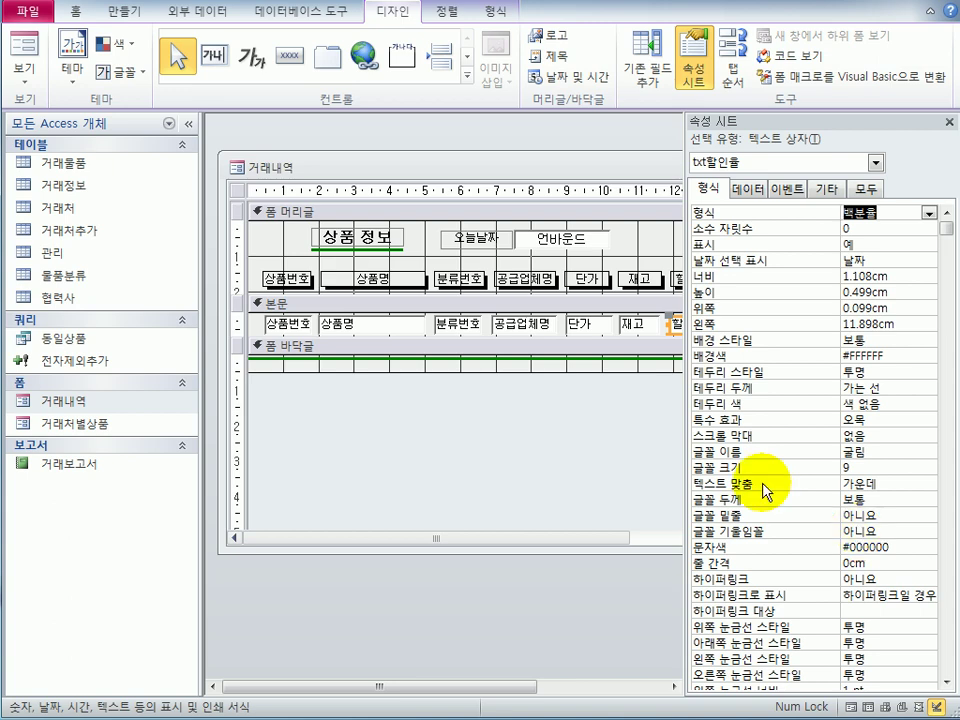
click(238, 190)
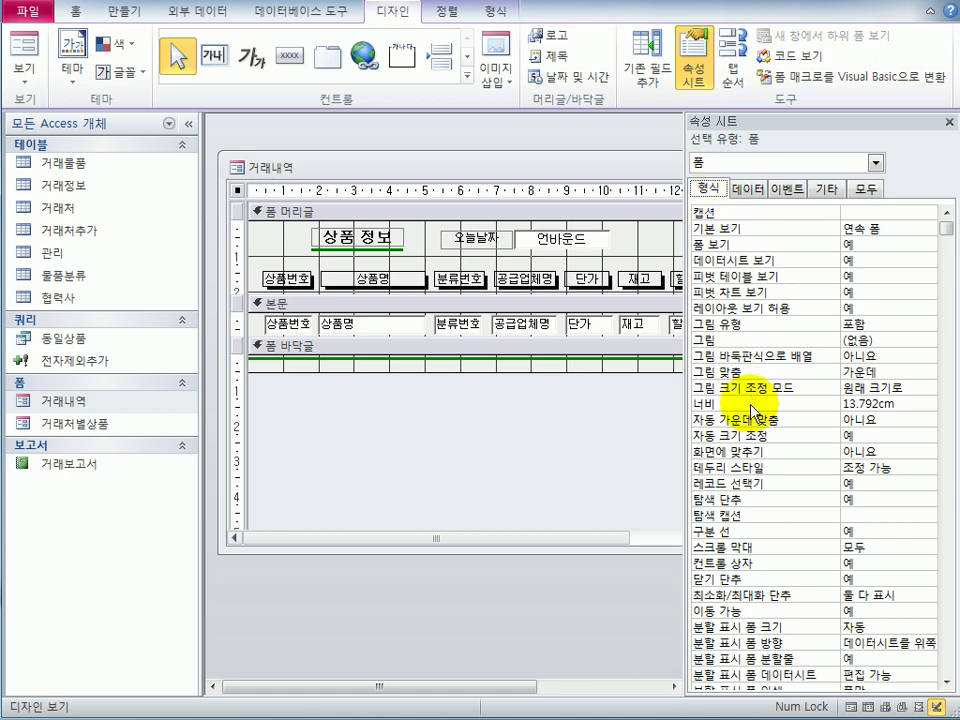
click(864, 502)
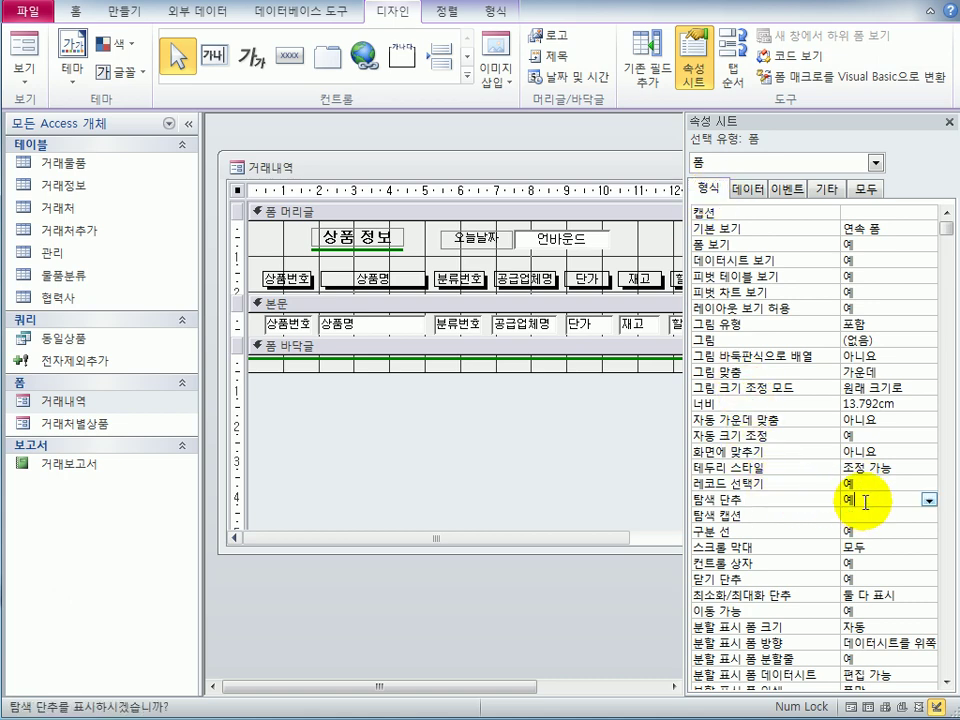
double_click(864, 502)
double_click(864, 531)
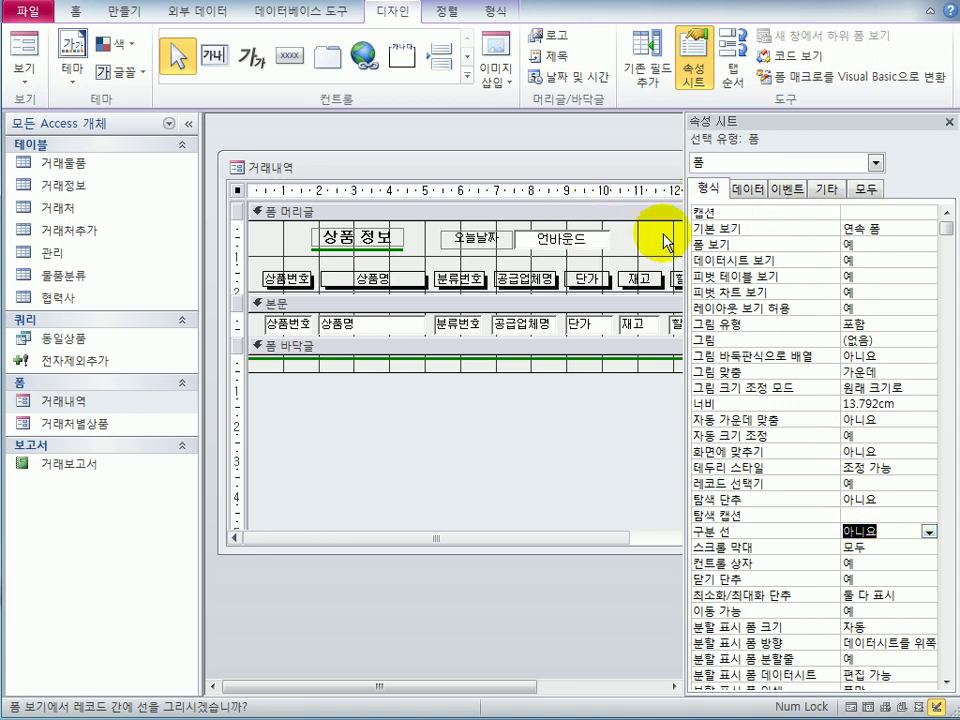
- Set the control source of the txt조회일 text box in the form header to =Date()
click(590, 238)
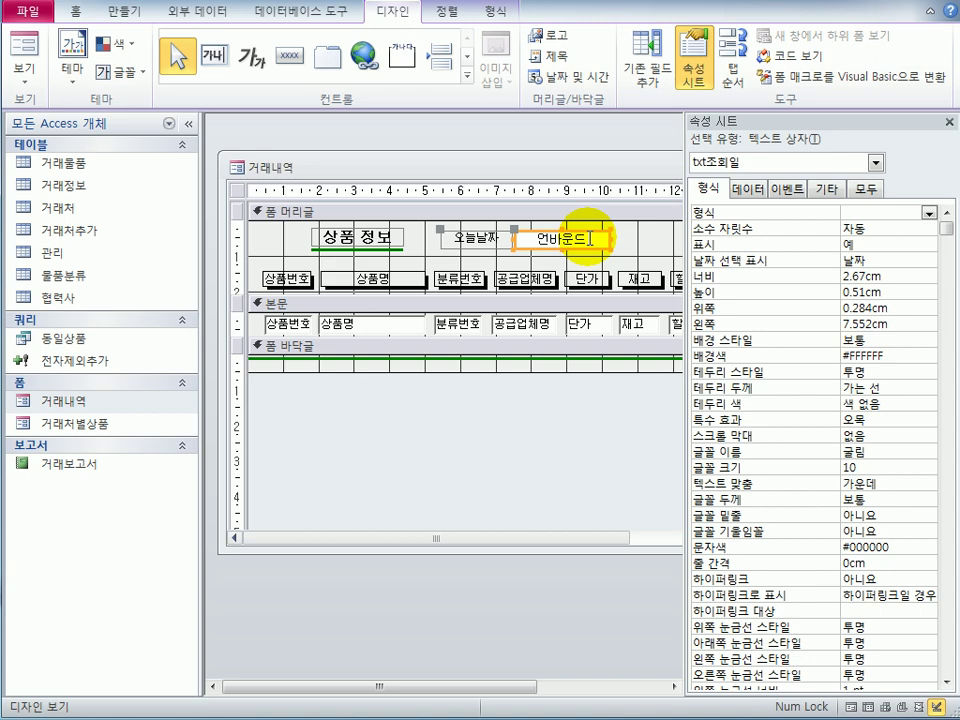
click(876, 162)
click(775, 420)
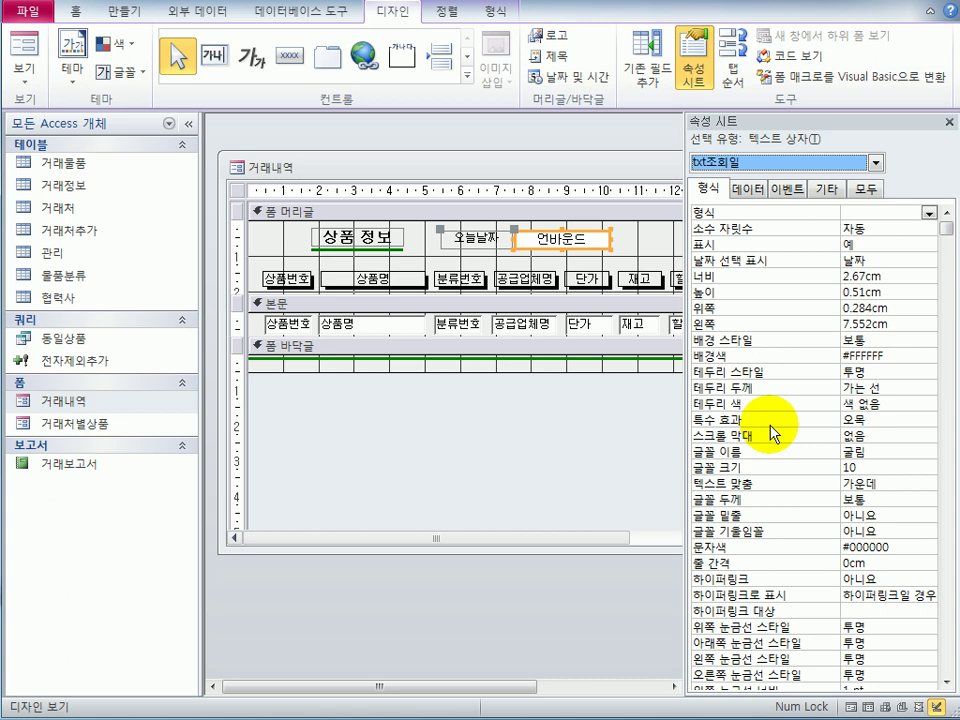
click(748, 187)
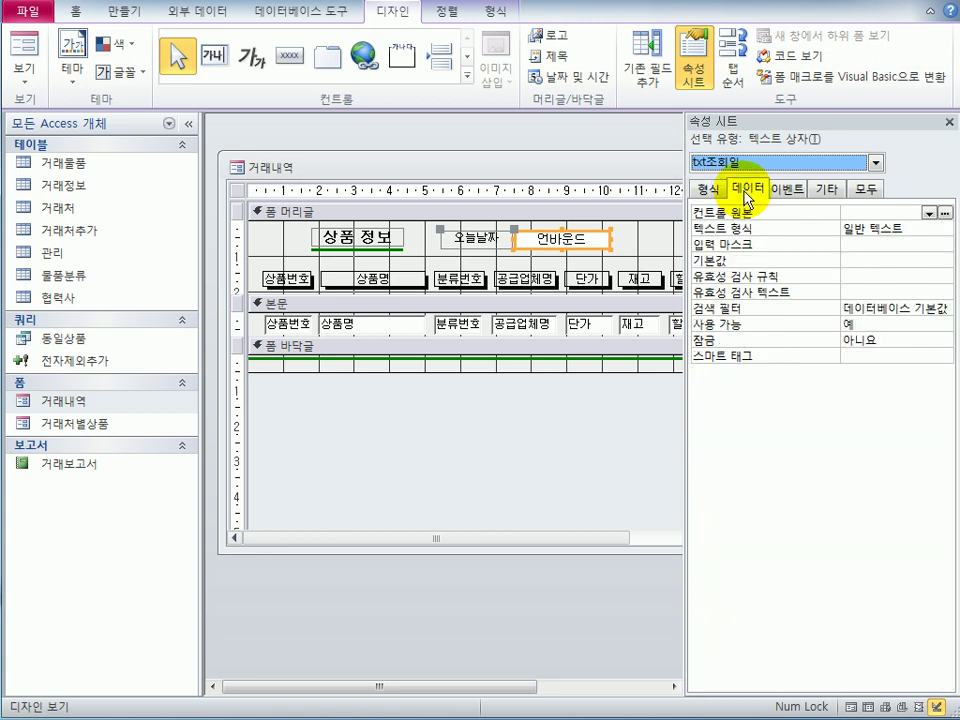
click(857, 211)
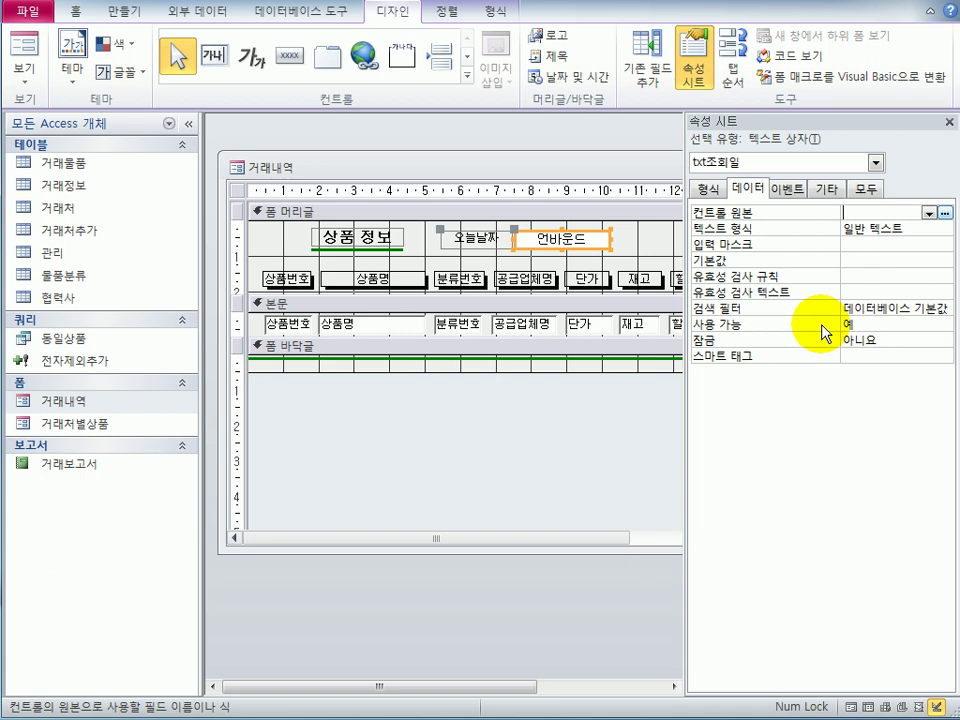
text(=date()
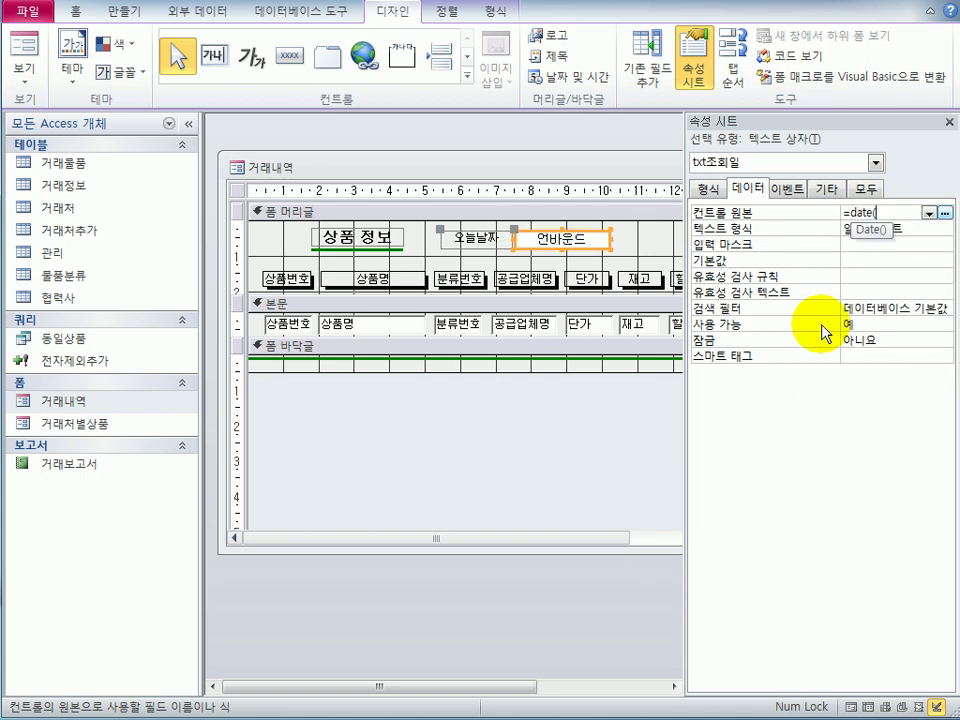
key(Return)
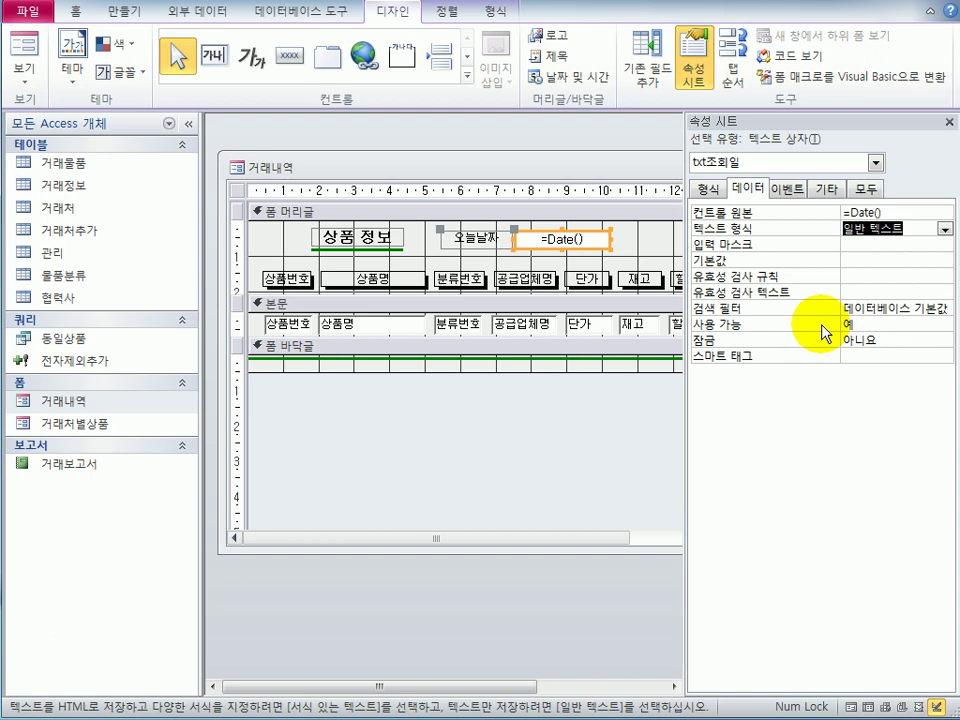
- Set the display format (형식) of the txt조회일 text box to yyyy-mm-dd
click(708, 190)
click(867, 214)
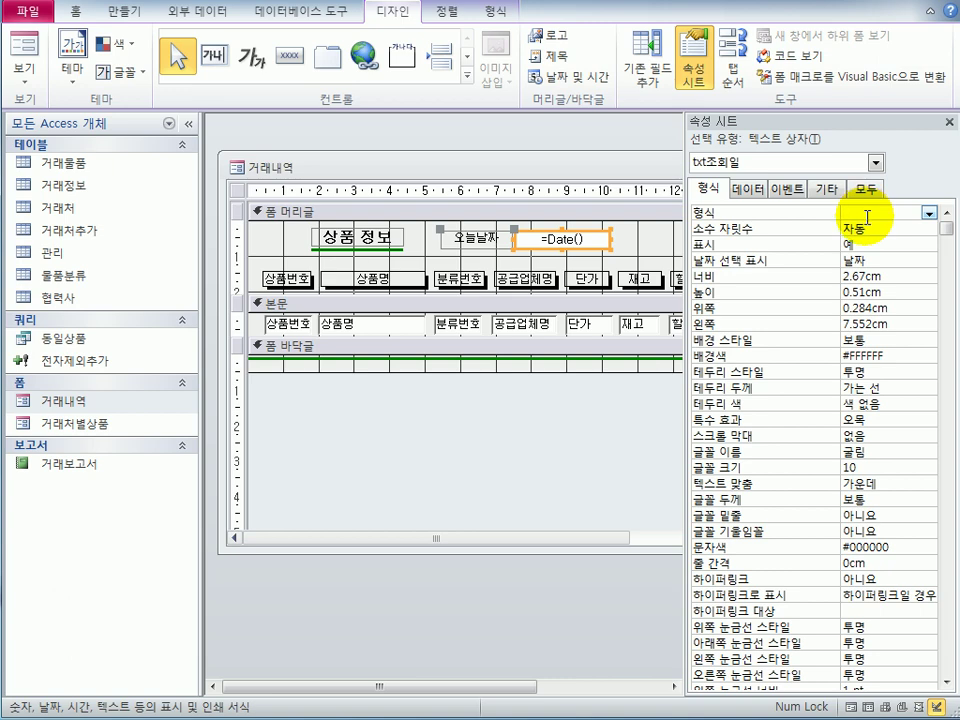
text(yyyy)
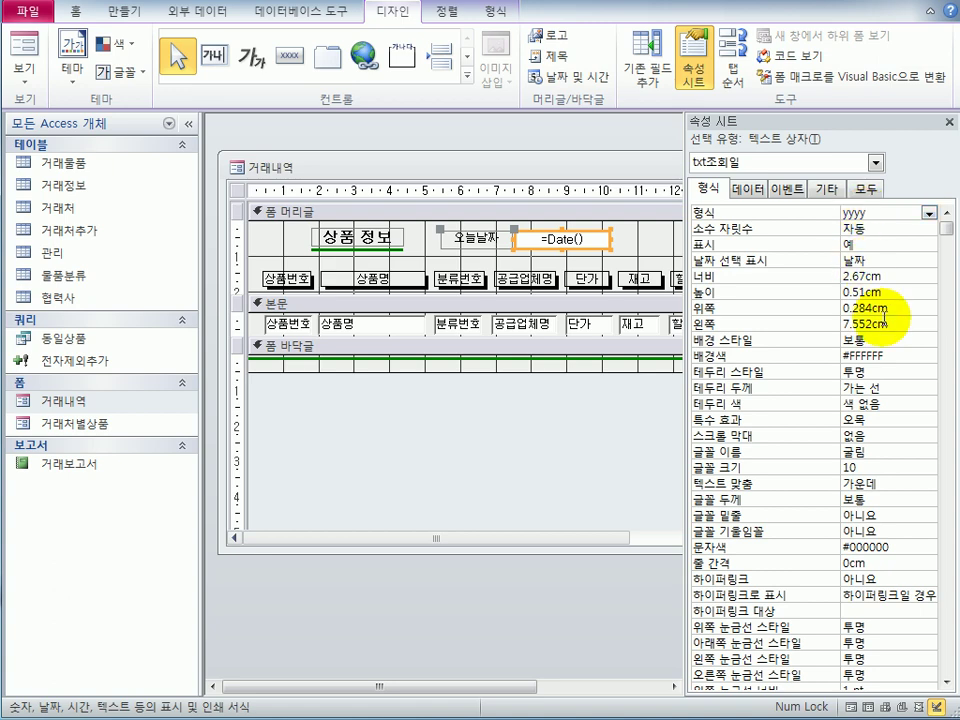
text(mm-dd)
key(Return)
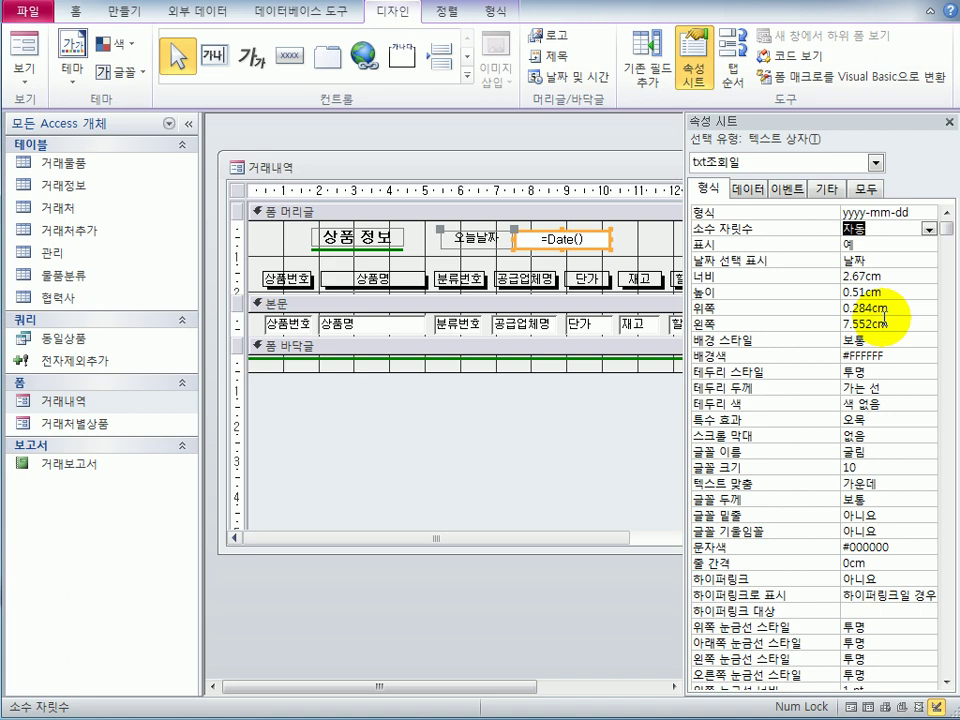
- Close the property sheet and the 거래내역 form, saving its design changes
click(519, 489)
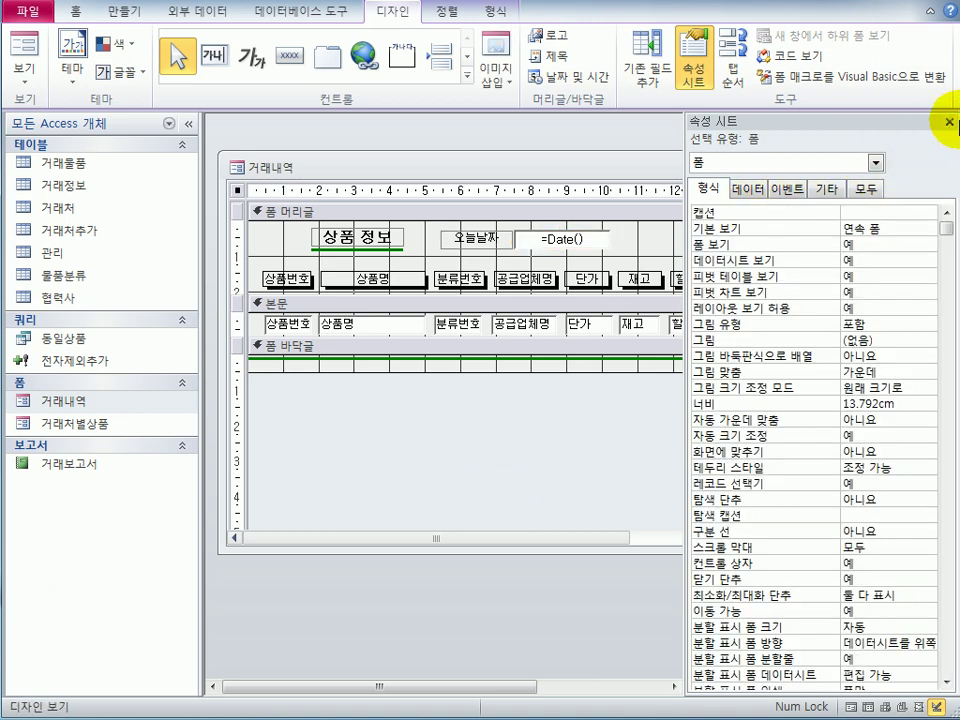
click(949, 121)
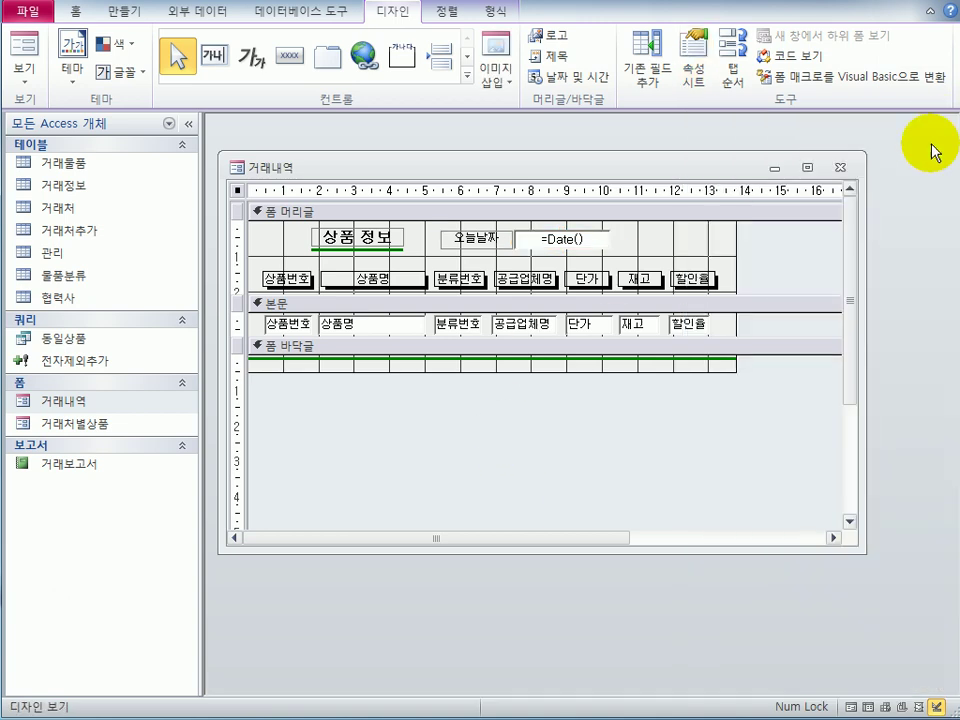
click(844, 167)
drag(258, 458, 582, 372)
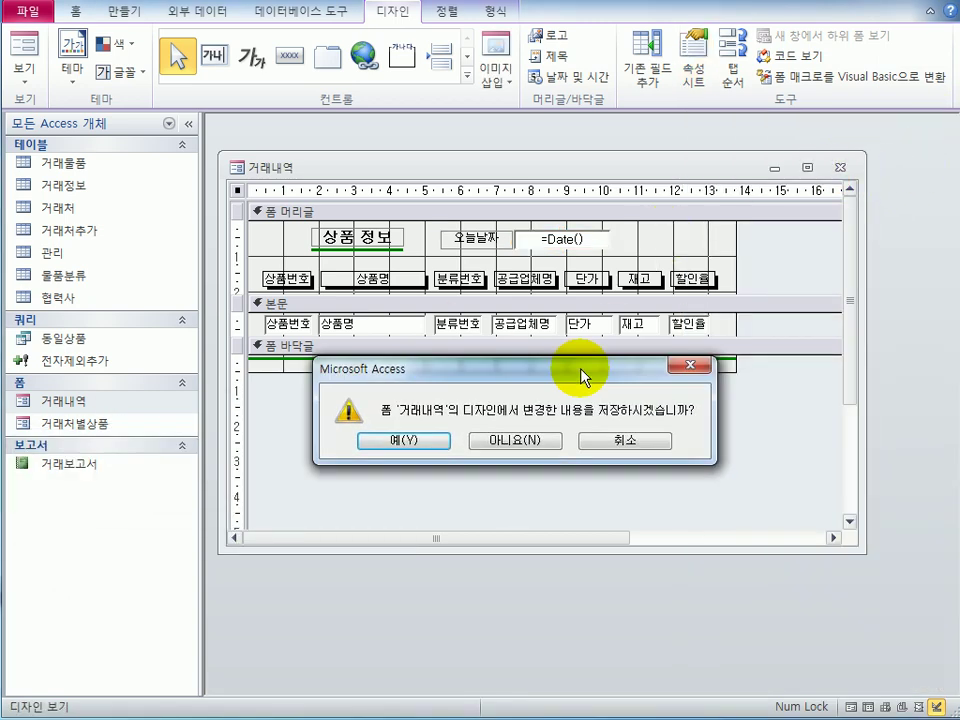
click(405, 447)
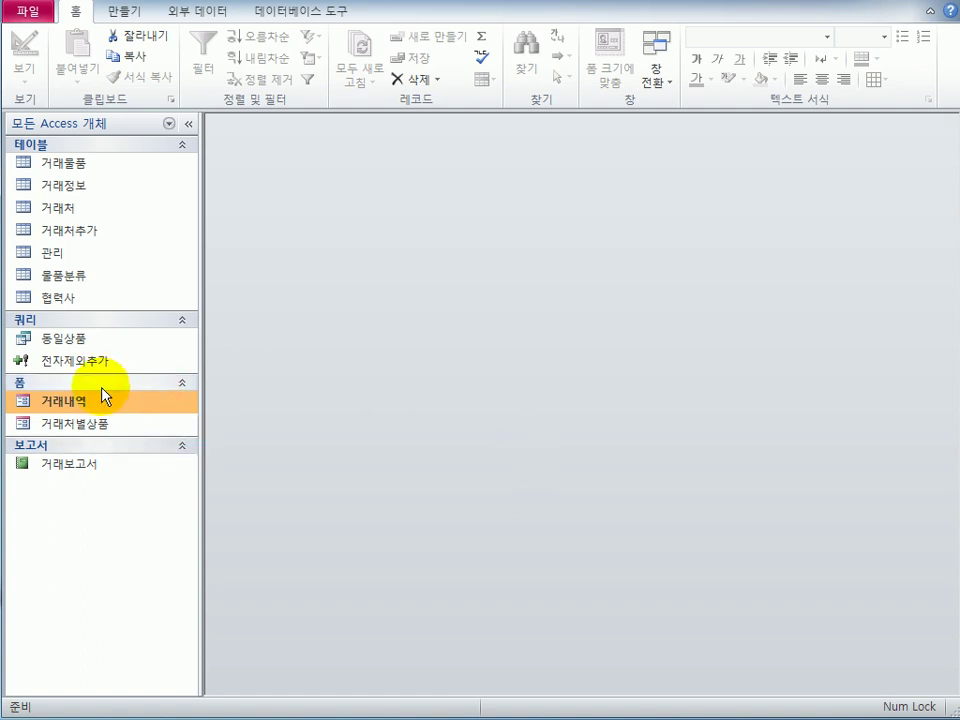
- Open the 거래처별상품 form in design view and enlarge its window to show all sections
click(88, 428)
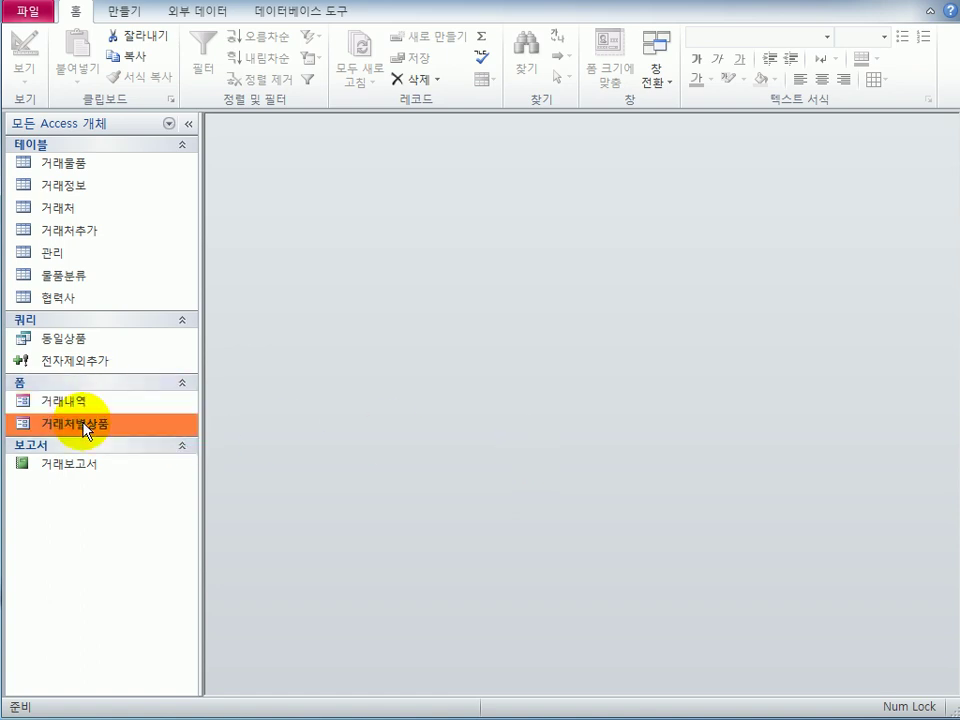
right_click(88, 428)
click(238, 477)
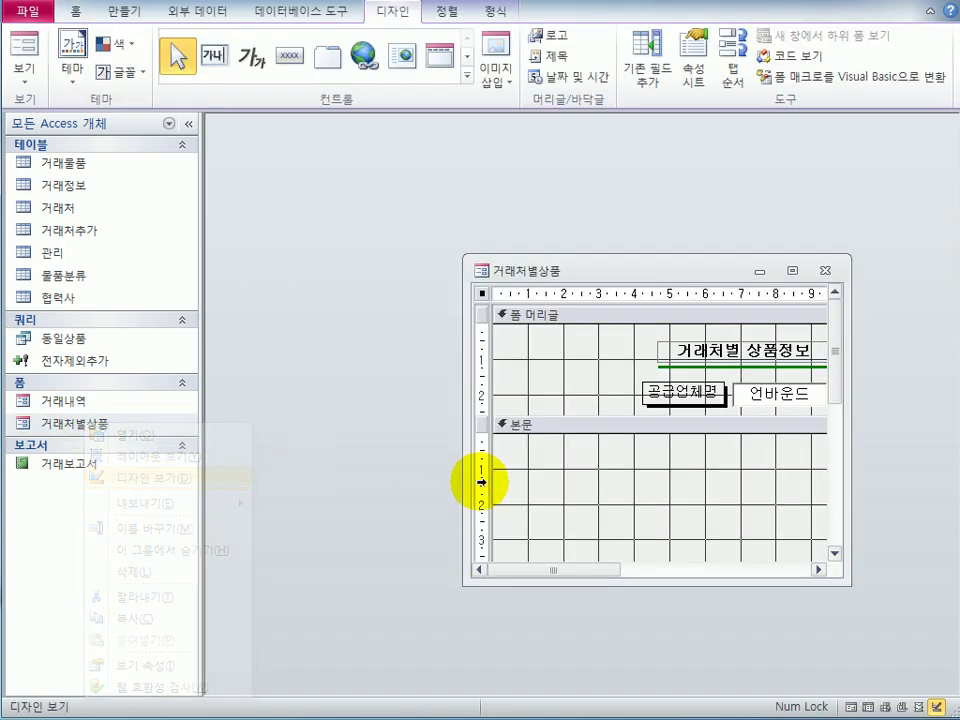
drag(634, 274, 397, 177)
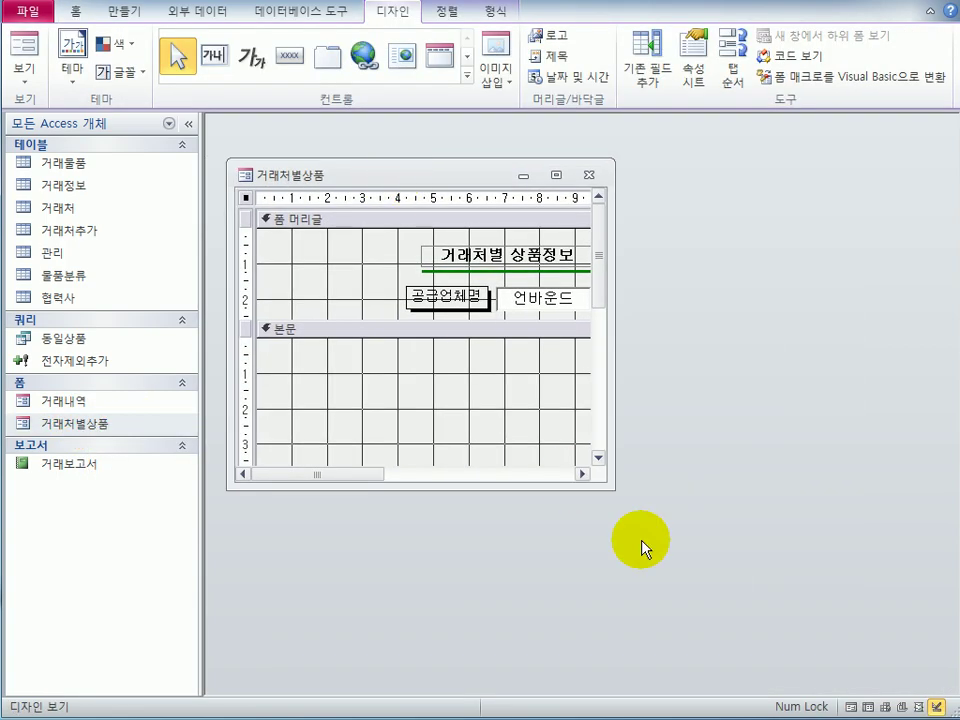
drag(614, 490, 912, 653)
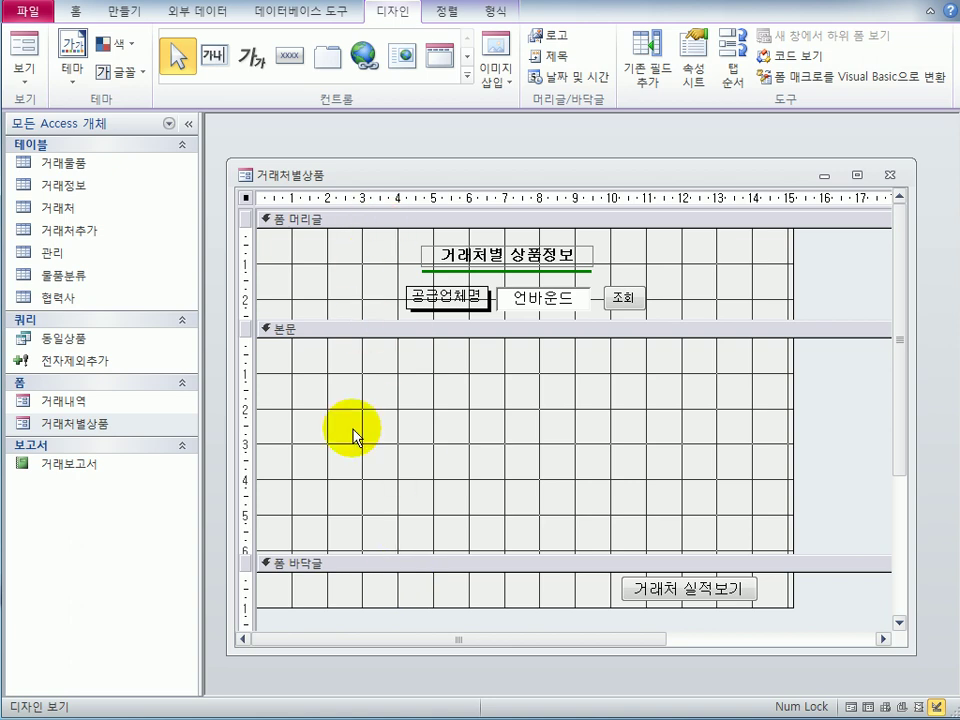
- Draw a subform about 14 by 5 cm in the 본문 section of 거래처별상품, based on the existing 거래내역 form
click(467, 77)
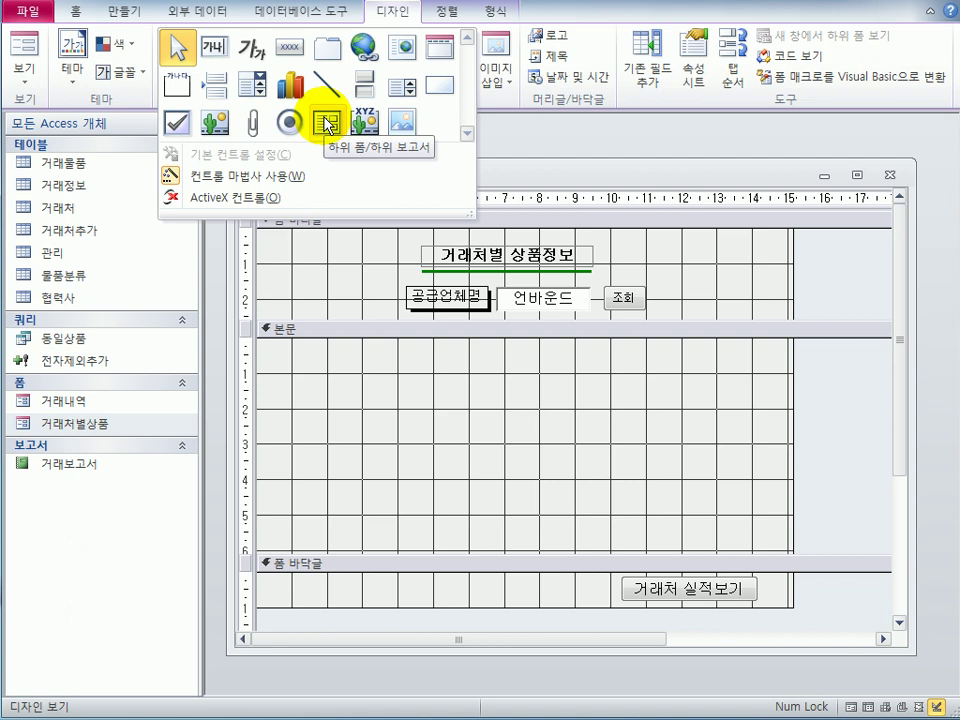
click(327, 123)
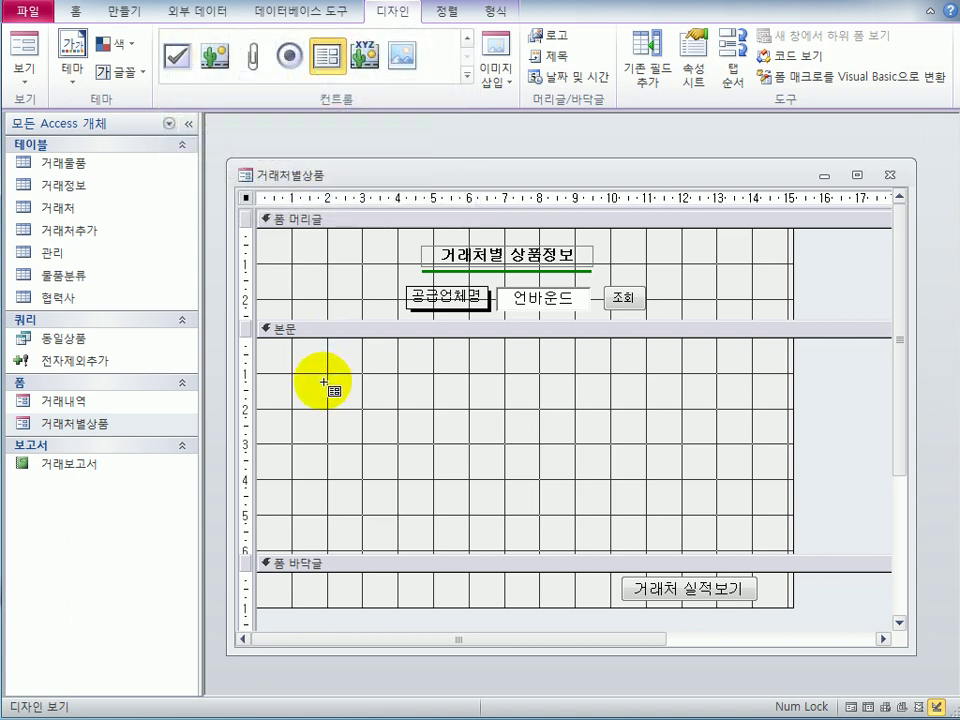
drag(285, 356, 771, 542)
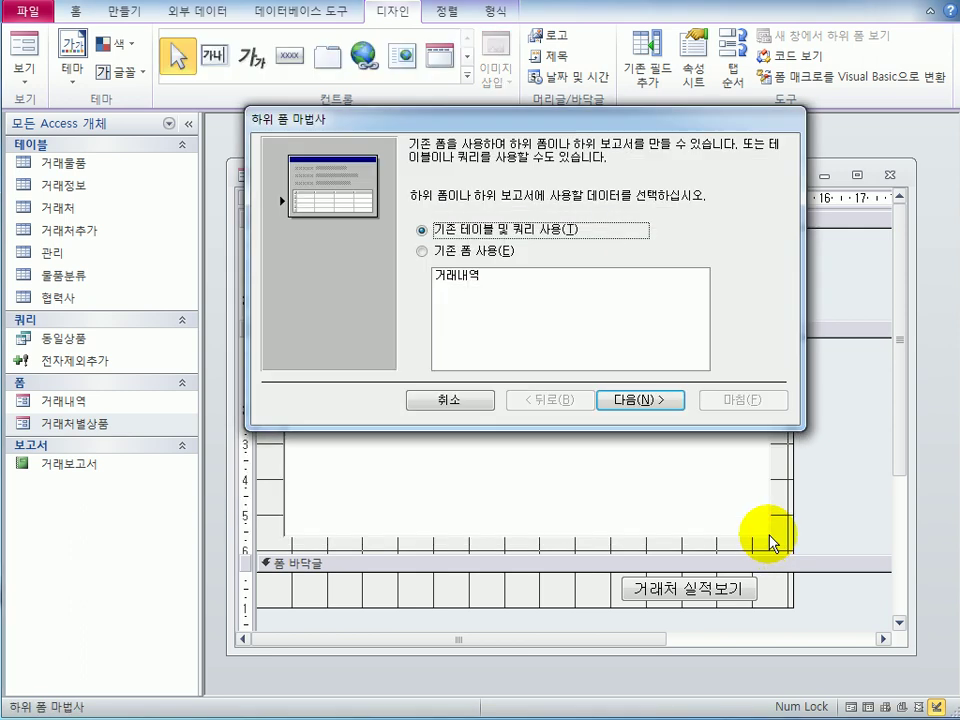
click(479, 260)
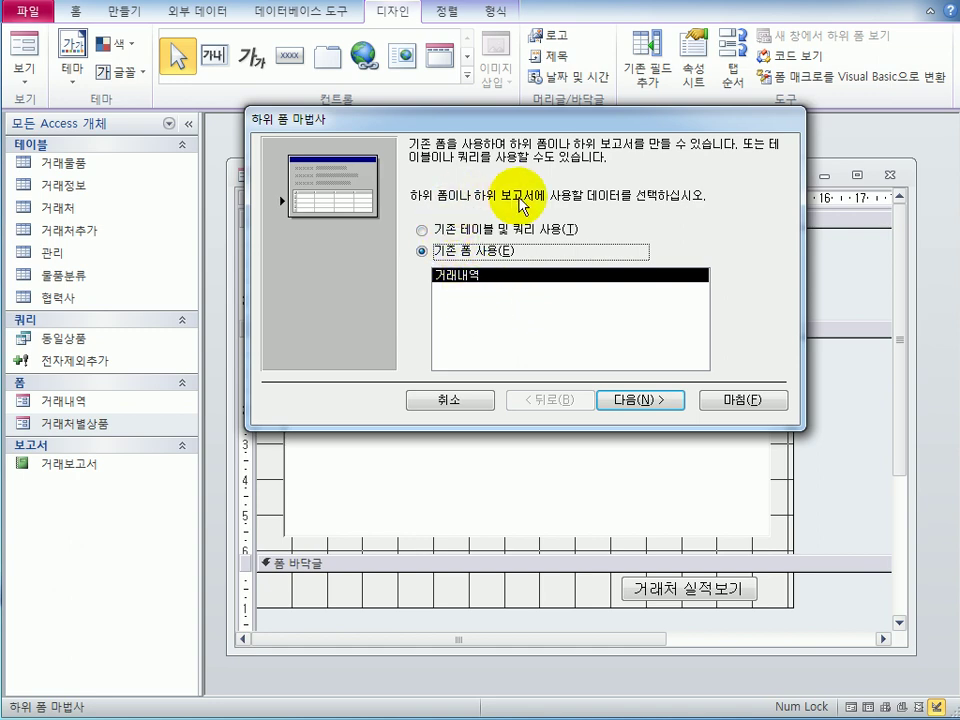
click(652, 410)
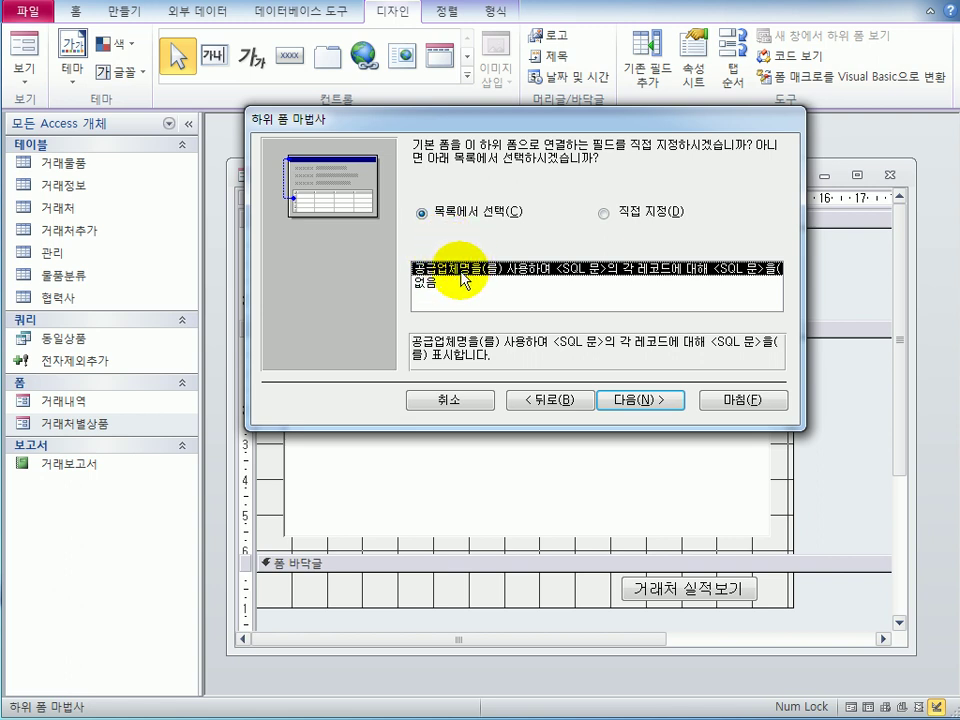
- Try defining the form link manually with 공급업체명 as both the main form field and the subform field
click(643, 219)
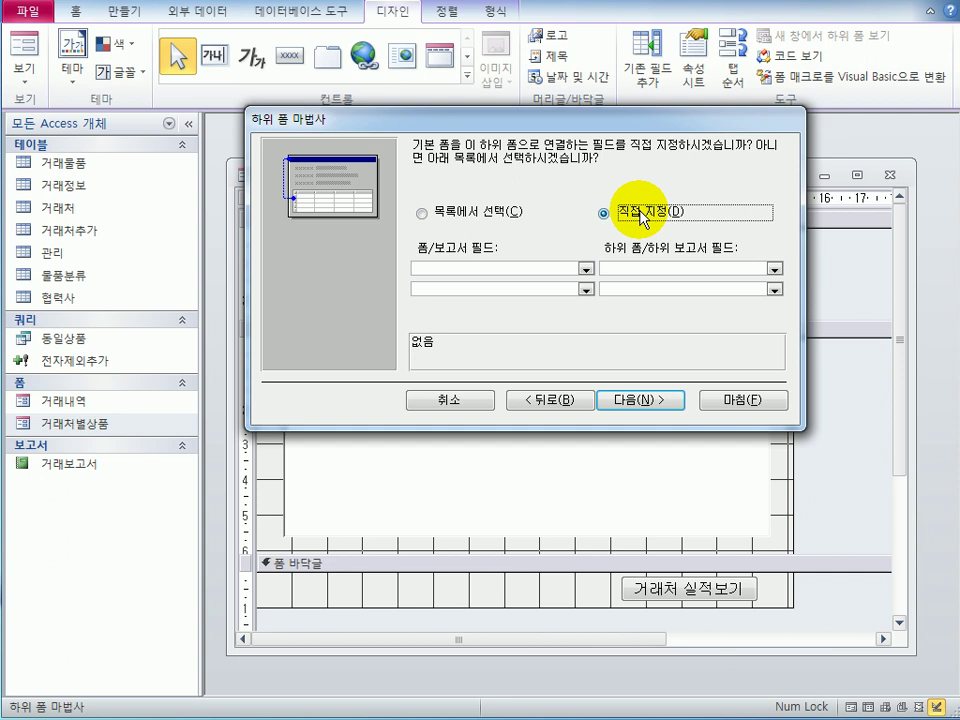
click(586, 268)
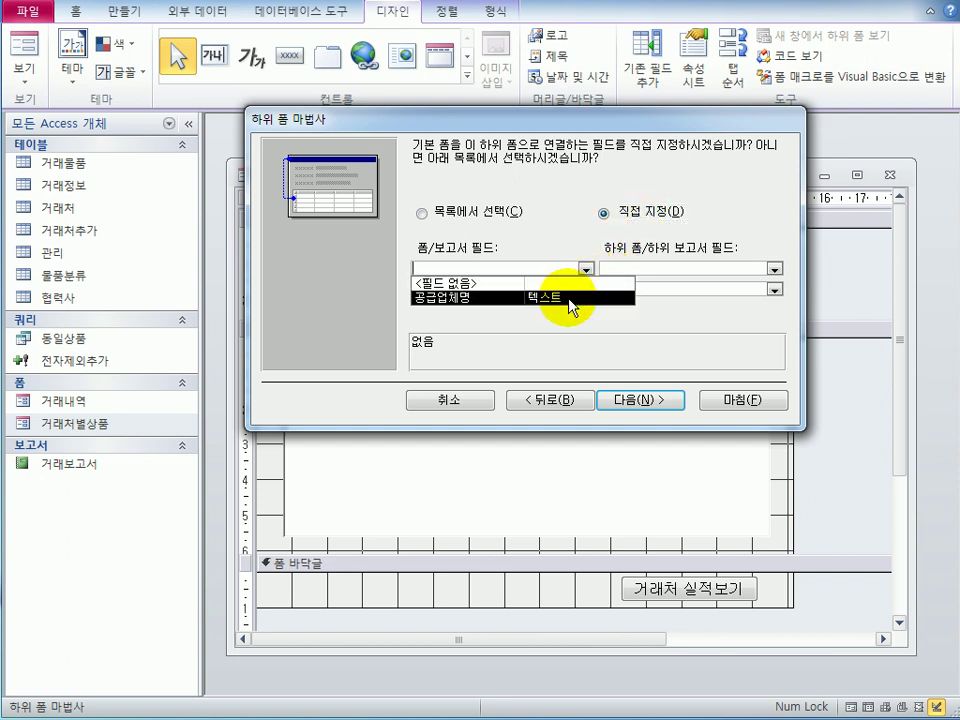
click(570, 301)
click(774, 268)
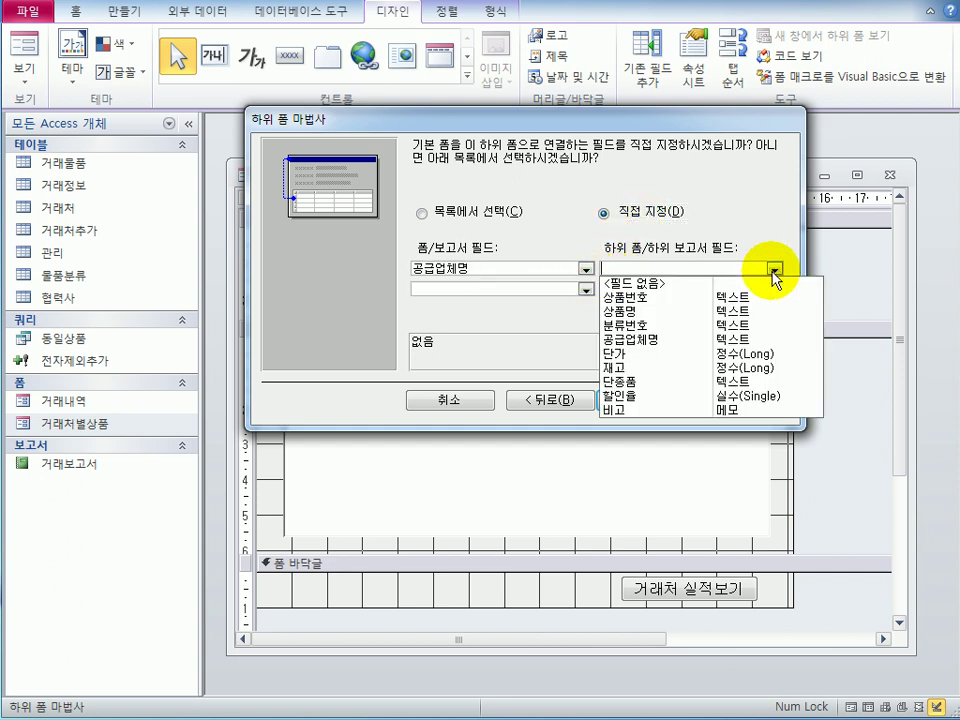
click(765, 339)
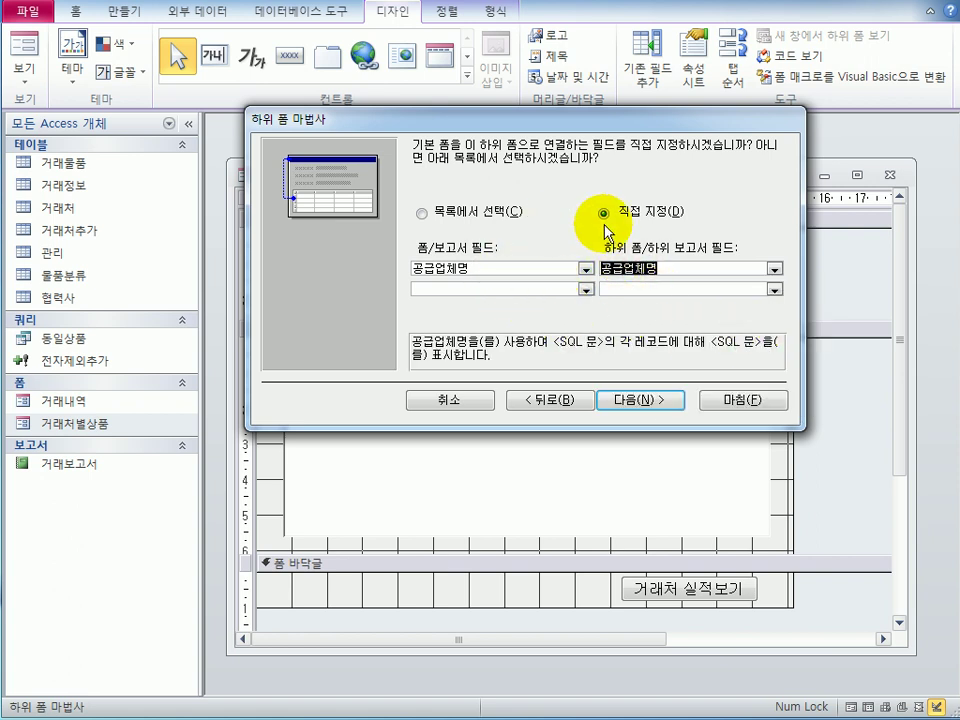
- Use the listed 공급업체명 link between the forms and finish the subform with the name 거래내역
click(442, 212)
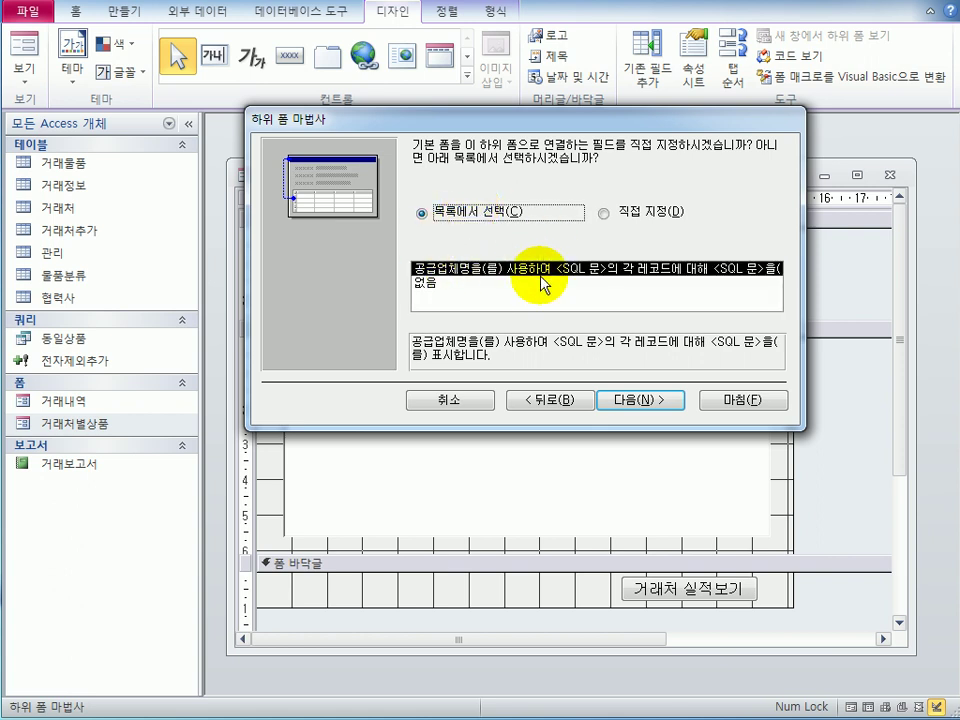
click(664, 212)
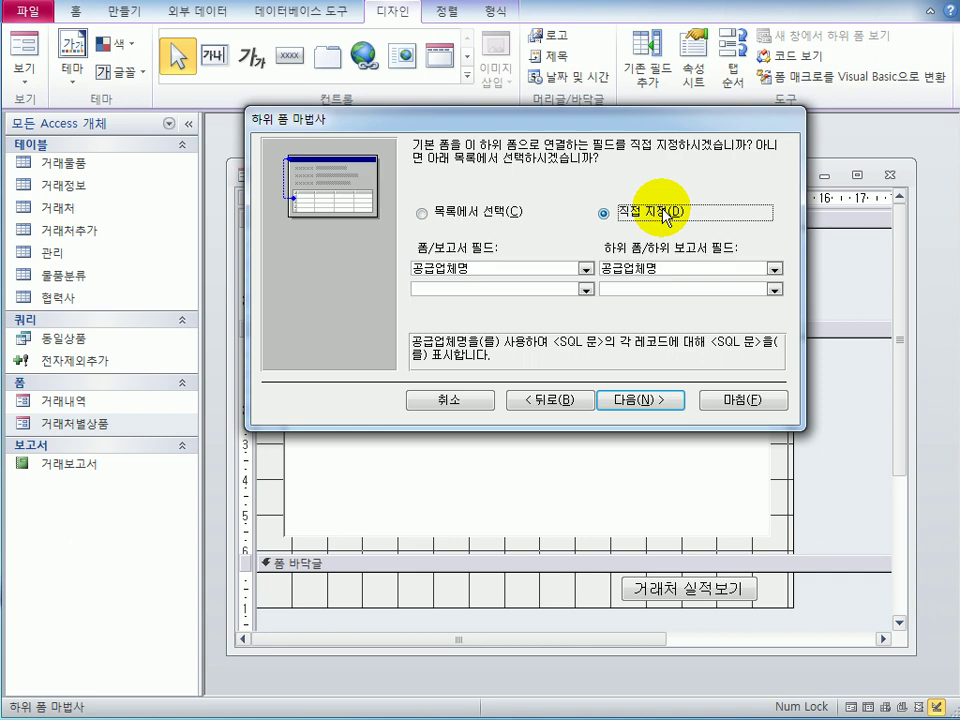
click(497, 214)
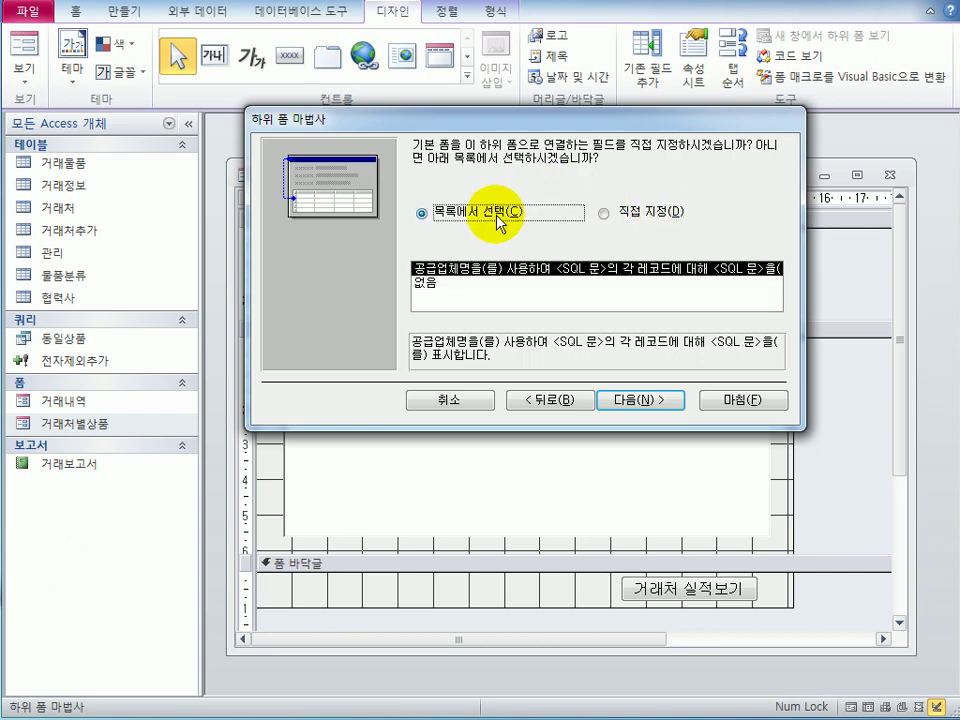
click(627, 401)
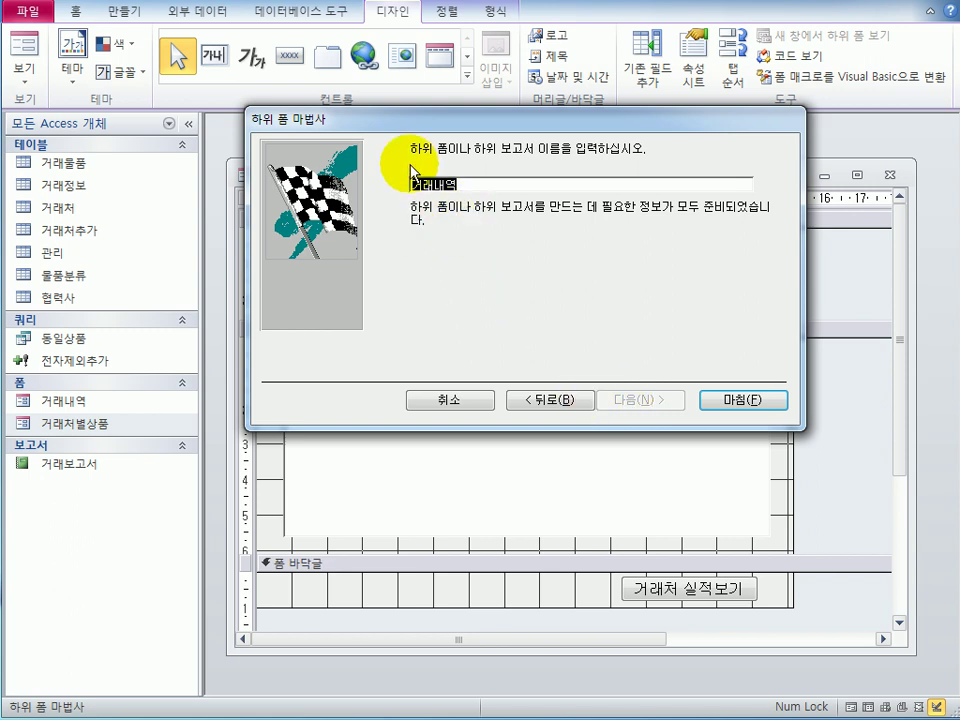
click(729, 402)
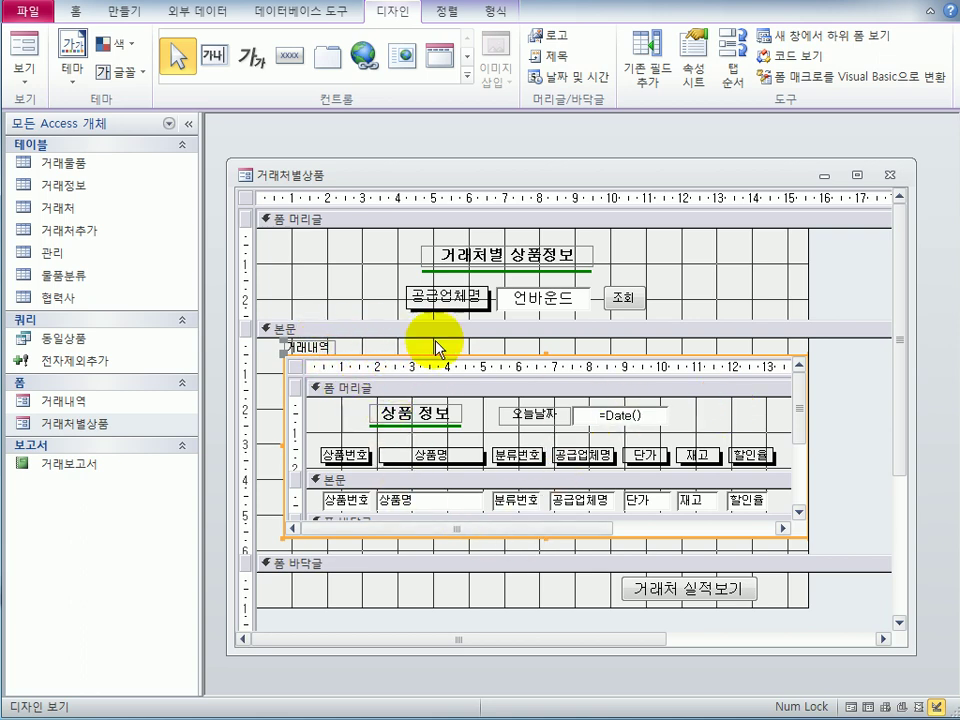
- Delete the subform's 거래내역 label and shift the subform slightly left within the 본문 section
click(333, 348)
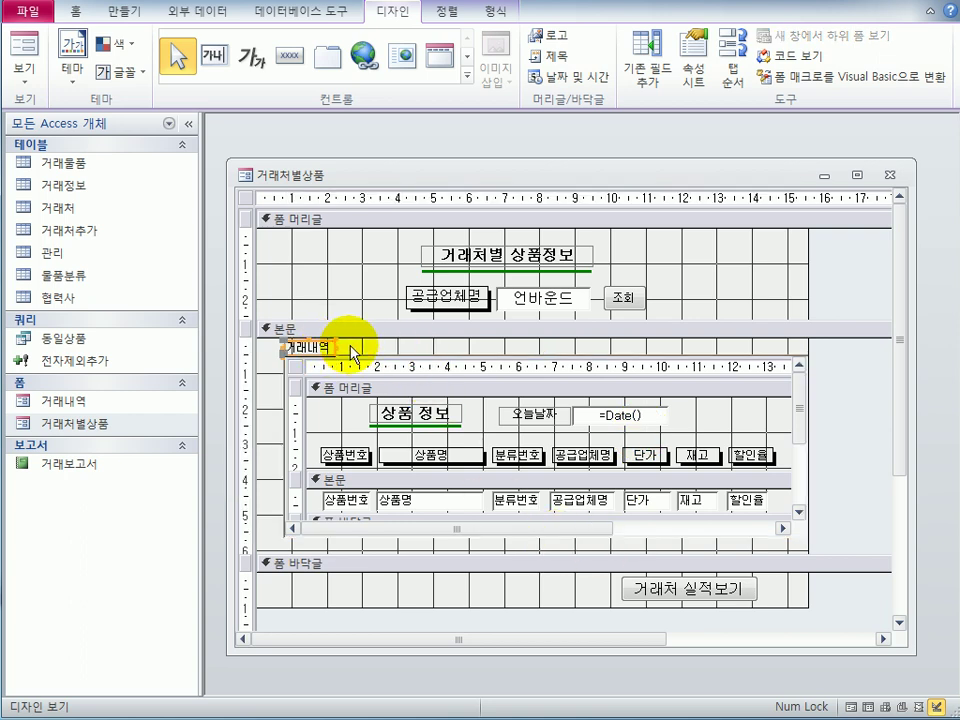
key(Delete)
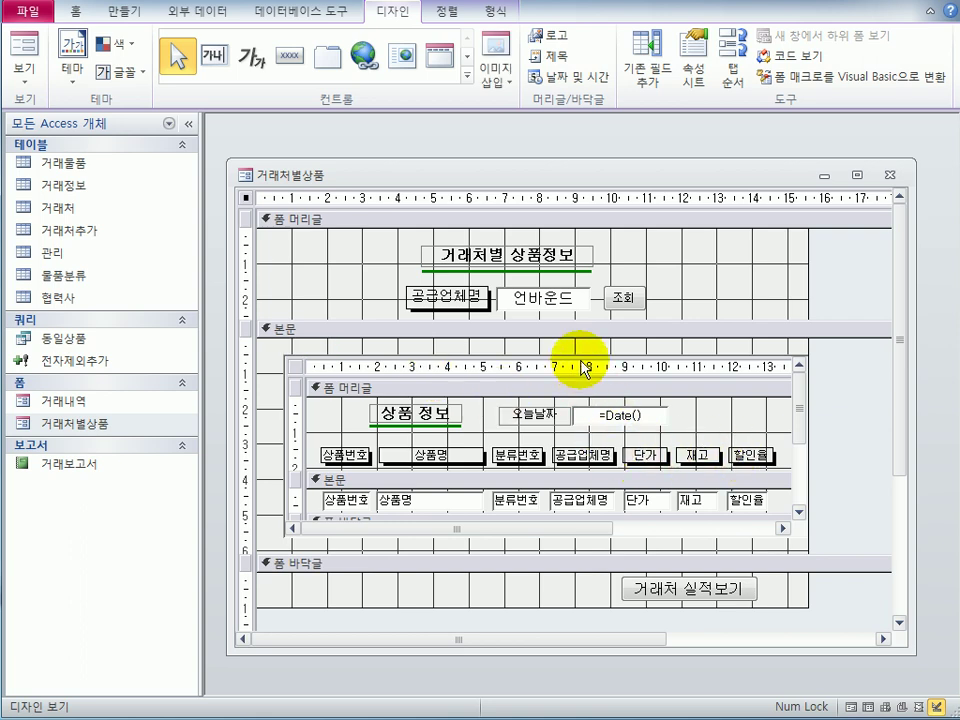
mouse_move(584, 366)
mouse_down()
mouse_move(567, 349)
mouse_move(571, 358)
mouse_up()
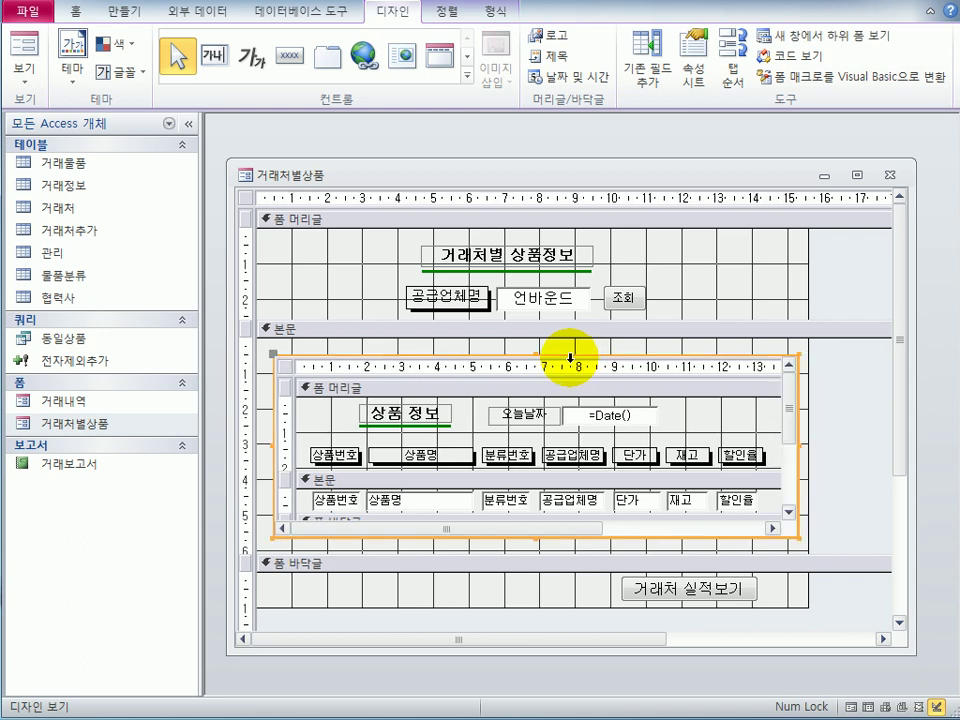
- Check the 거래처별상품 form with its subform in form view and close the form
click(24, 58)
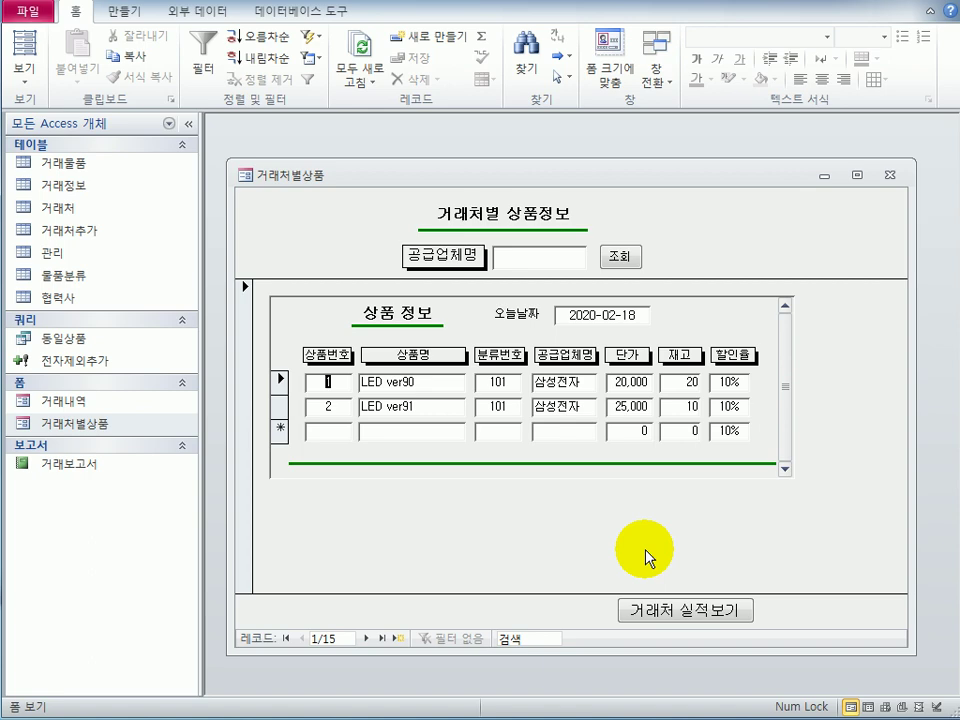
click(891, 180)
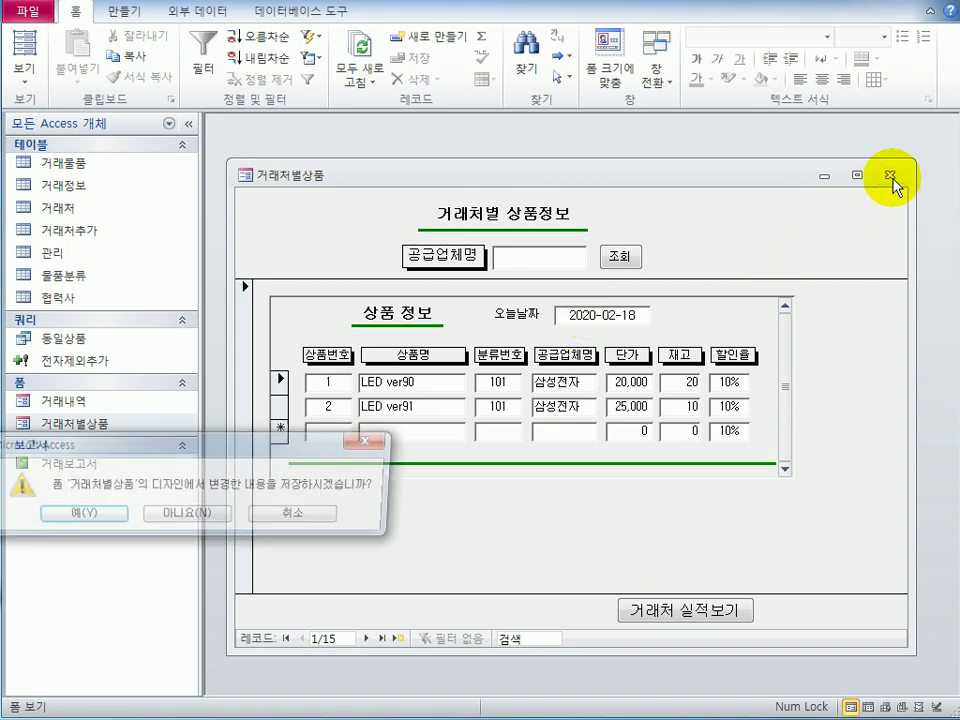
drag(270, 446, 486, 333)
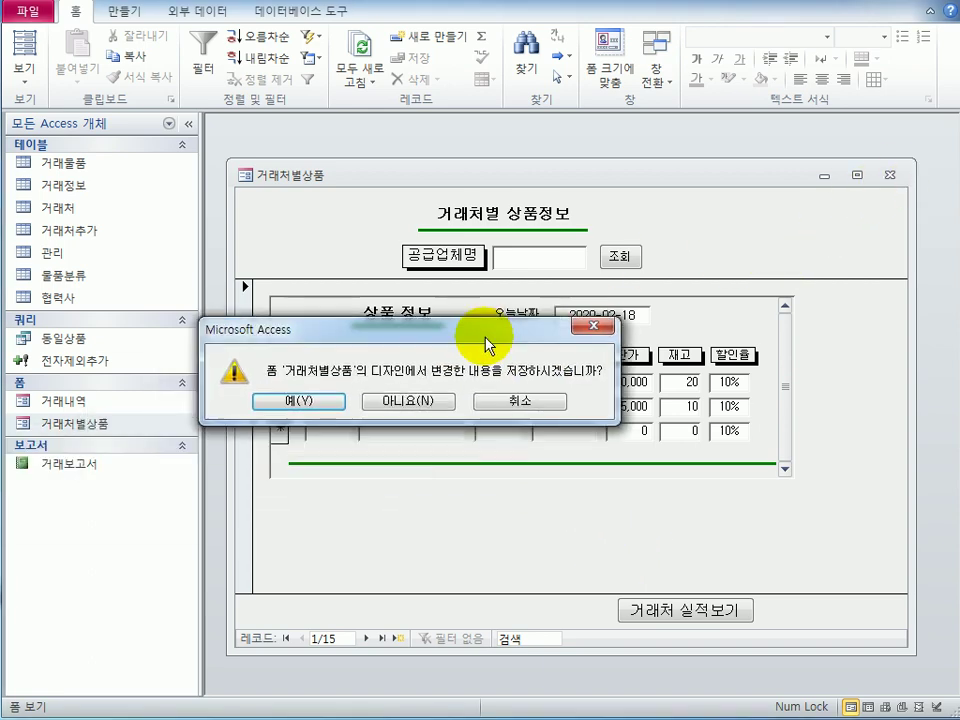
- Save the design changes to the 거래처별상품 form and reopen the form in Design view
click(292, 402)
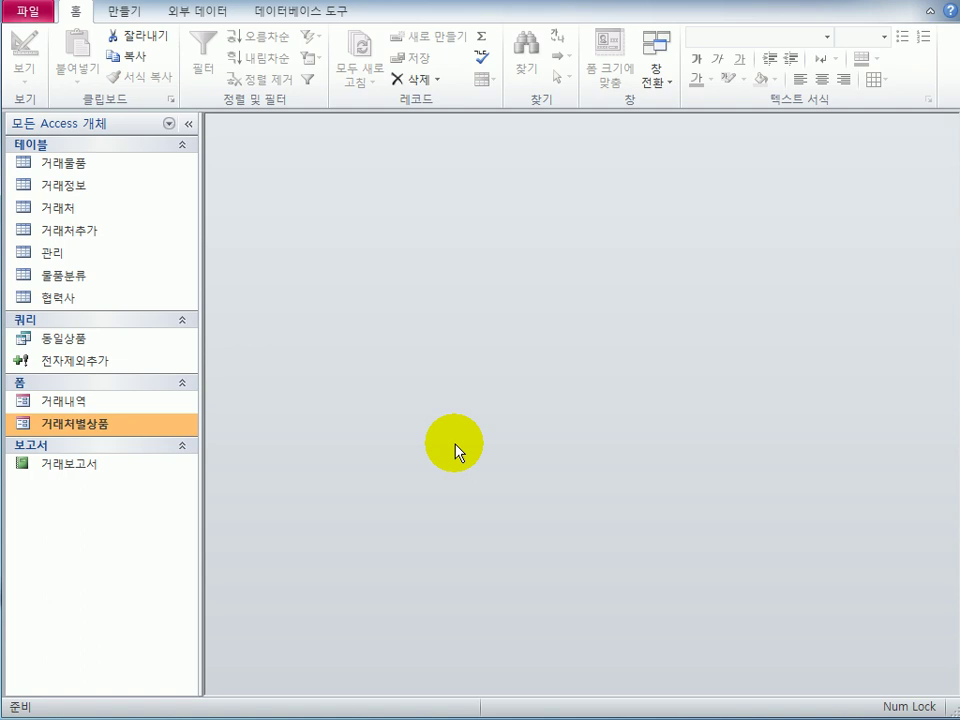
right_click(92, 426)
click(195, 478)
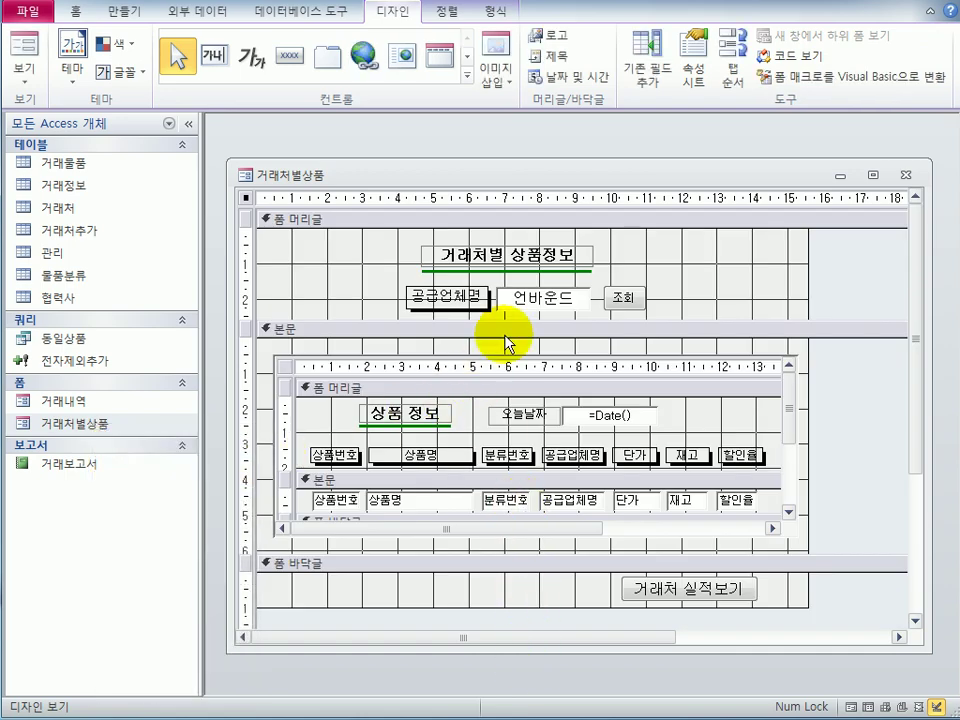
- Show the property sheet and set the cmd조회 button's On Click event to [이벤트 프로시저], opening its code
click(694, 62)
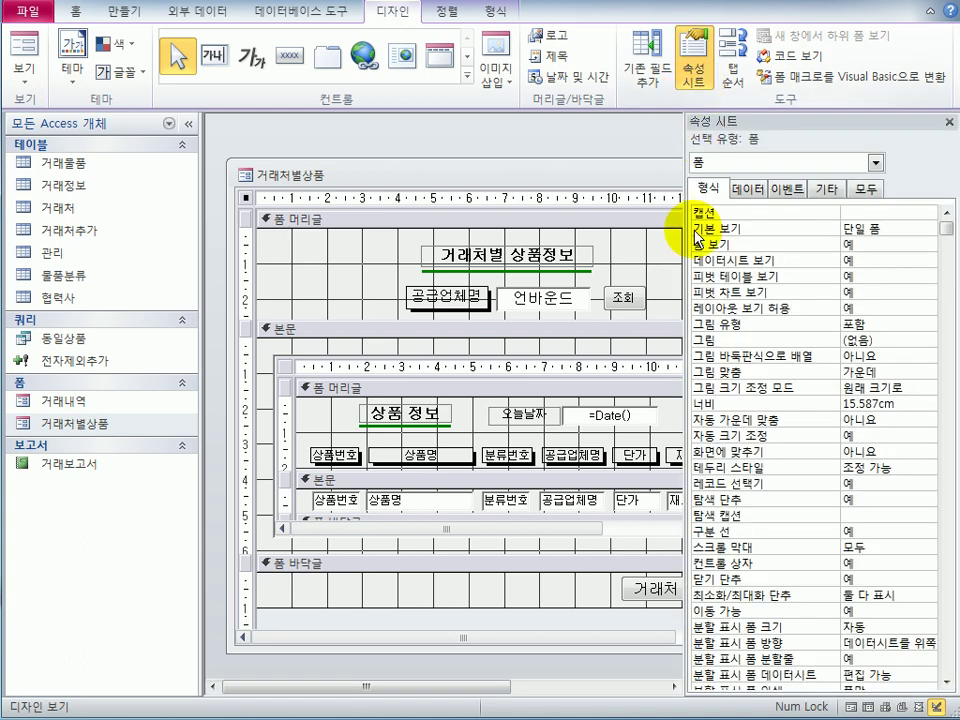
click(574, 306)
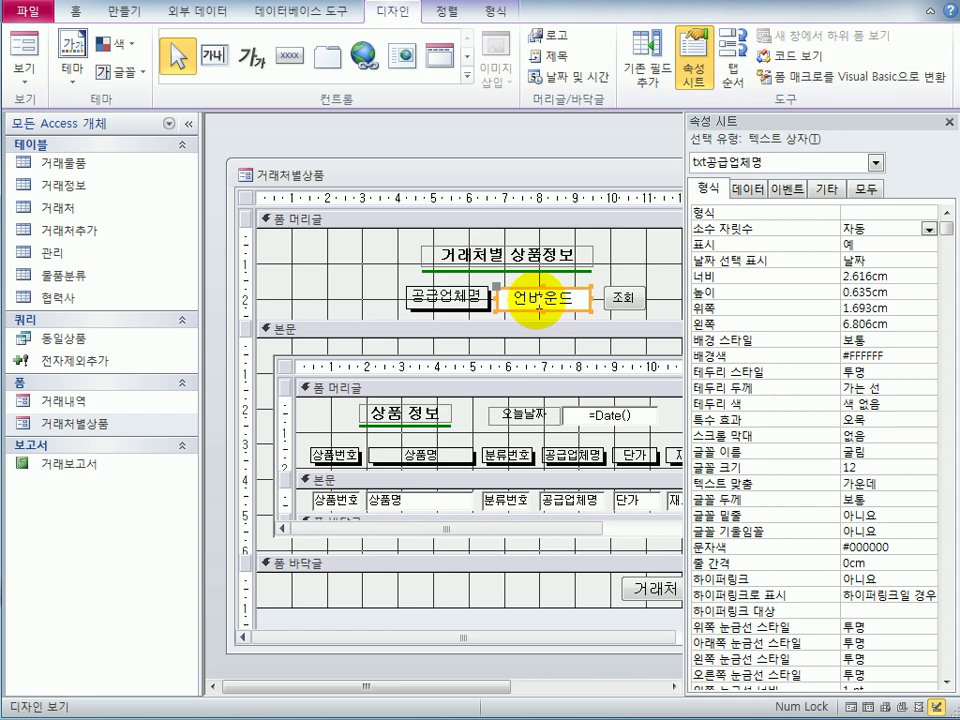
click(619, 300)
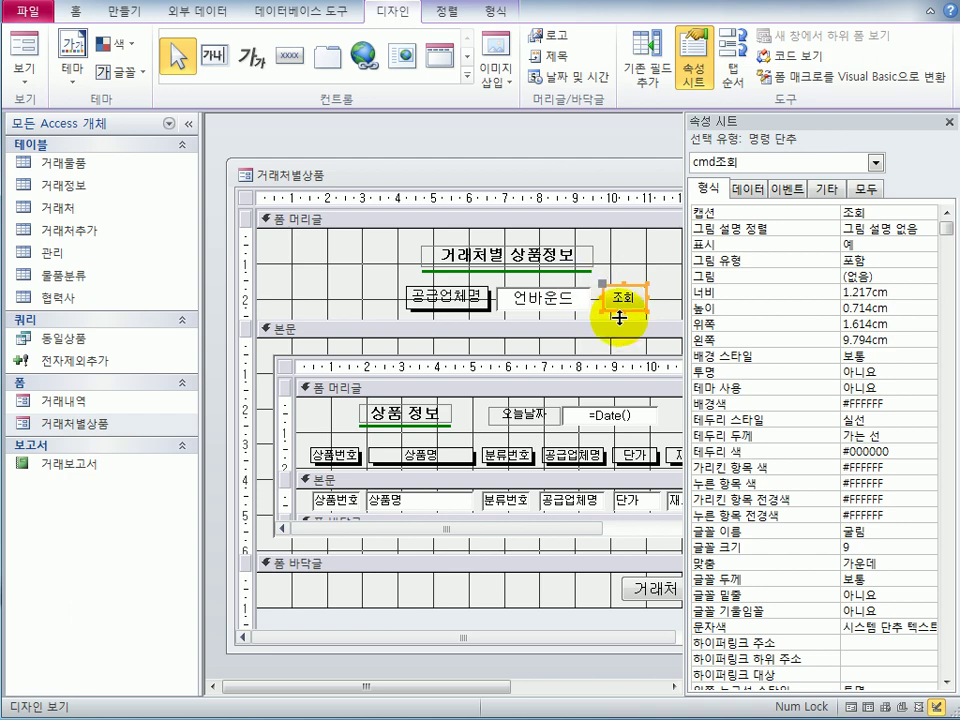
click(787, 190)
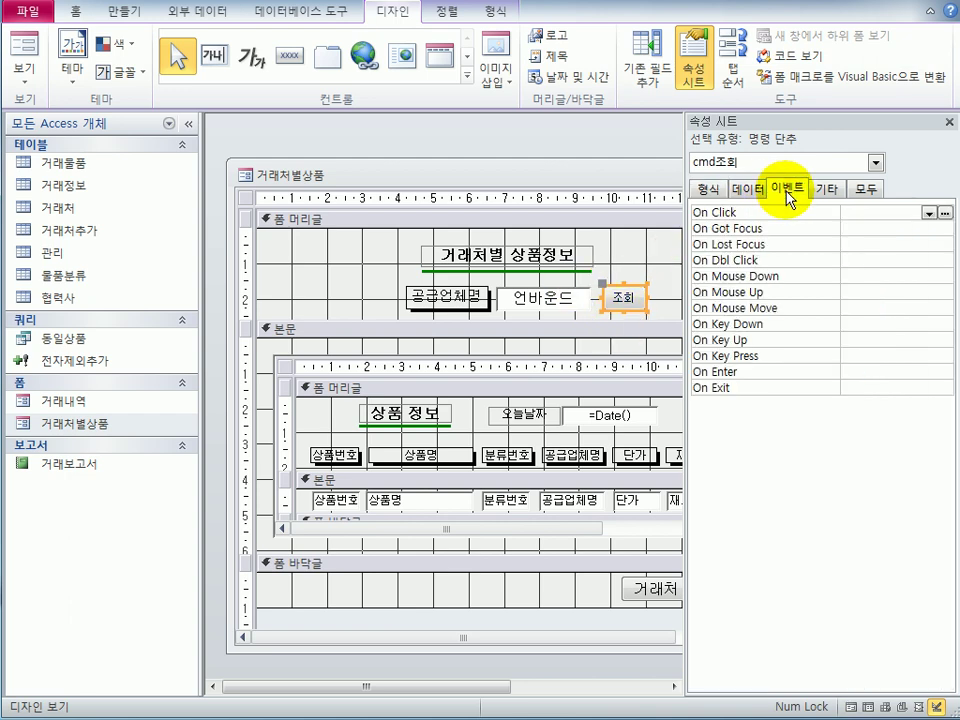
click(868, 212)
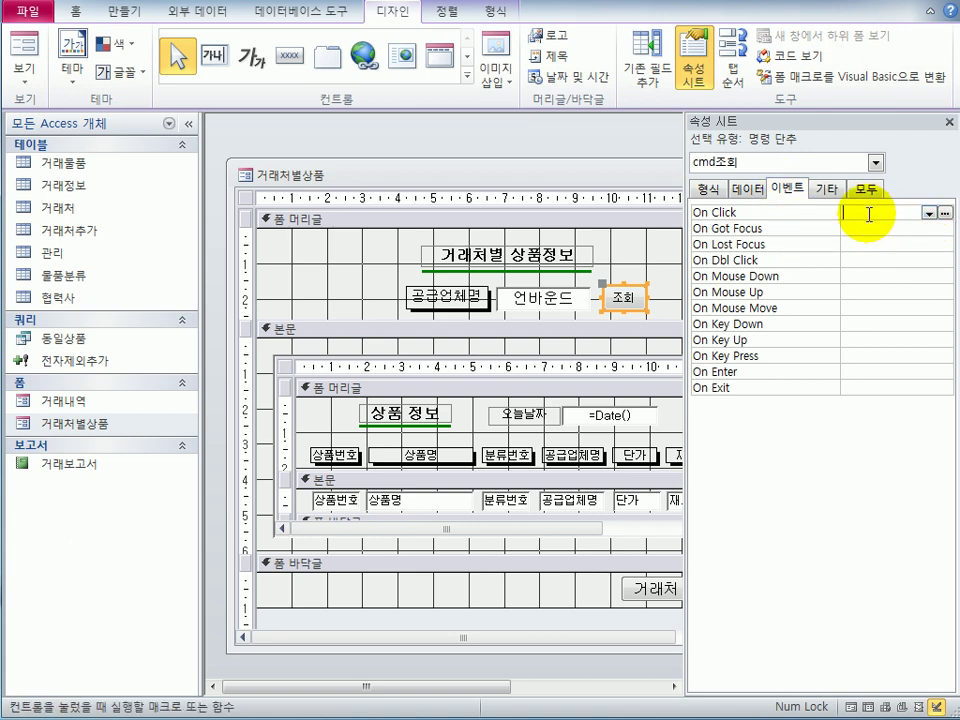
click(928, 215)
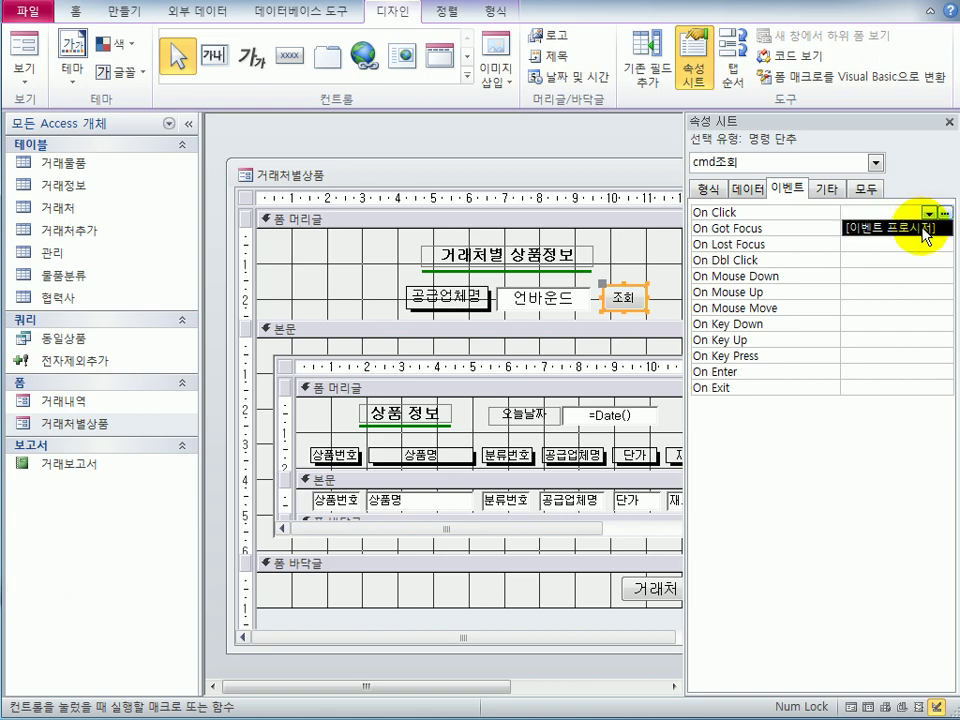
click(924, 230)
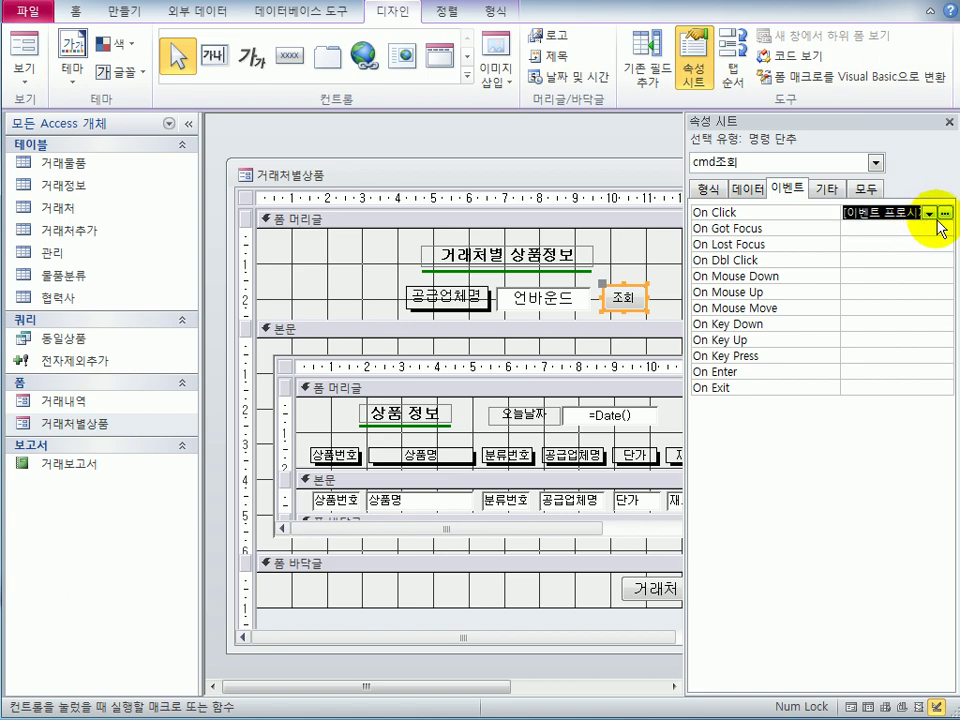
click(944, 213)
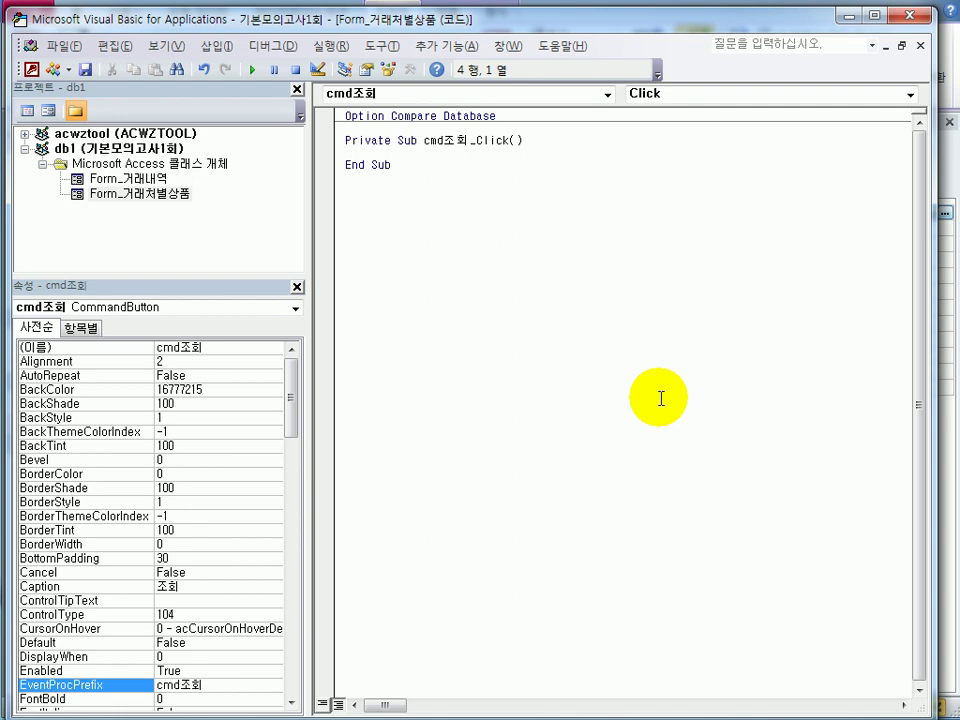
- Begin an indented statement with Me.RecordSource inside the cmd조회_Click procedure
key(Tab)
text(me.re)
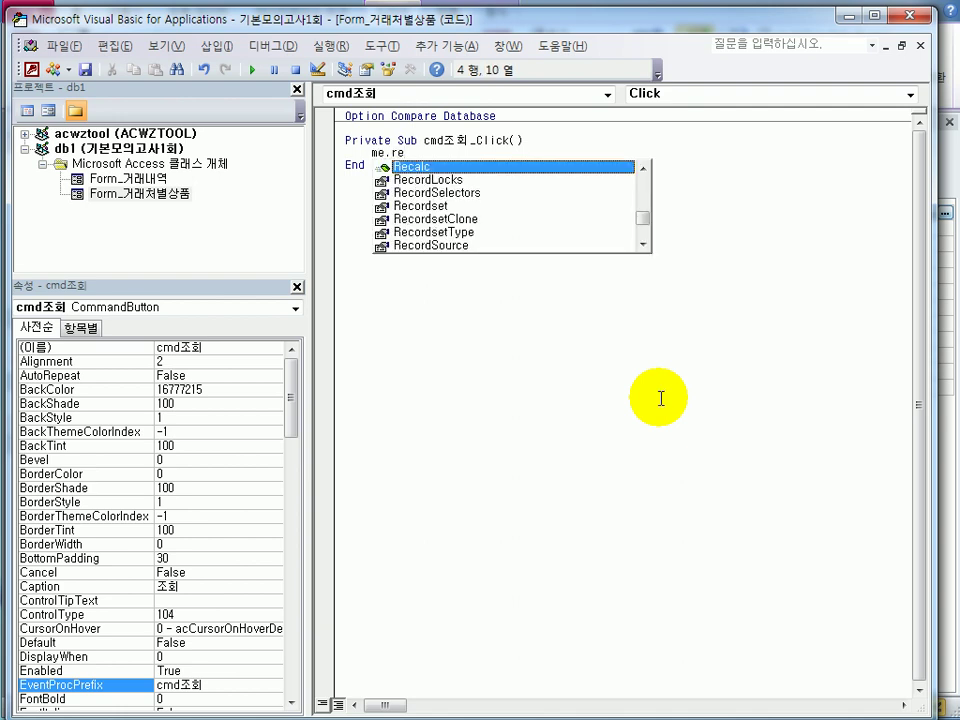
key(Down)
key(Down)
key(Down)
key(Down)
key(Down)
key(Down)
key(Tab)
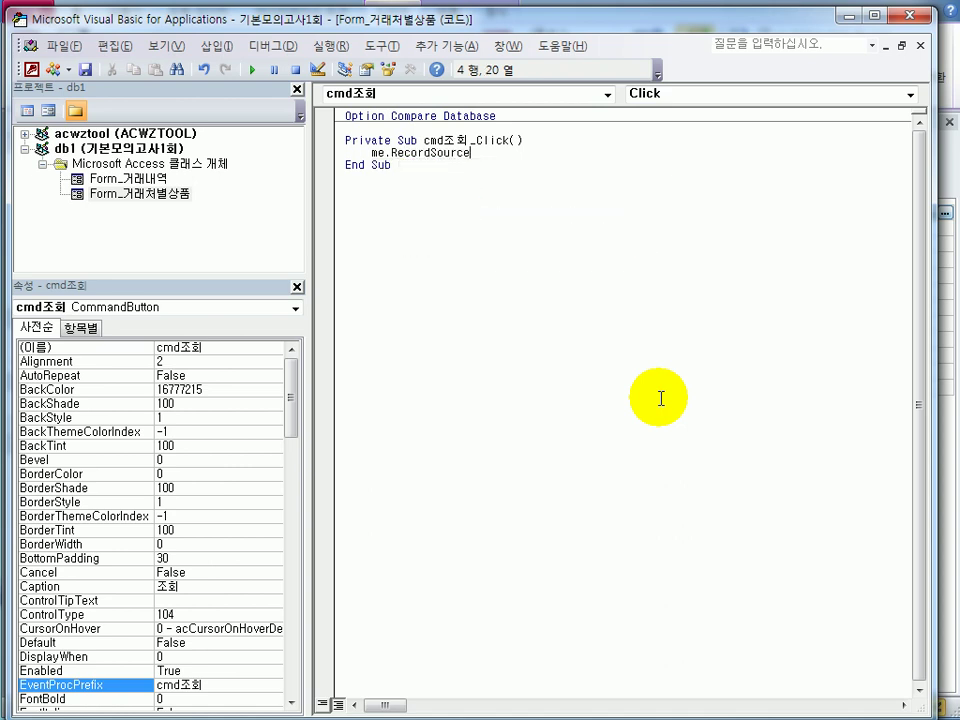
- Assign the record source a string that starts with "select 공급업체명
text(=)
text(")
text(se)
text(lect )
text(rh)
key(BackSpace)
key(BackSpace)
key(Hangul)
text(공급업체명 )
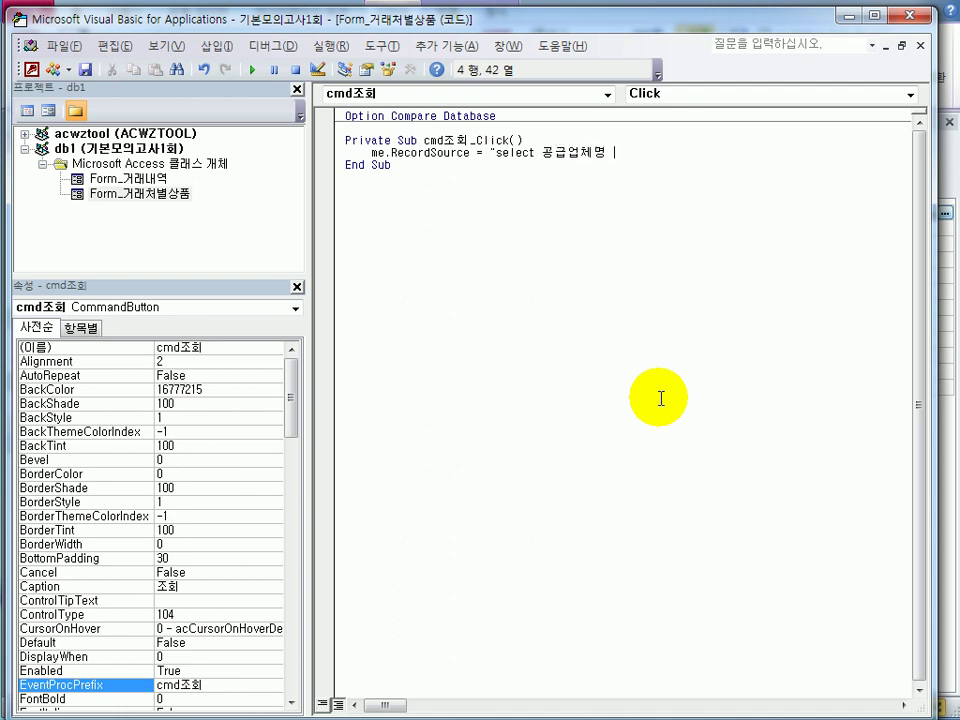
- Continue the query string with from 거래물품 where 공급업체명
text(from 거래물품)
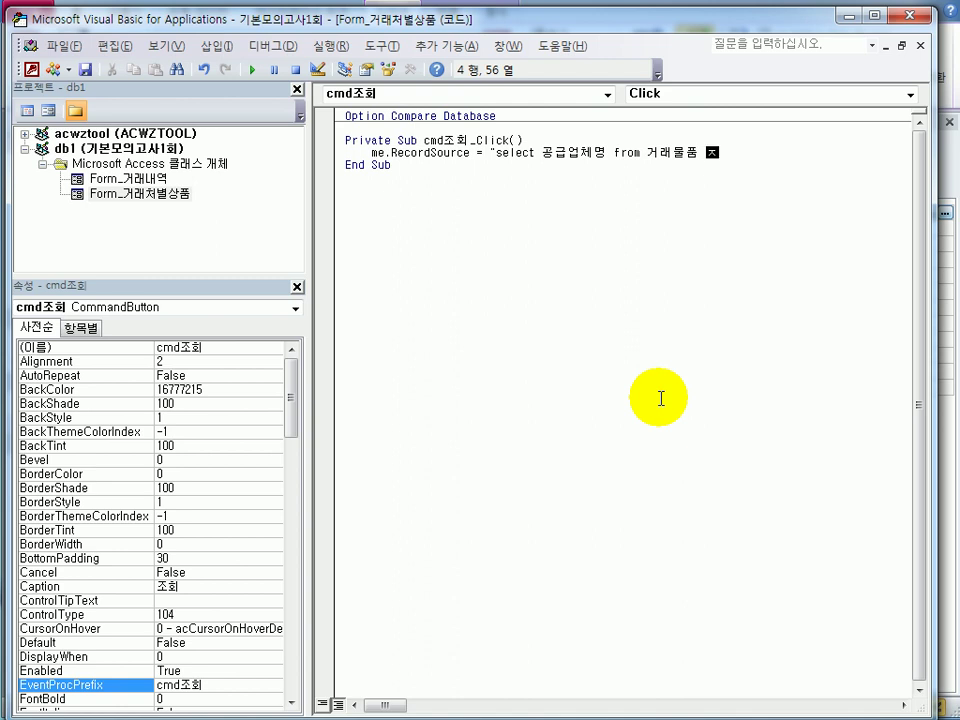
text(where)
text(rhd)
key(BackSpace)
key(BackSpace)
key(BackSpace)
text(공급업체명)
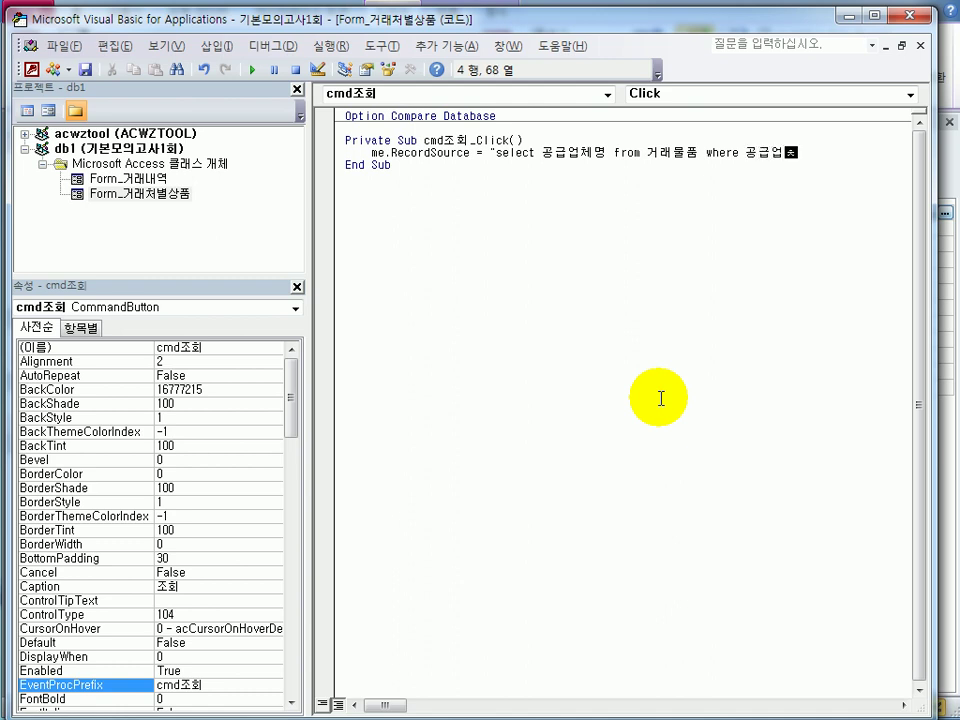
- Complete the where condition with = txt공급업체명 and close the string with a double quotation mark
text( = ㅅ)
key(BackSpace)
key(Hangul)
text(txt)
key(Hangul)
text(공급업체)
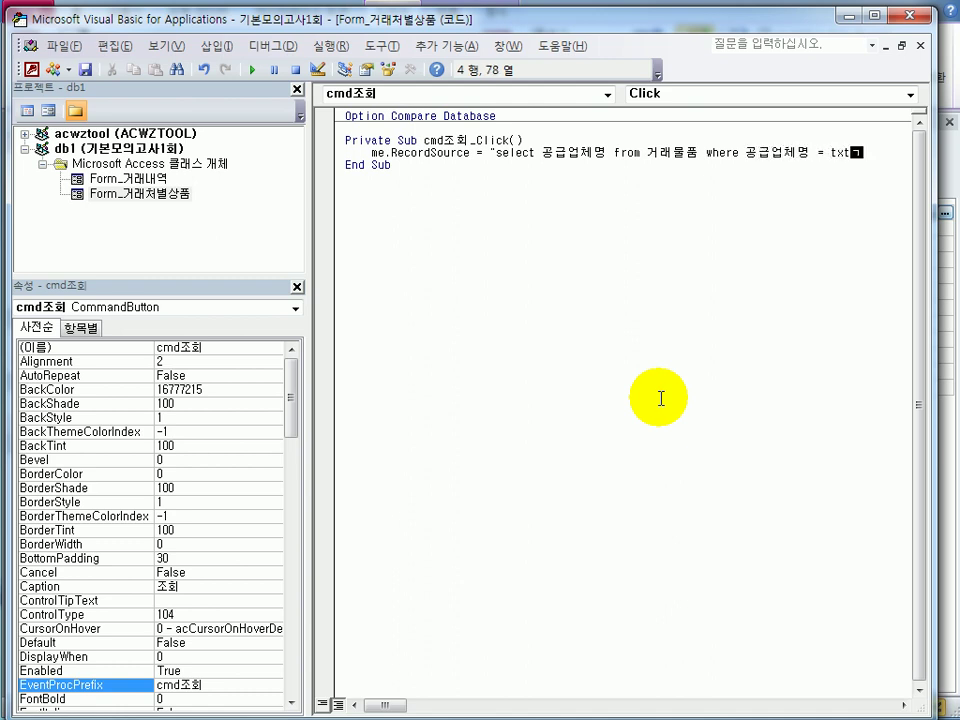
text(명")
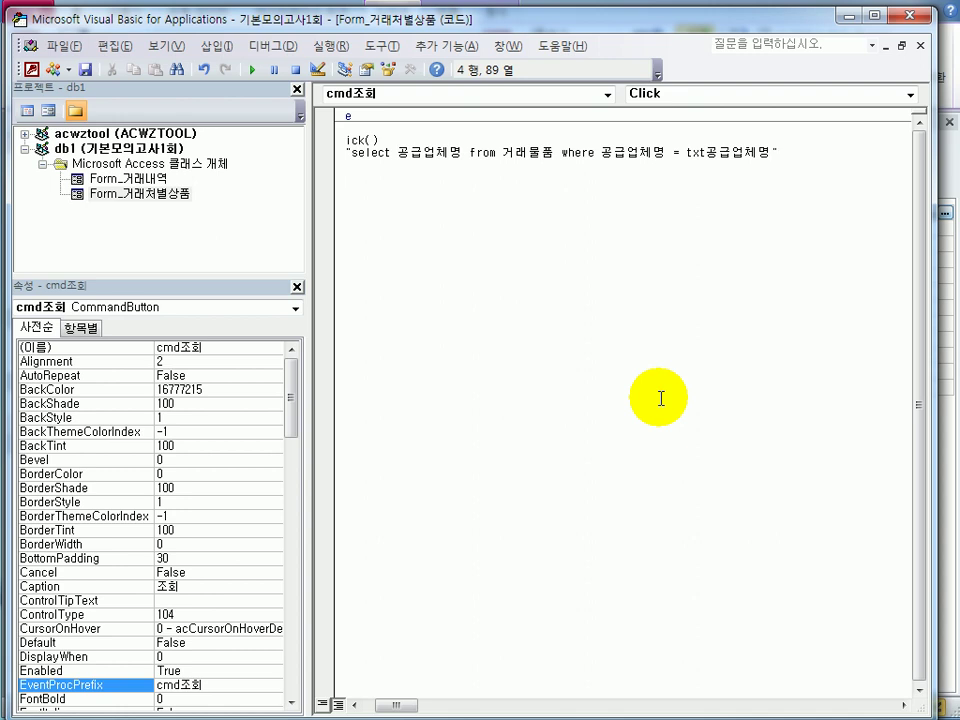
- Enclose txt공급업체명 in single quotation marks within the query string
click(684, 153)
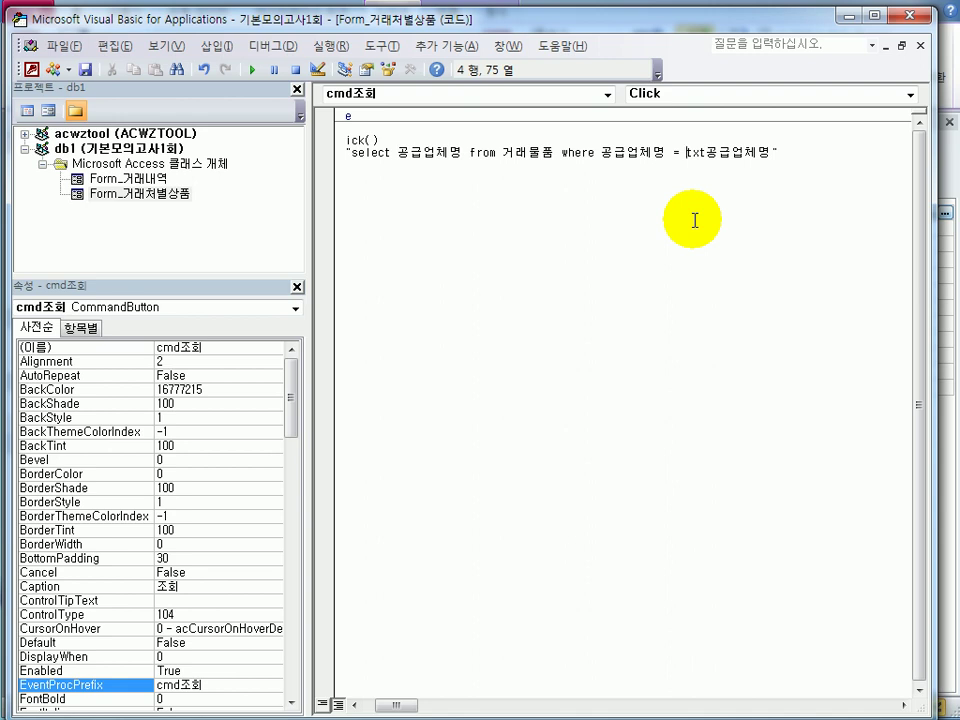
text(')
key(Right)
key(Right)
key(Right)
key(Right)
key(Right)
key(Right)
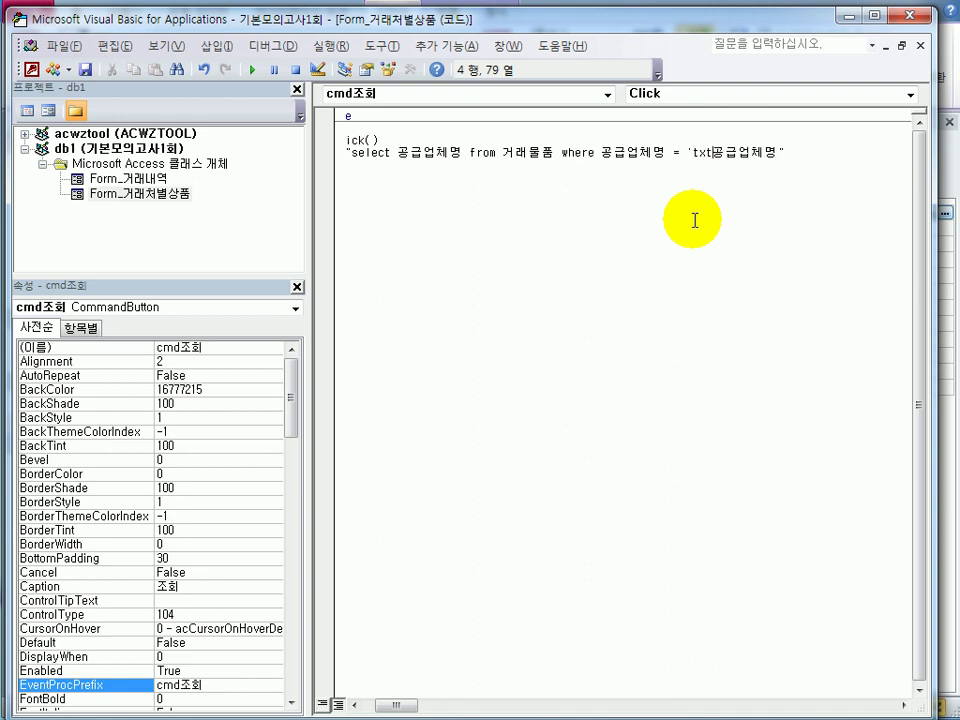
key(Right)
key(Right)
text(')
- End the string after the opening single quote with a double quotation mark and add & before txt공급업체명
key(Left)
key(Left)
key(Left)
key(Left)
key(Left)
key(Left)
key(Left)
key(Left)
key(Left)
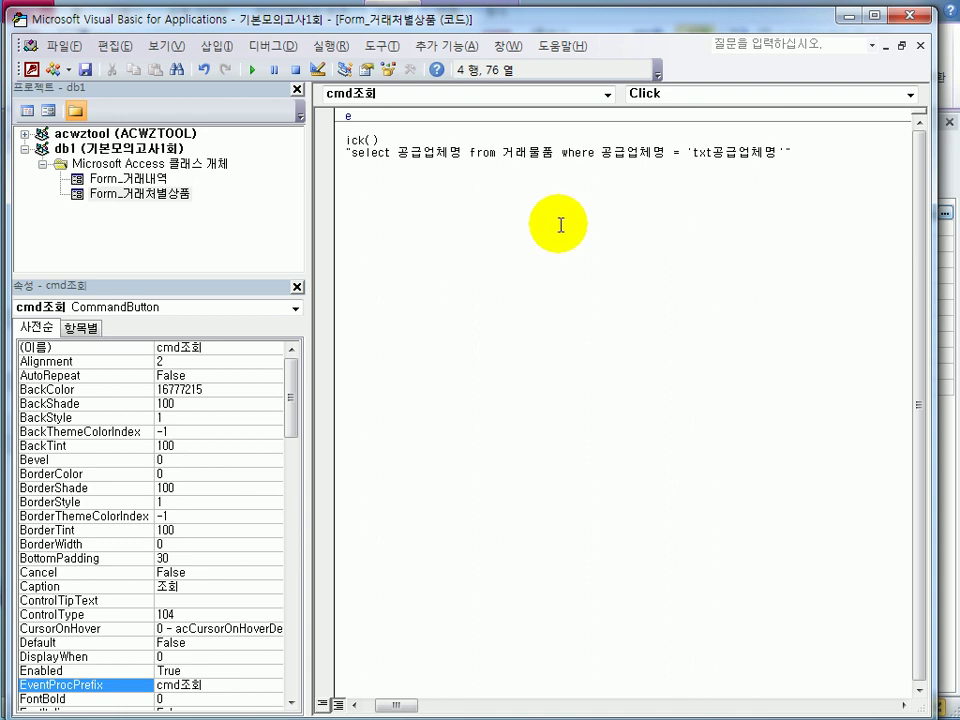
drag(346, 152, 630, 157)
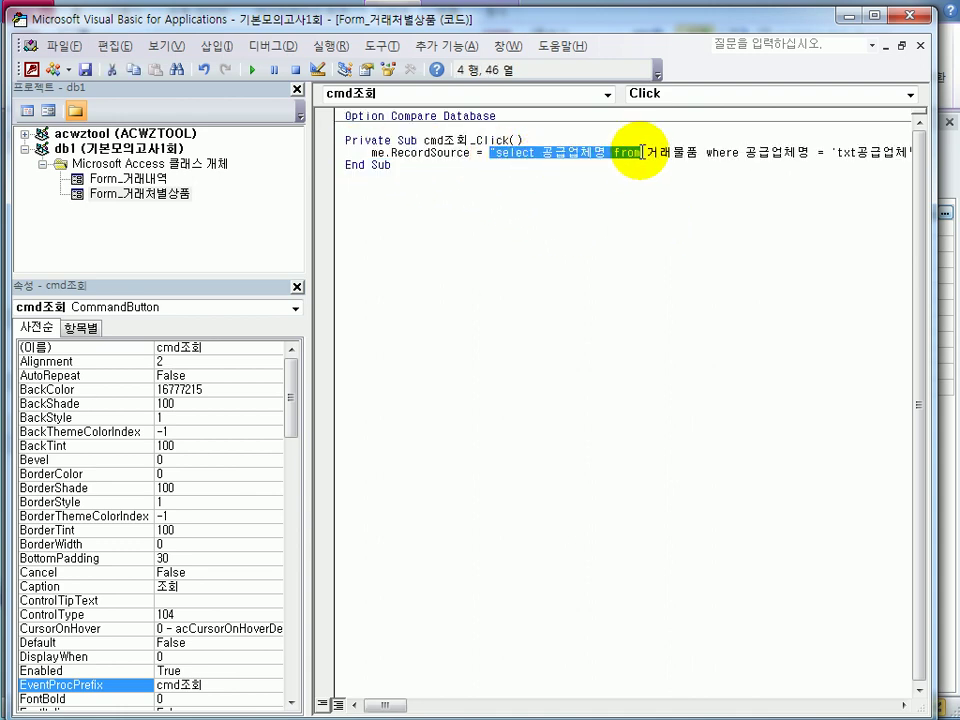
click(838, 152)
text(")
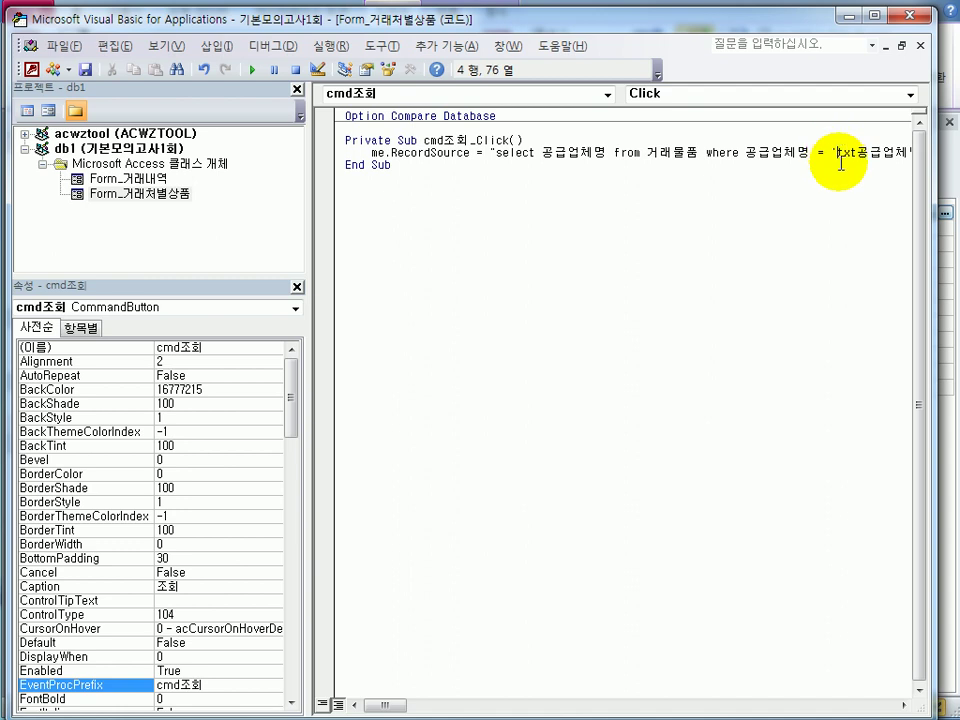
key(Right)
text(&)
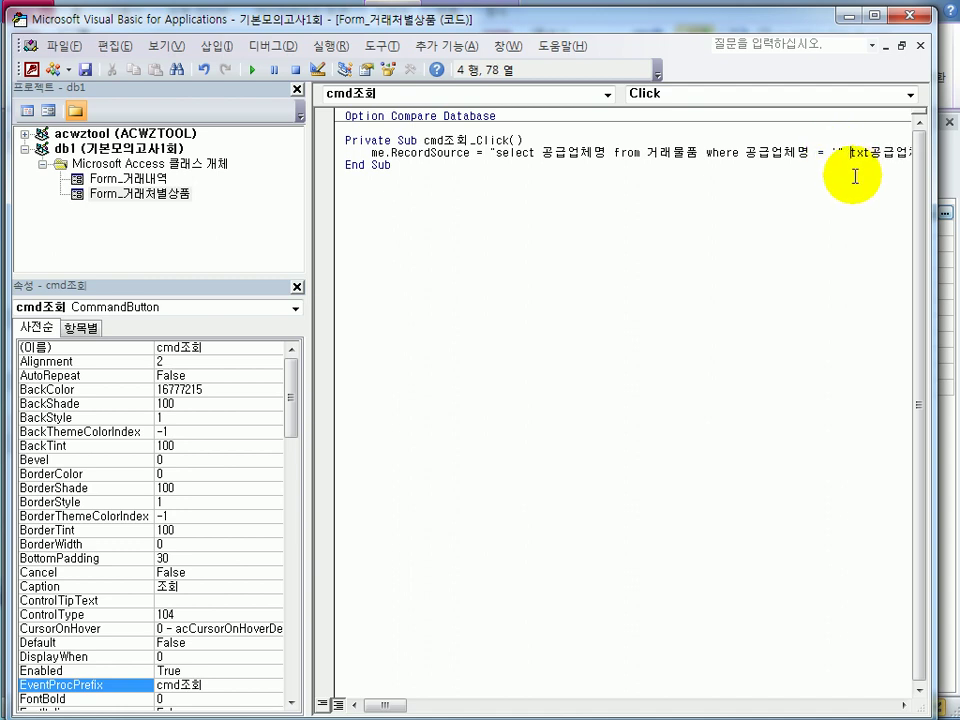
- Append & "'" after txt공급업체명 so the closing single quote is concatenated as its own string
key(Right)
key(Right)
key(Right)
key(Right)
key(Right)
key(Right)
key(Right)
key(Right)
text(& ")
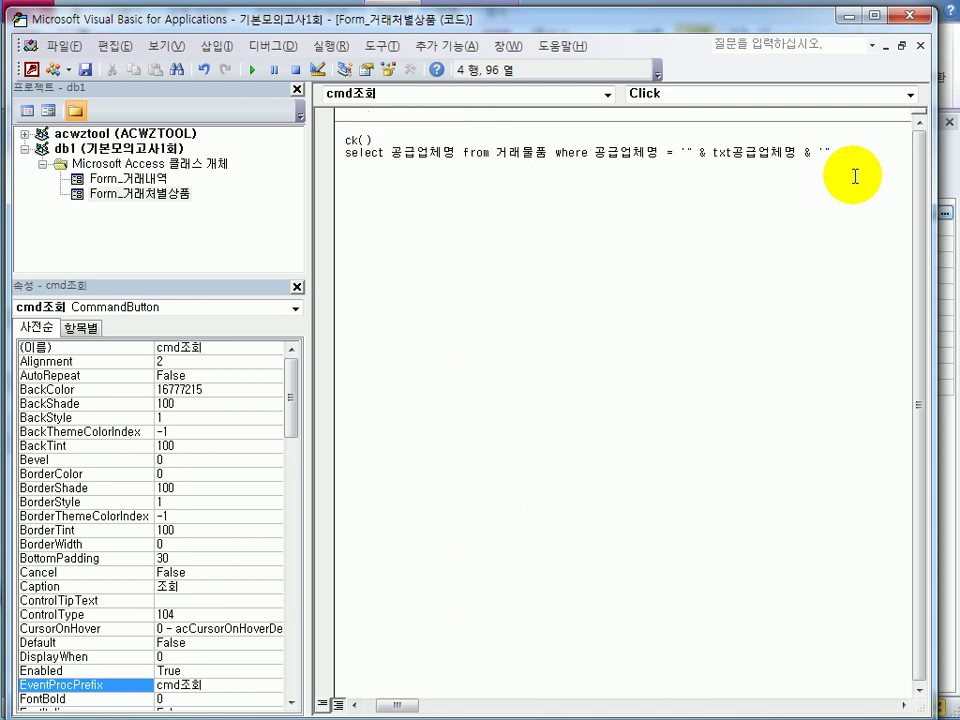
text(')
- Check the single and double quotation marks on both sides of txt공급업체명 in the statement
click(688, 152)
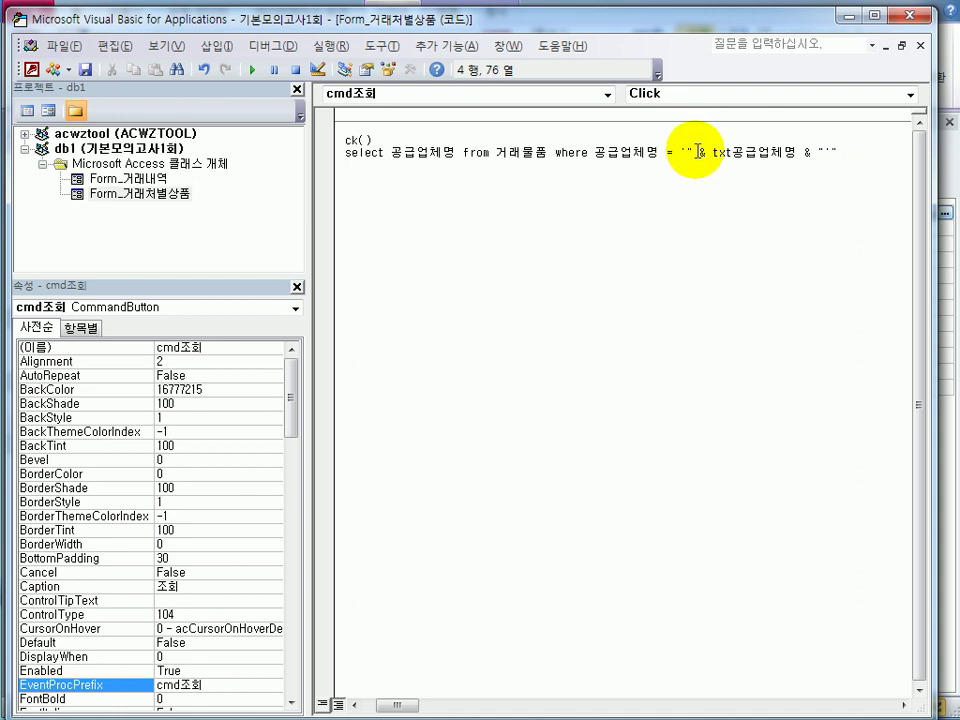
text(')
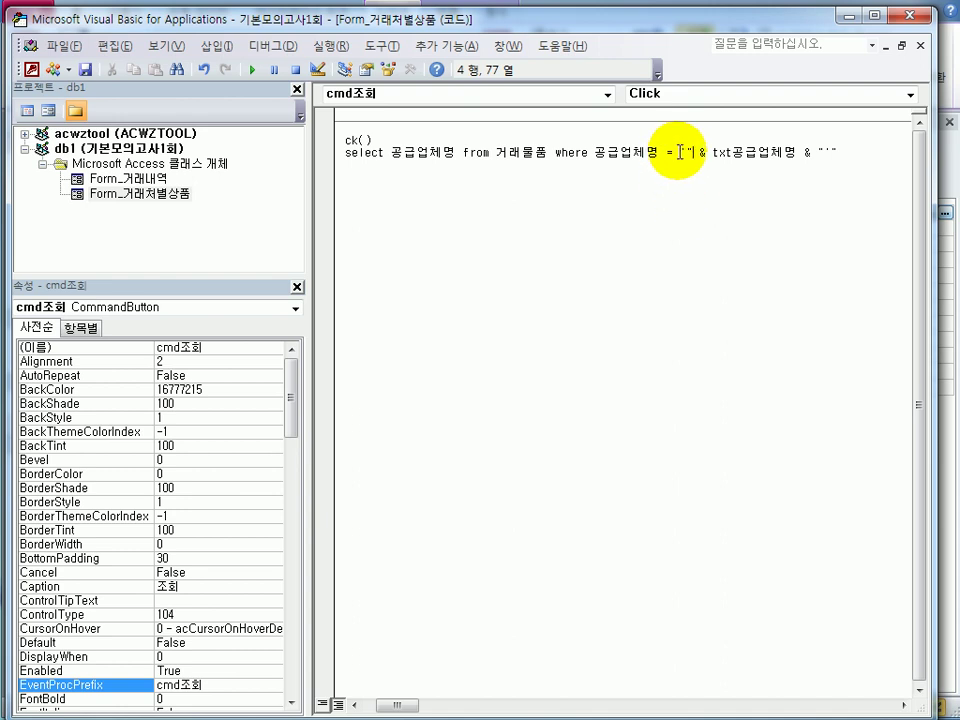
drag(685, 153, 698, 156)
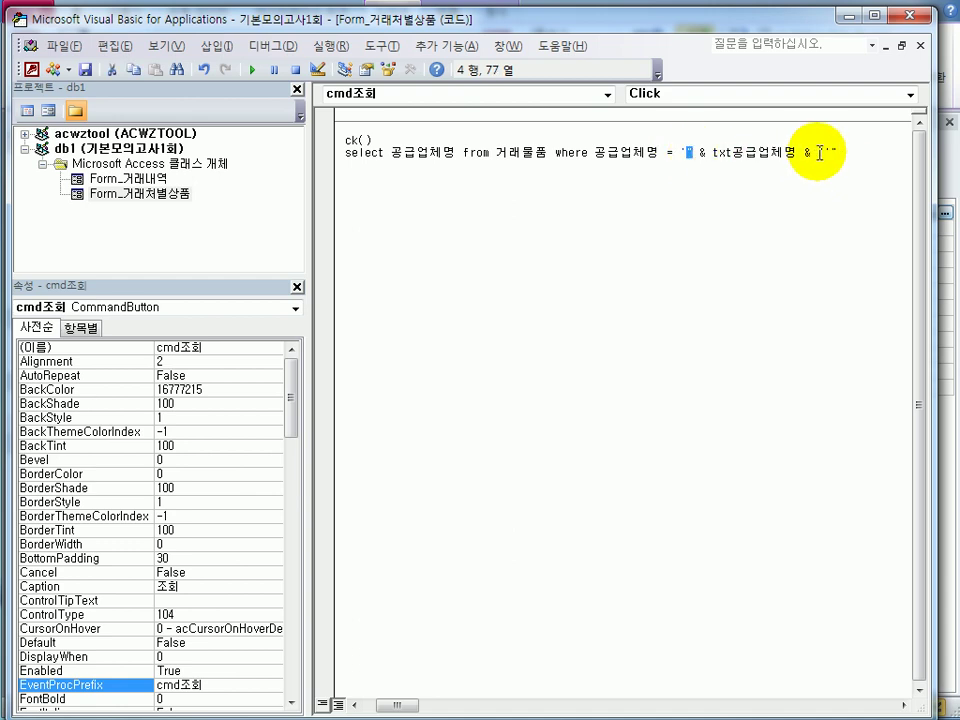
click(817, 152)
drag(817, 152, 842, 153)
click(845, 180)
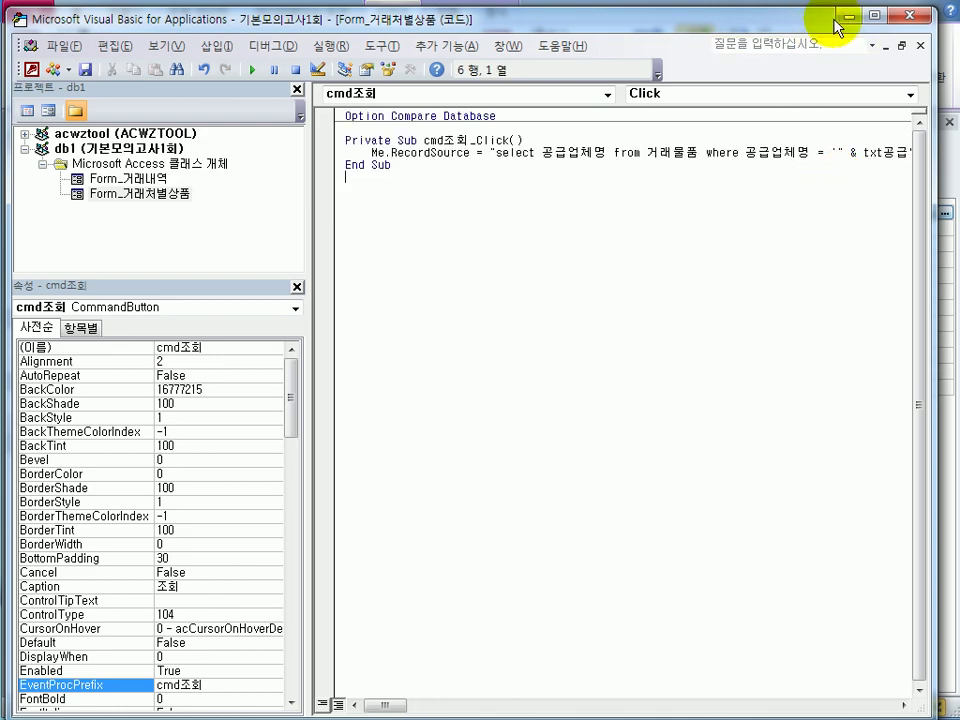
- Close the code editor and the property sheet, then close the 거래처별상품 form with its design changes saved
click(910, 17)
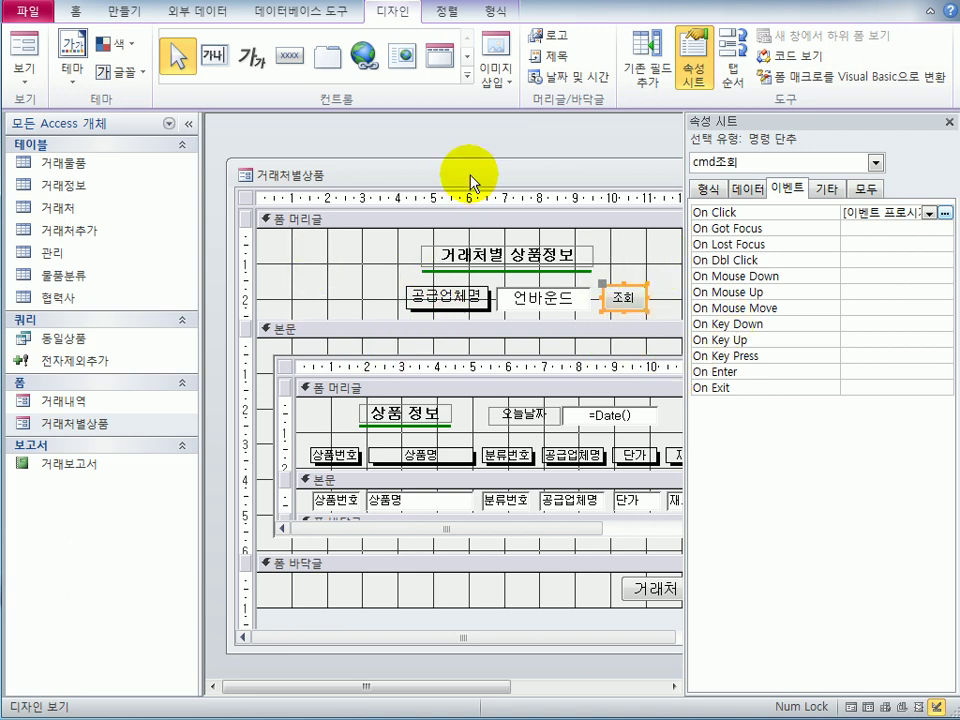
click(949, 122)
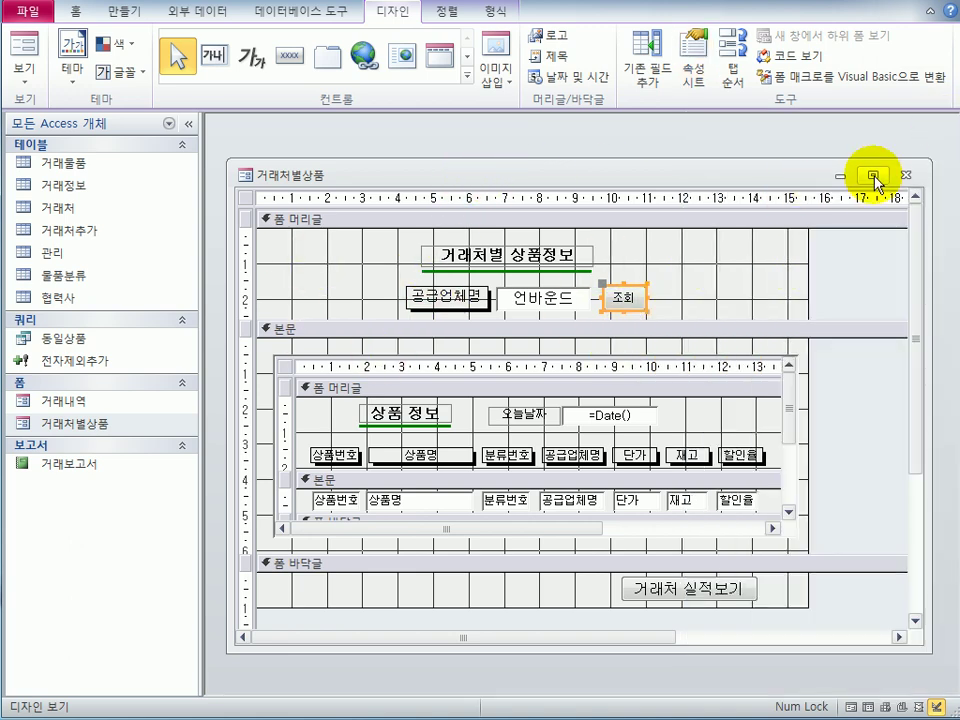
click(906, 178)
drag(257, 428, 585, 319)
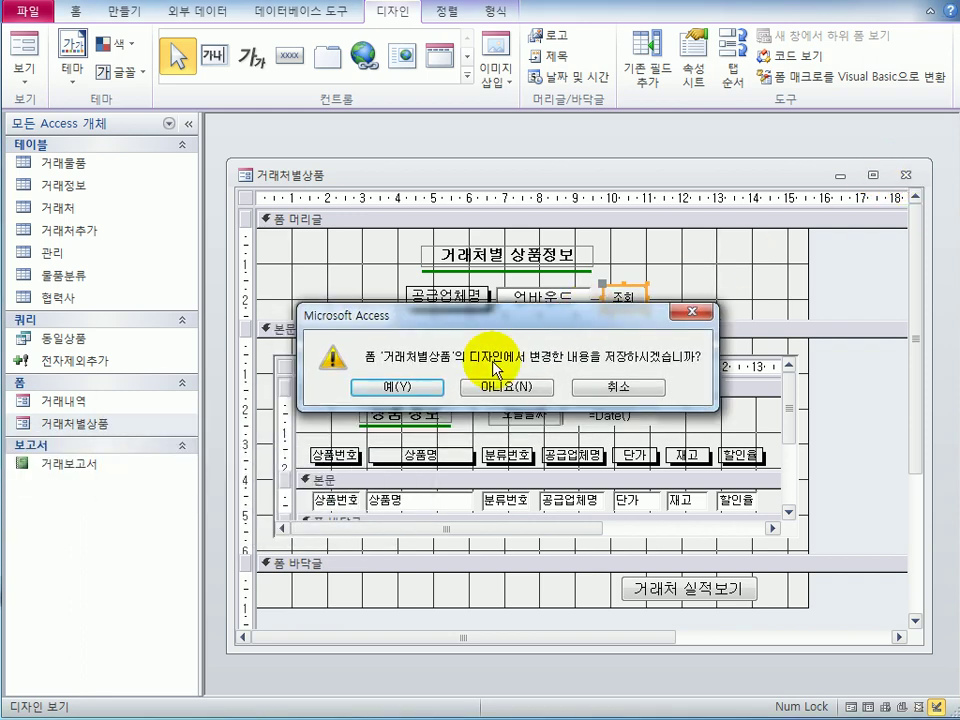
click(404, 397)
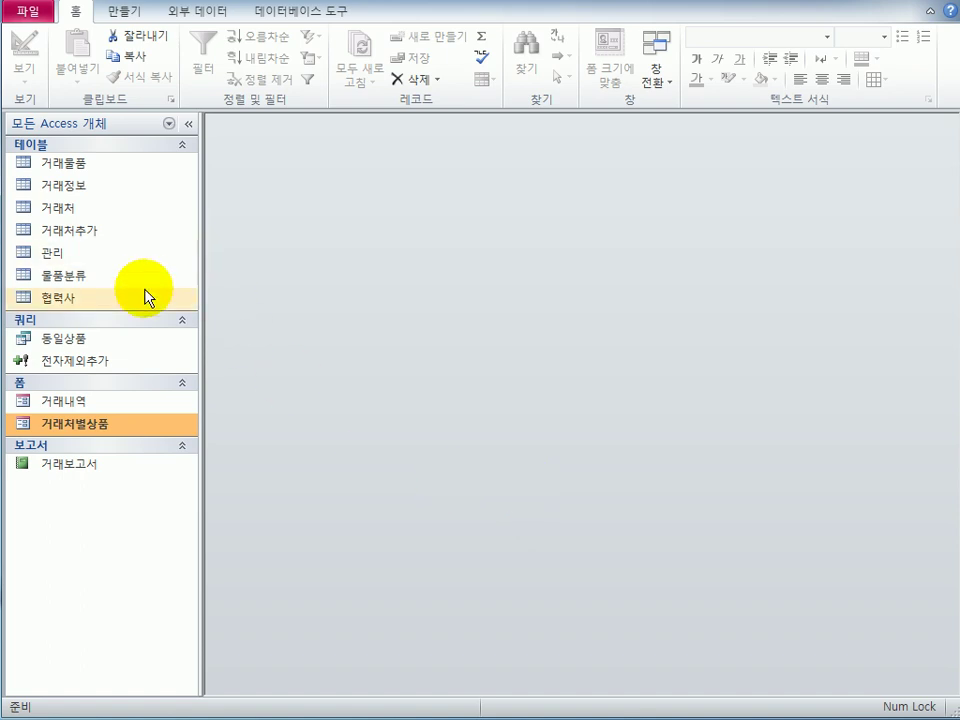
- Open the 거래처별상품 form, and look up the supplier name 대웅제약 in the 거래처 table
double_click(125, 430)
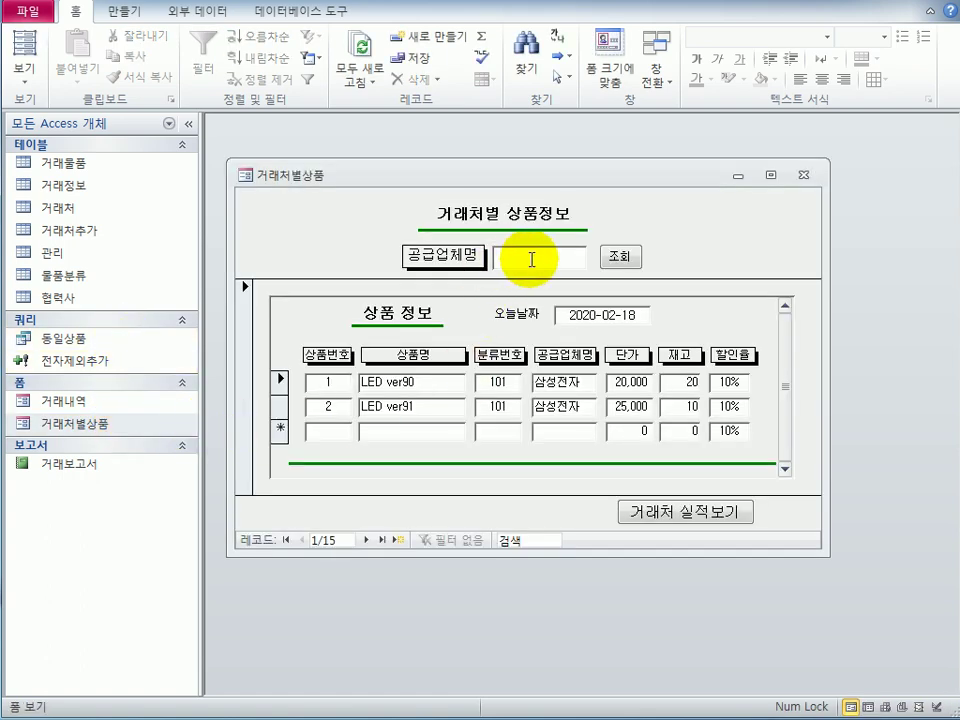
click(85, 212)
double_click(85, 214)
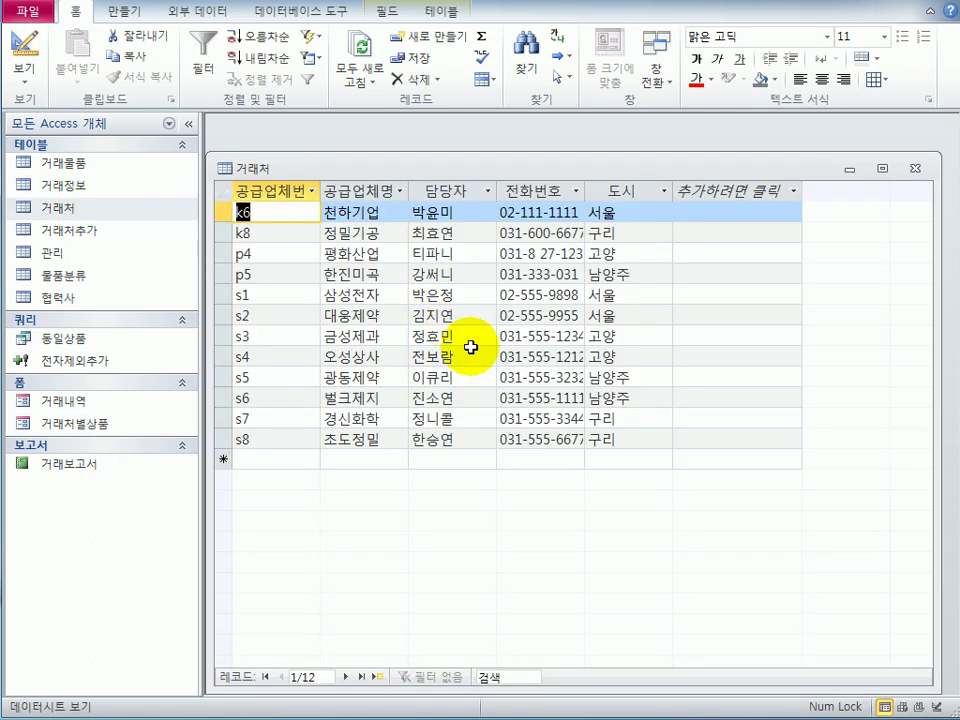
click(372, 314)
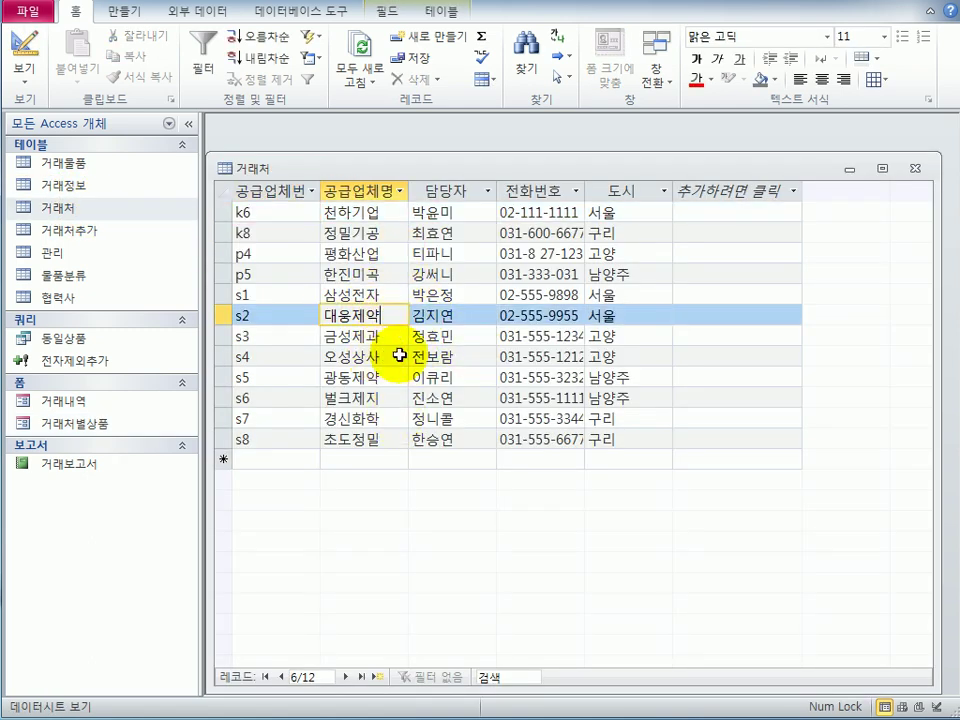
- Test the 조회 query on the 거래처별상품 form with the supplier name 대웅제약, then close the form
click(914, 168)
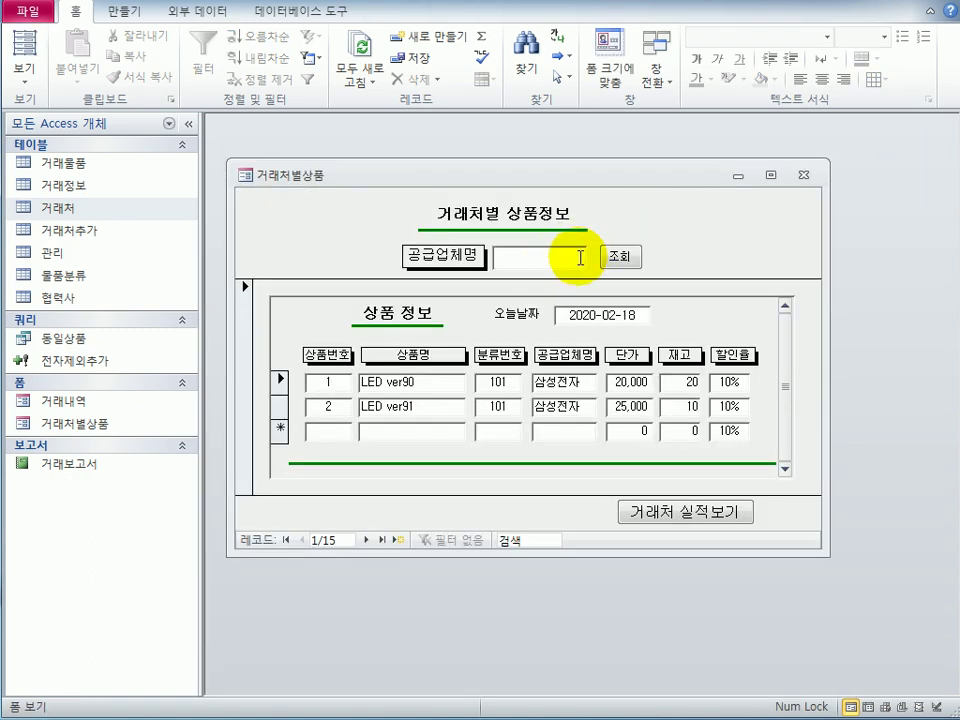
click(584, 257)
text(ㄷ대웅제약)
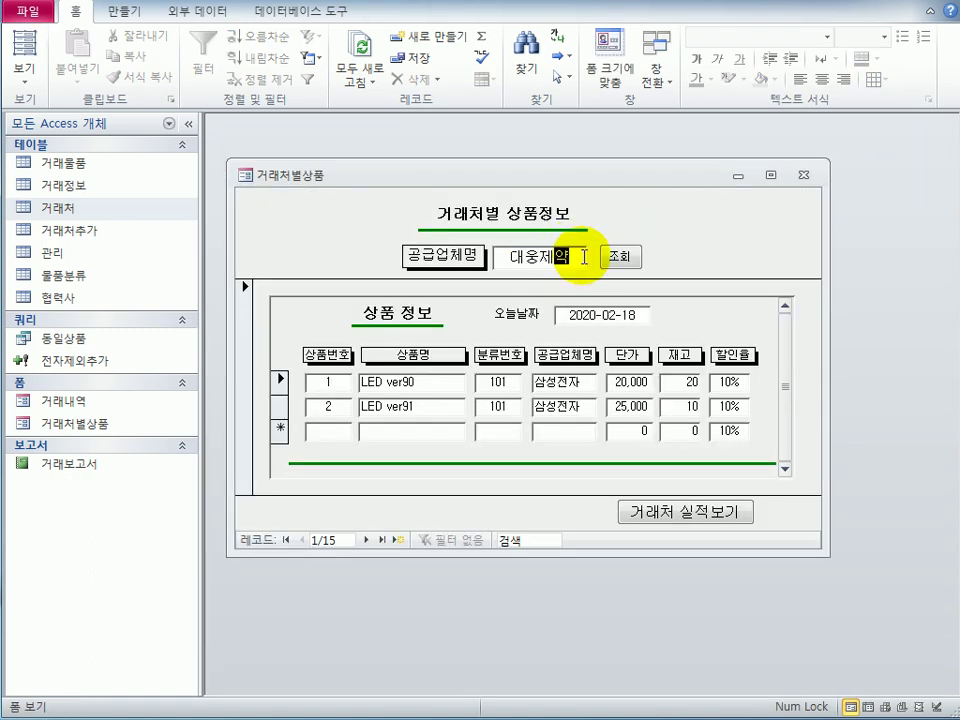
click(626, 258)
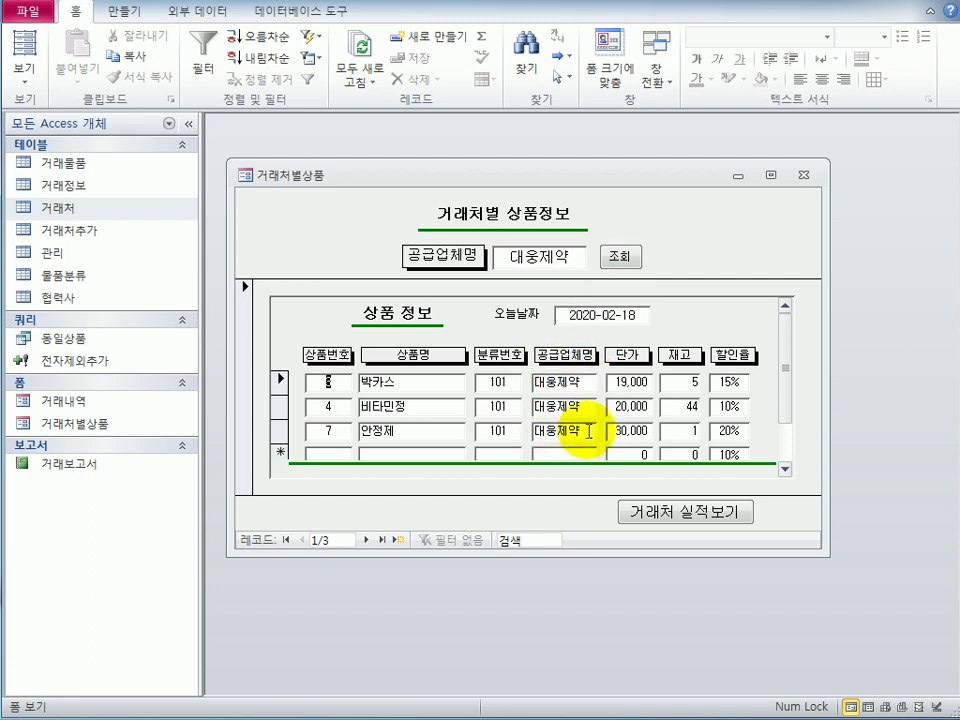
click(574, 259)
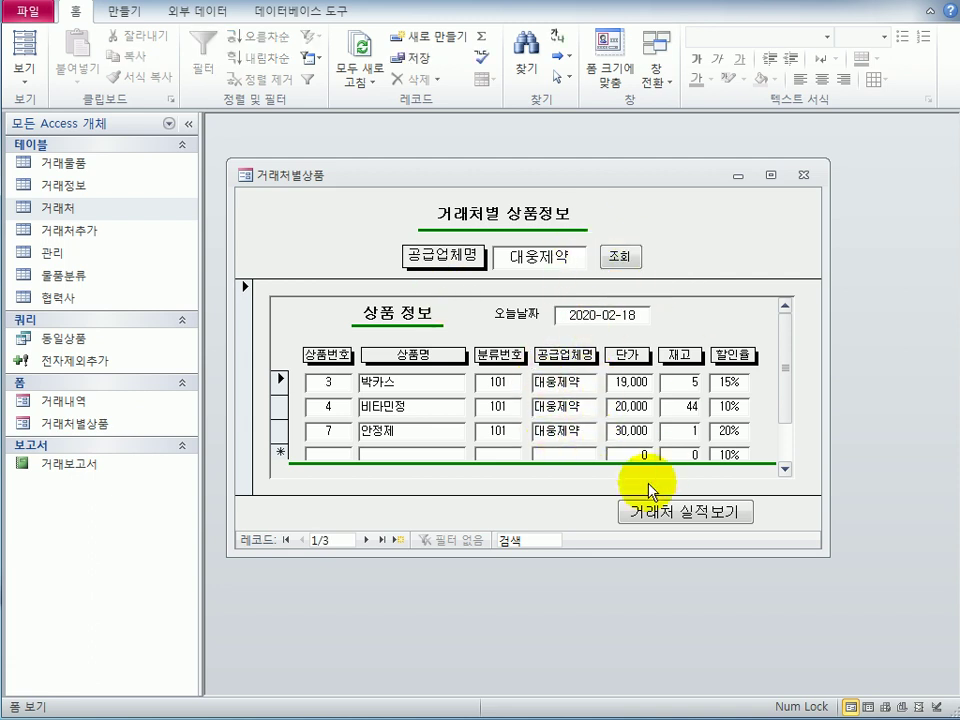
click(803, 175)
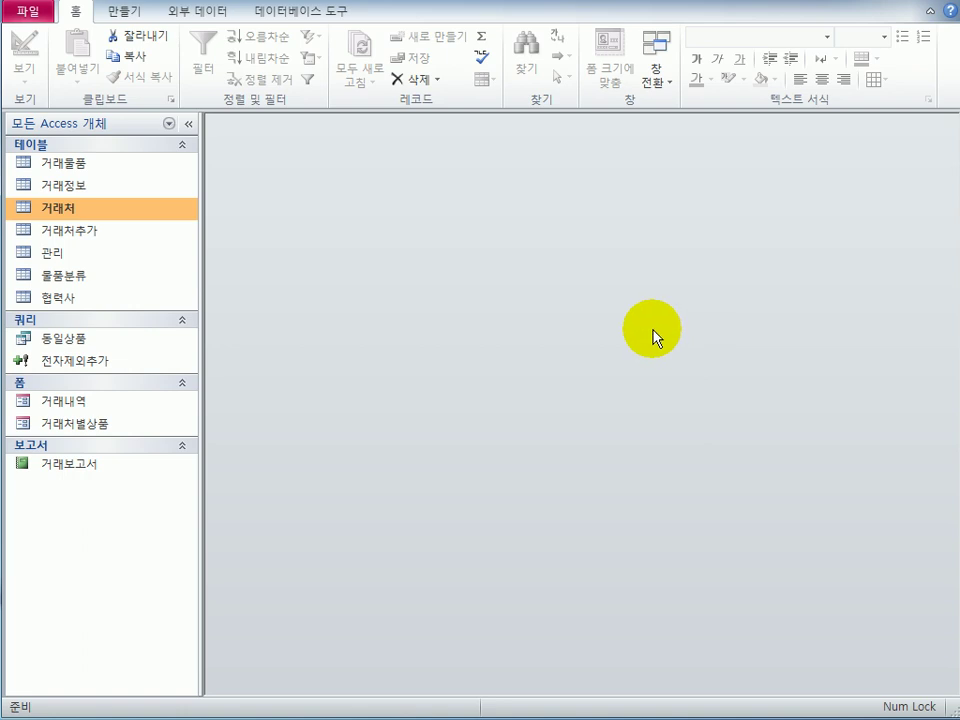
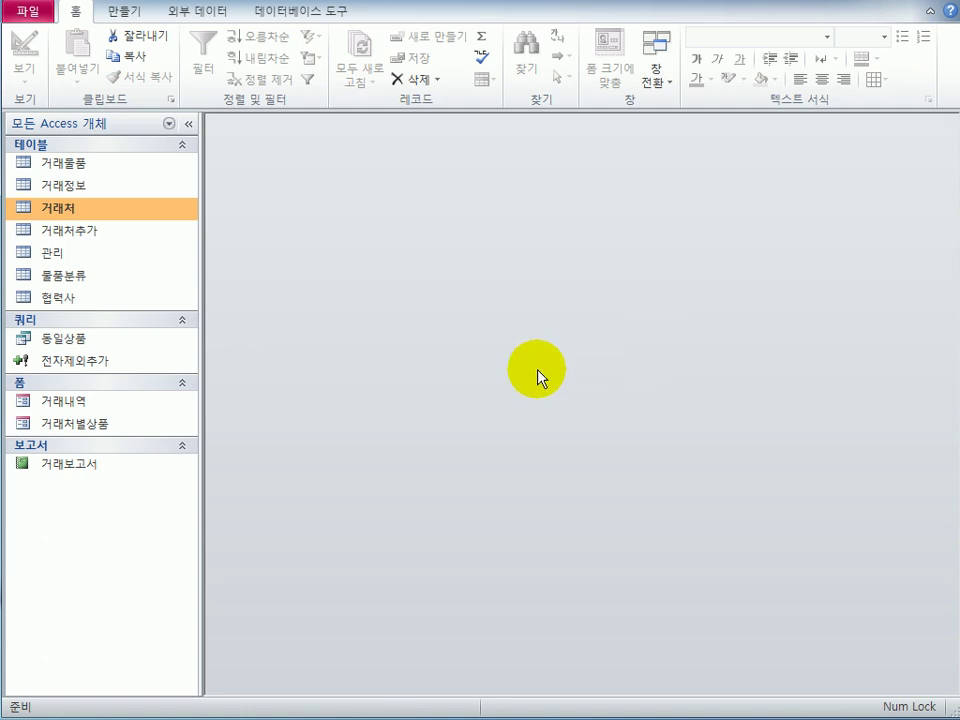
- Open the 거래보고서 report in design view, and reposition and enlarge its window to show the full report width
click(138, 478)
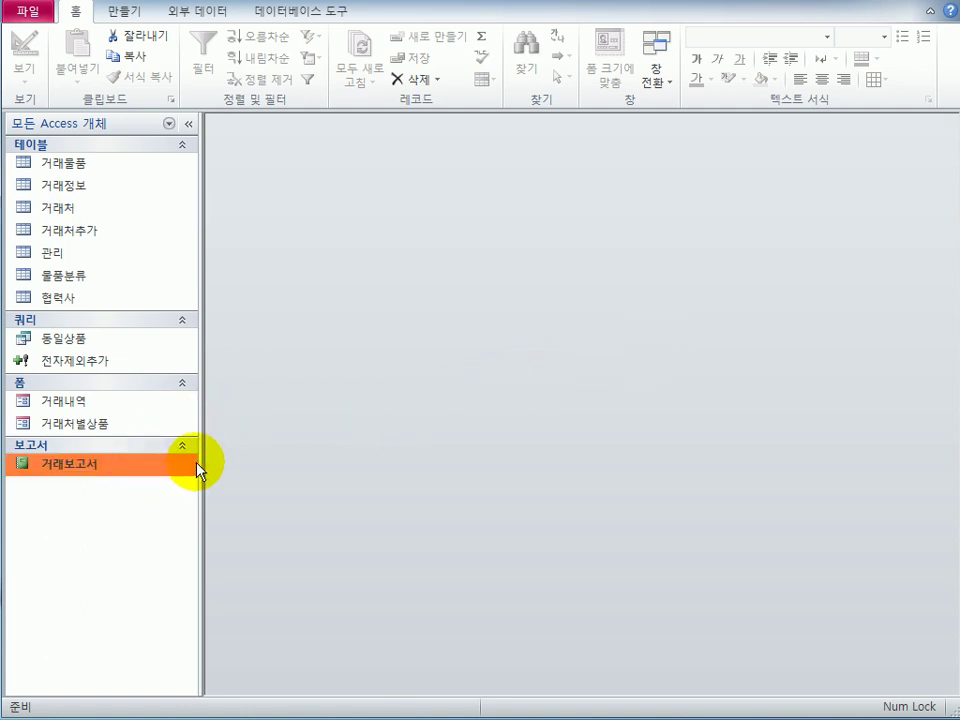
right_click(129, 470)
click(208, 540)
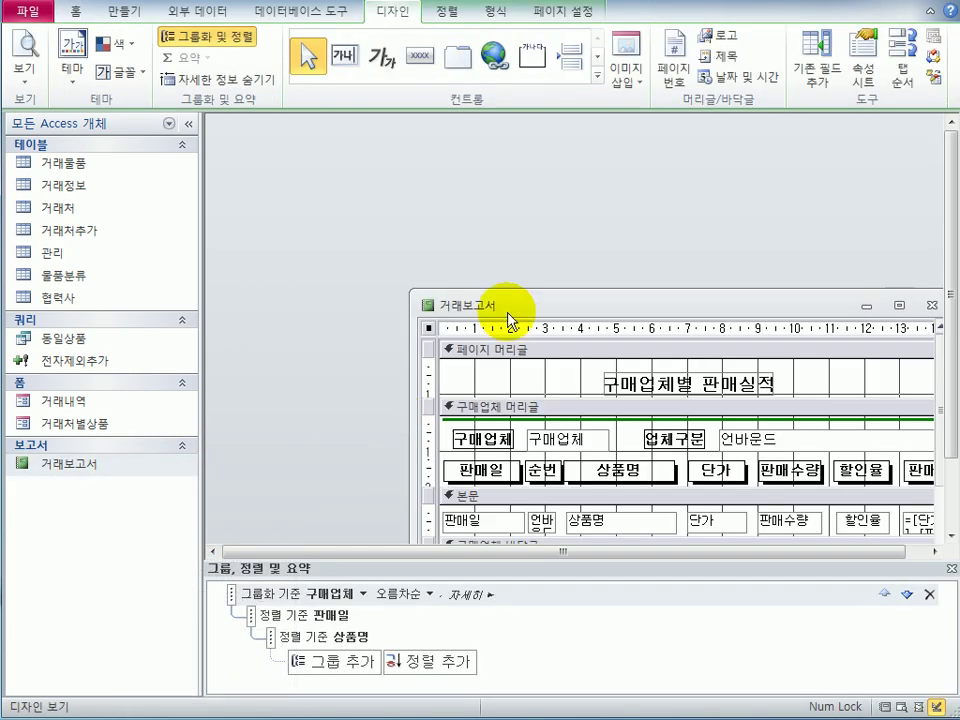
drag(510, 319, 322, 183)
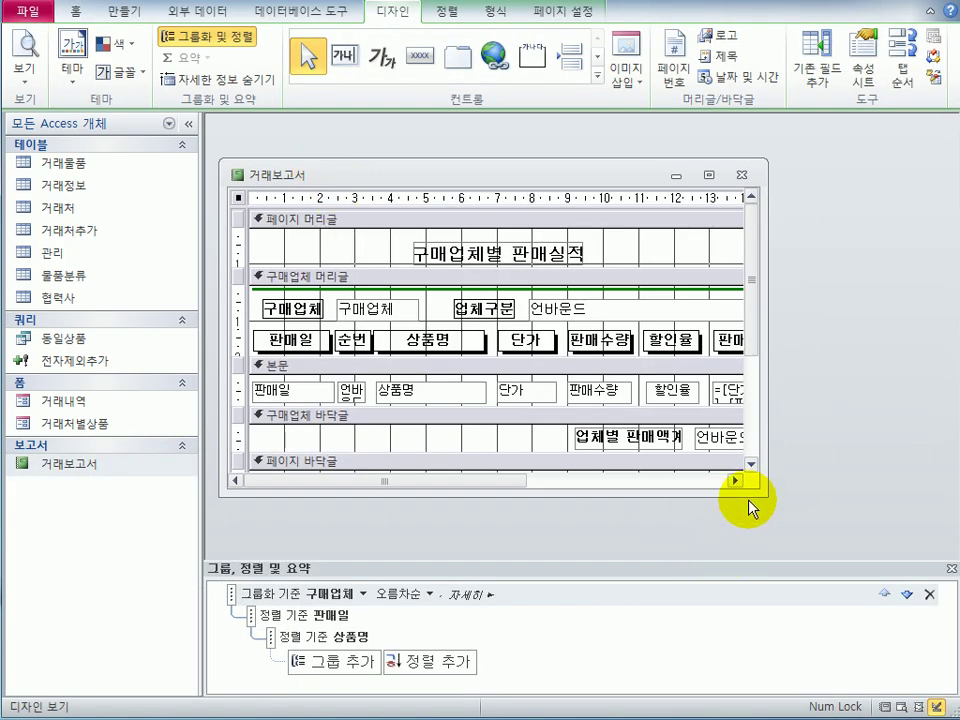
drag(764, 494, 930, 553)
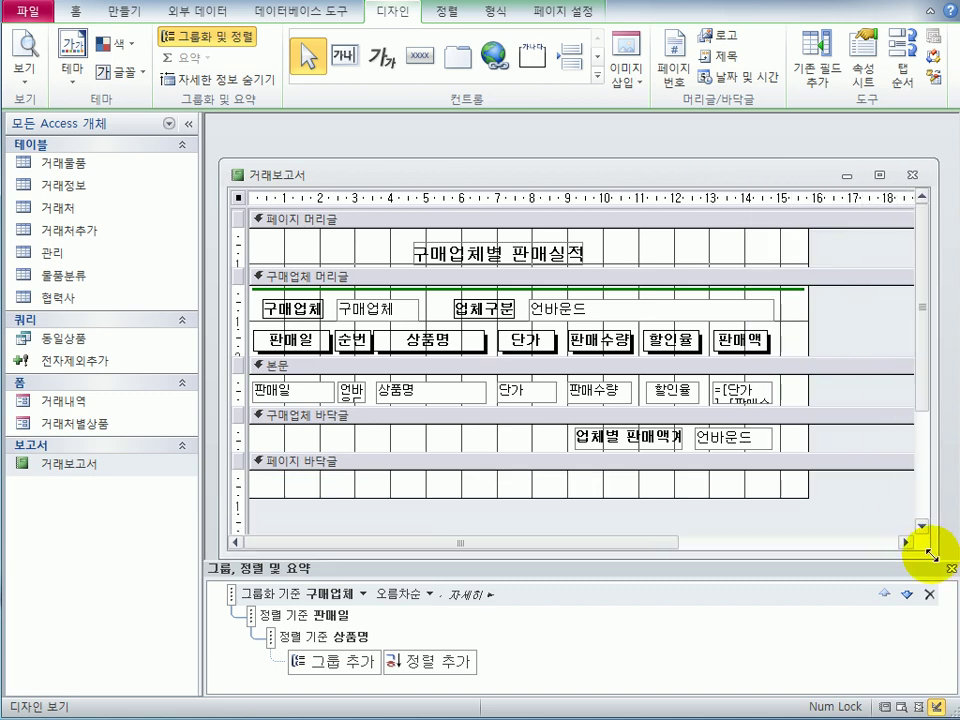
- Set the control source of txt순번 in the 본문 section to =1 and its 누적 합계 property to 그룹
click(345, 391)
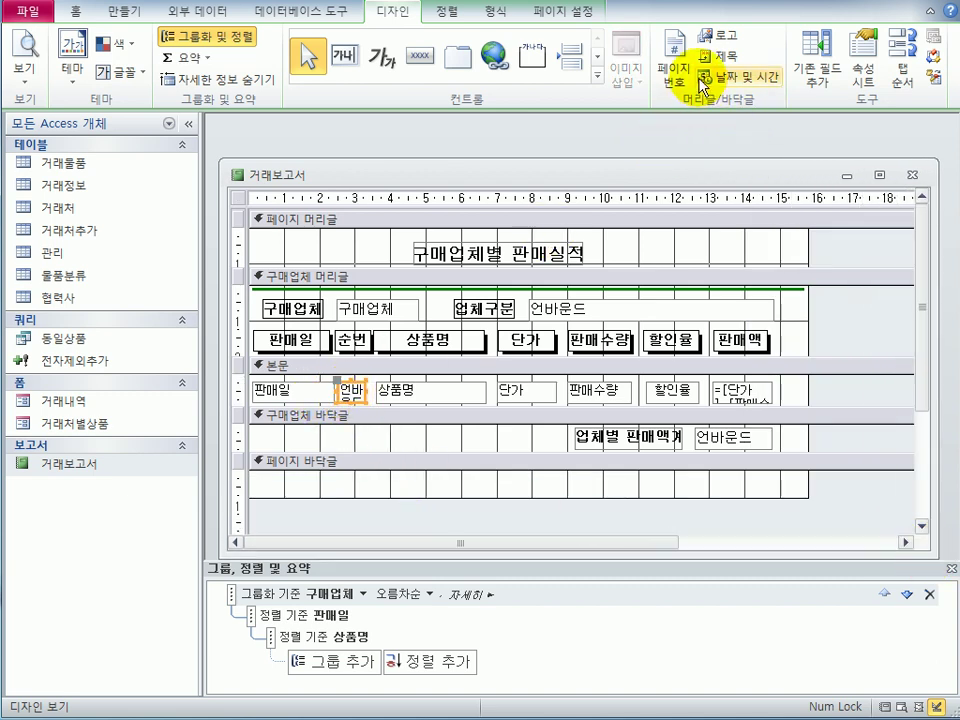
click(862, 88)
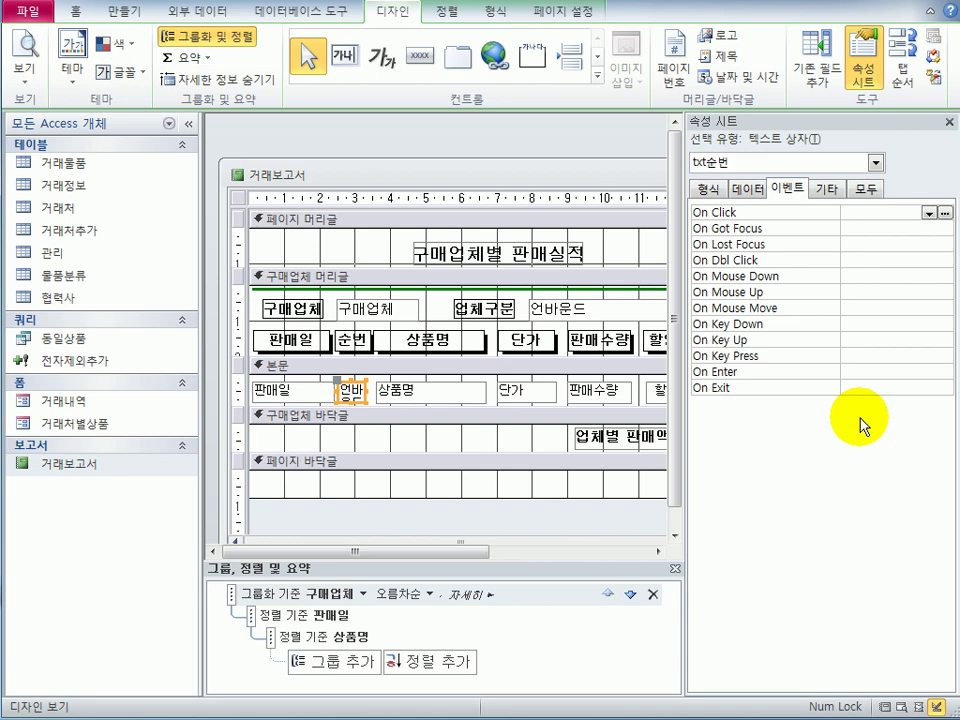
click(749, 187)
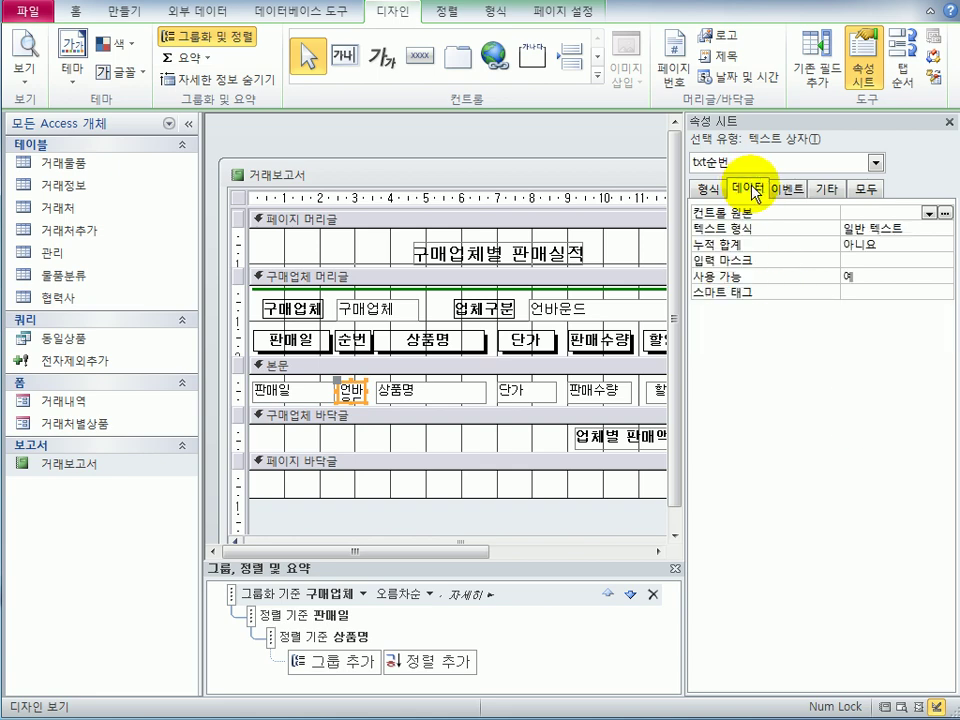
click(856, 210)
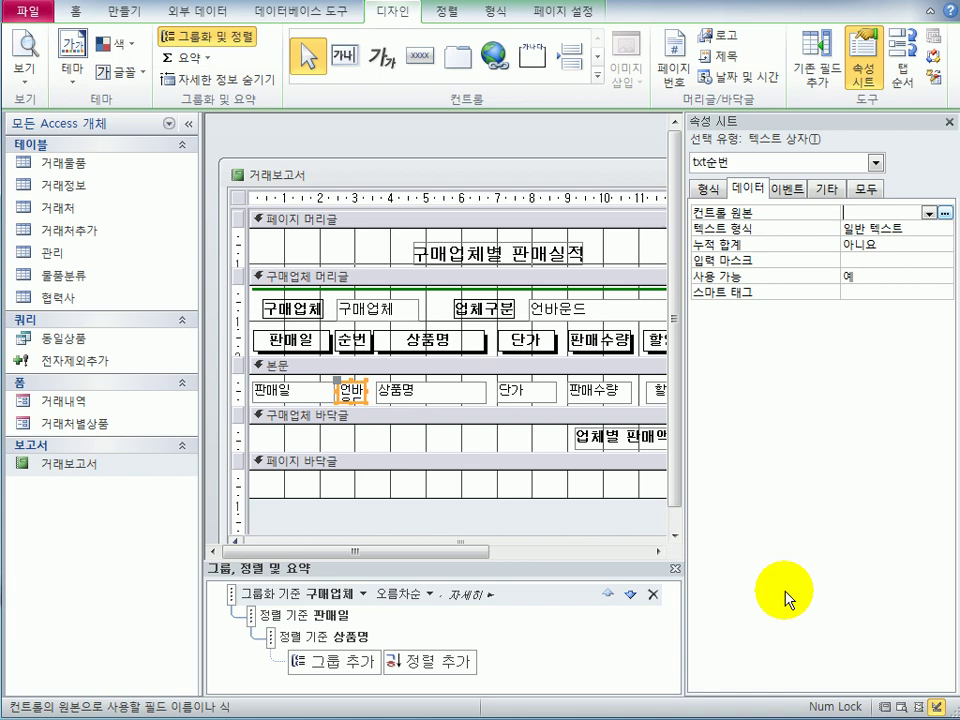
text(=1)
click(872, 237)
click(872, 241)
click(944, 244)
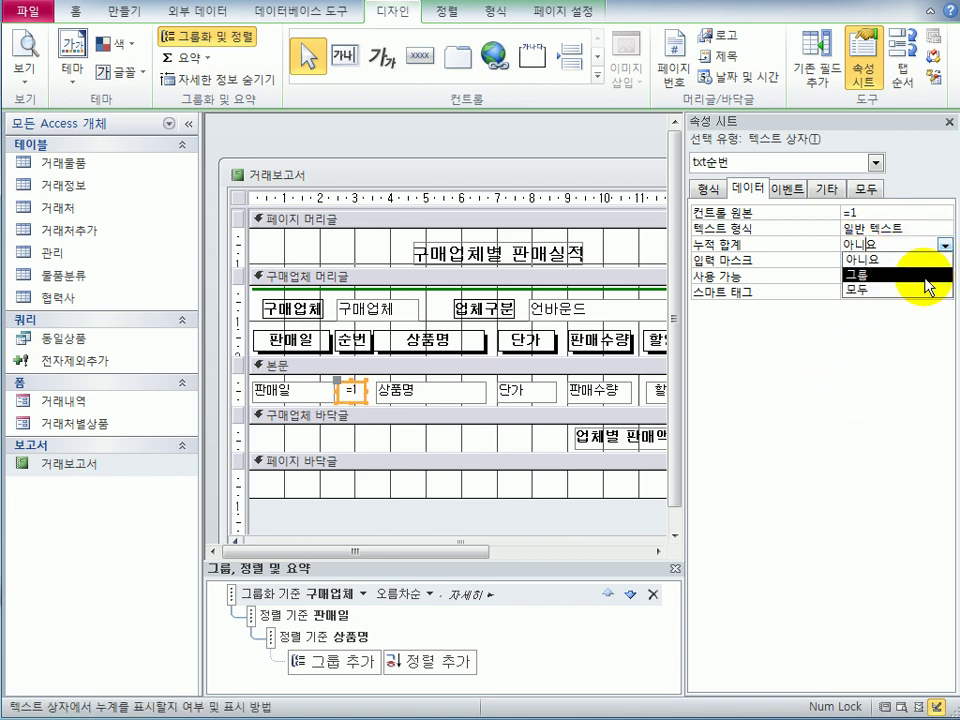
click(926, 274)
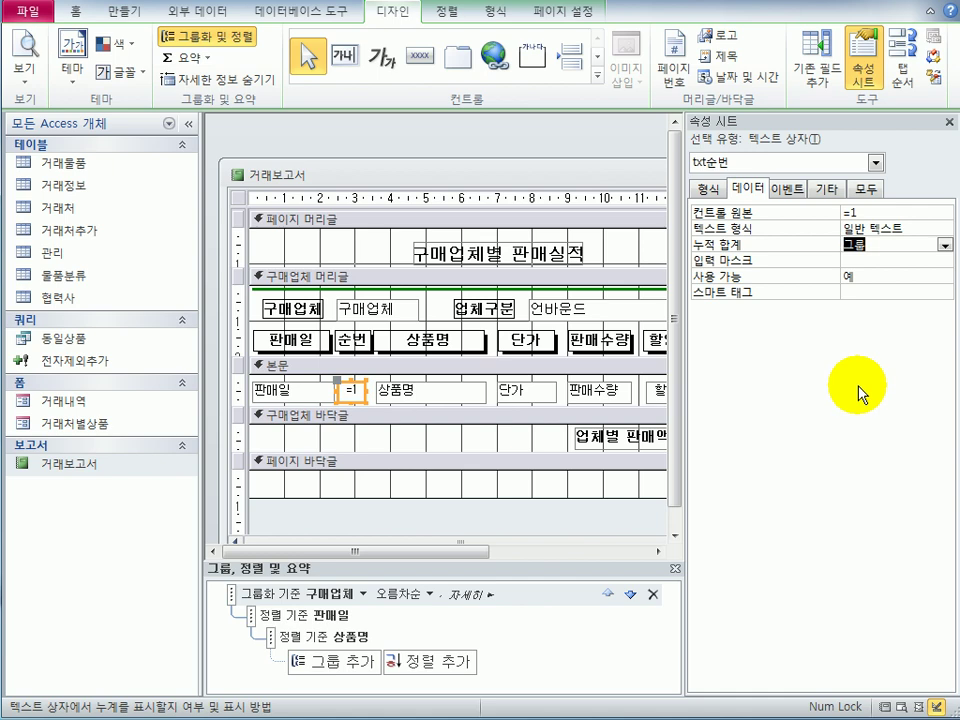
click(885, 213)
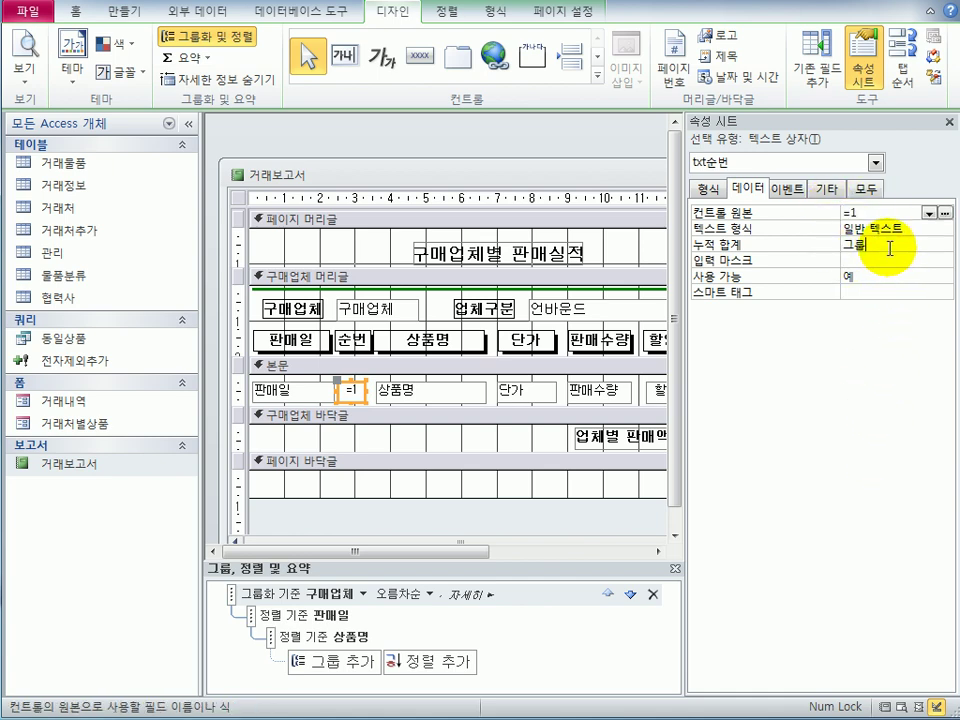
click(889, 245)
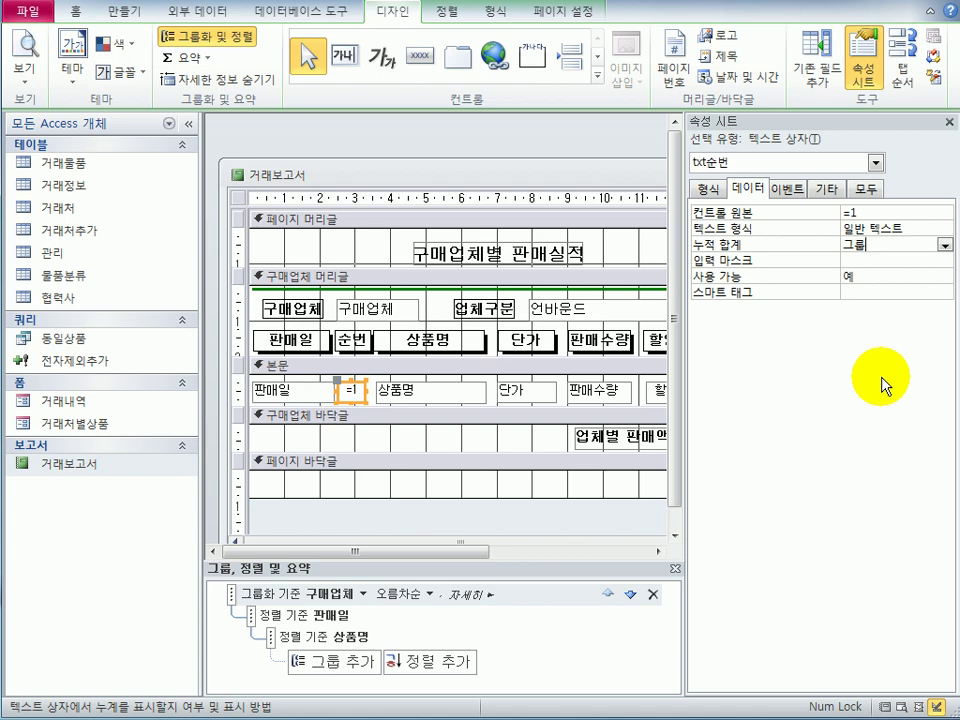
- Set the 중복 내용 숨기기 property of txt판매일 in the 본문 section to 예
click(292, 395)
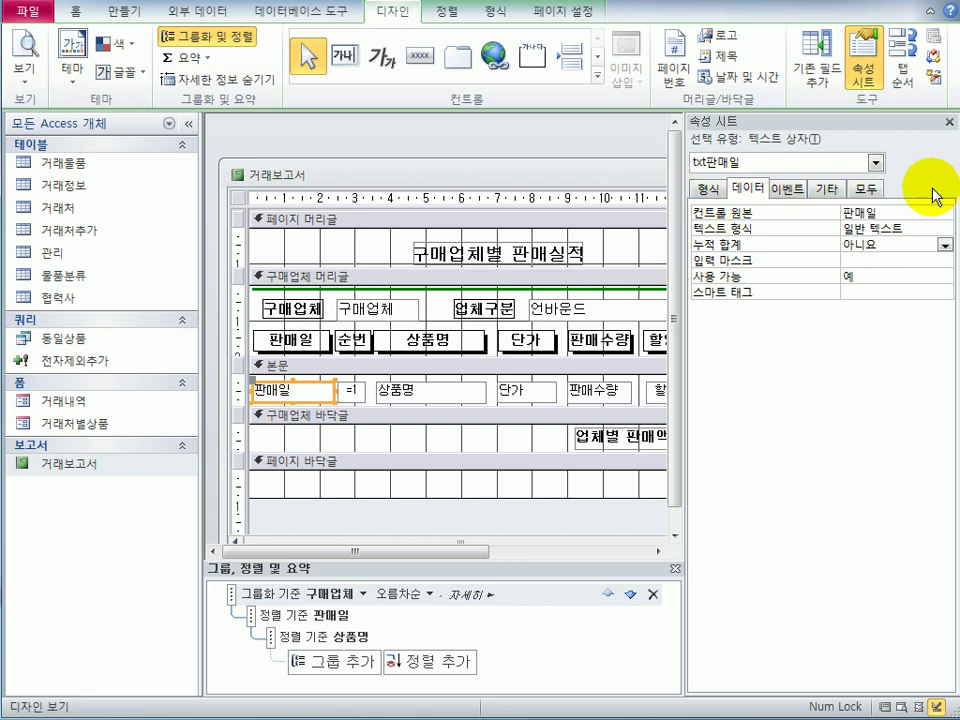
click(716, 194)
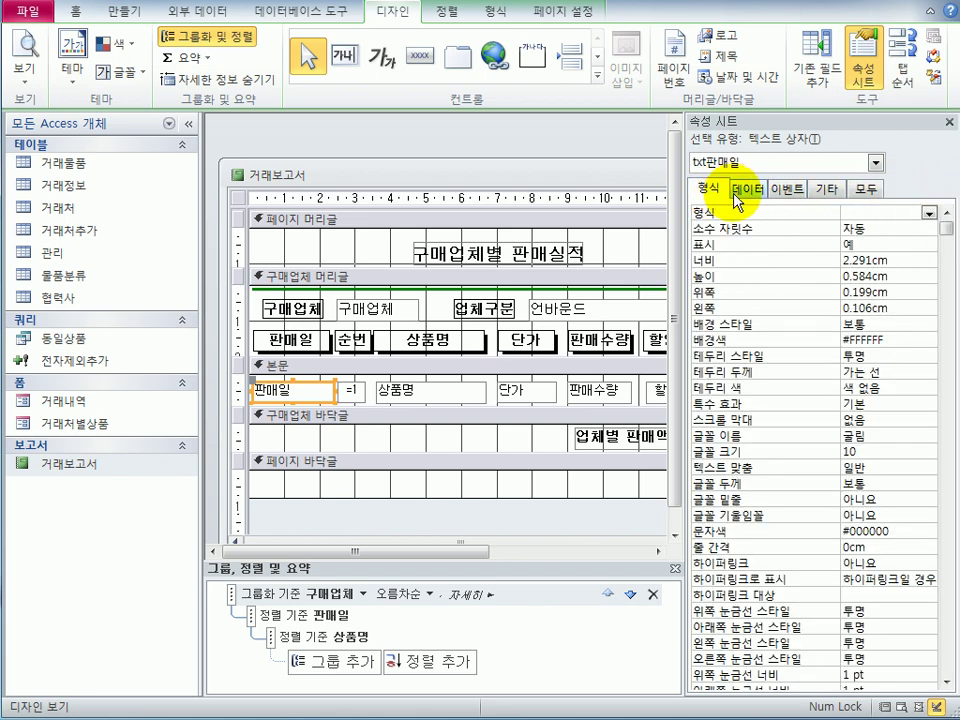
click(748, 193)
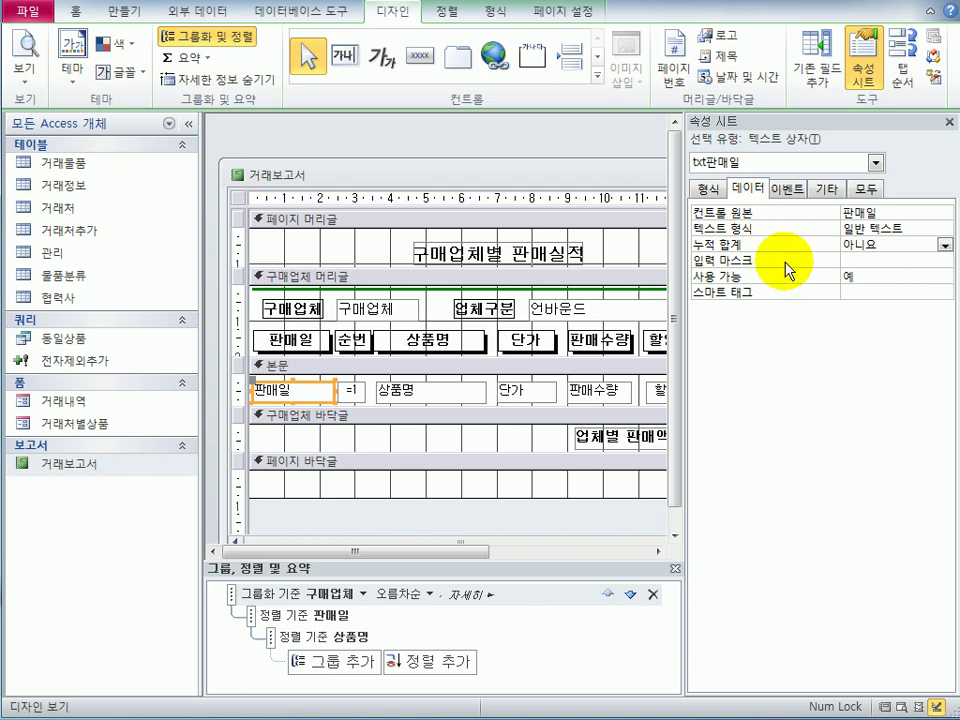
click(872, 190)
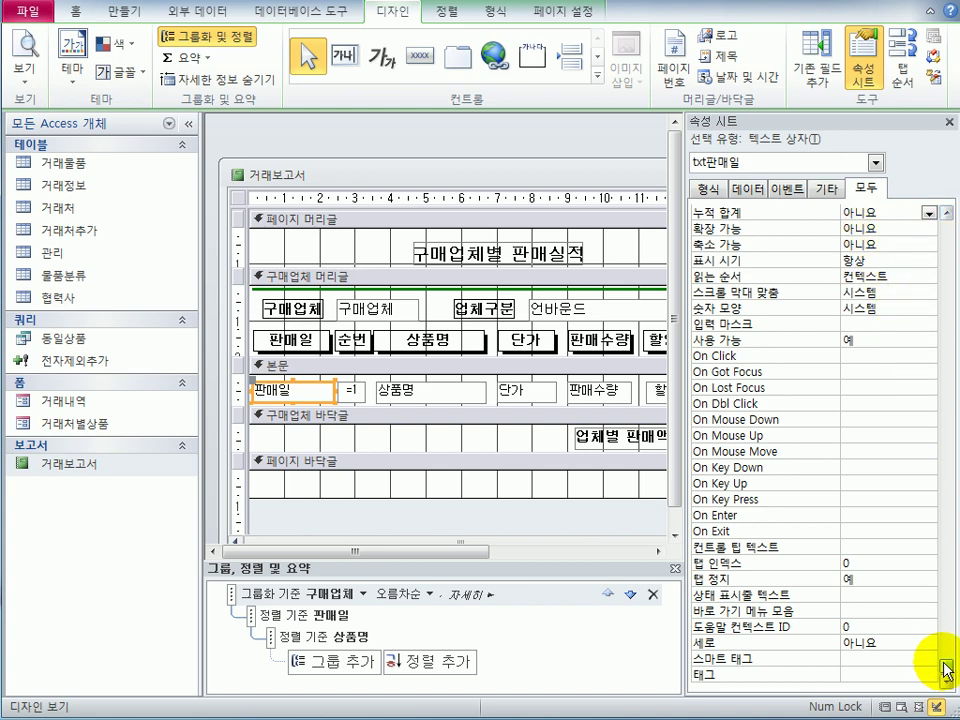
drag(944, 664, 943, 637)
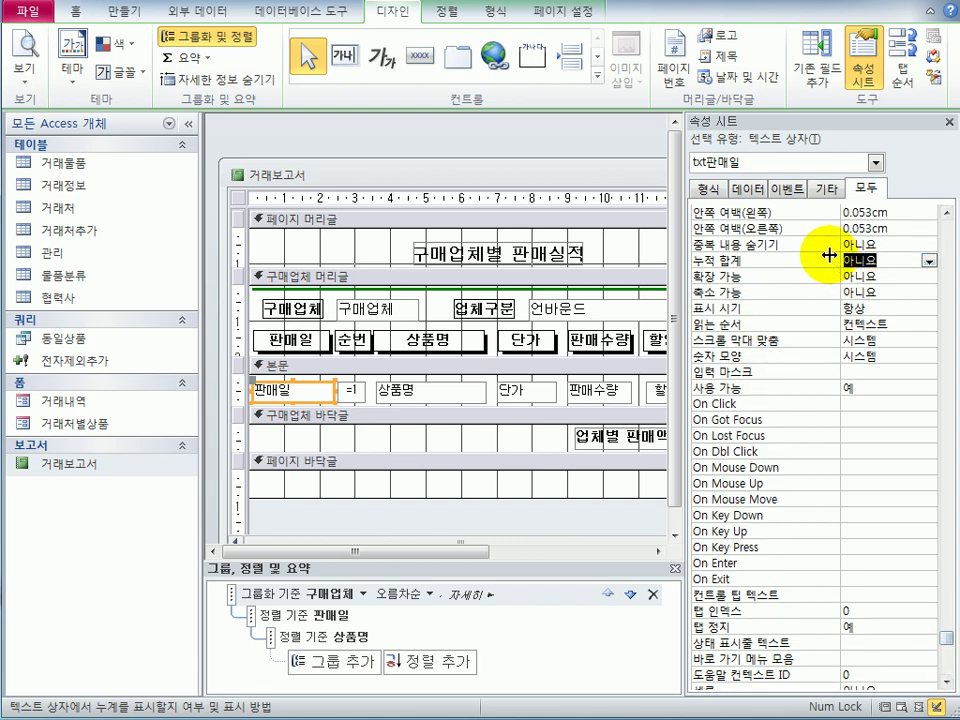
click(884, 244)
double_click(884, 244)
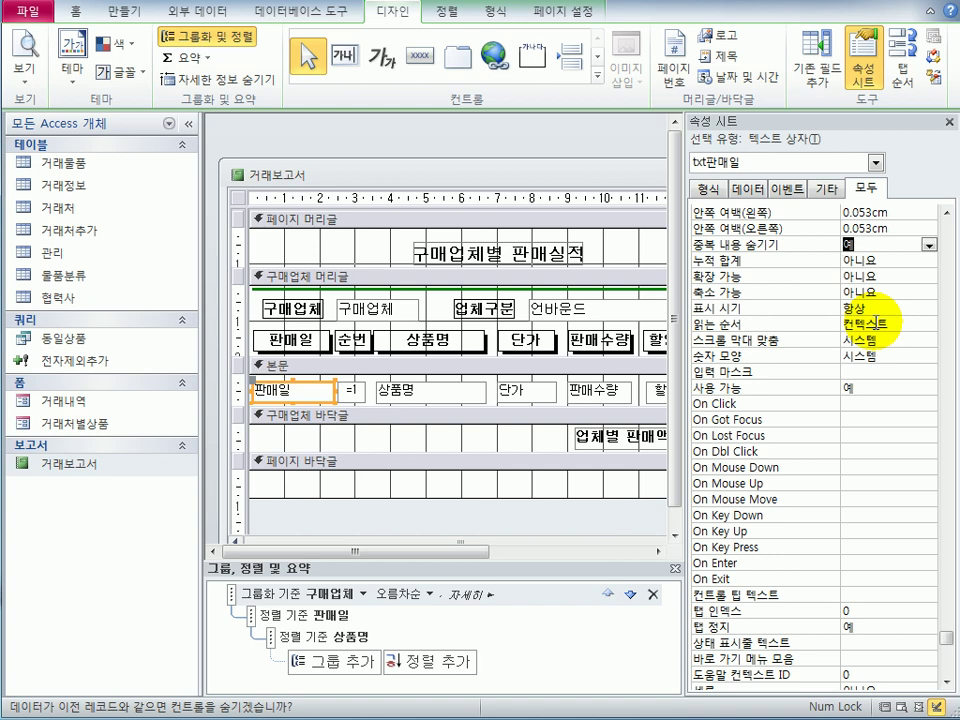
- Set the control source of txt업체별판매액계 in the 구매업체 바닥글 section to =sum([단가]*[판매수량]*(1-[할인율]))
click(877, 162)
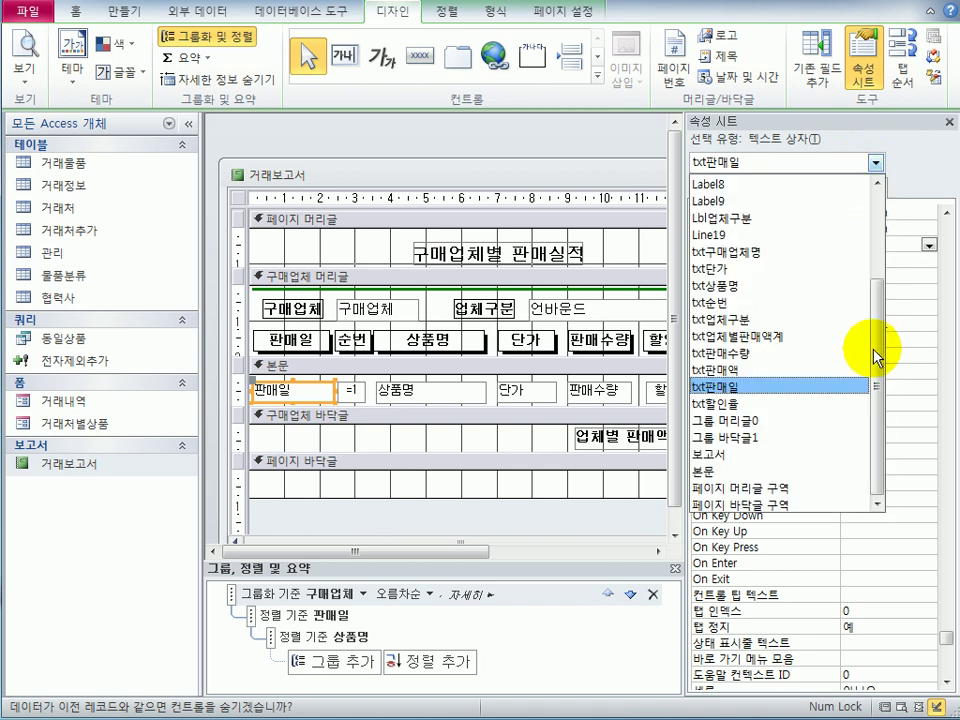
click(815, 340)
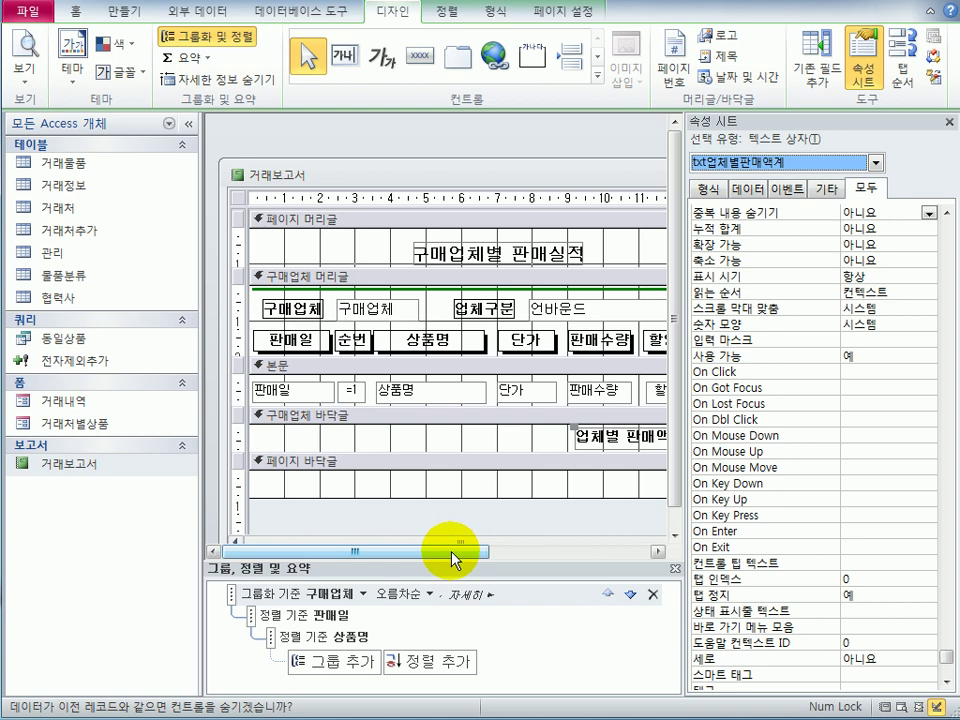
drag(446, 553, 588, 556)
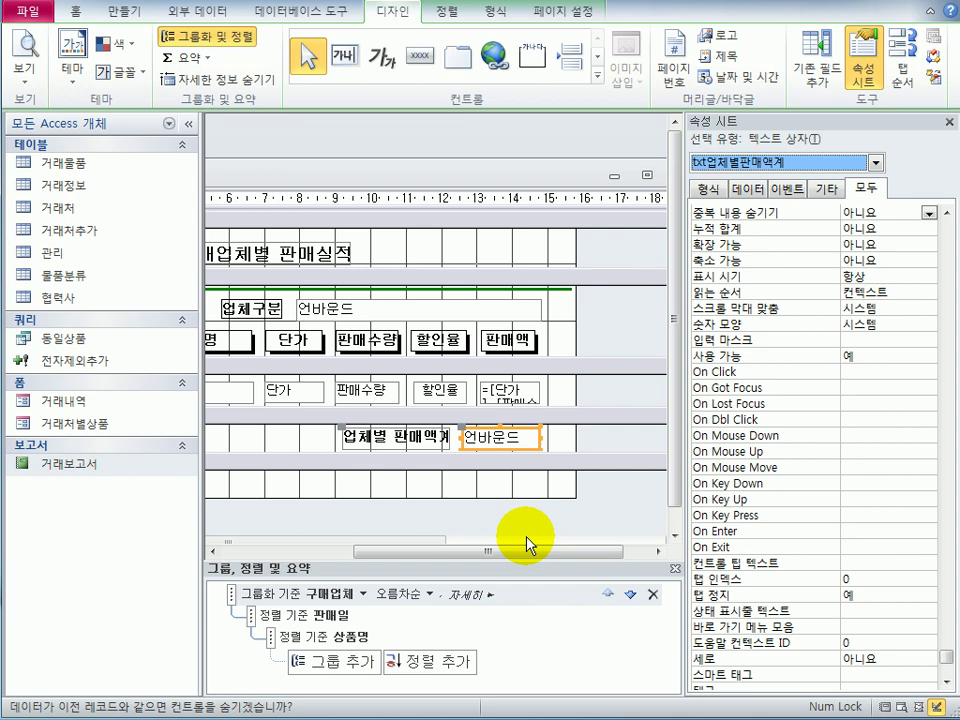
click(748, 188)
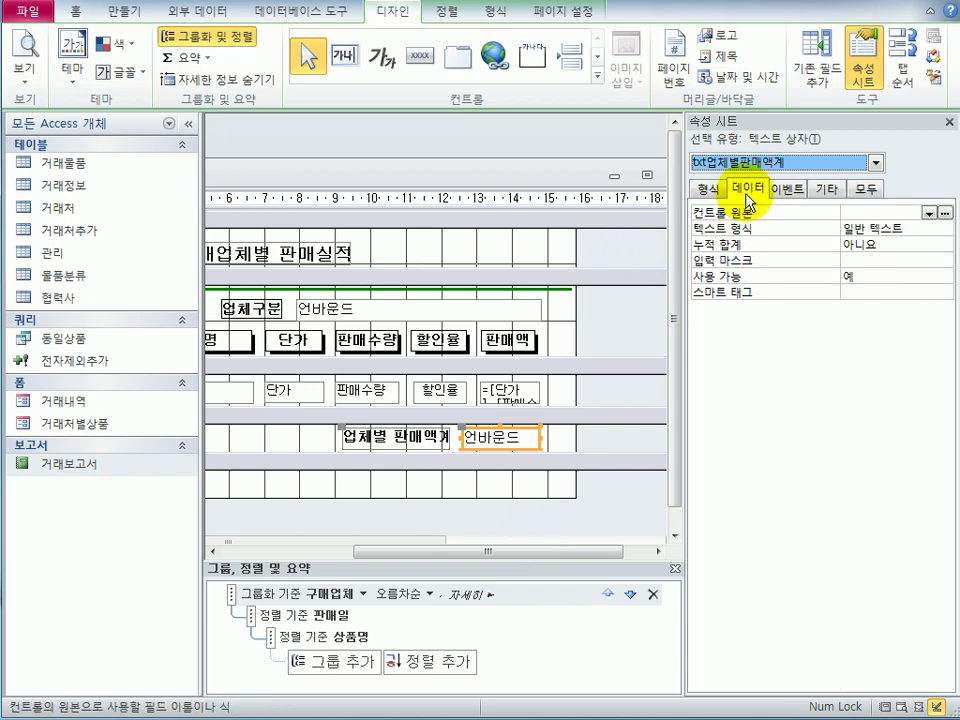
right_click(852, 214)
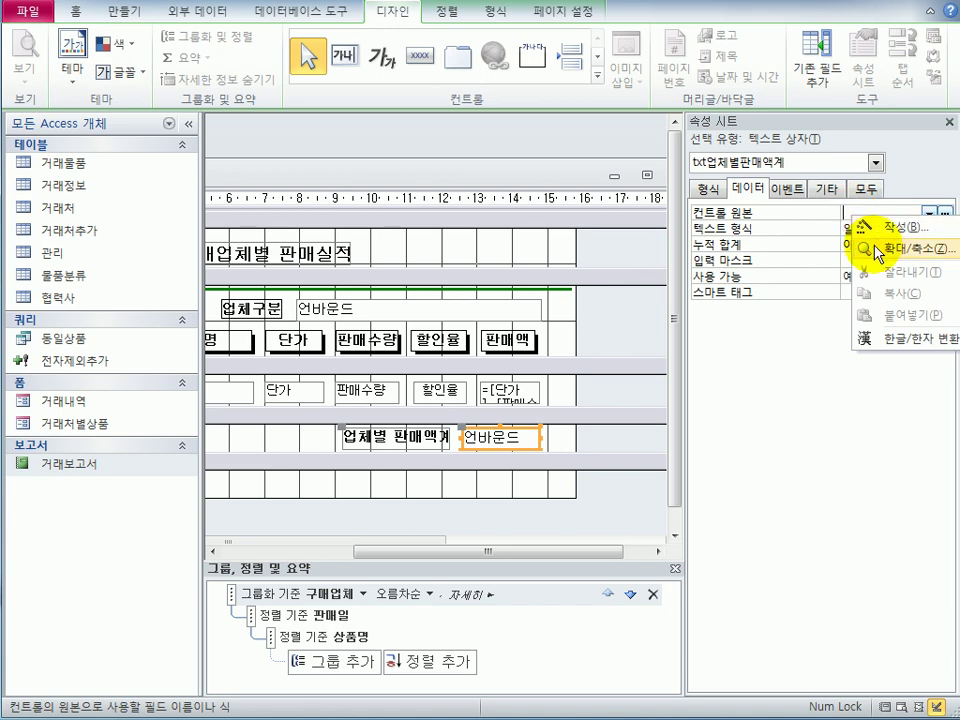
click(877, 250)
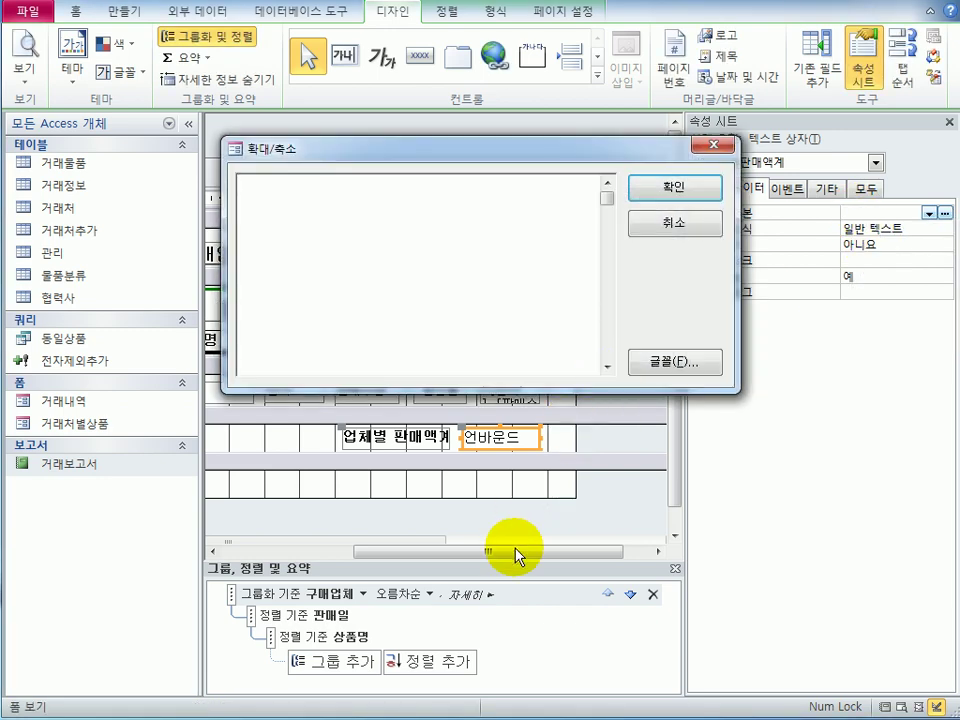
text(=sum()
text())
key(Left)
text([eks)
key(BackSpace)
key(BackSpace)
key(BackSpace)
key(BackSpace)
key(Hangul)
text([단가]*[판매수량)
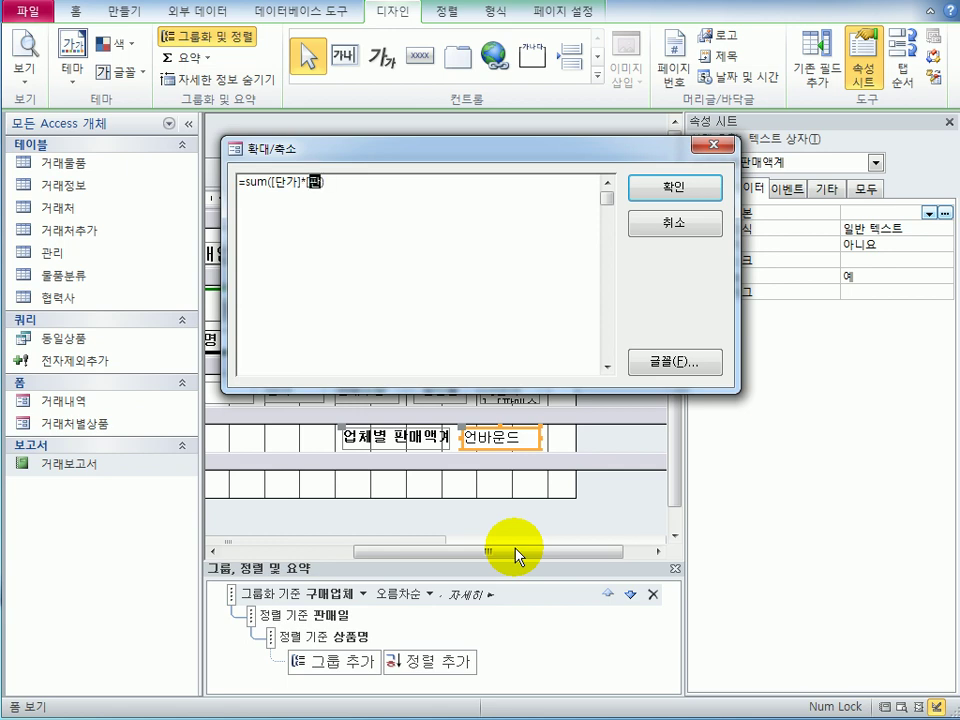
text(]*(1-[할인률)
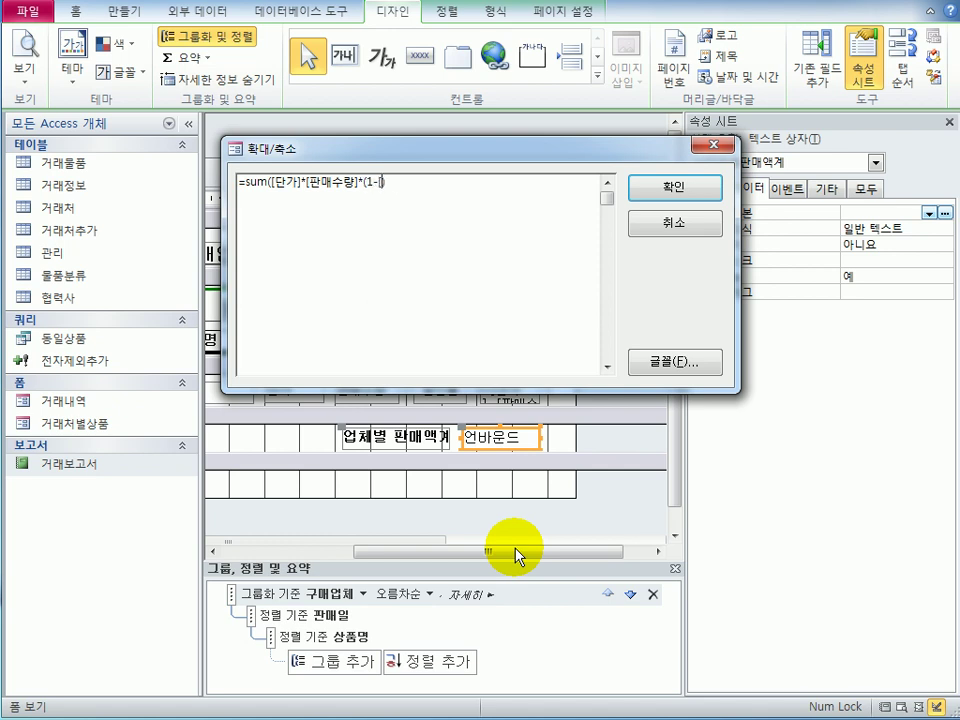
text(])
key(End)
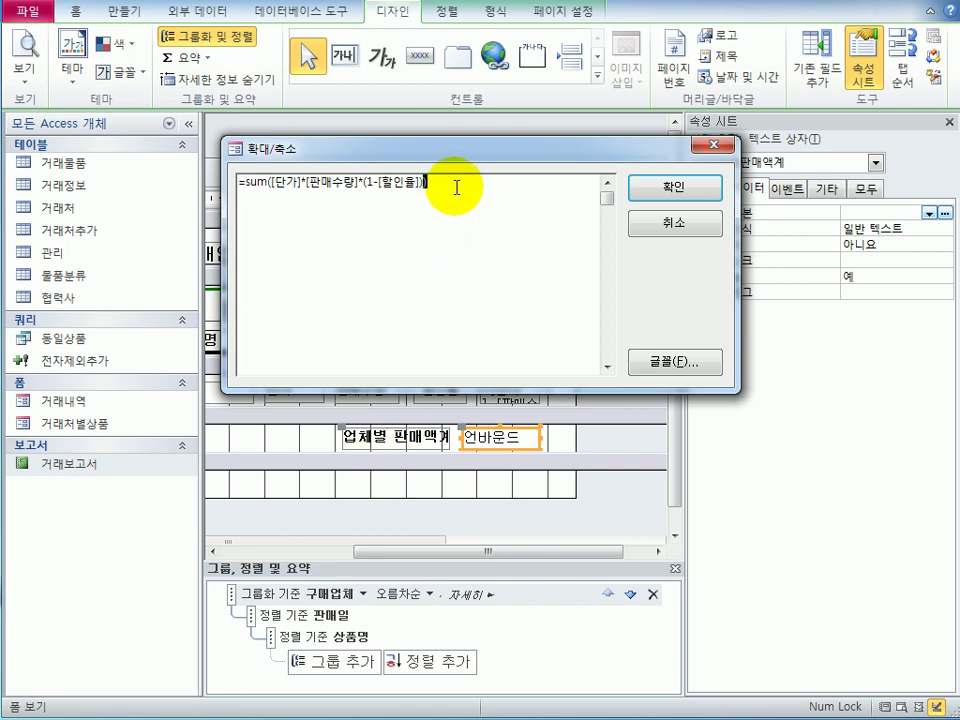
text())
double_click(258, 184)
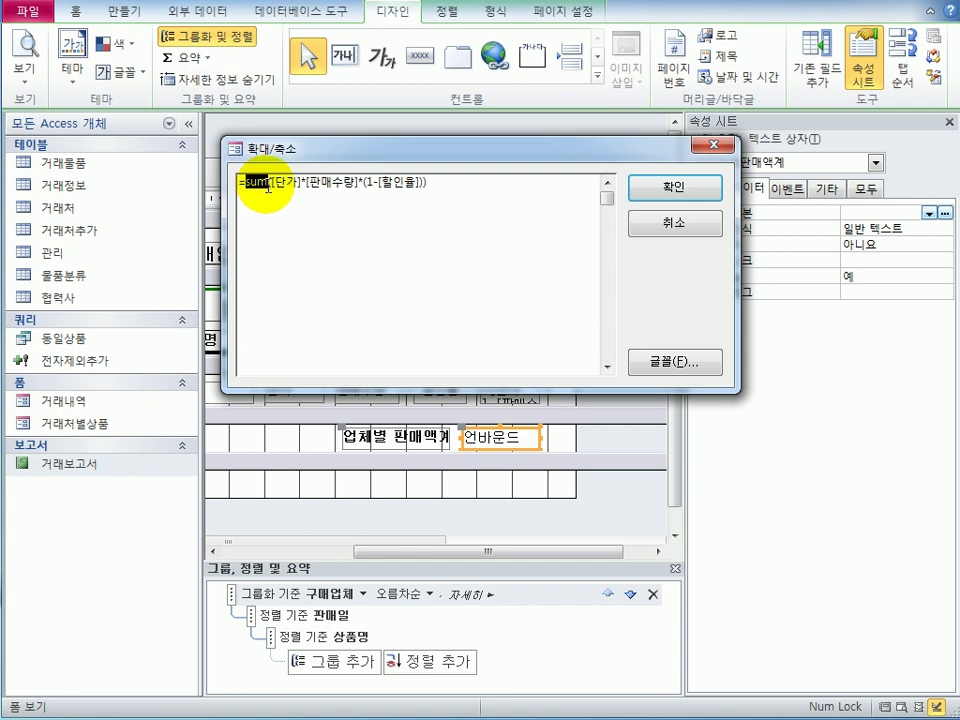
click(705, 190)
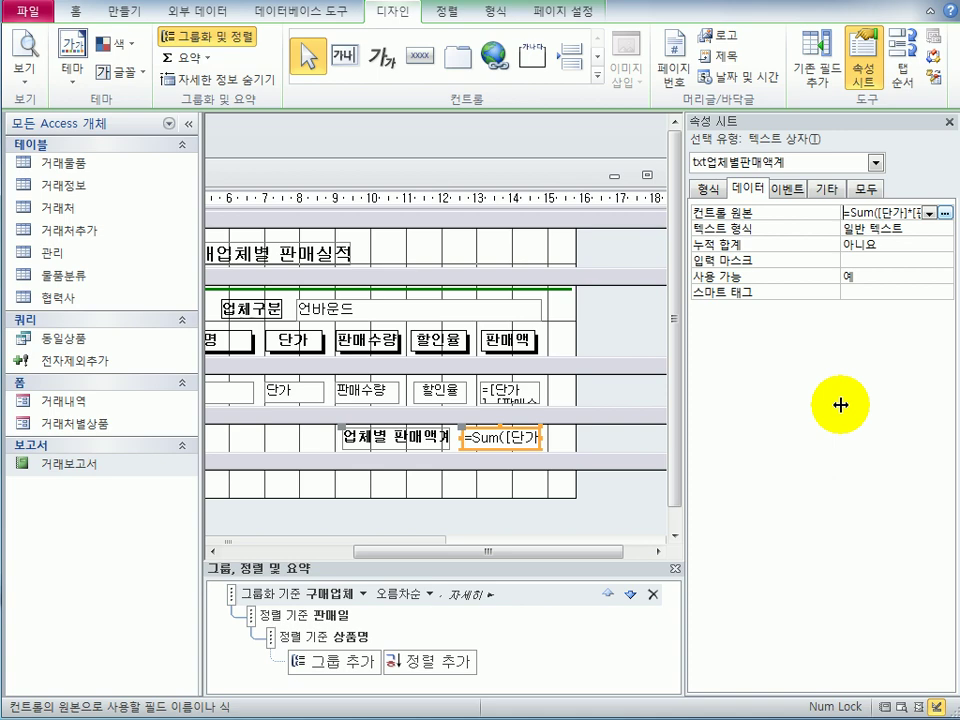
- Set the format of txt판매액 and txt업체별판매액계 to 통화 with 소수 자릿수 0
click(876, 162)
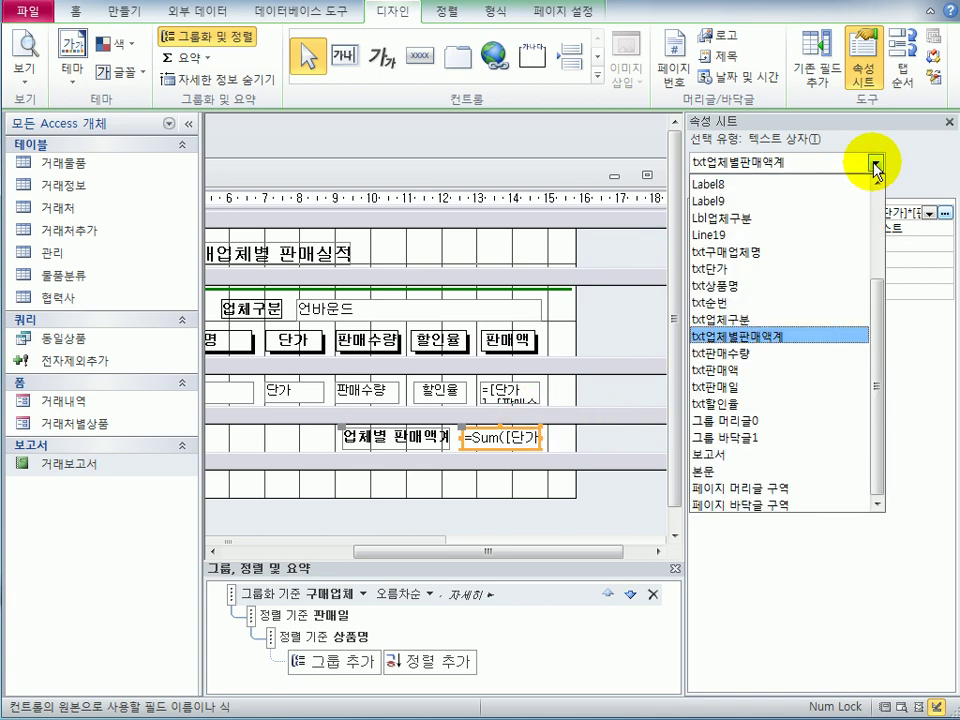
click(795, 370)
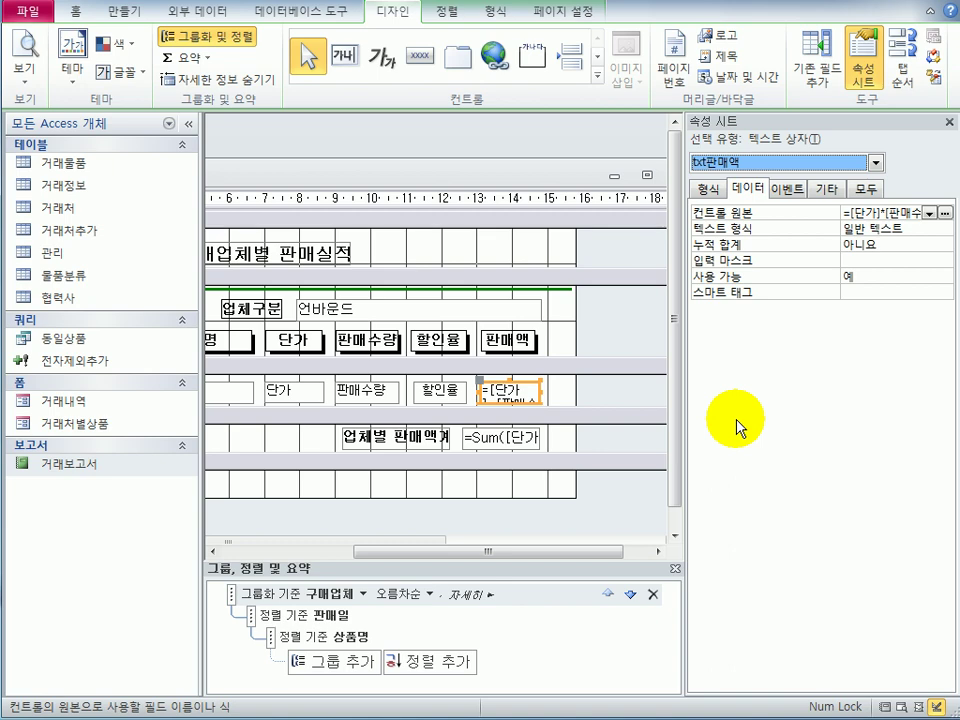
shift+click(520, 447)
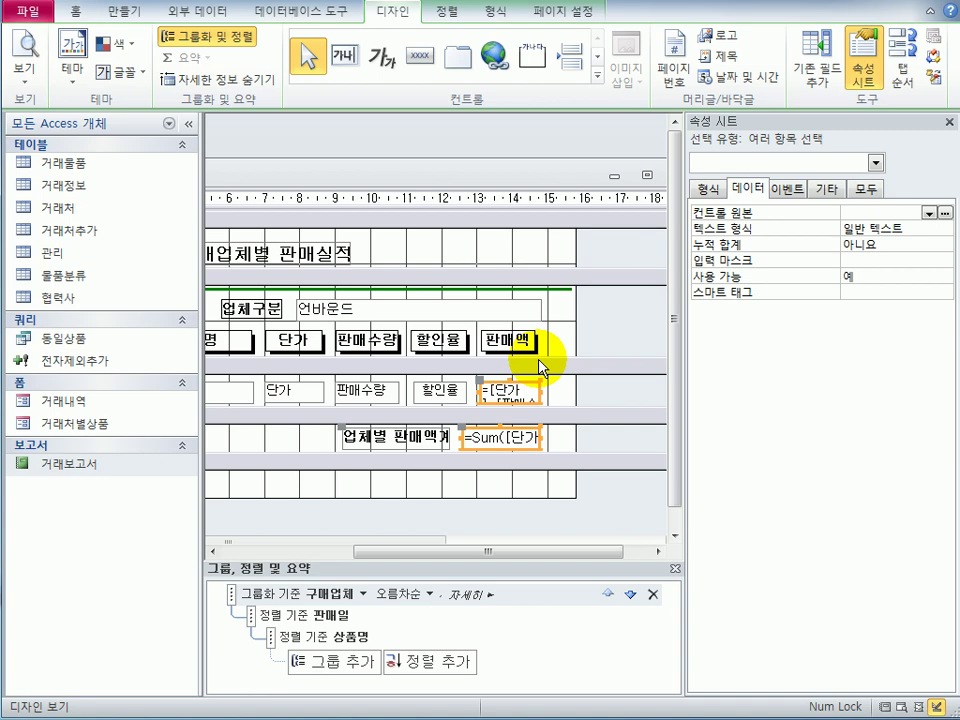
click(707, 188)
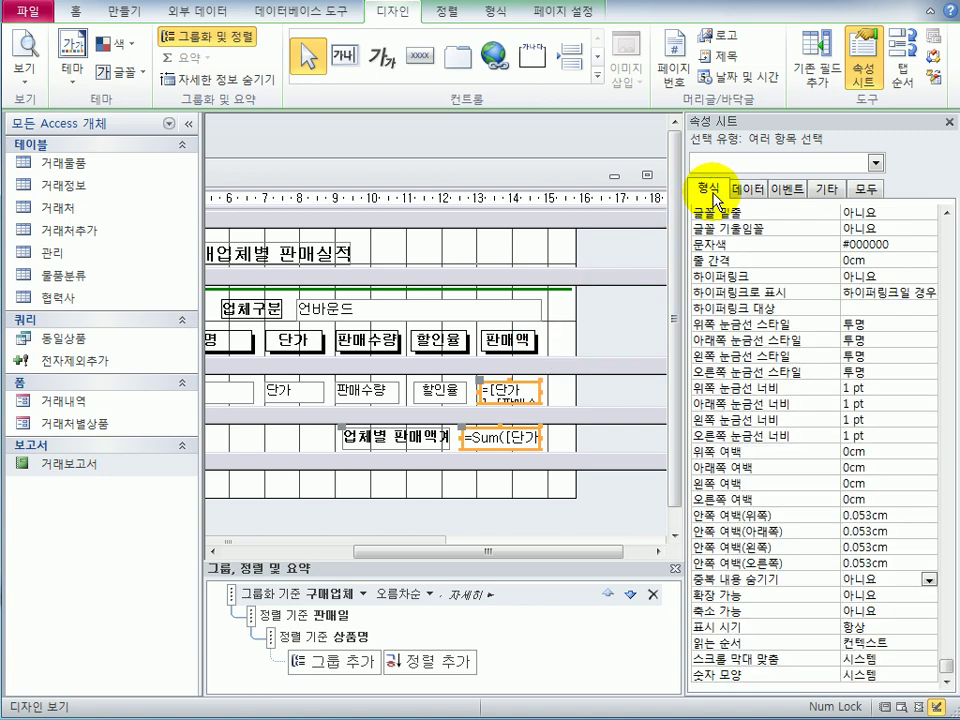
drag(947, 665, 947, 228)
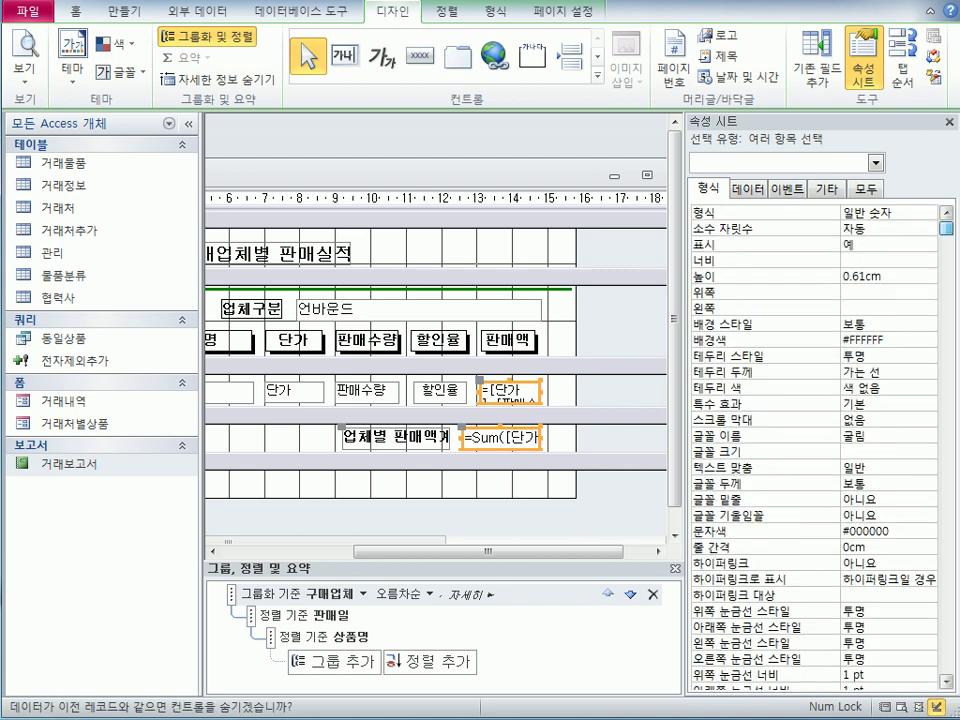
click(930, 212)
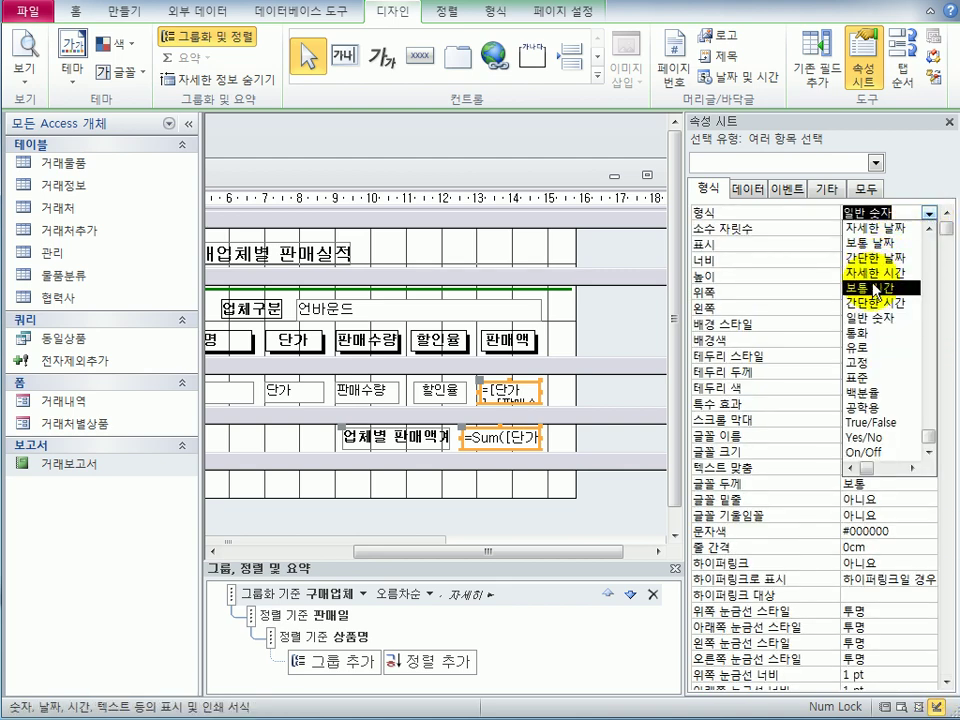
click(862, 332)
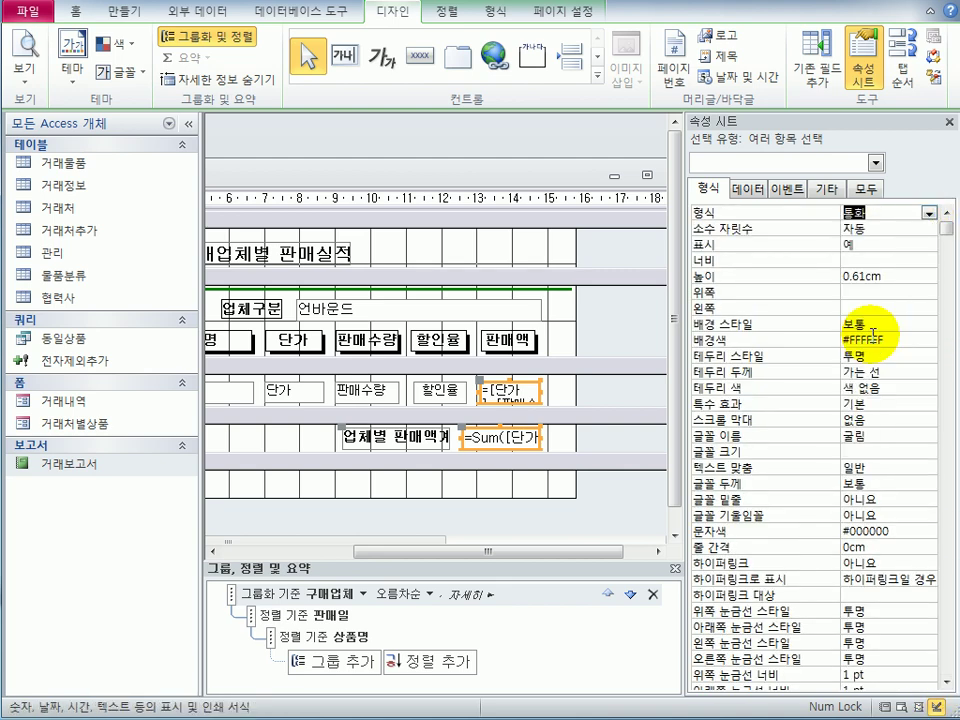
click(857, 228)
text(0)
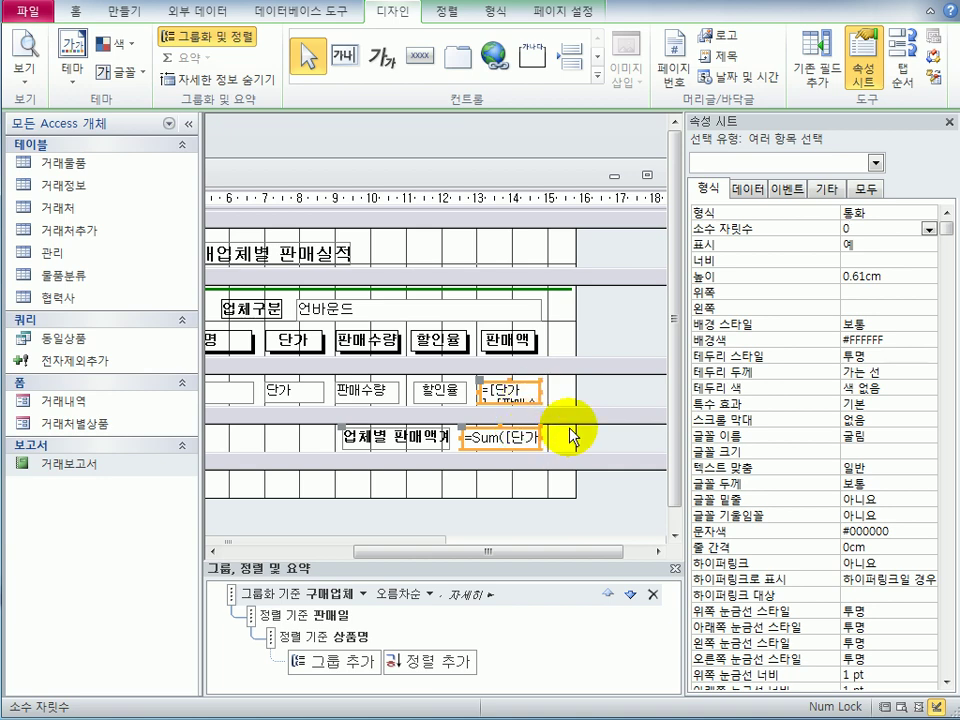
click(552, 402)
click(536, 392)
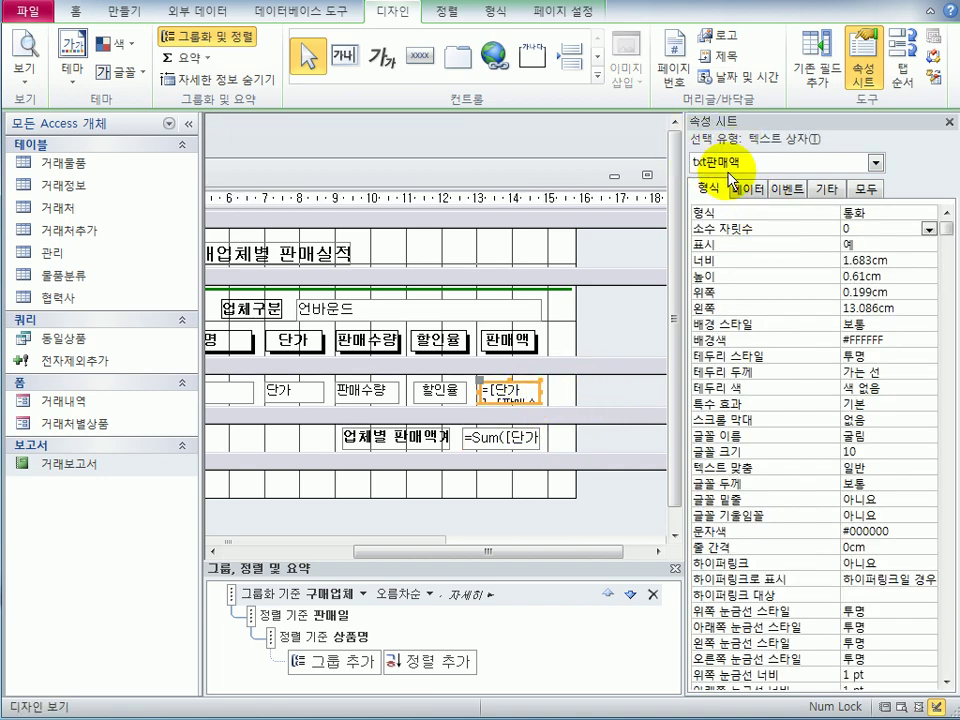
click(514, 449)
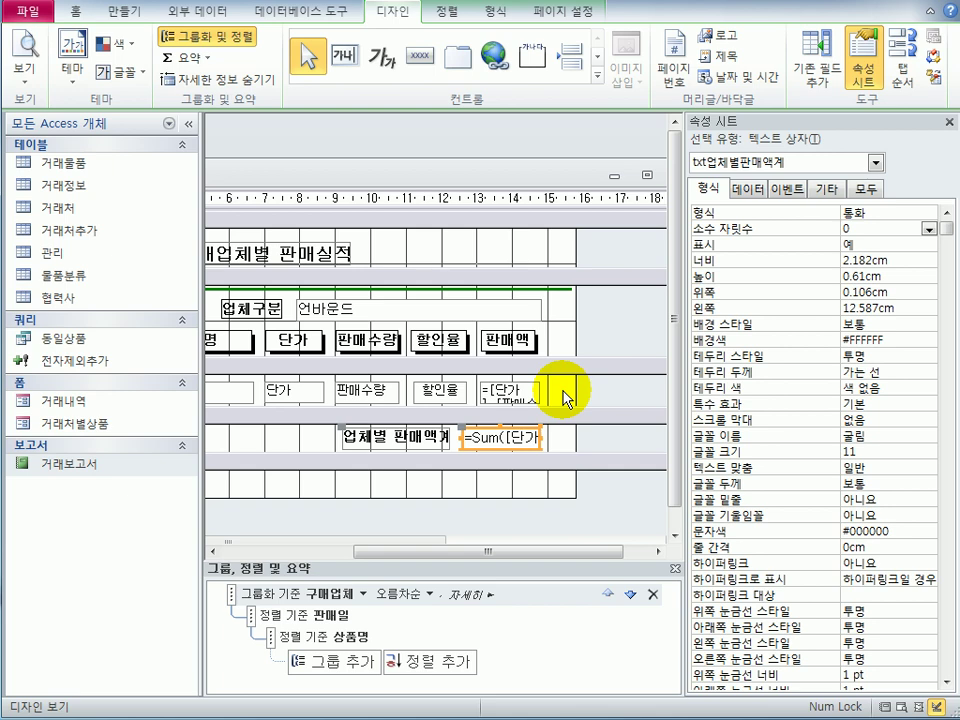
click(876, 162)
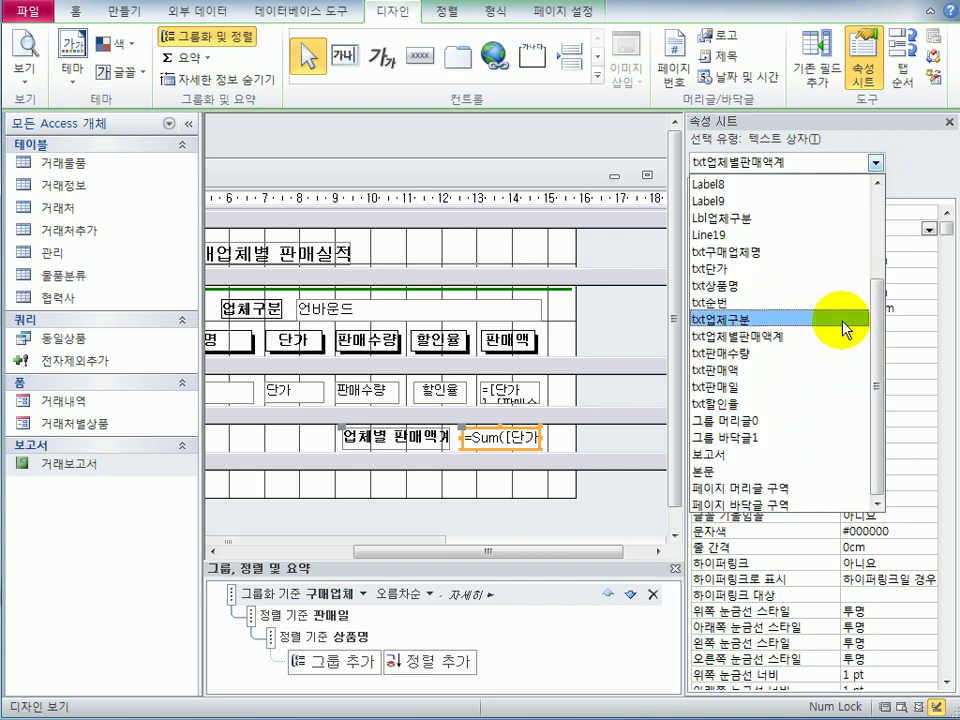
drag(883, 358, 857, 246)
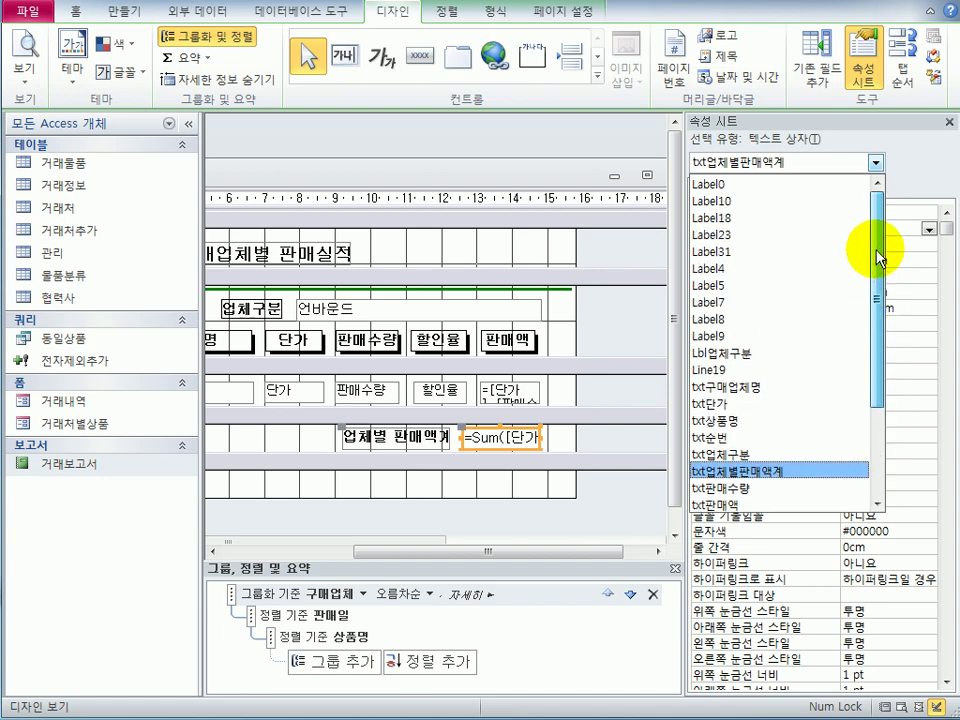
click(393, 558)
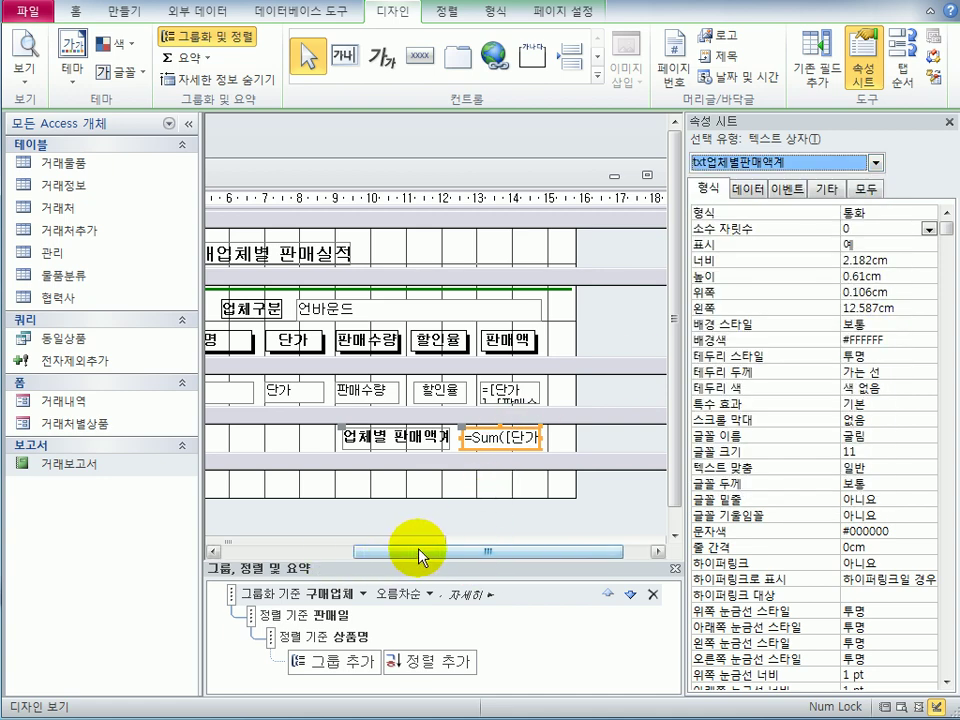
- Draw a text box about 3.4 cm wide and 0.45 cm high in the 페이지 바닥글 section and delete its attached label
drag(422, 555, 306, 545)
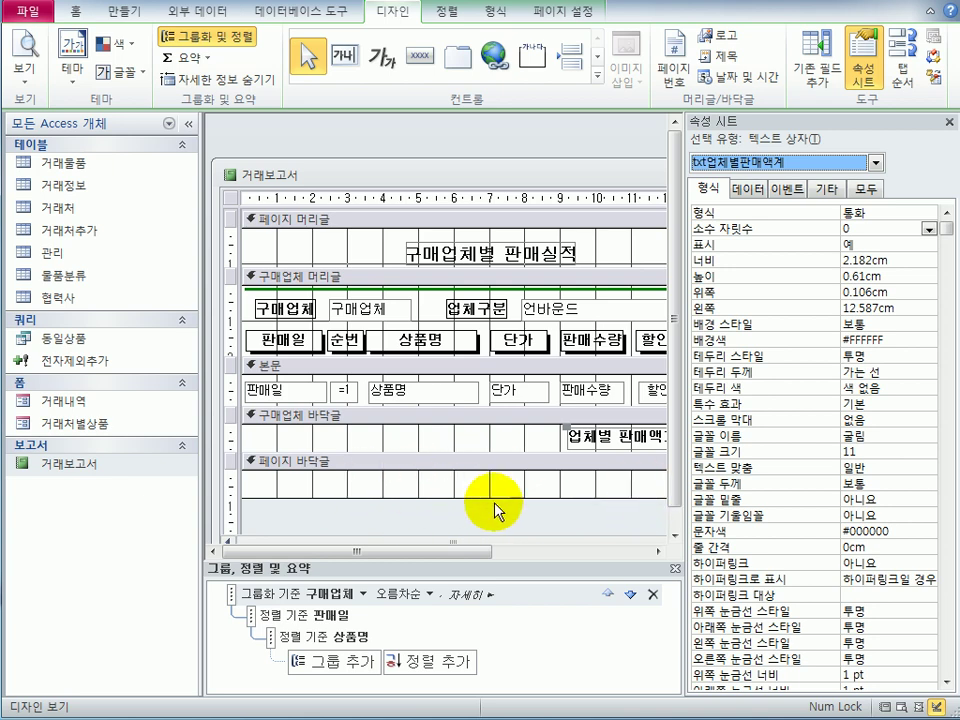
click(358, 70)
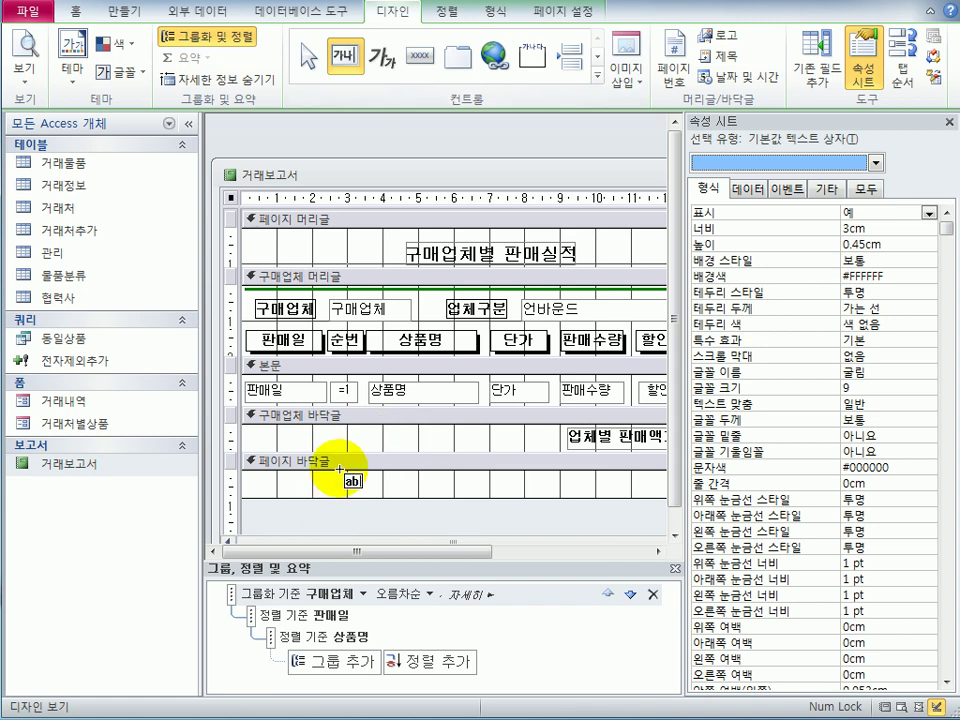
drag(343, 474, 461, 490)
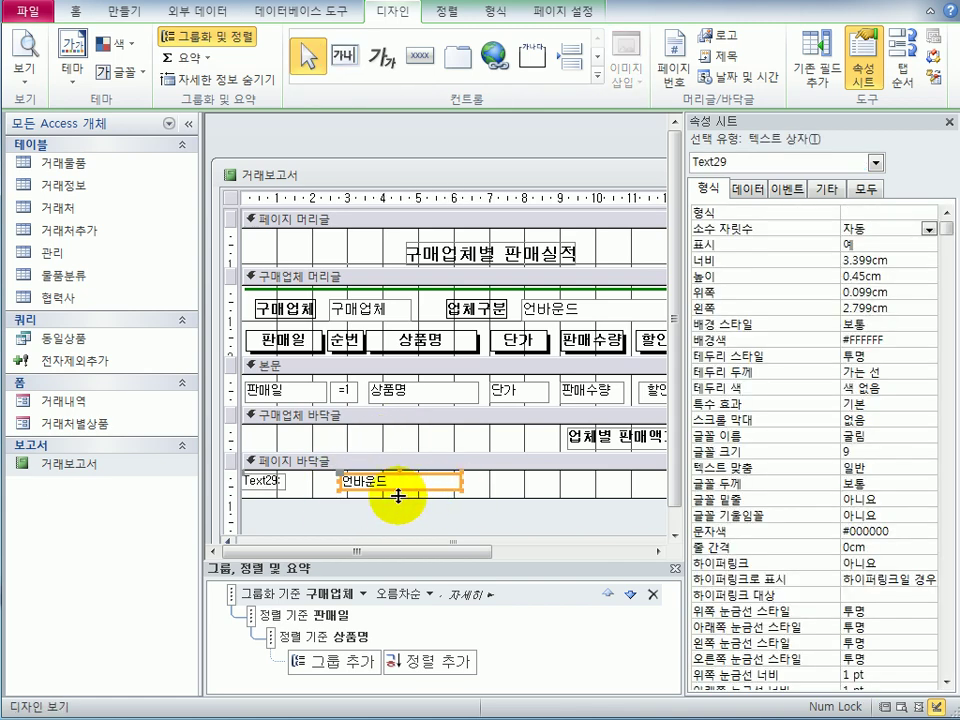
click(264, 481)
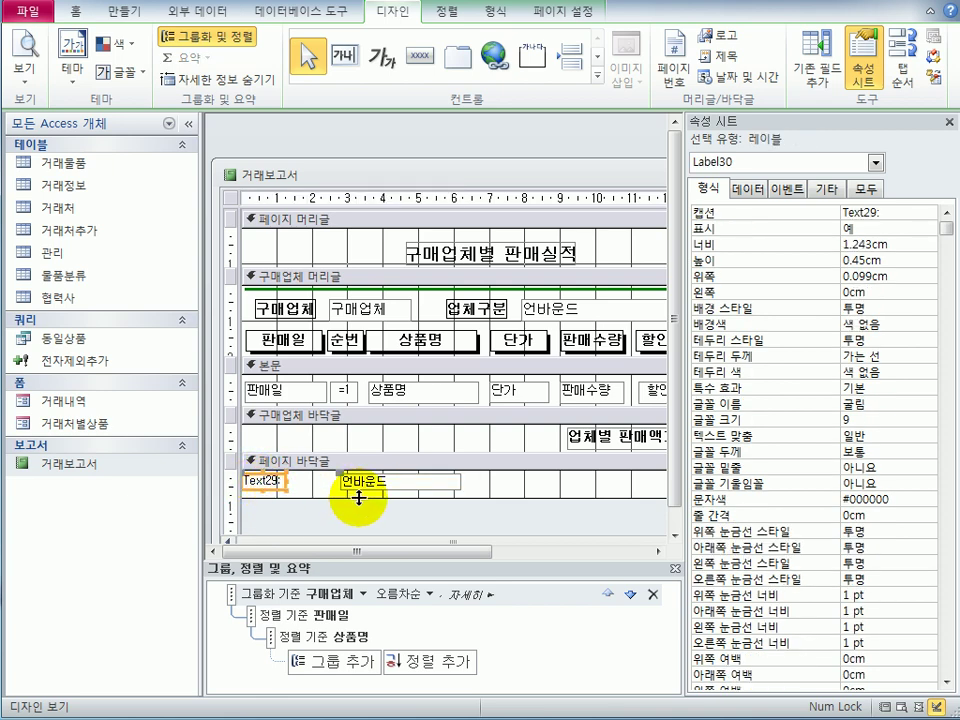
key(Delete)
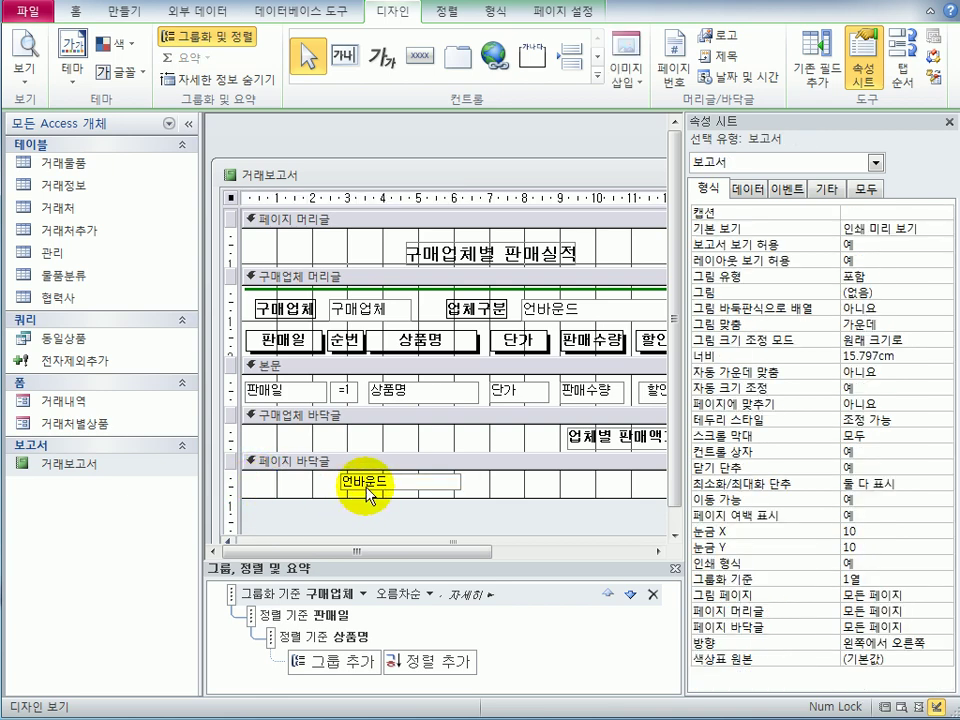
- Name the text box in the 페이지 바닥글 section txt페이지정보
click(366, 488)
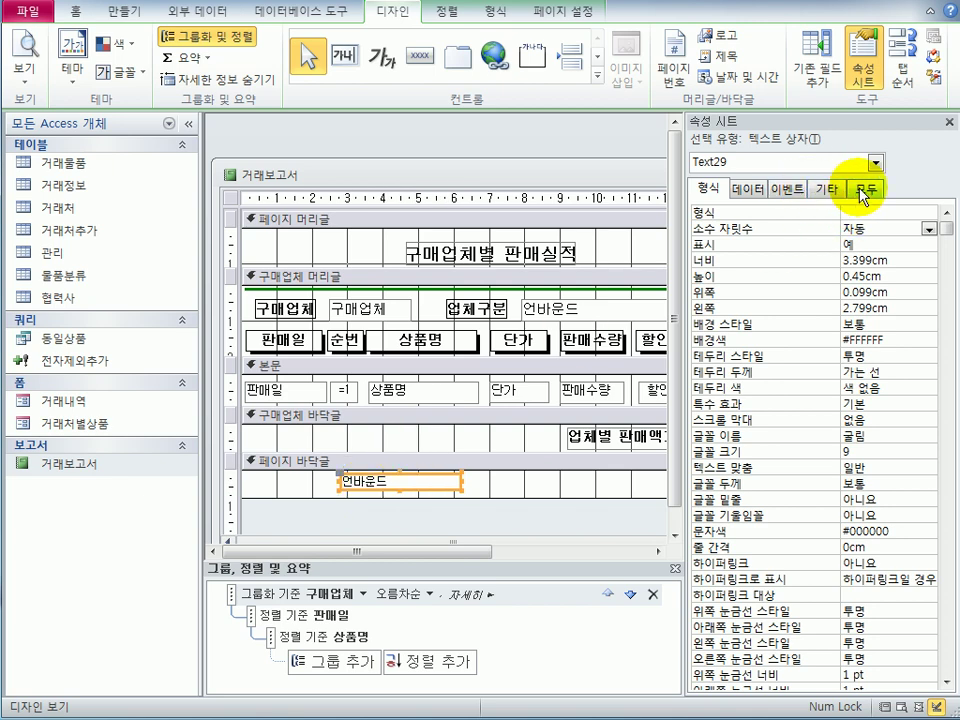
click(862, 190)
click(910, 212)
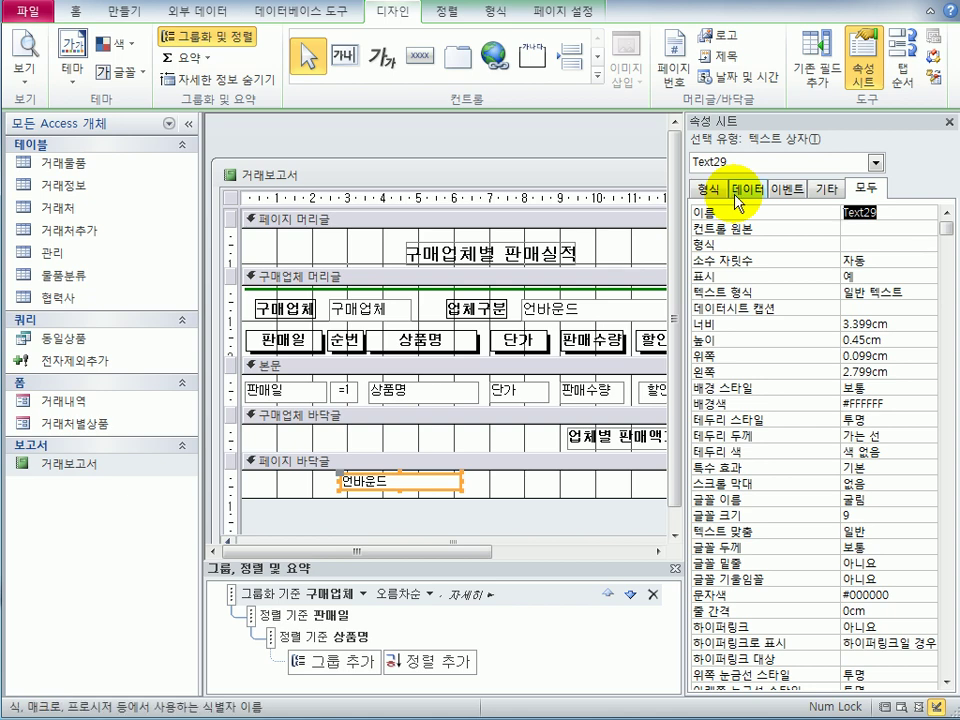
text(tx)
text(t페이)
text(지정보)
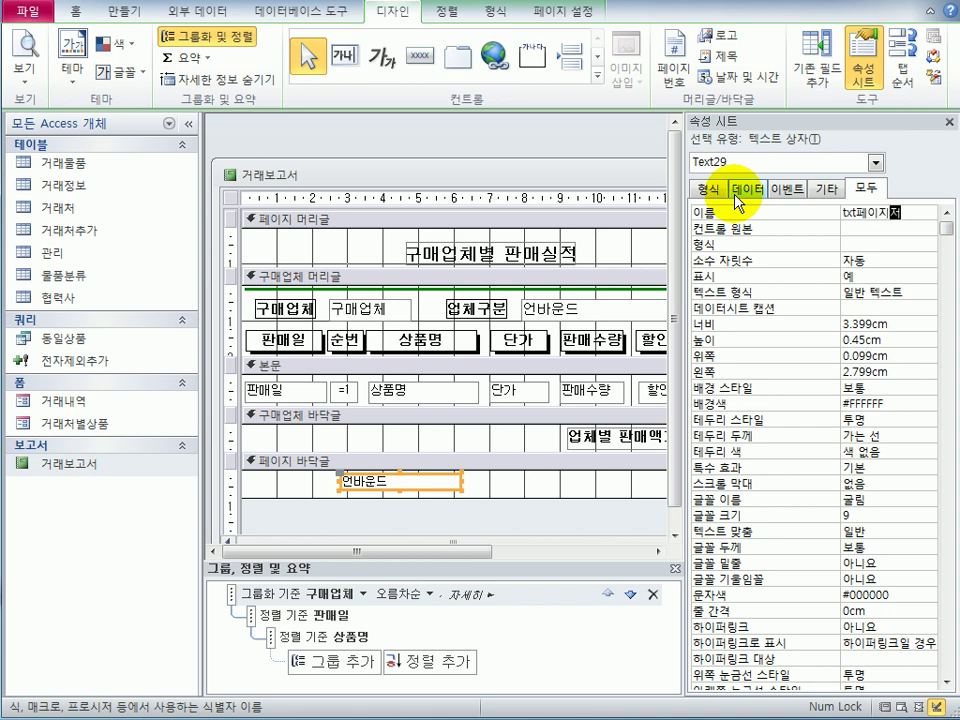
key(Return)
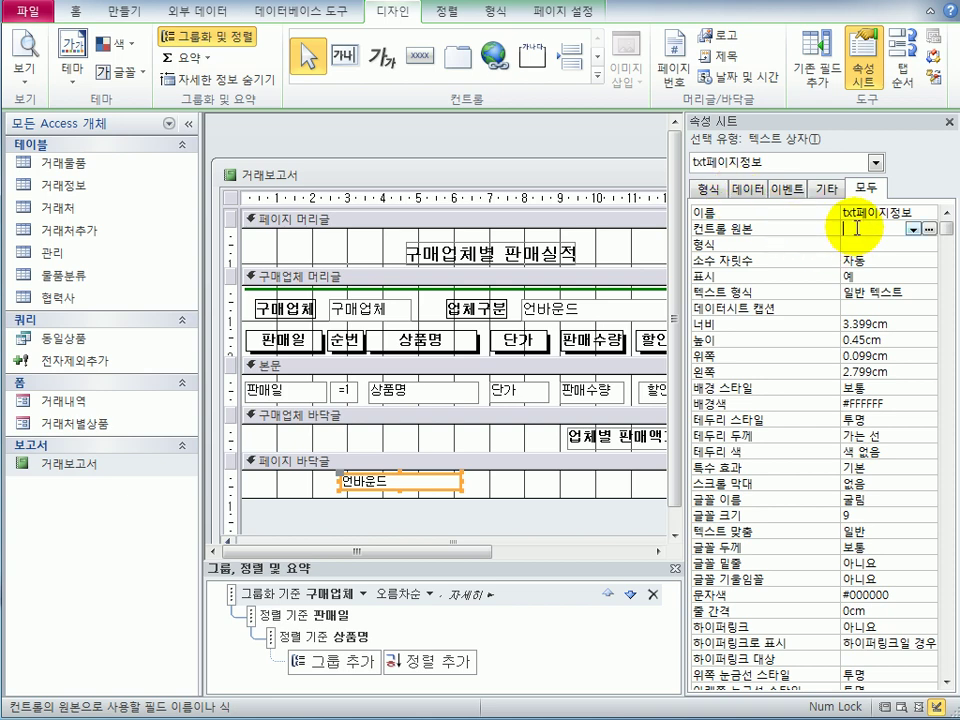
- Set the control source of txt페이지정보 to ="현재"&[page]&"페이지 / 총"&[pages]&"페이지" and widen the text box to fit the whole expression
key(shift+F2)
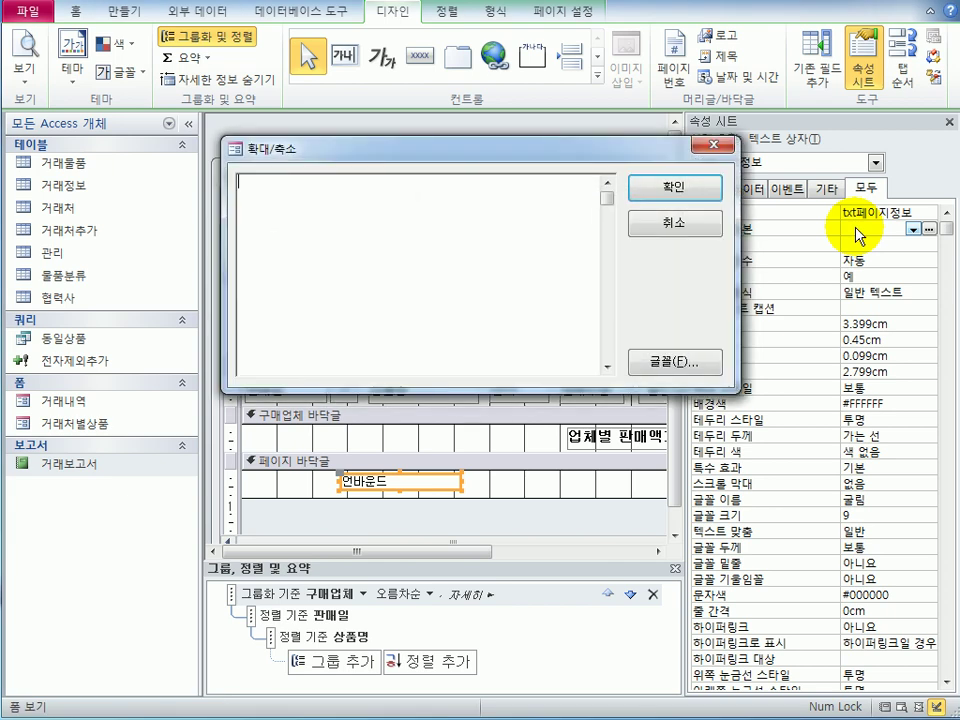
drag(354, 154, 352, 193)
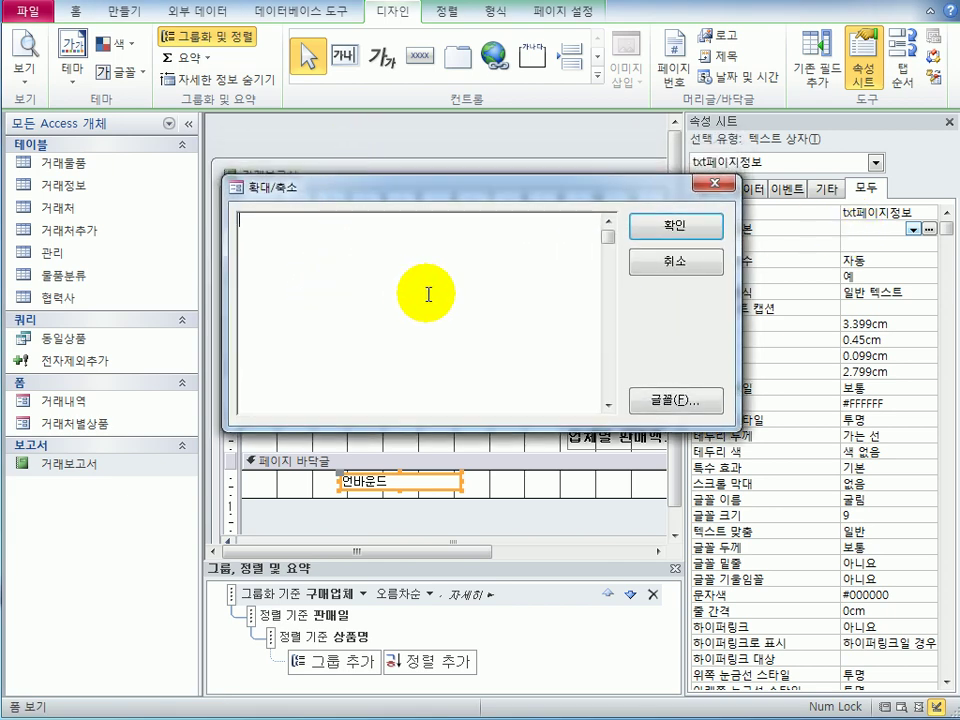
text(="현재"&[page])
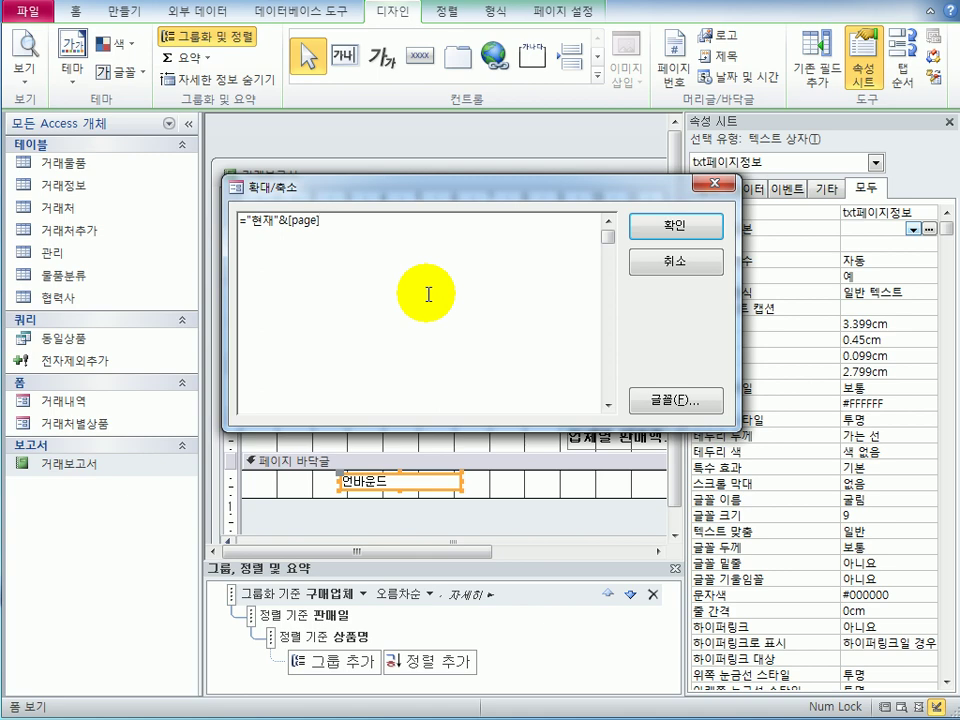
text(&"페이지/)
key(BackSpace)
text(/ 총"&[pages)
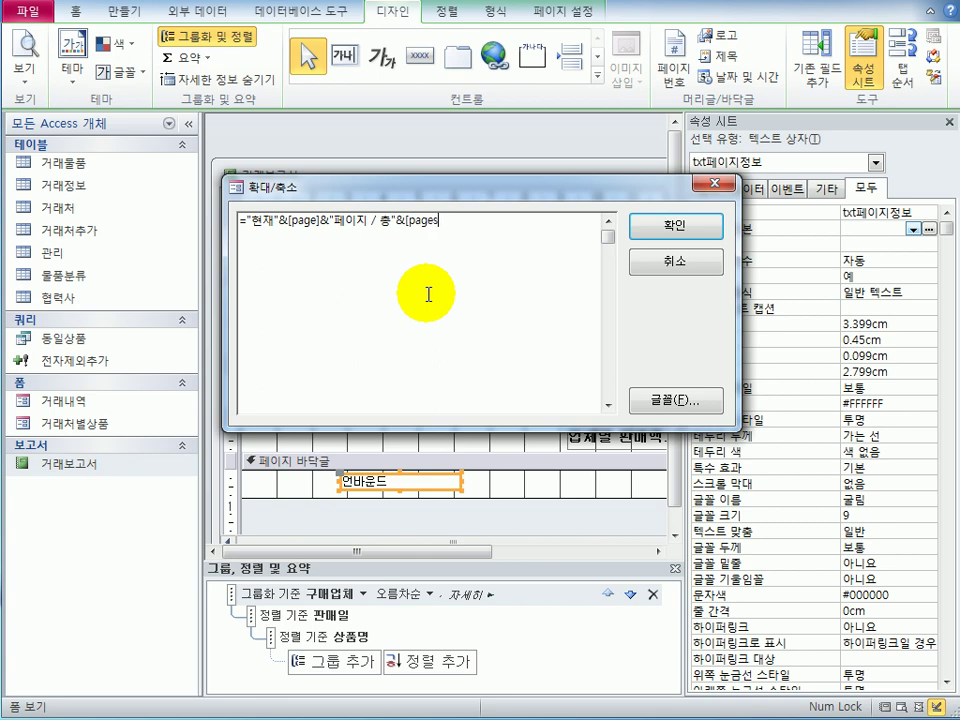
text(]&"페이지")
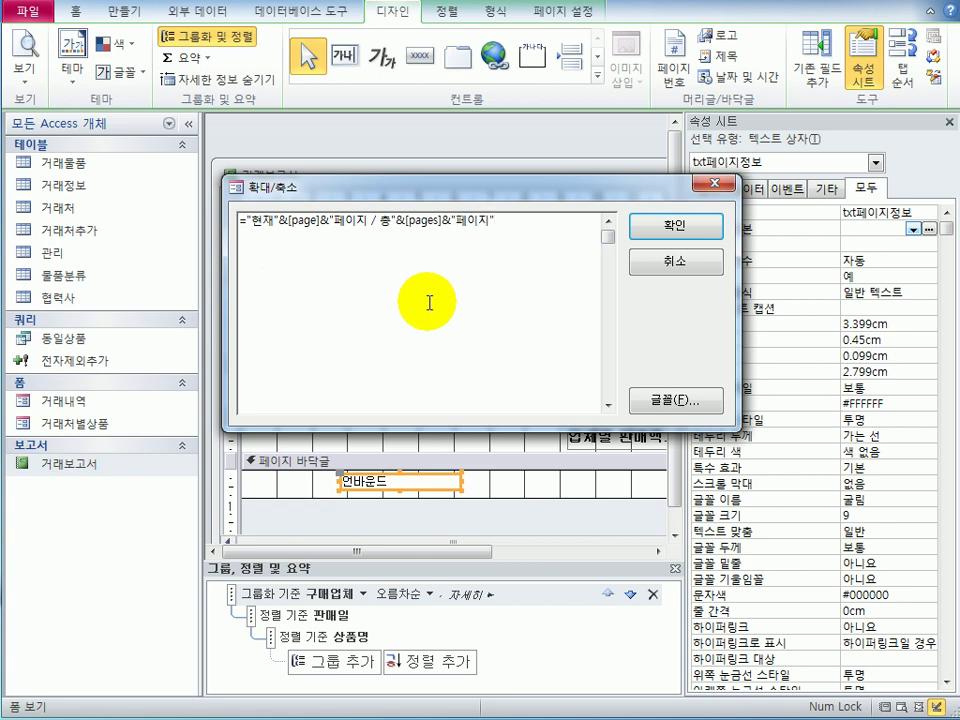
click(638, 223)
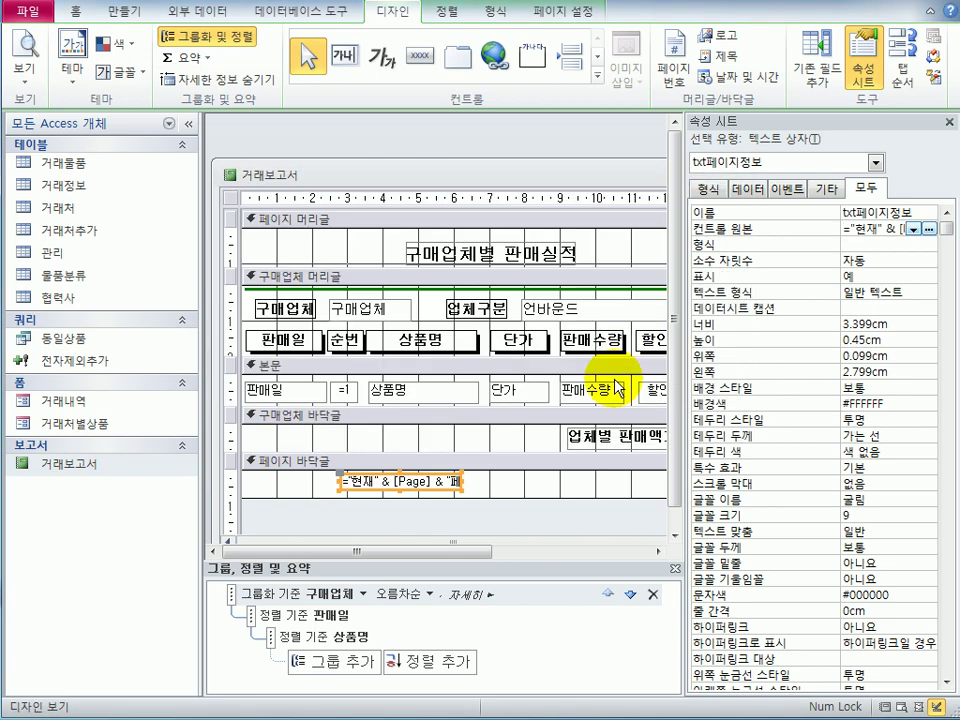
drag(463, 482, 650, 484)
click(600, 530)
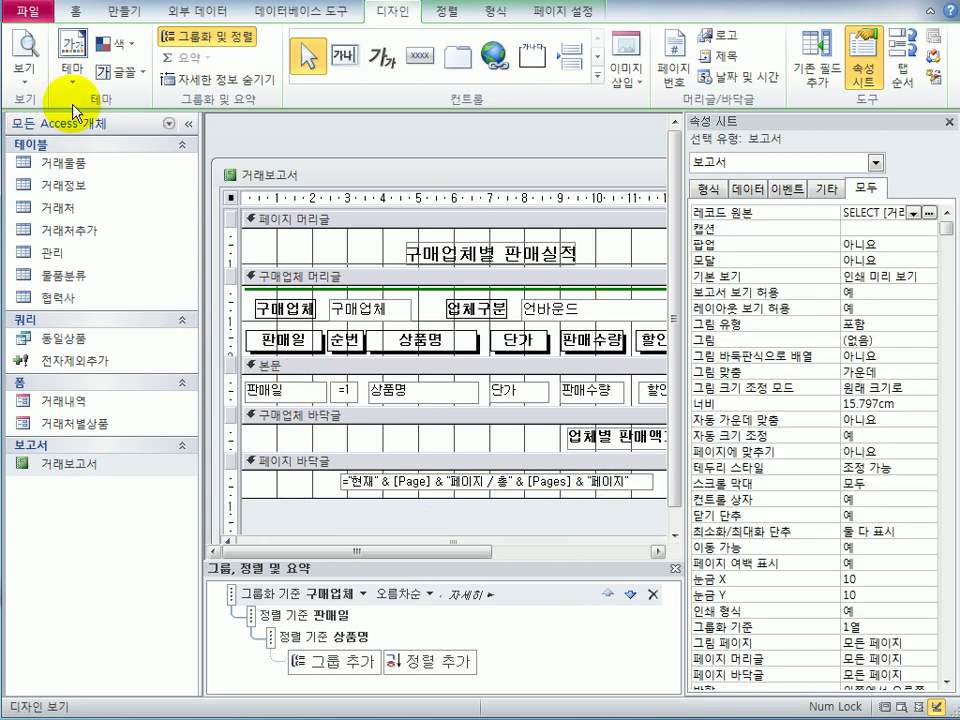
- Preview the 거래보고서 report in an enlarged window and check the group numbering, sales totals, currency format and page footer
click(26, 45)
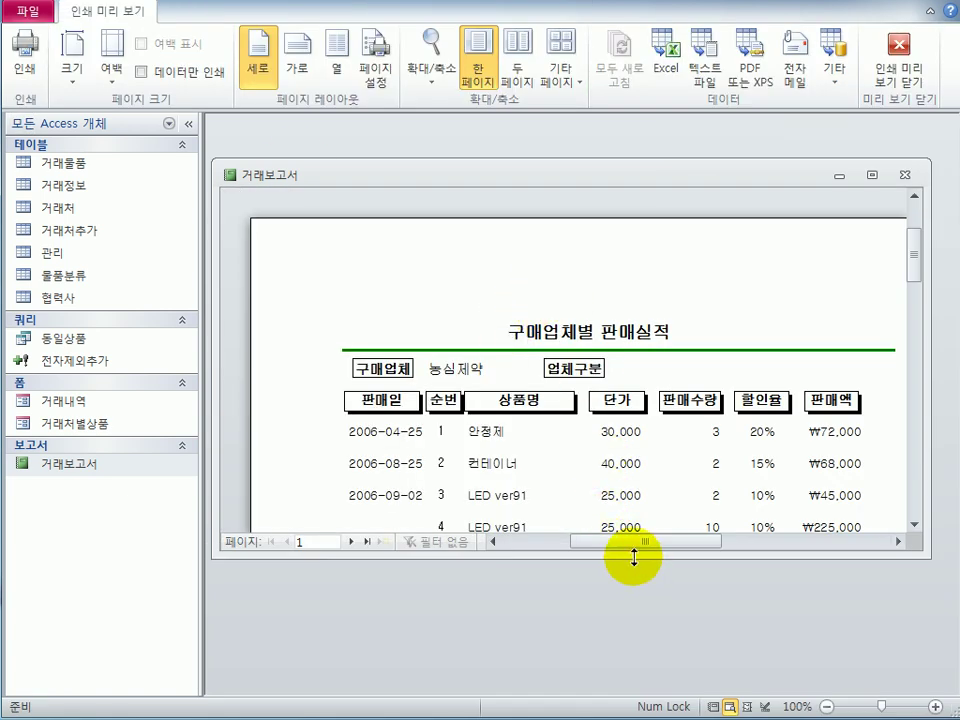
drag(633, 557, 623, 664)
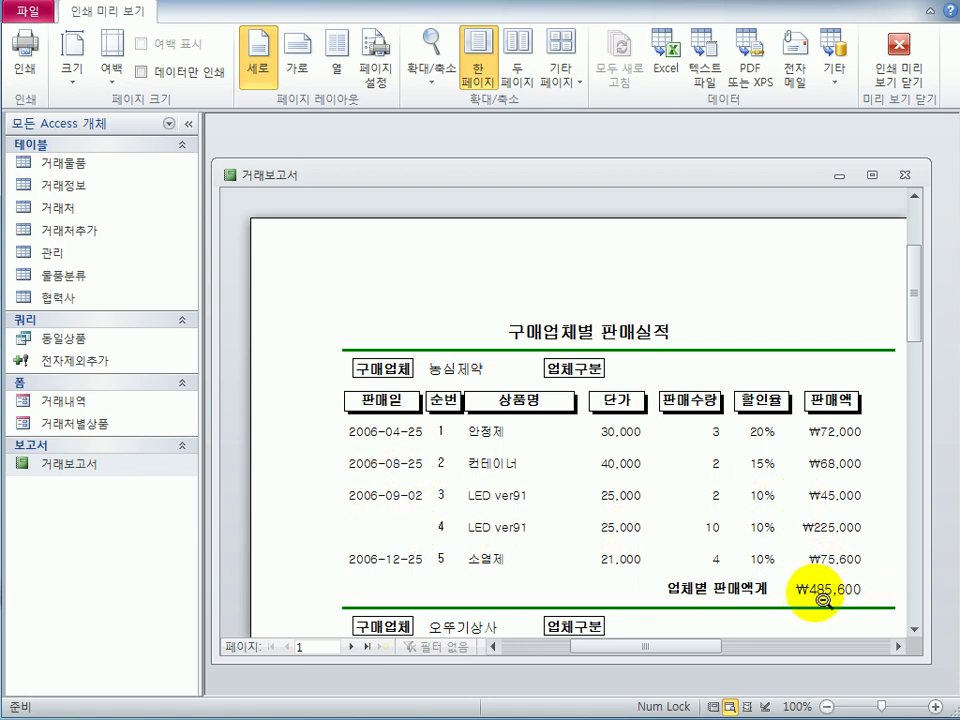
scroll(667, 533, down, 5)
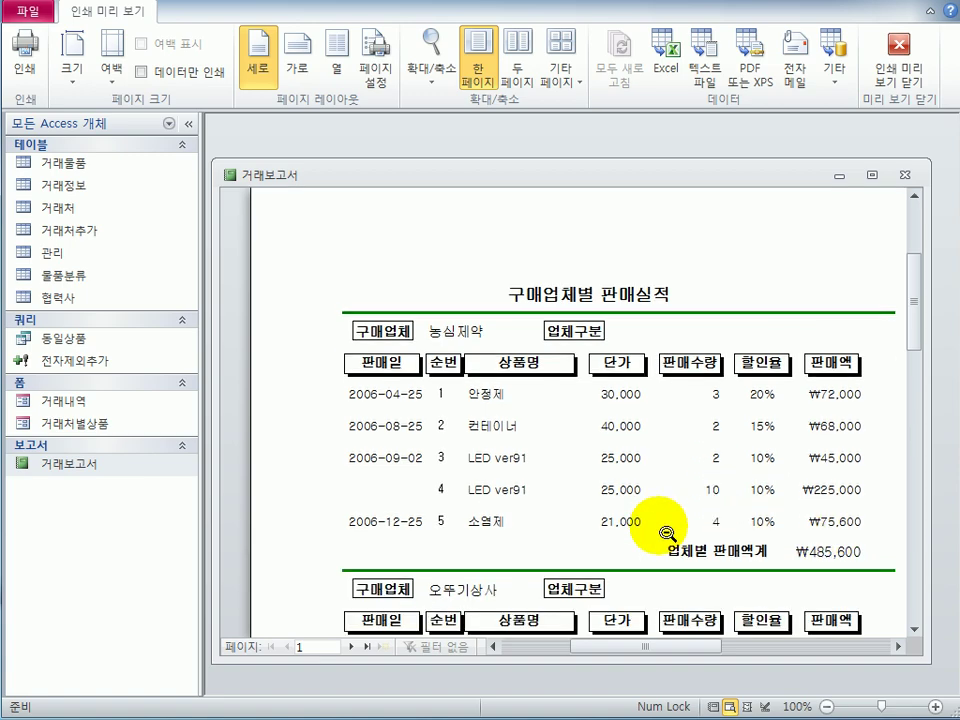
scroll(667, 543, down, 8)
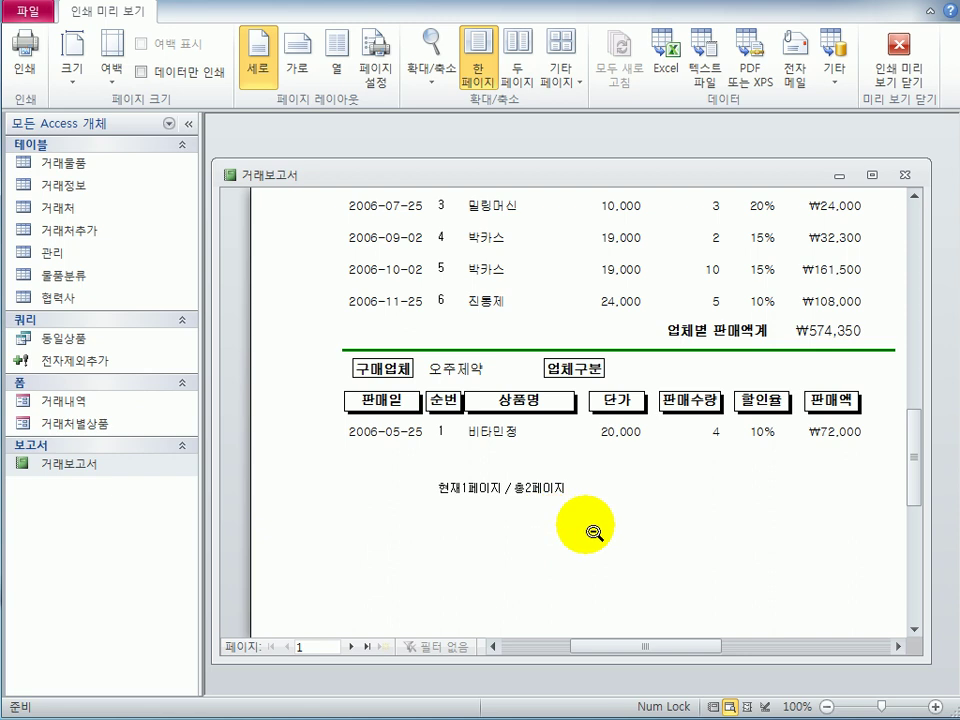
scroll(594, 533, up, 3)
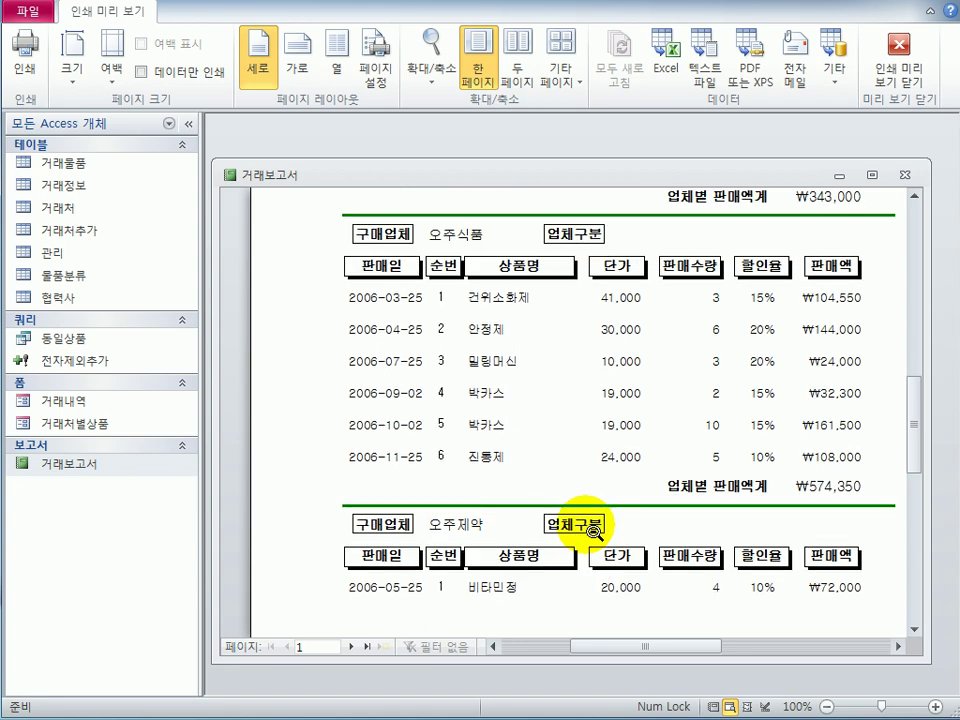
scroll(585, 528, up, 2)
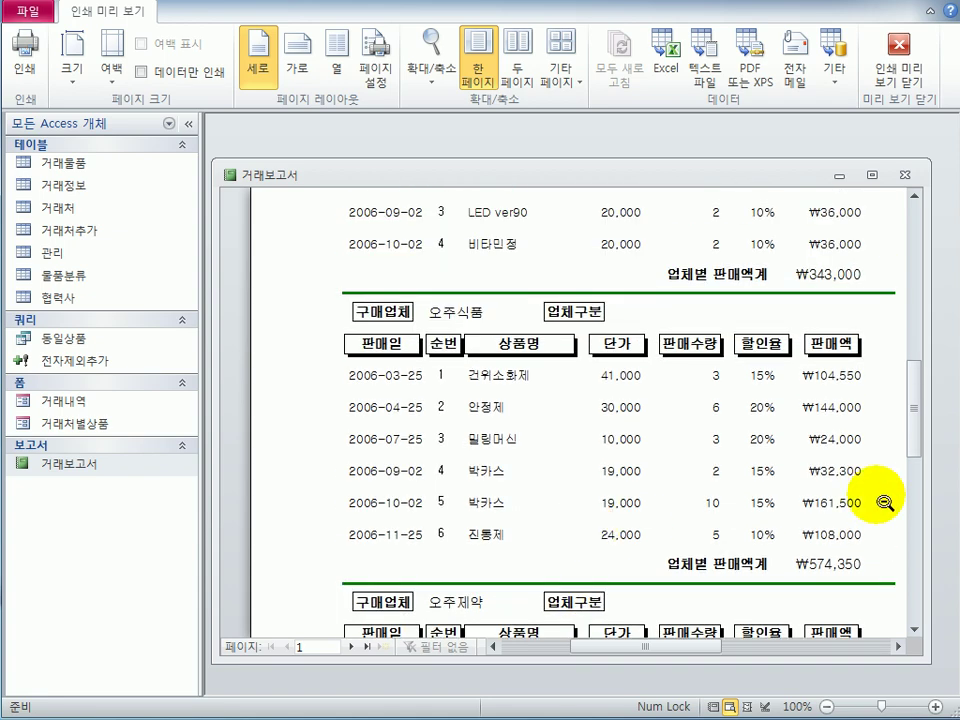
- Leave the print preview and close the 거래보고서 report, saving its design changes
scroll(850, 450, up, 2)
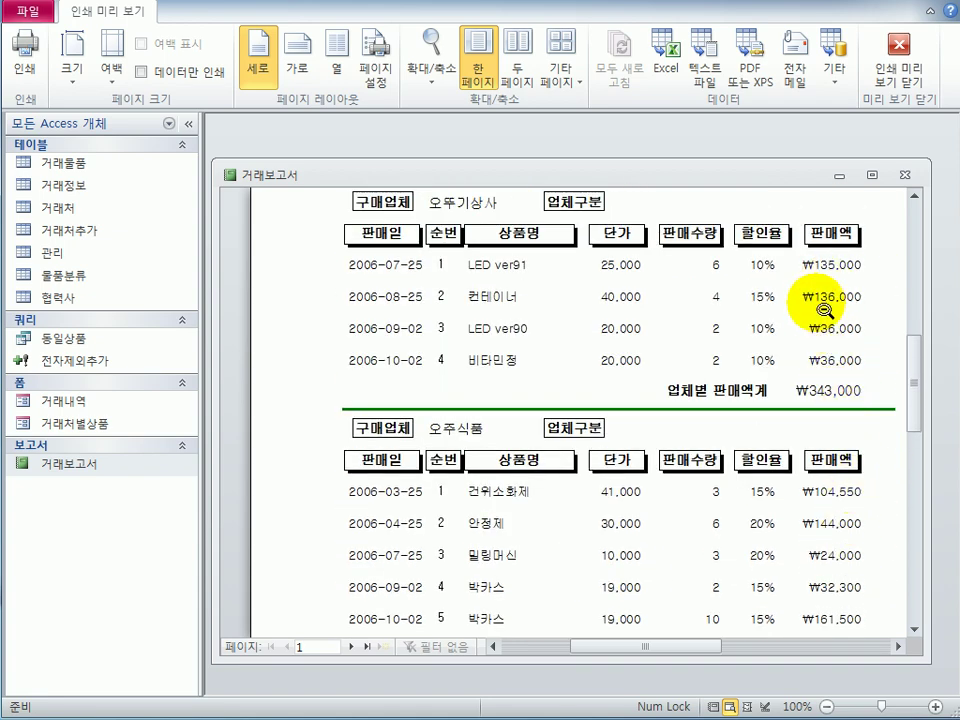
click(900, 50)
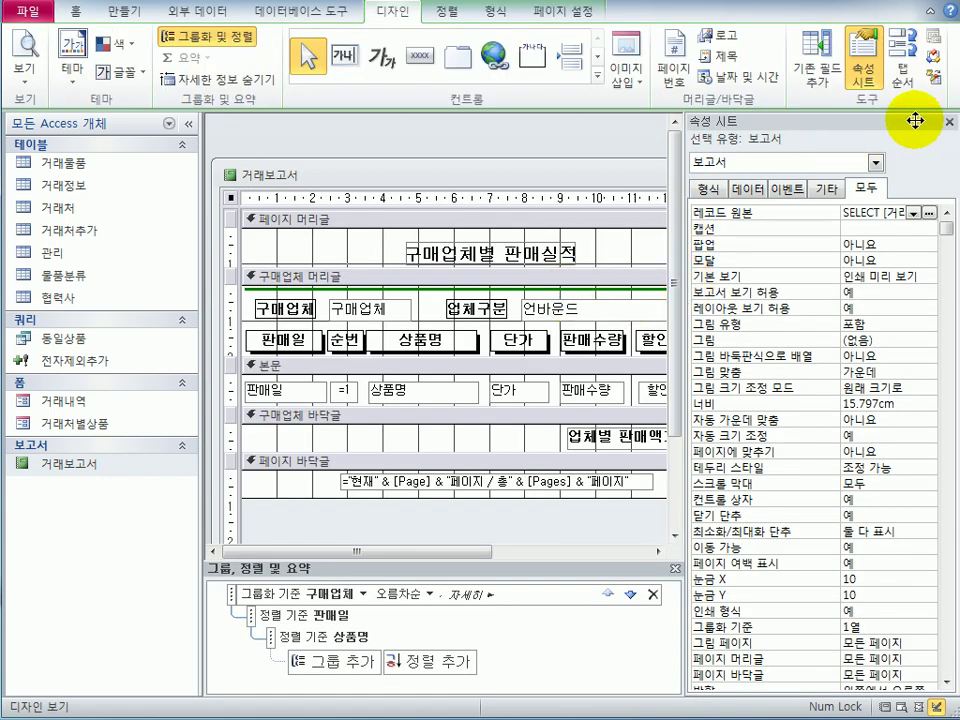
click(950, 121)
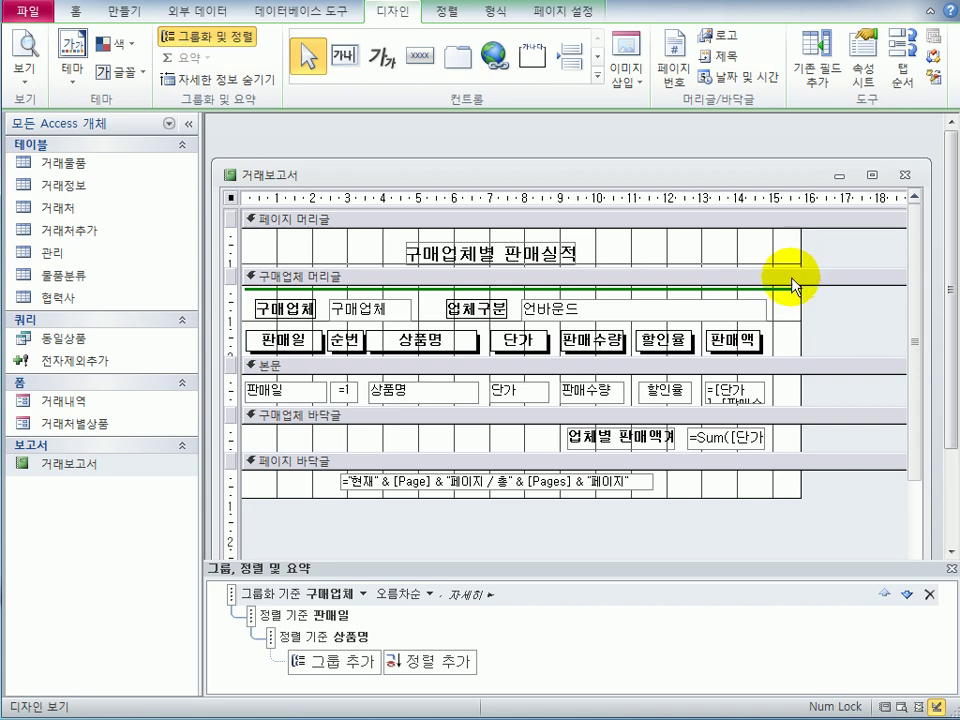
click(906, 176)
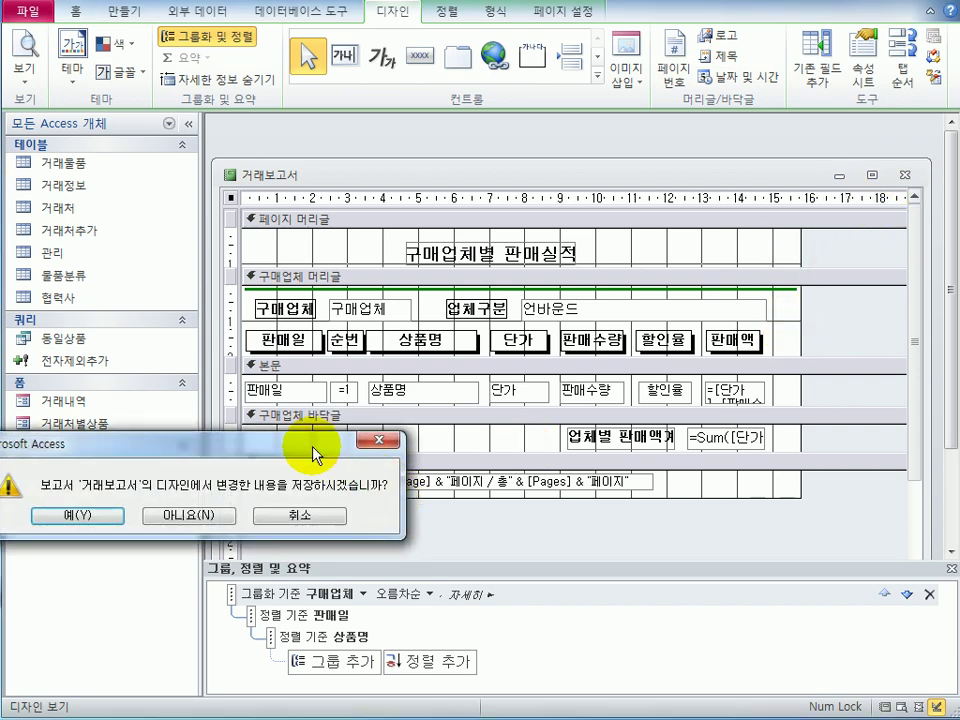
click(364, 373)
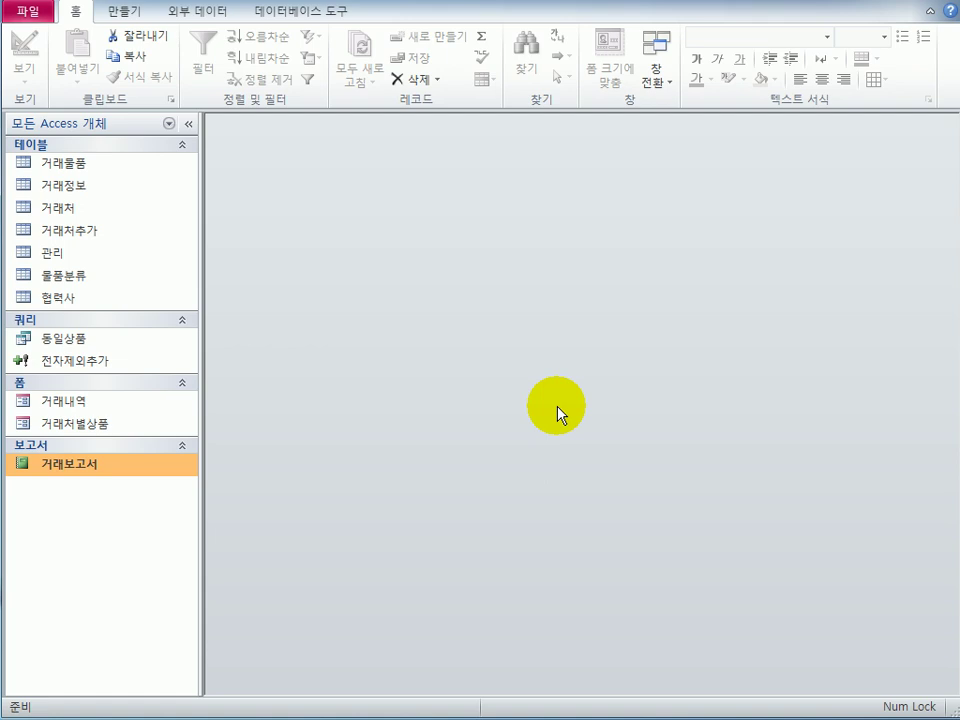
- Open the 거래보고서 report in design view and show the properties of the txt업체구분 text box
right_click(120, 464)
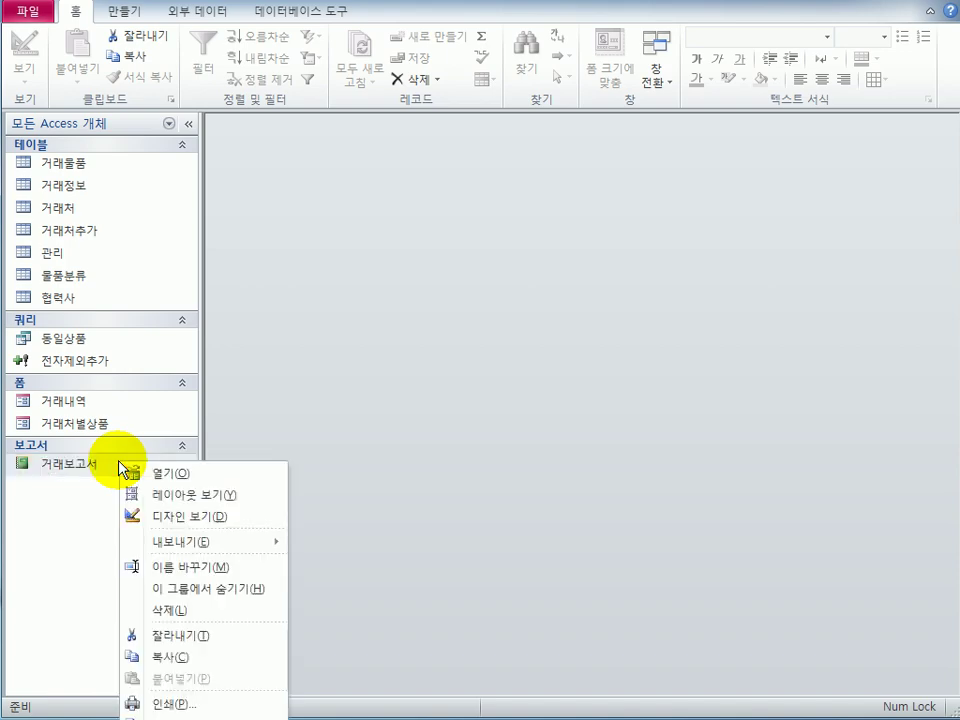
click(185, 517)
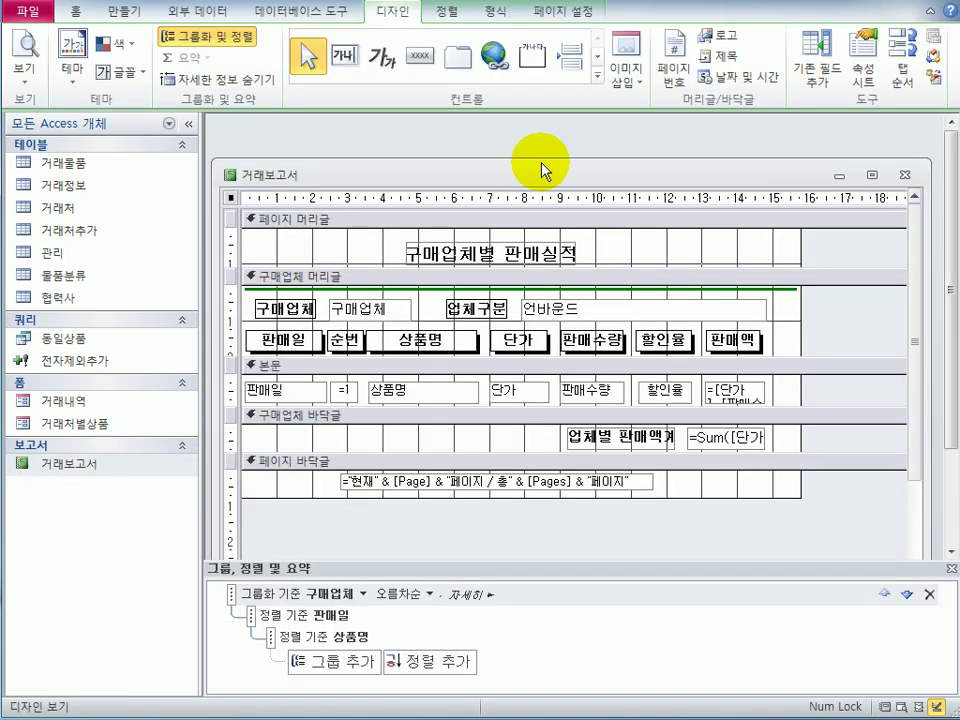
drag(541, 170, 540, 148)
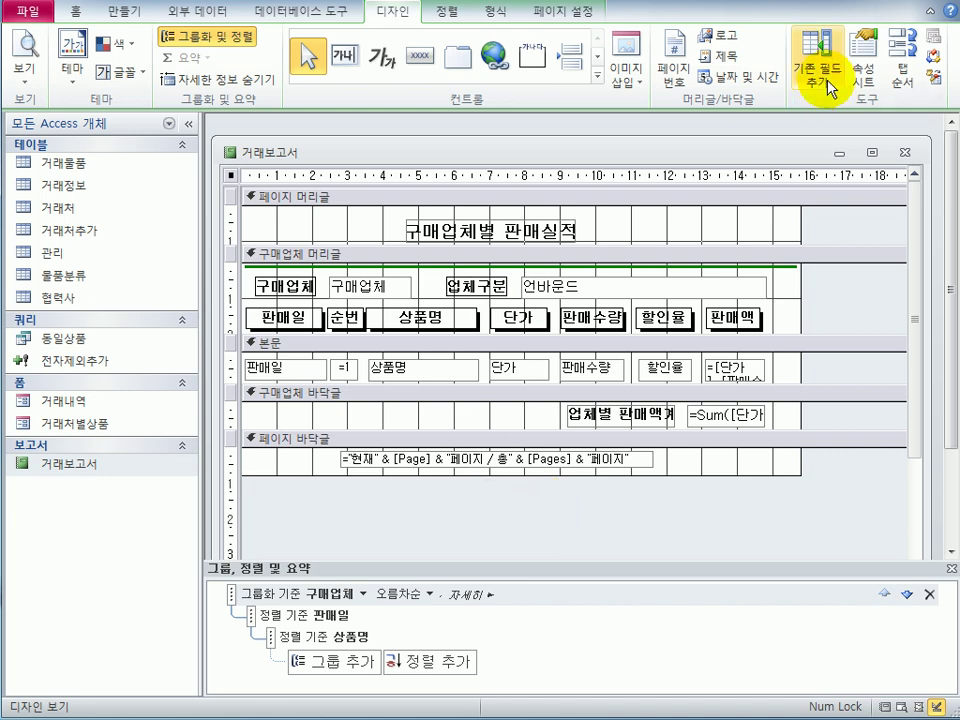
click(869, 86)
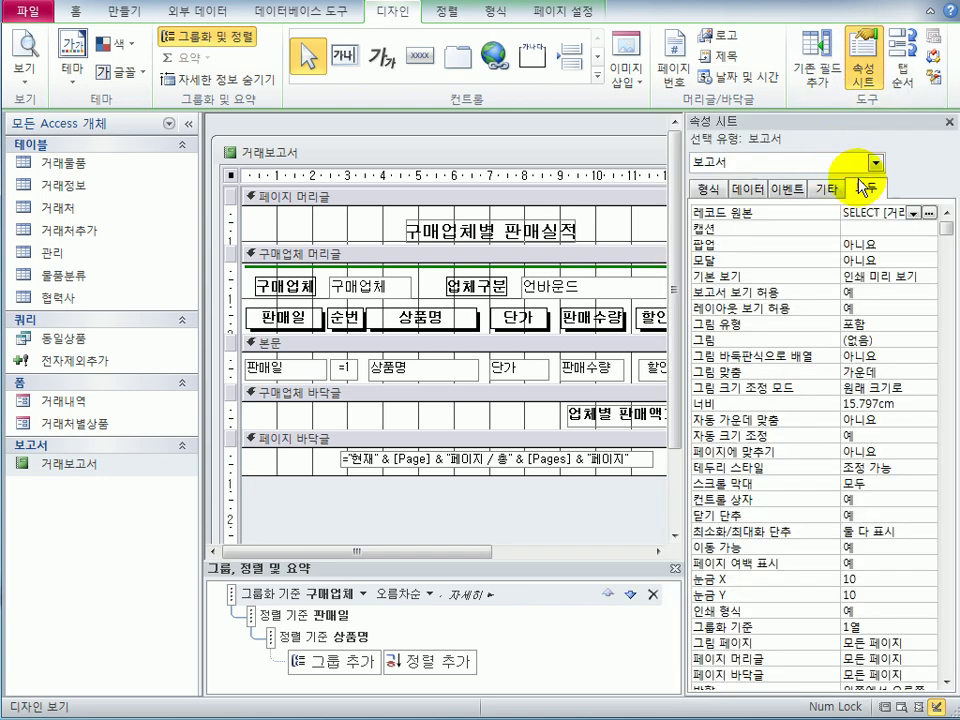
click(875, 164)
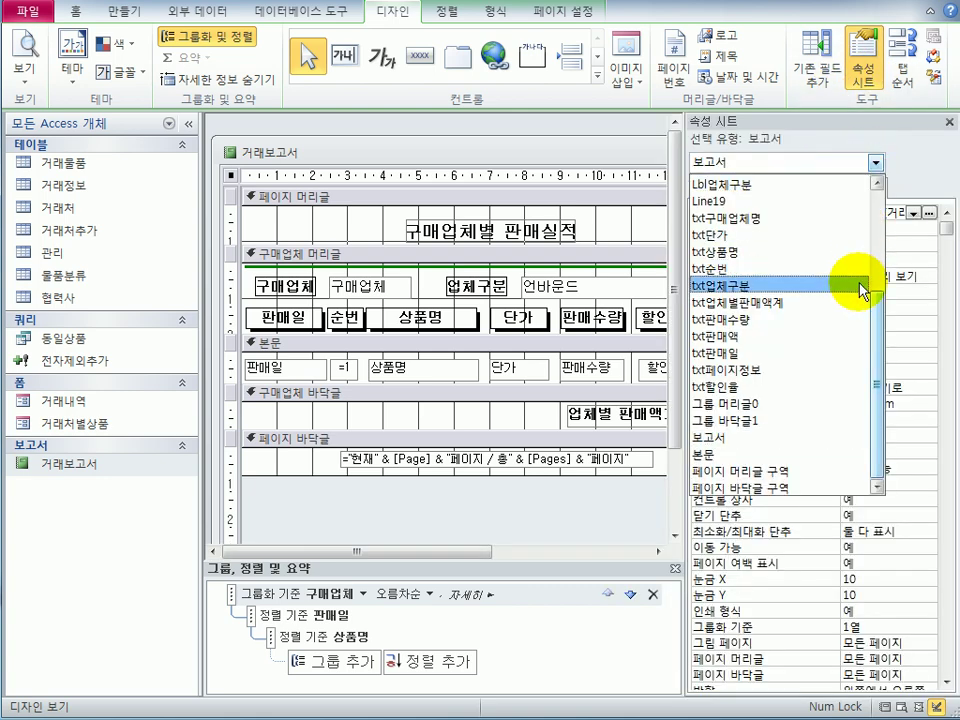
click(803, 286)
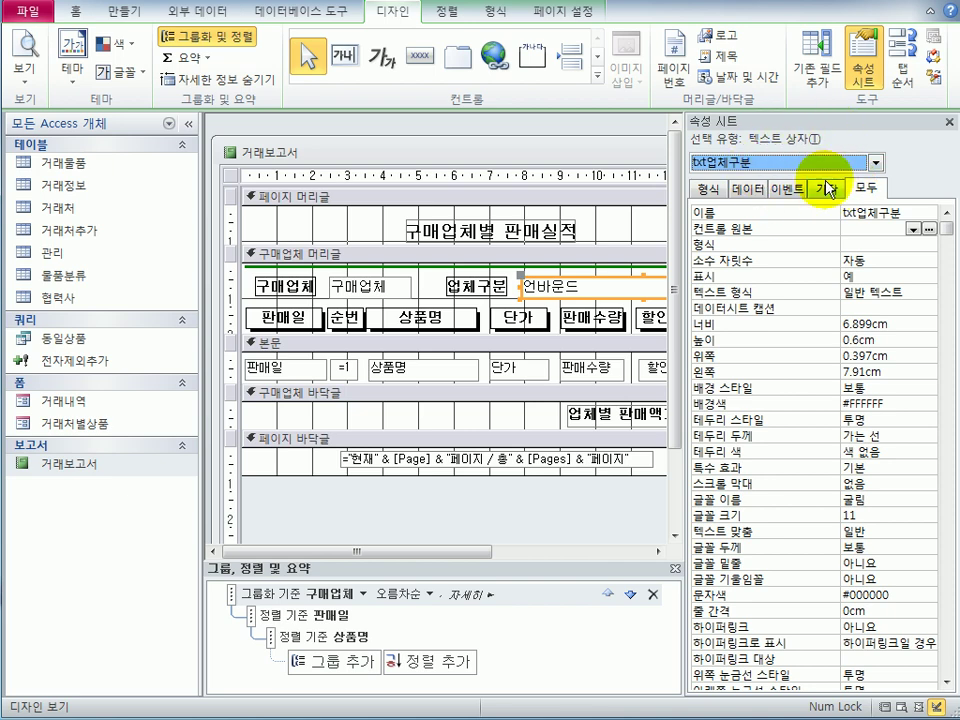
- Set the control source of txt업체구분 to =iif([구매업체]="팔도상사","매입","할인")
click(863, 228)
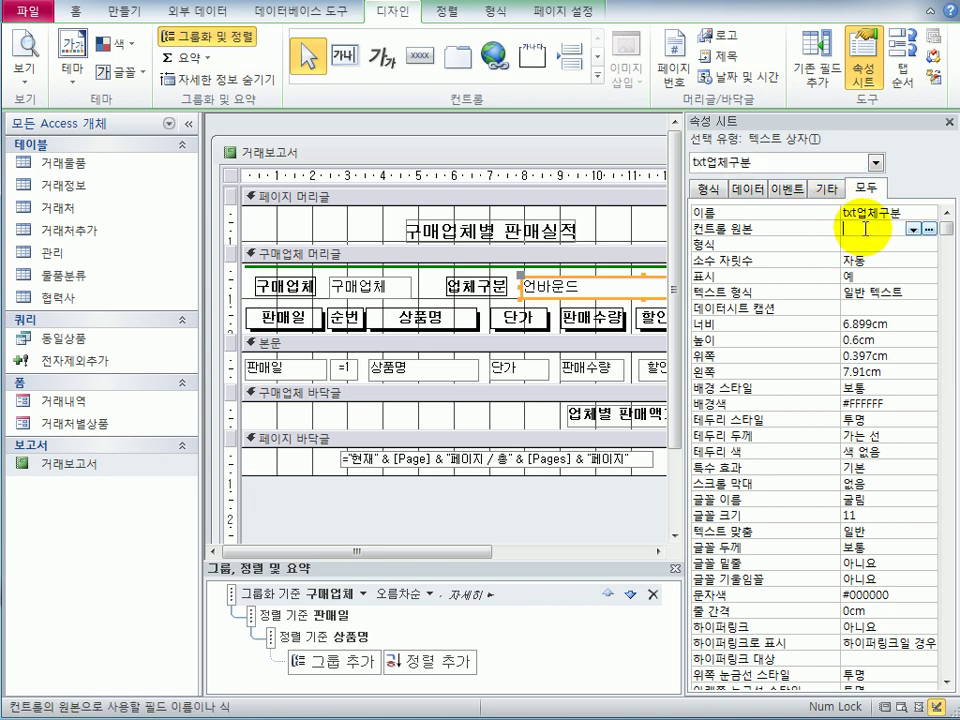
right_click(865, 228)
click(900, 264)
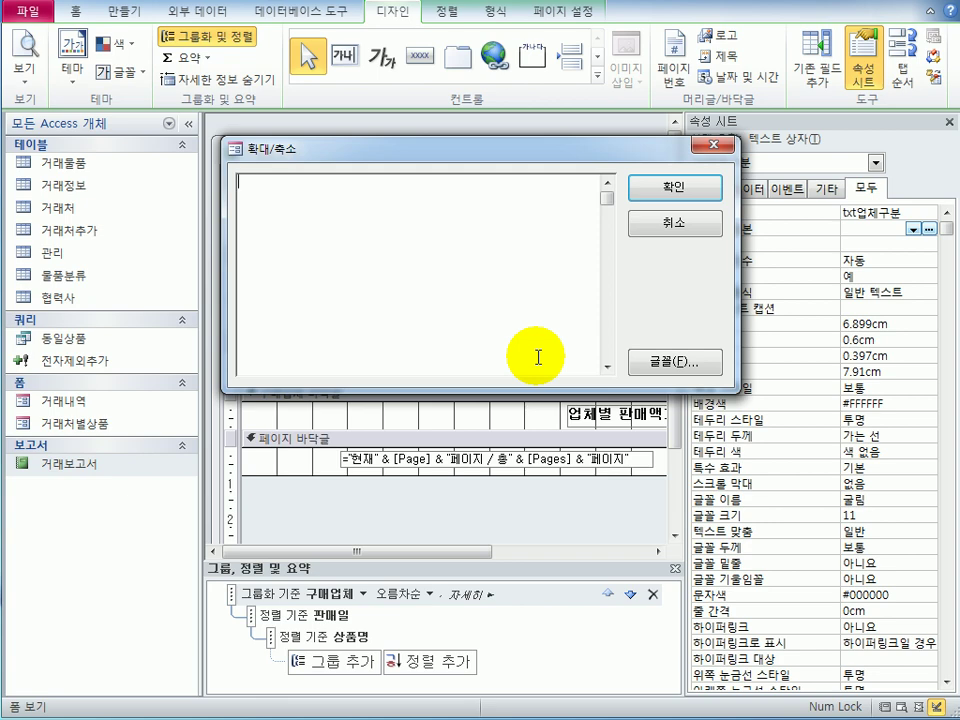
text(=)
text(II)
text(f()
text((m)
key(BackSpace)
key(BackSpace)
text(구매업체])
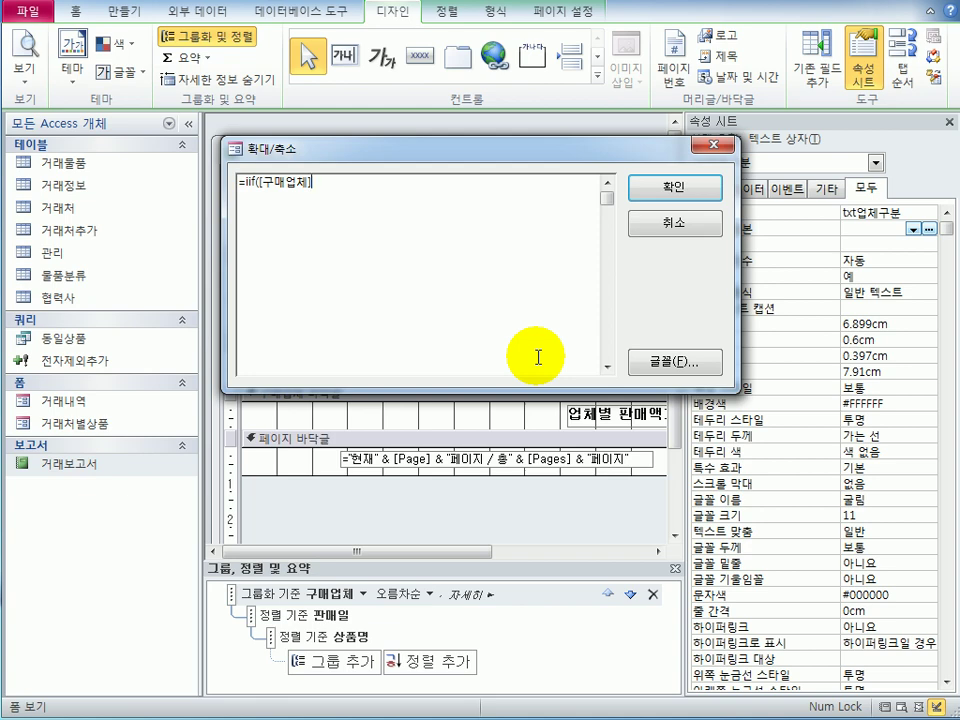
text(="팔도상사","매입","할인")
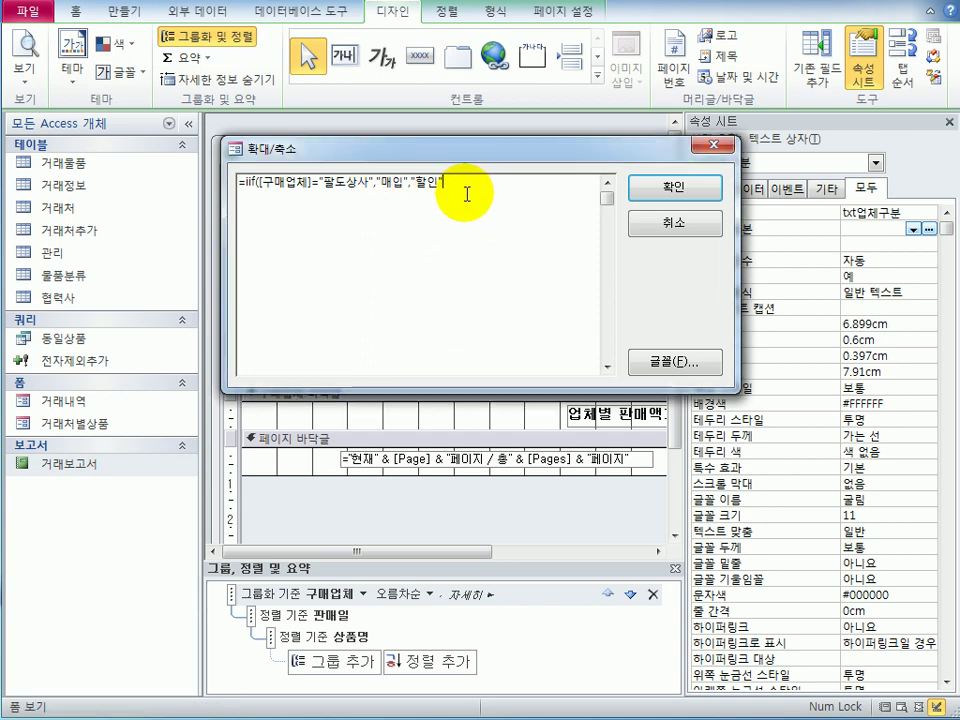
text())
click(660, 190)
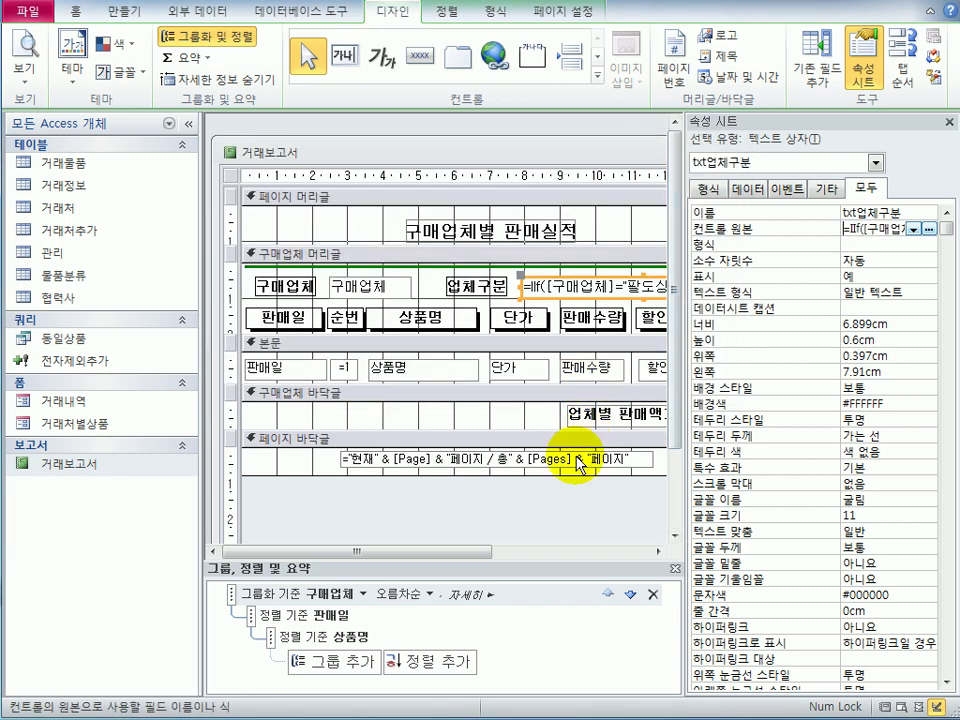
- Preview both pages of the 거래보고서 report and check the 업체구분 value for each company, including 팔도상사
click(28, 58)
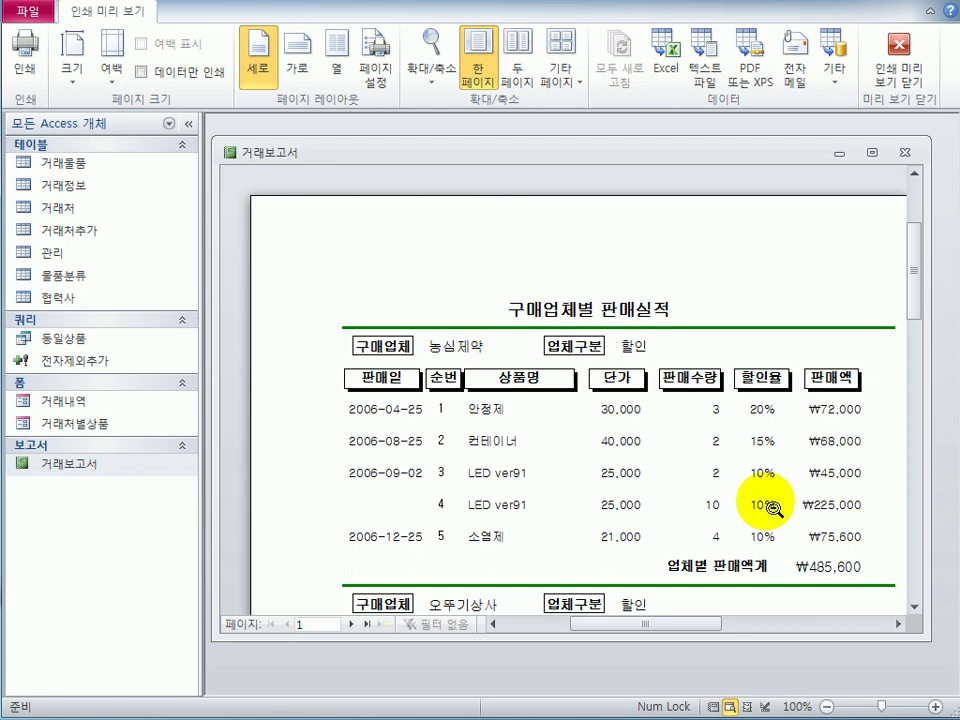
scroll(681, 480, down, 3)
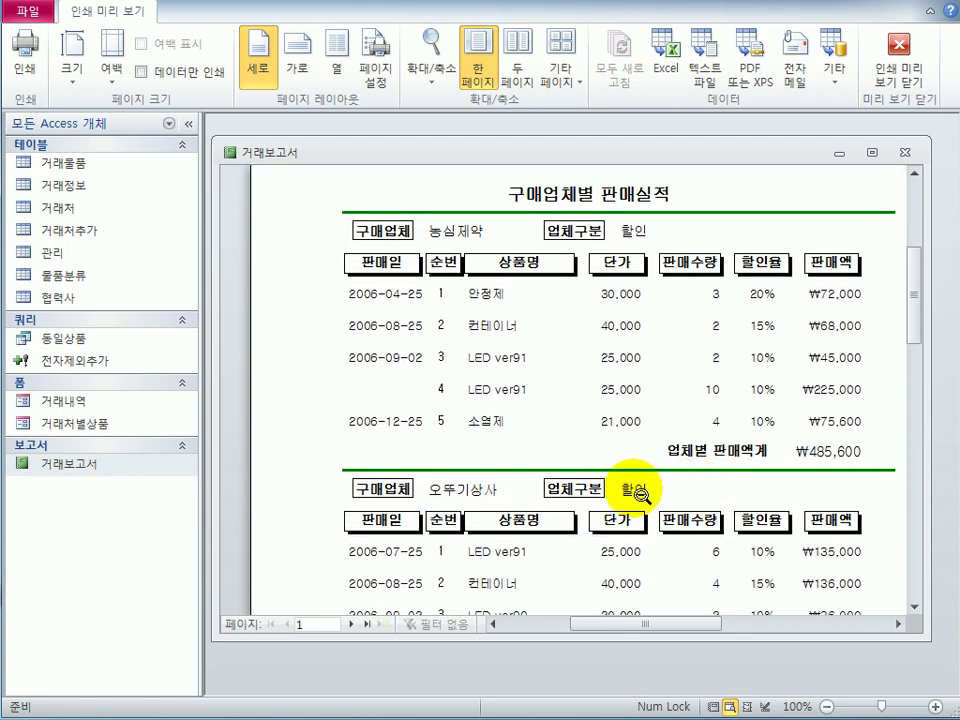
scroll(641, 506, down, 2)
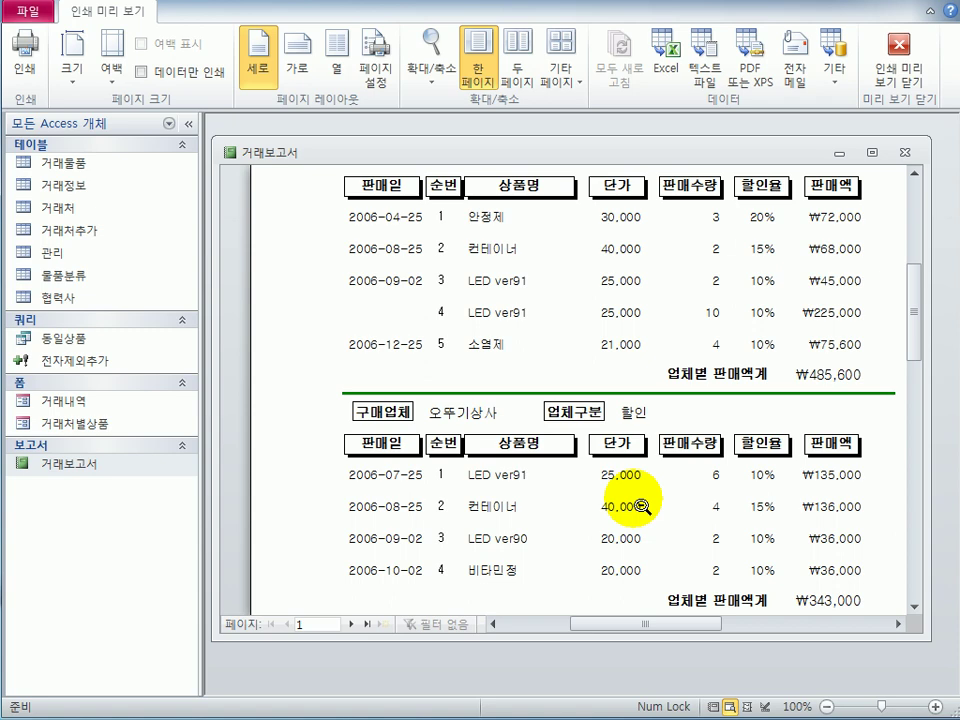
scroll(641, 506, down, 5)
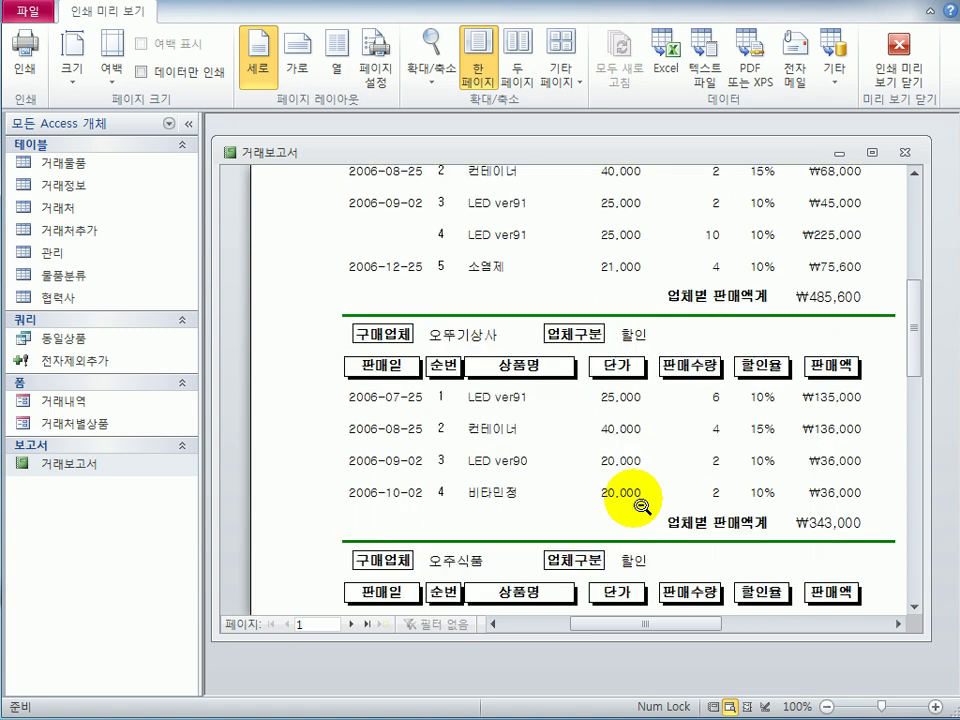
scroll(641, 506, down, 4)
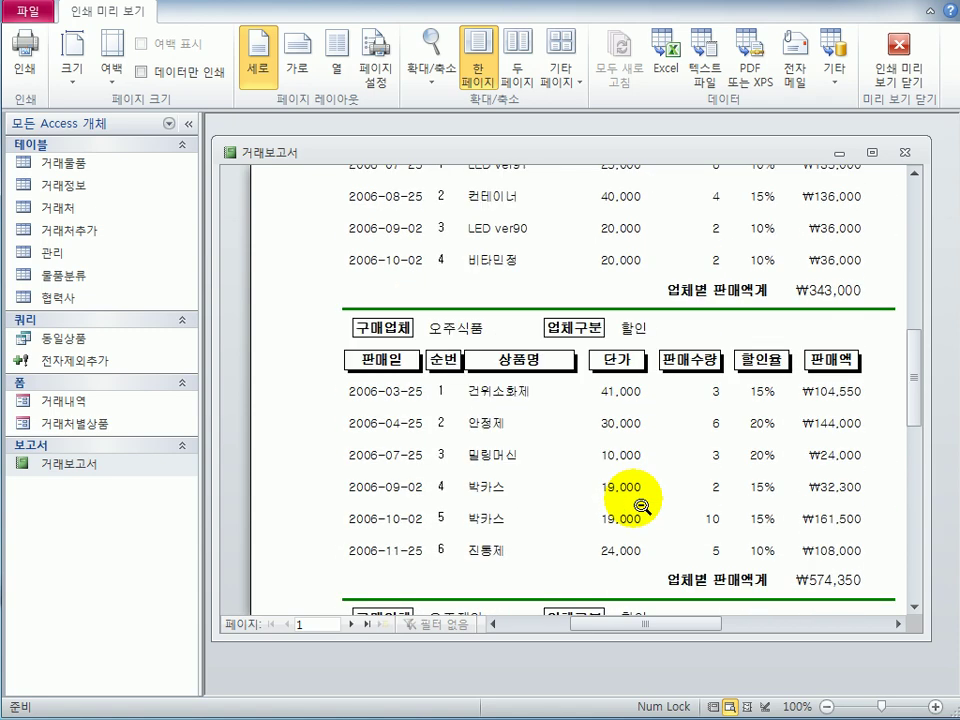
scroll(620, 538, up, 2)
scroll(625, 533, up, 10)
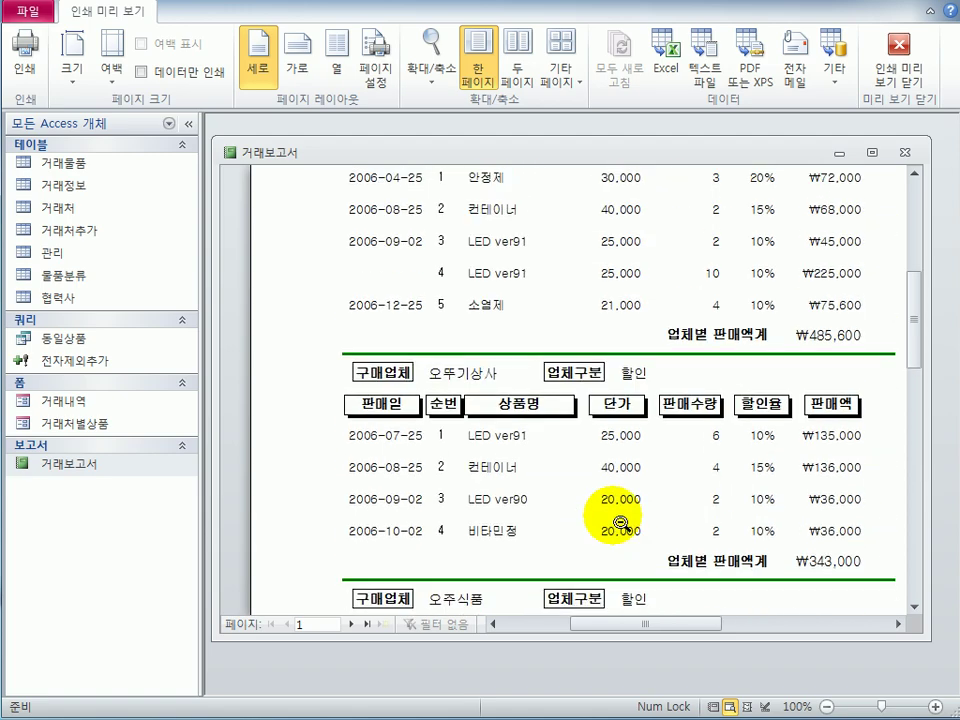
scroll(620, 521, down, 20)
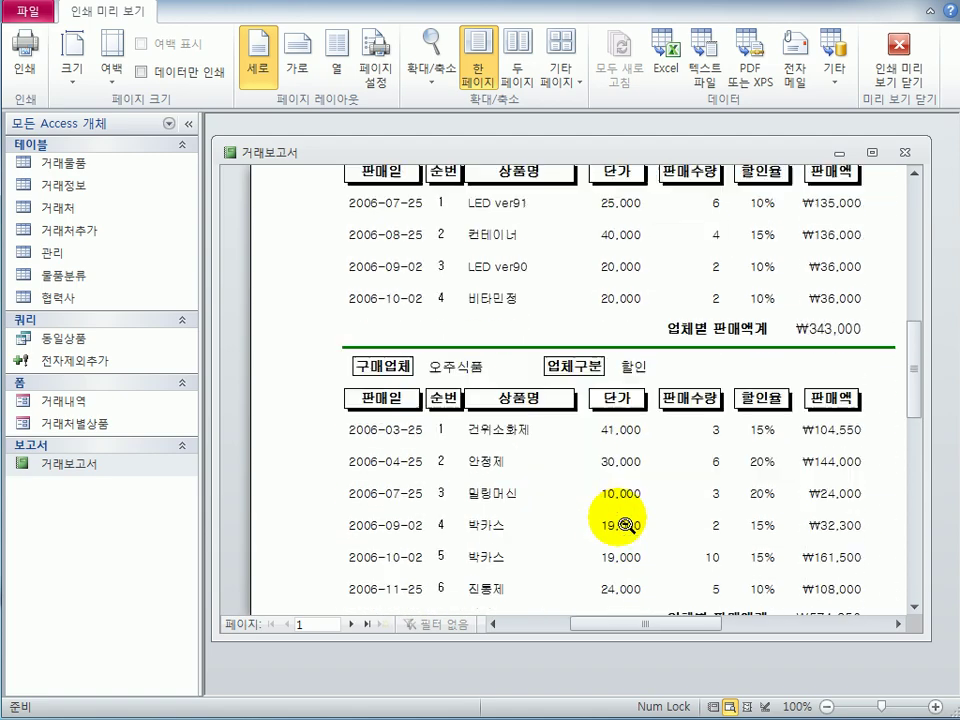
click(353, 624)
scroll(637, 503, up, 3)
scroll(637, 503, up, 8)
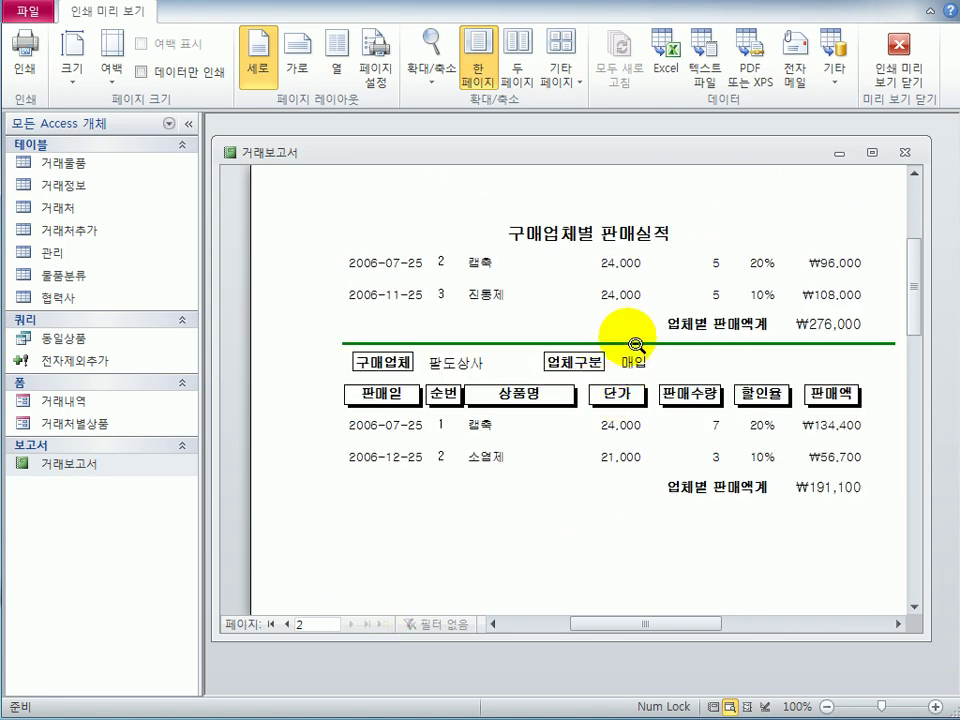
- Exit the preview, hide the property sheet and close the 거래보고서 report with its changes saved
click(905, 70)
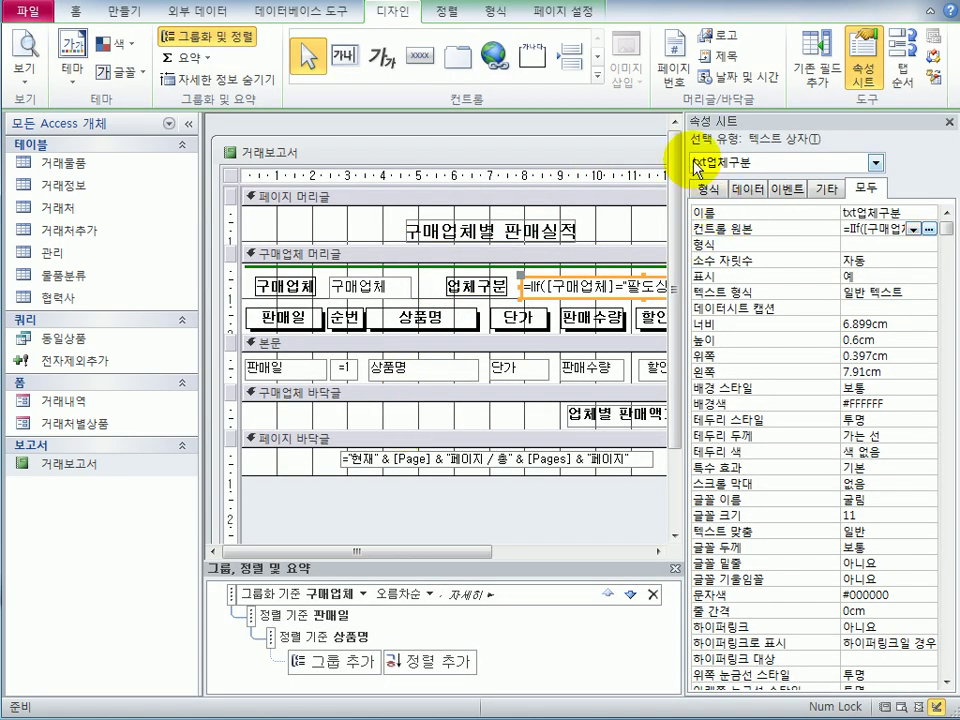
click(948, 121)
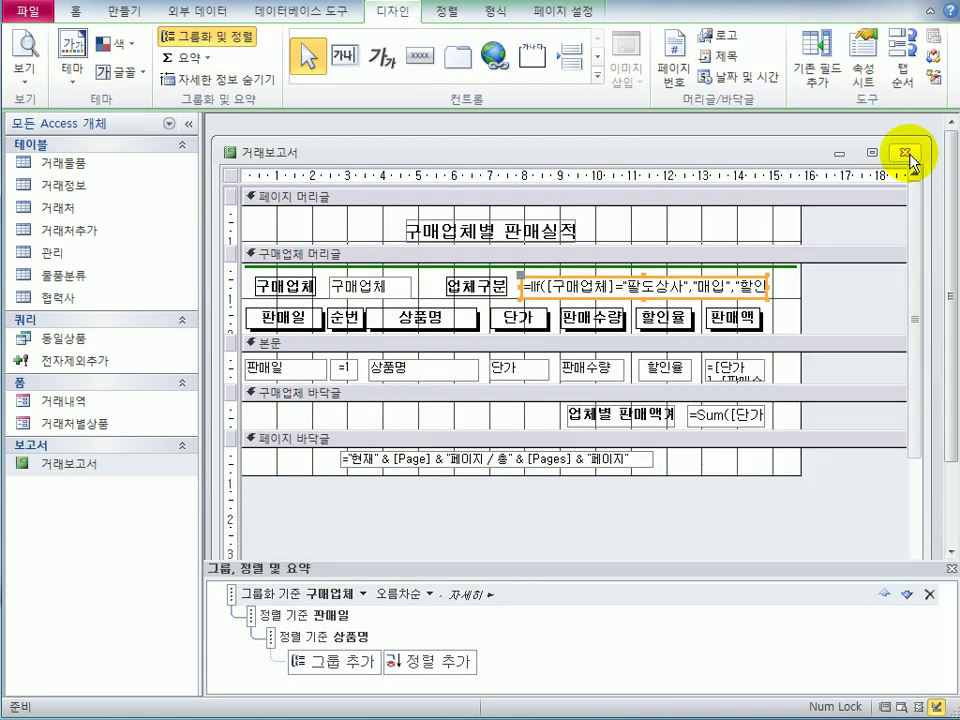
click(905, 152)
drag(257, 422, 597, 318)
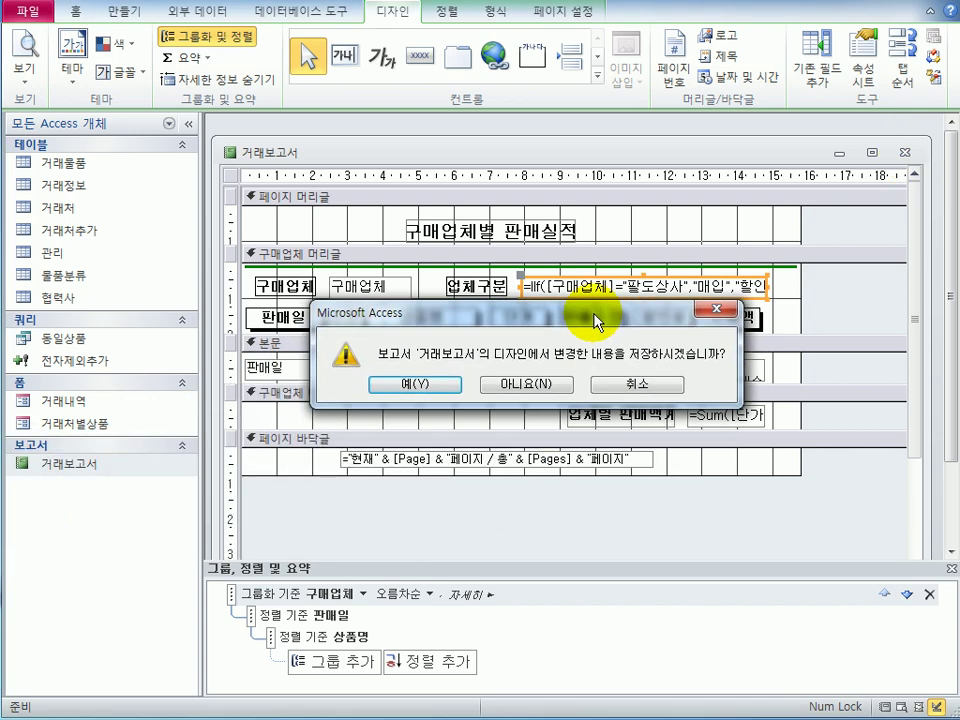
click(418, 384)
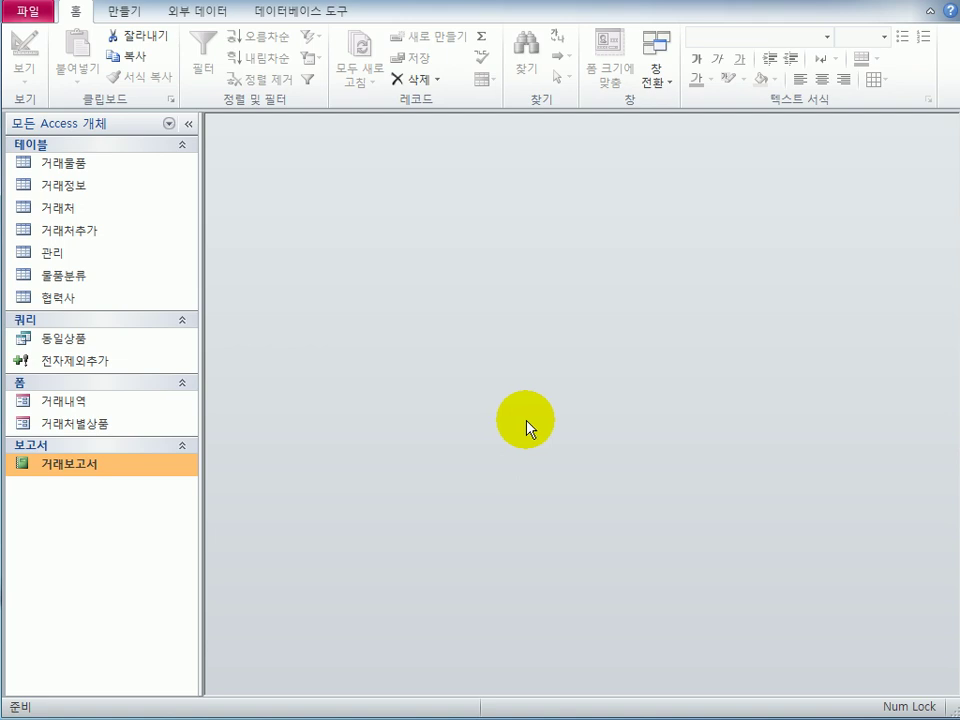
- Open the 거래처별상품 form in design view
click(140, 434)
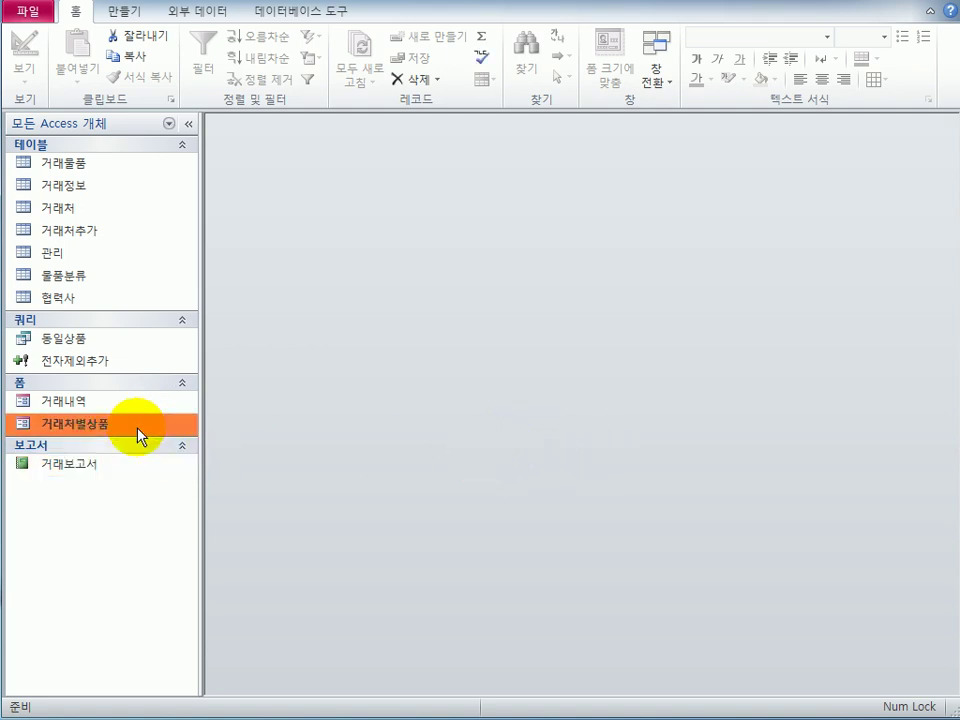
right_click(137, 434)
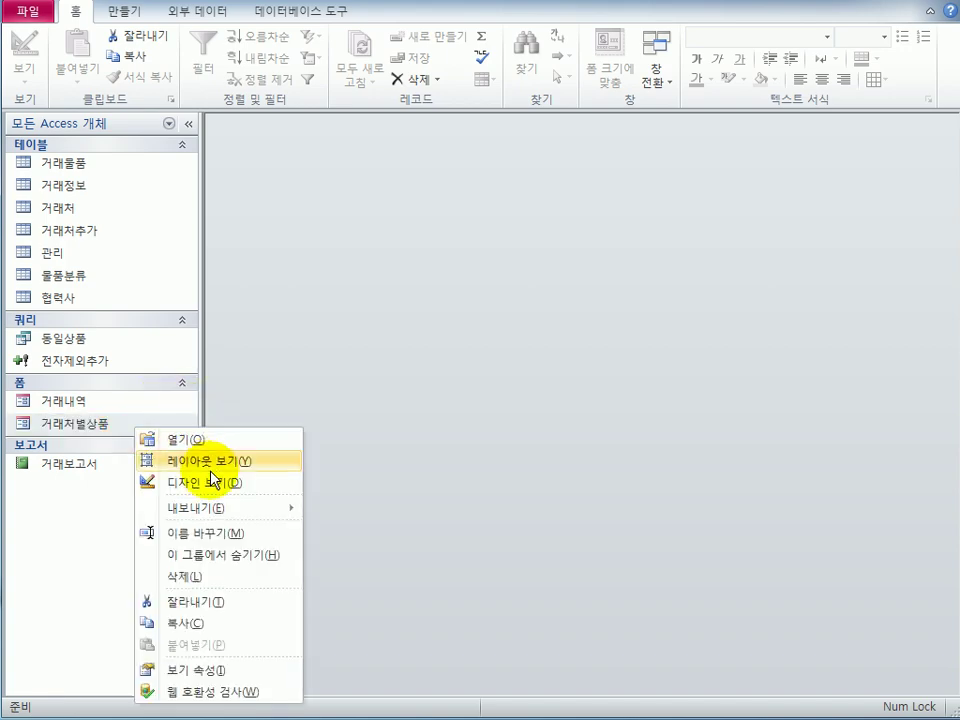
click(146, 483)
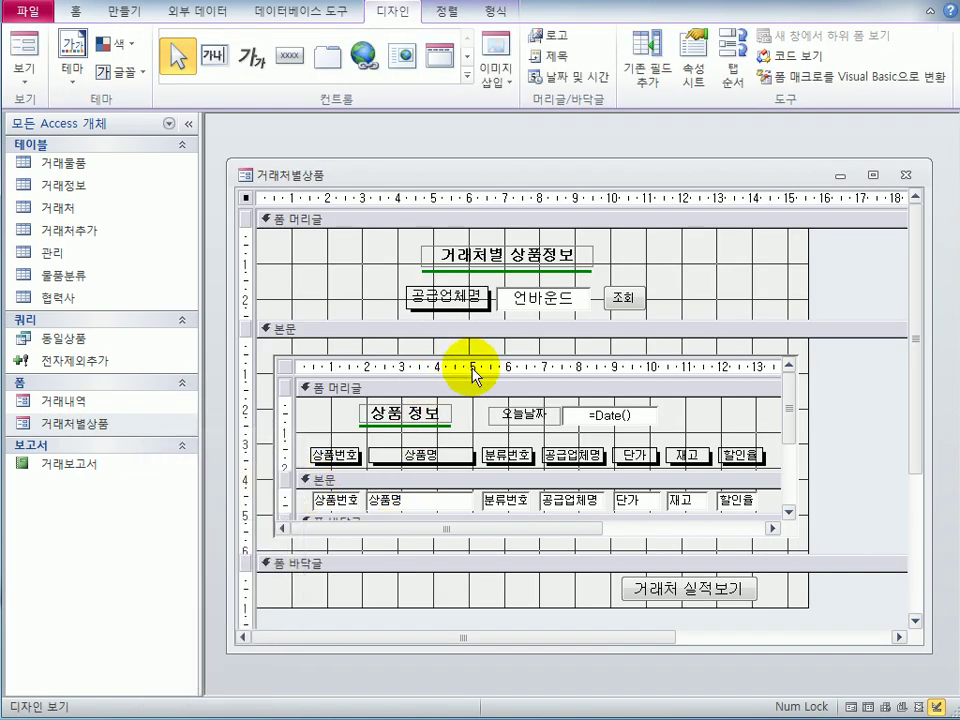
- Assign an event procedure to the On Click event of the 거래처 실적보기 button and open its code
click(648, 592)
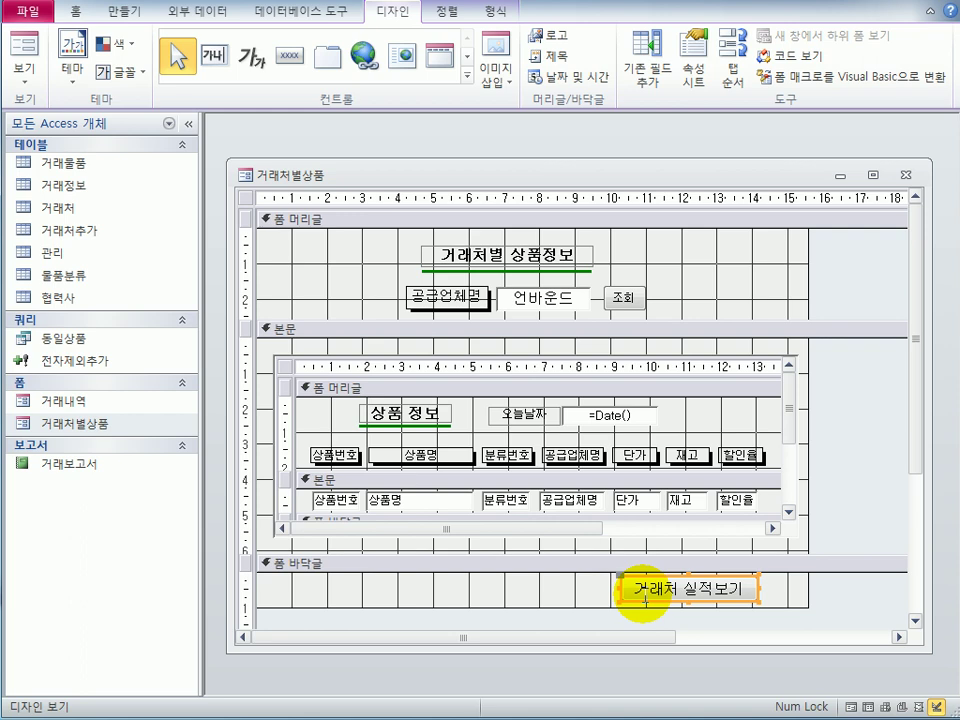
click(694, 62)
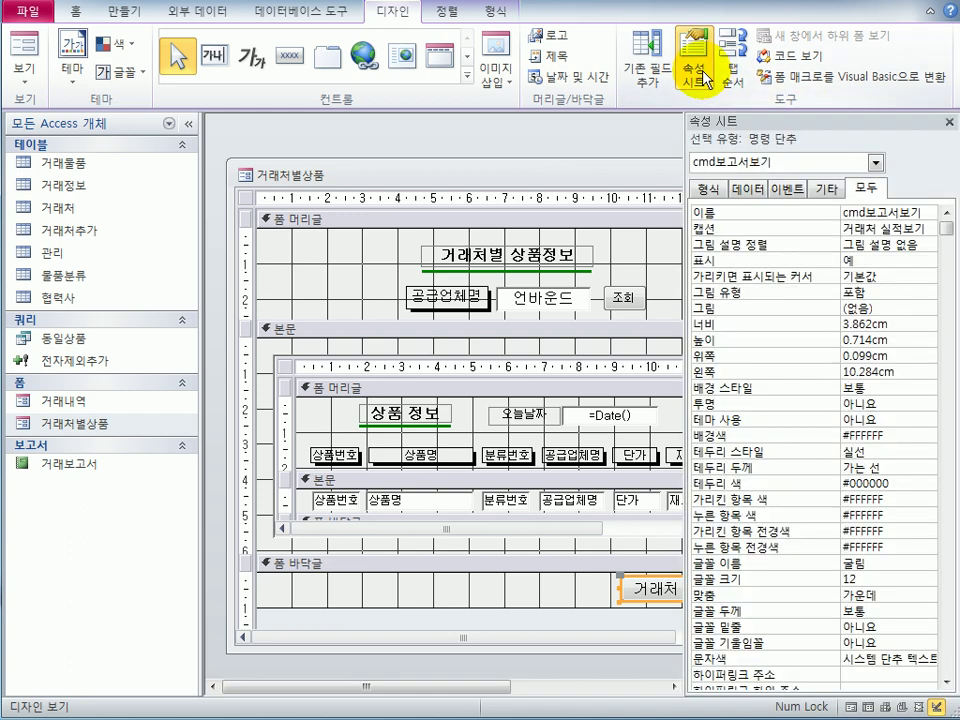
click(786, 188)
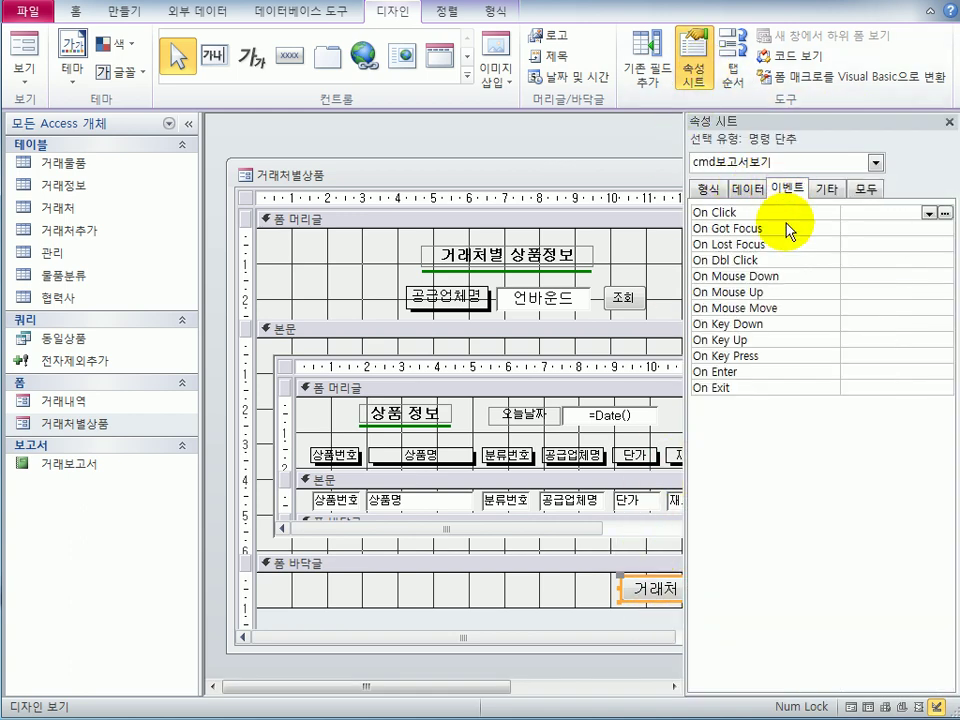
click(929, 213)
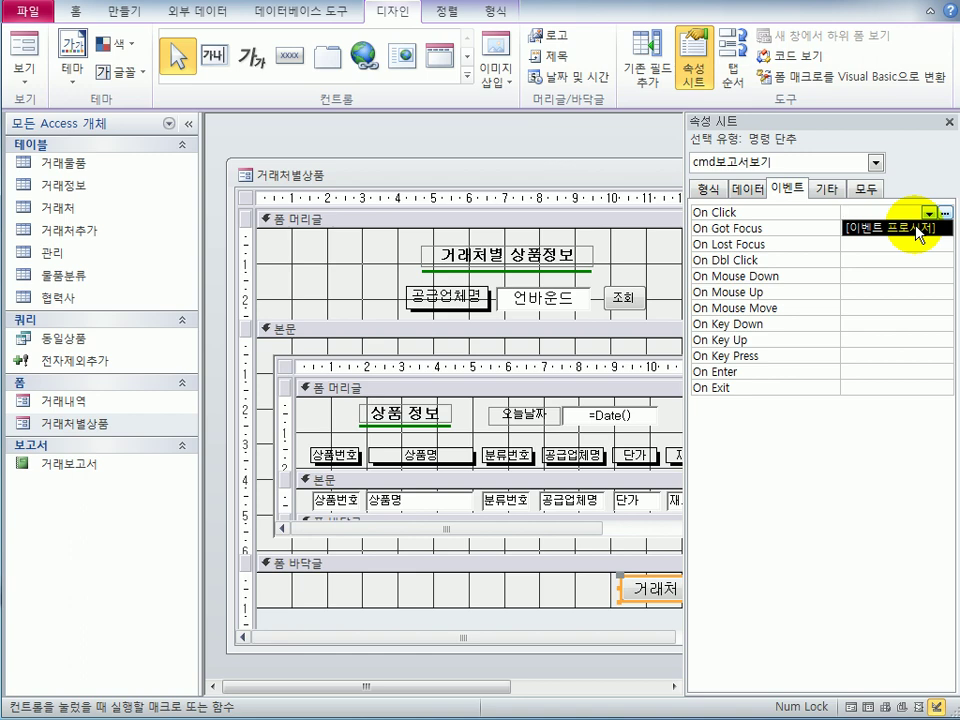
click(915, 228)
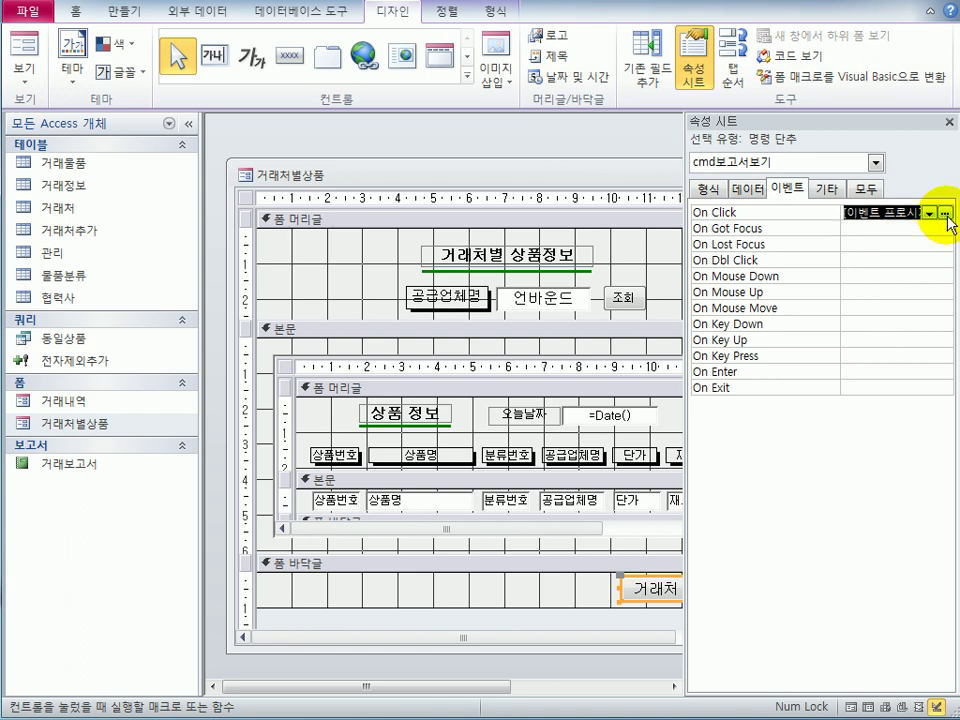
click(944, 213)
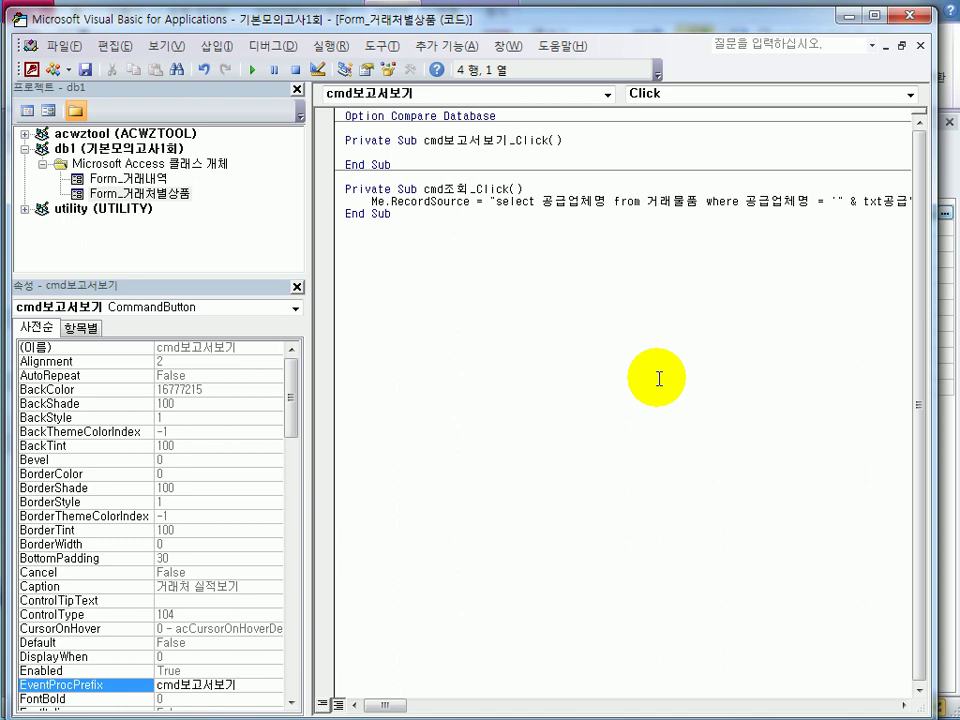
- Add the line DoCmd.OpenReport "거래보고서", acViewPreview to the cmd보고서보기_Click procedure and close the code editor
key(Tab)
text(docmd.op)
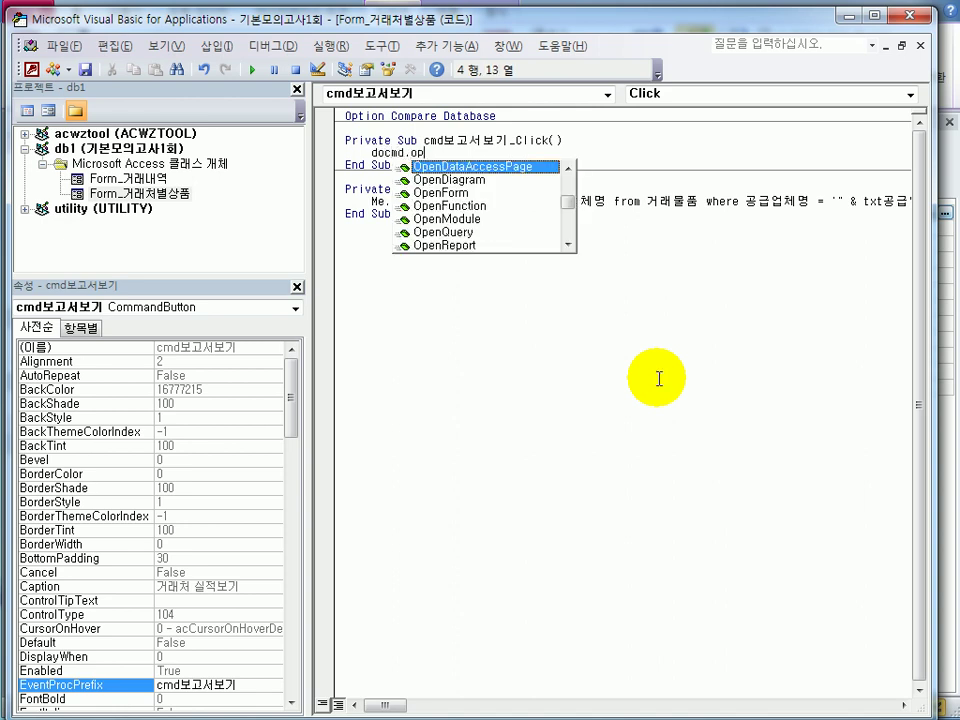
text(enR)
key(Tab)
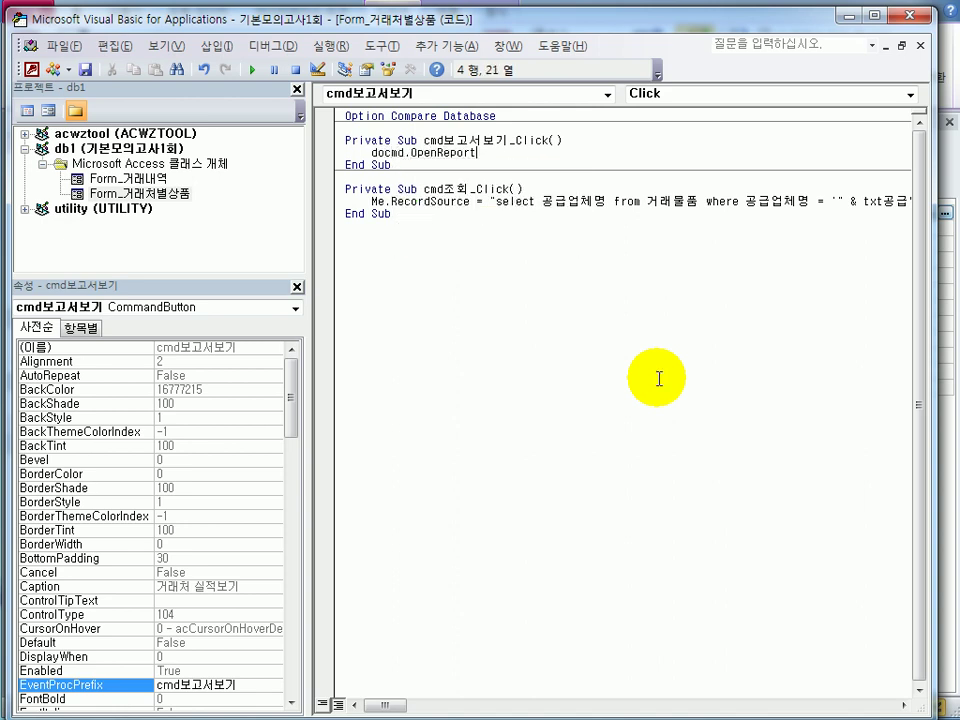
text(")
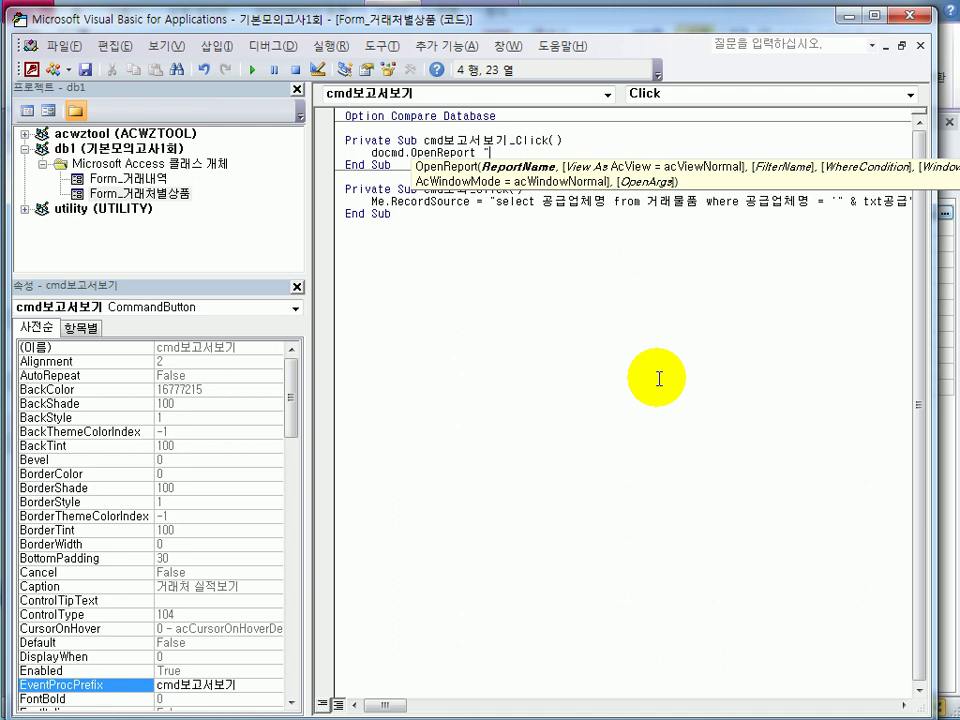
text(거래보고서",)
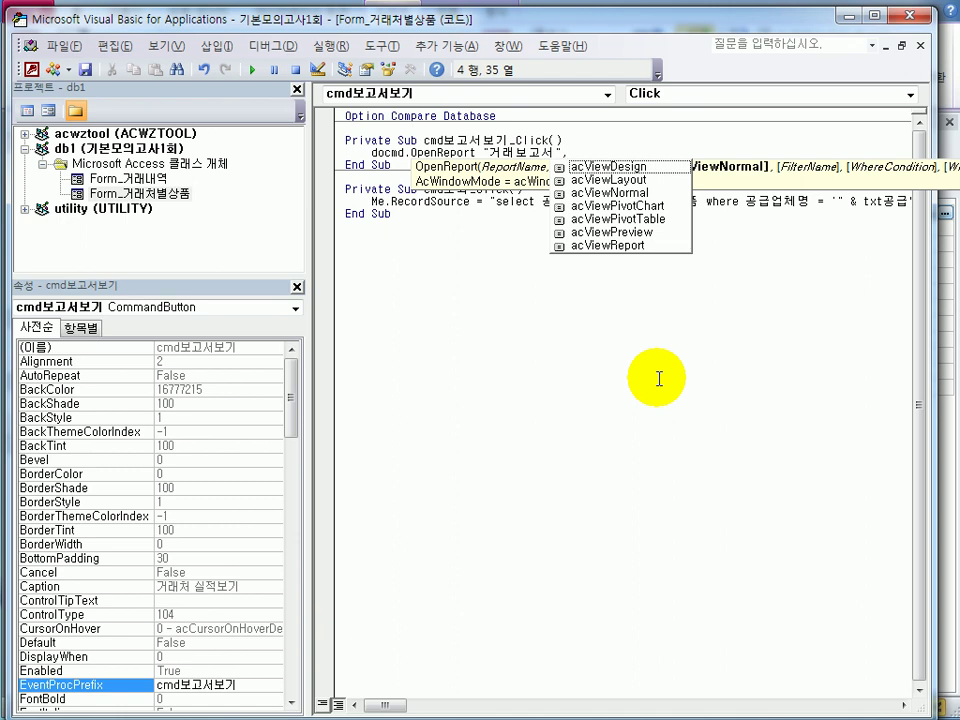
key(Down)
key(Down)
key(Down)
key(Down)
key(Down)
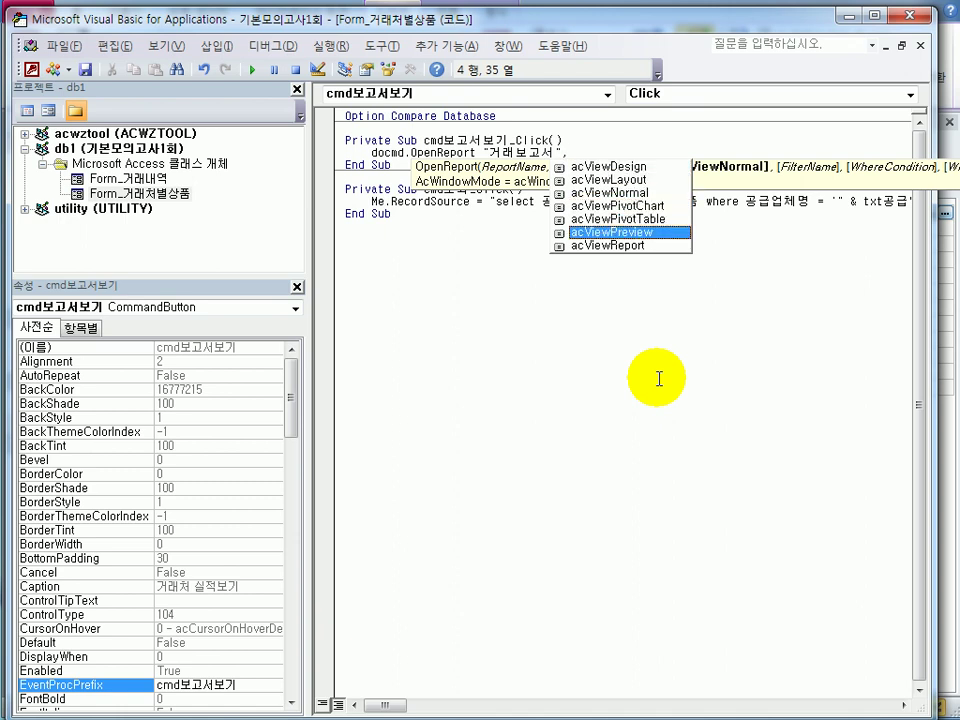
key(Tab)
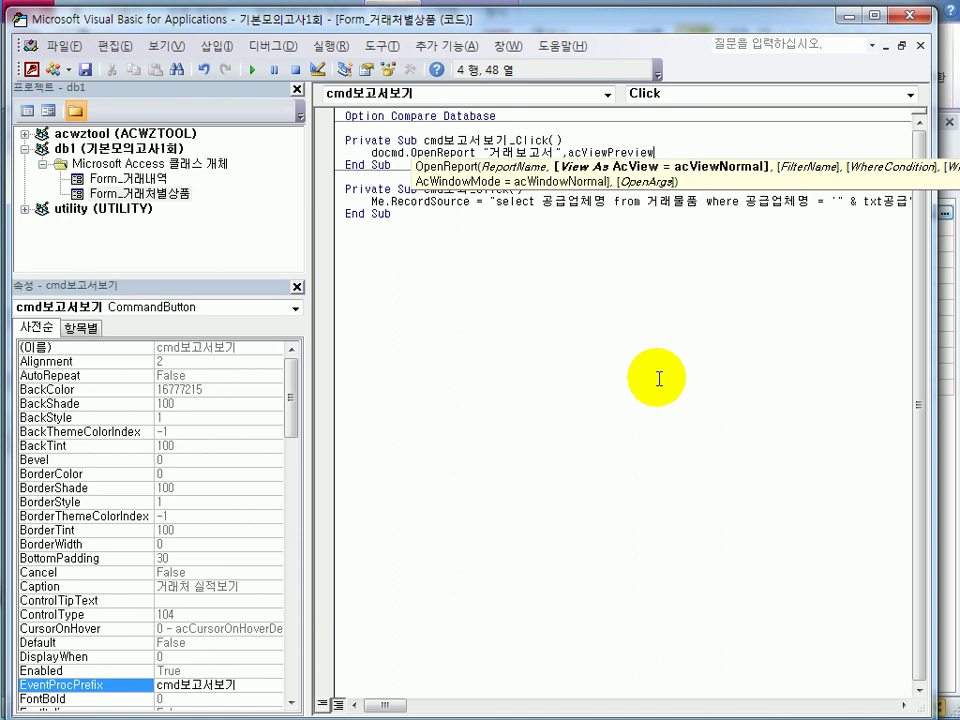
click(680, 384)
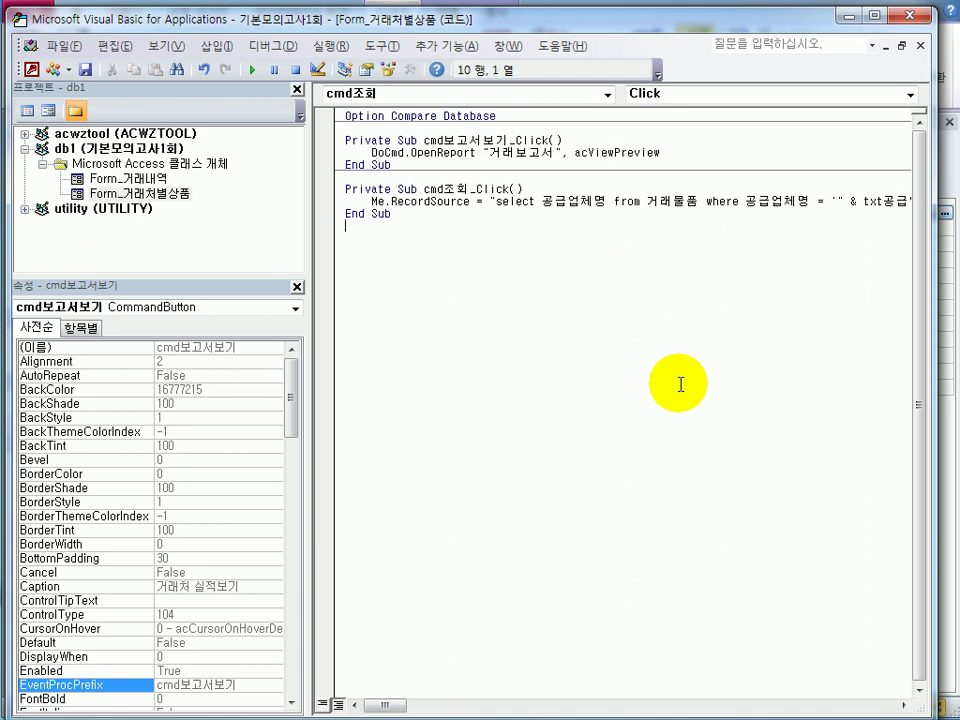
click(689, 155)
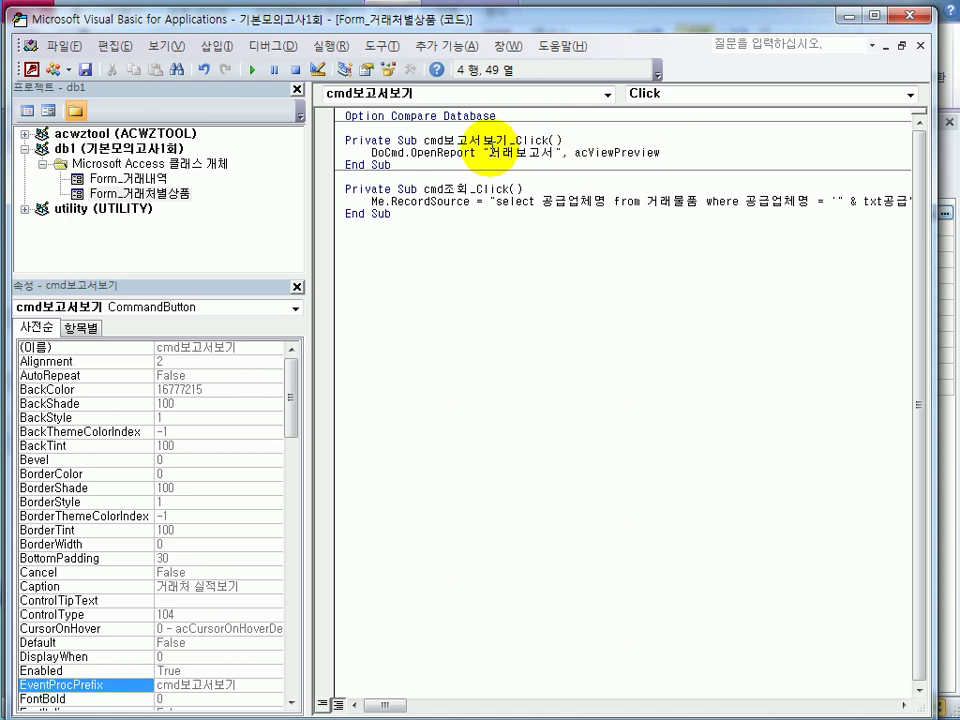
click(913, 20)
- Test the 거래처 실적보기 button in form view and close the report preview it opens
click(30, 48)
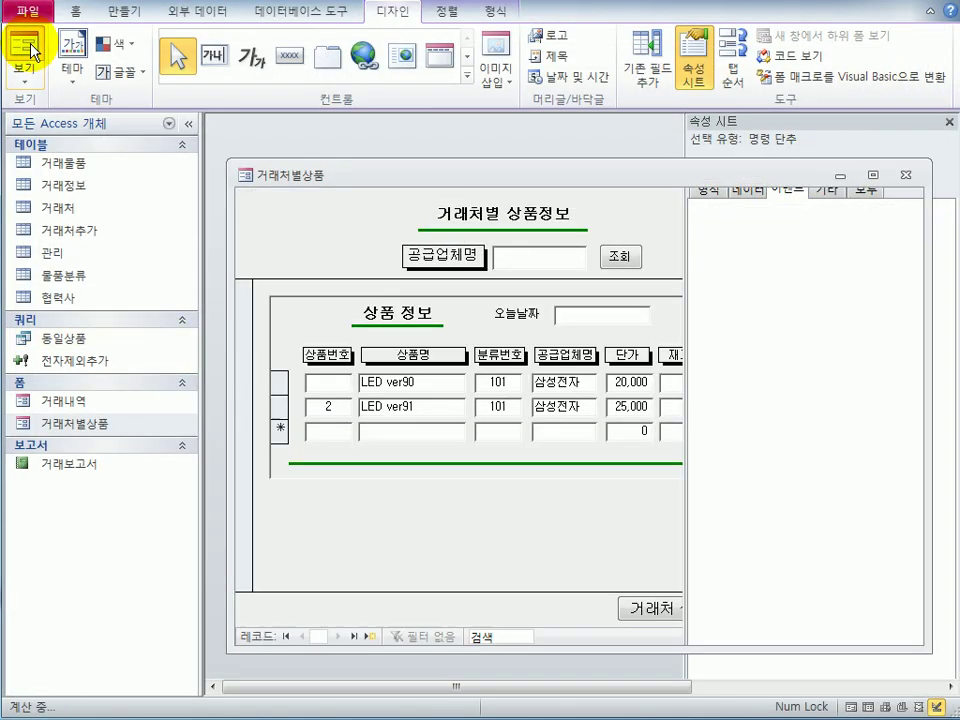
click(669, 612)
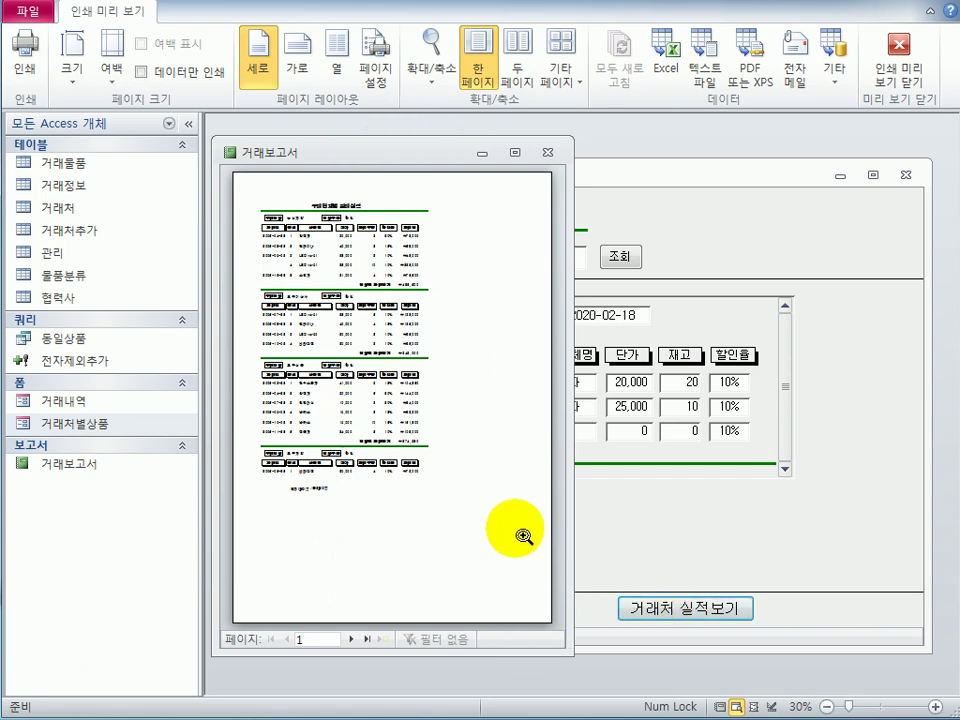
click(548, 153)
- Close the 거래처별상품 form and save its design changes
click(906, 177)
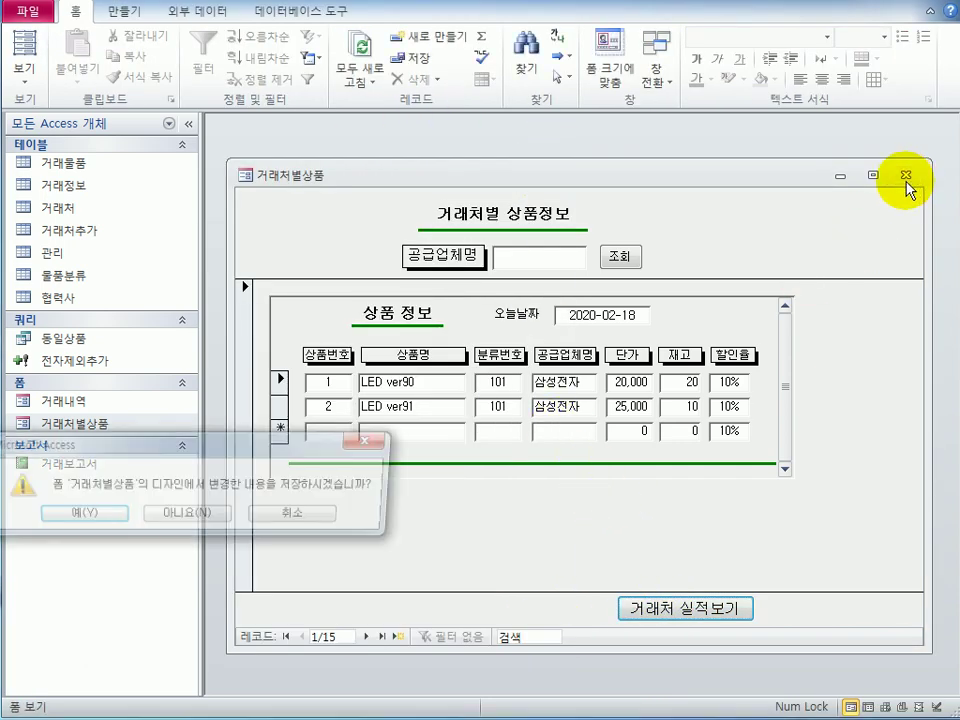
drag(311, 454, 650, 272)
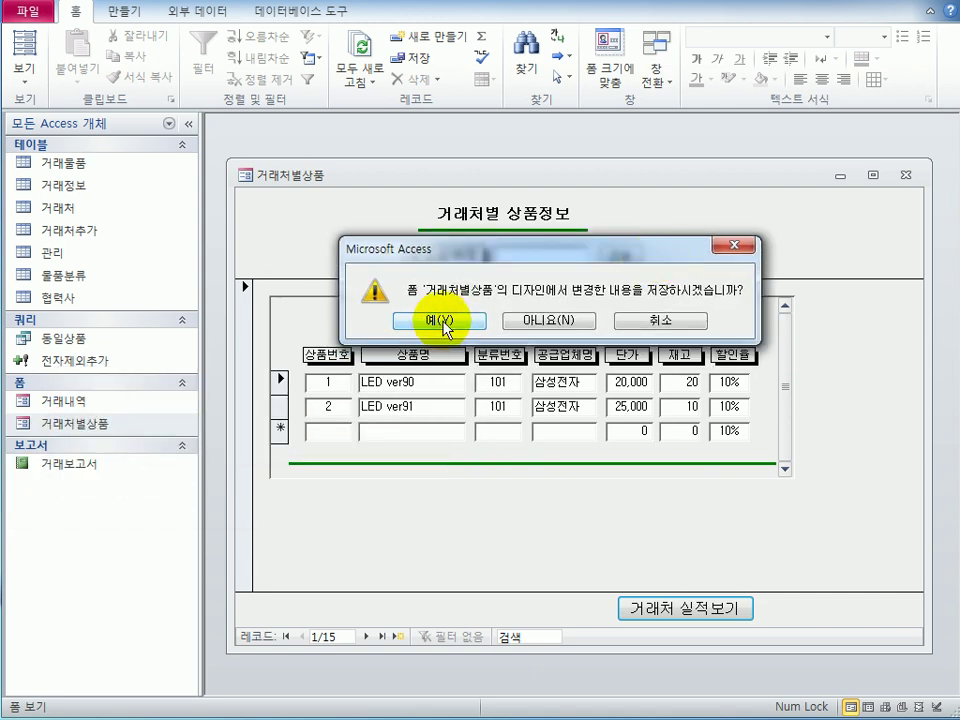
click(447, 328)
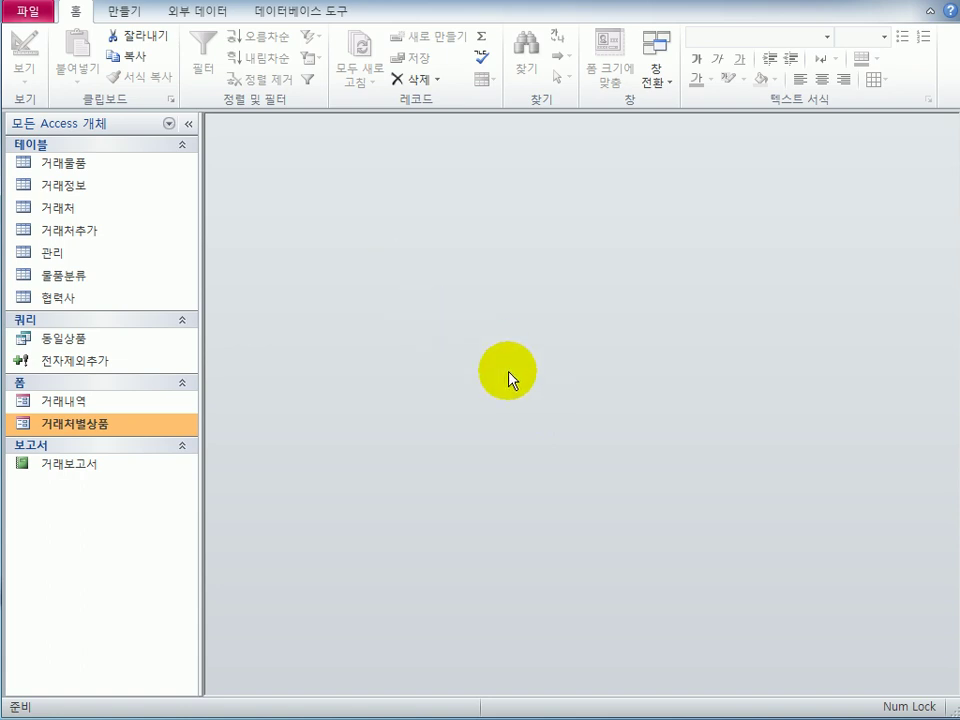
- Create a new query in design view based on the 협력사 table
click(130, 14)
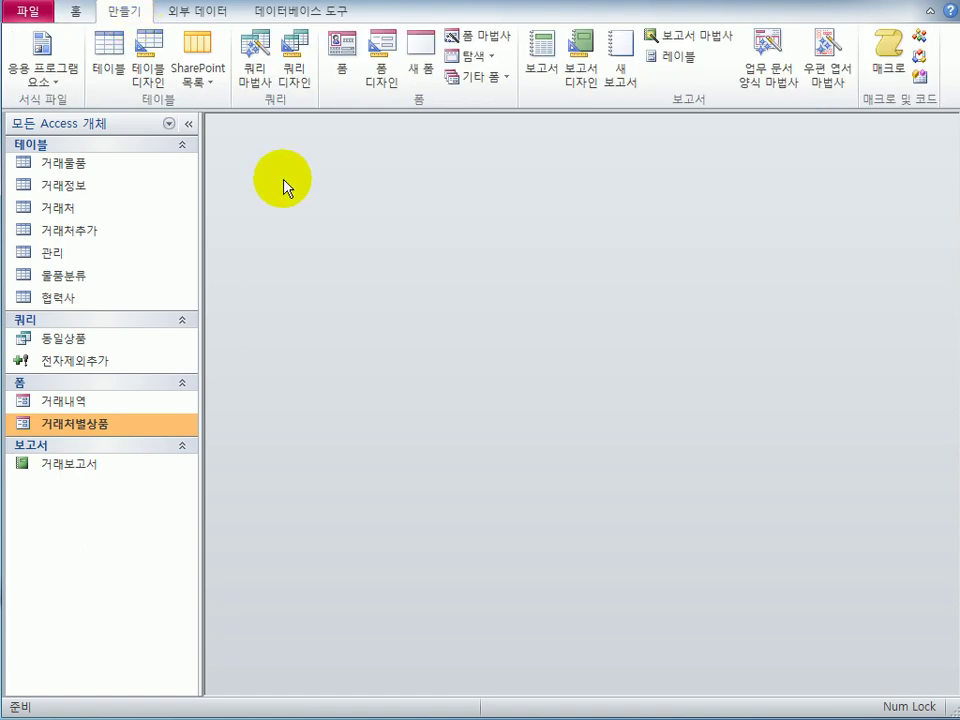
click(299, 79)
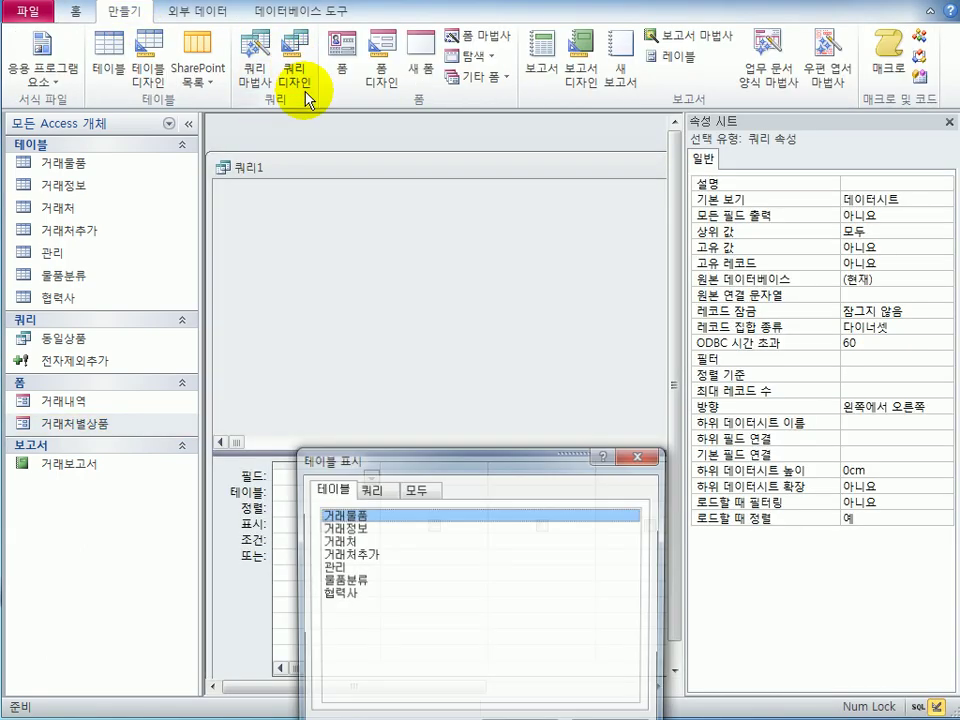
drag(324, 458, 319, 456)
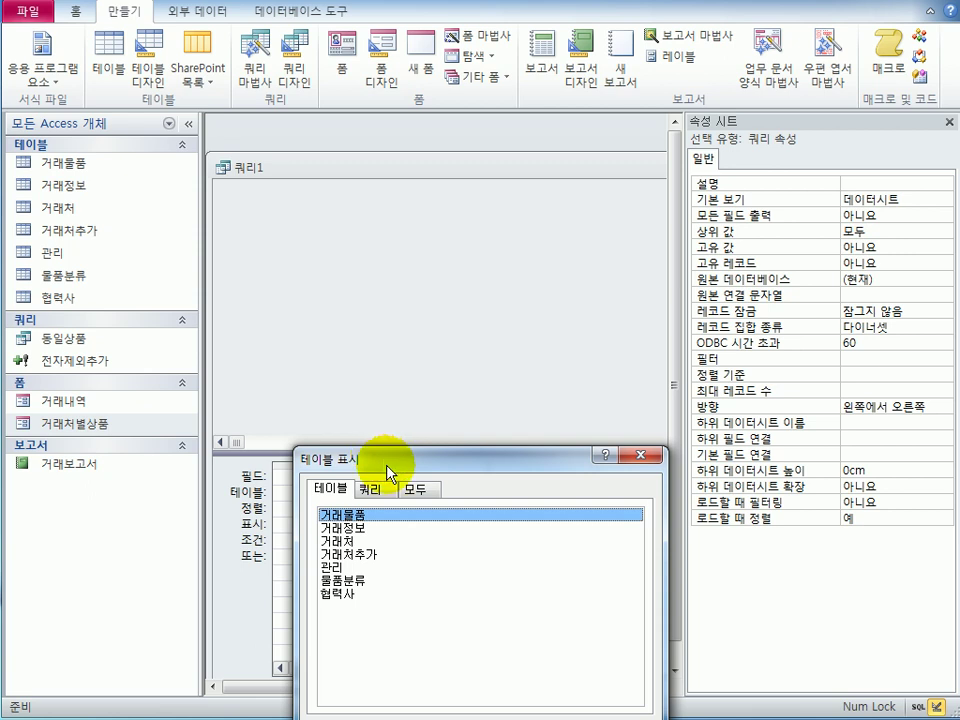
click(370, 594)
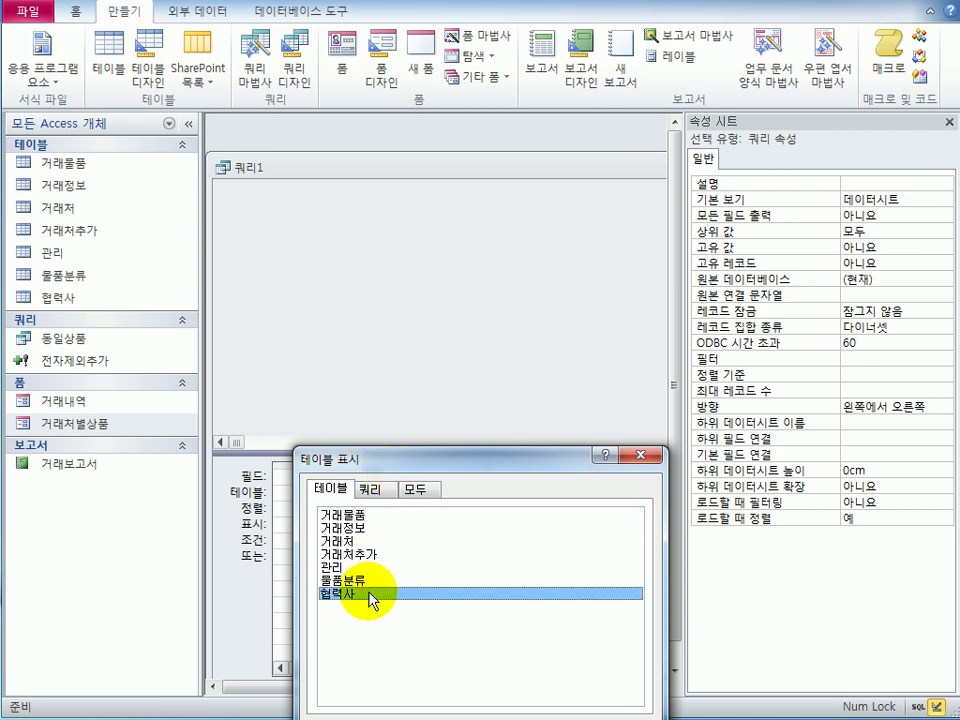
double_click(370, 595)
drag(477, 461, 525, 286)
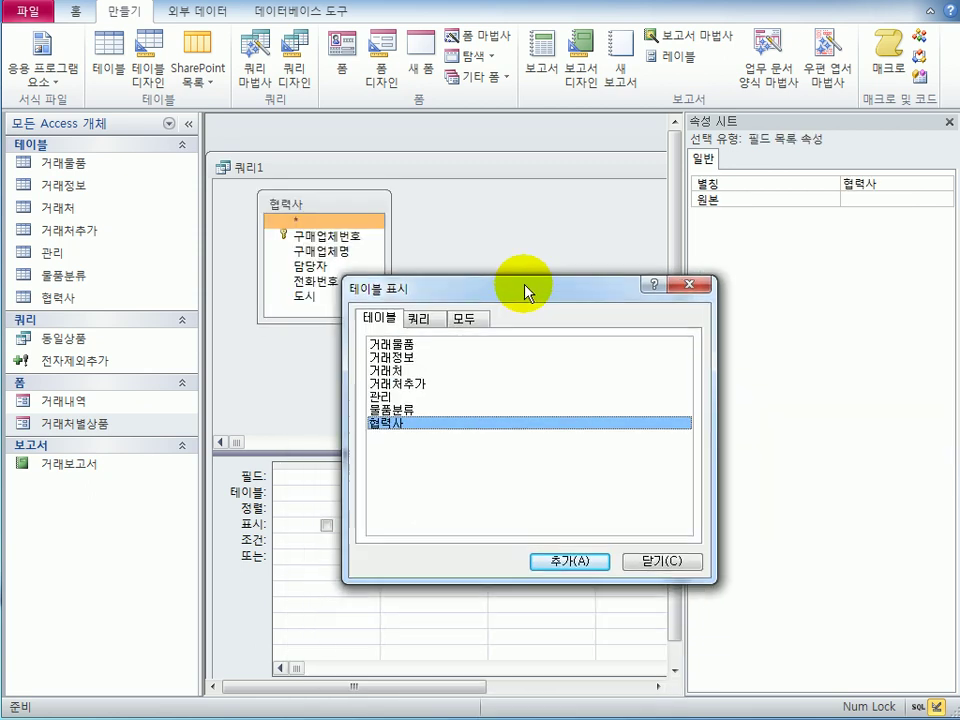
click(661, 560)
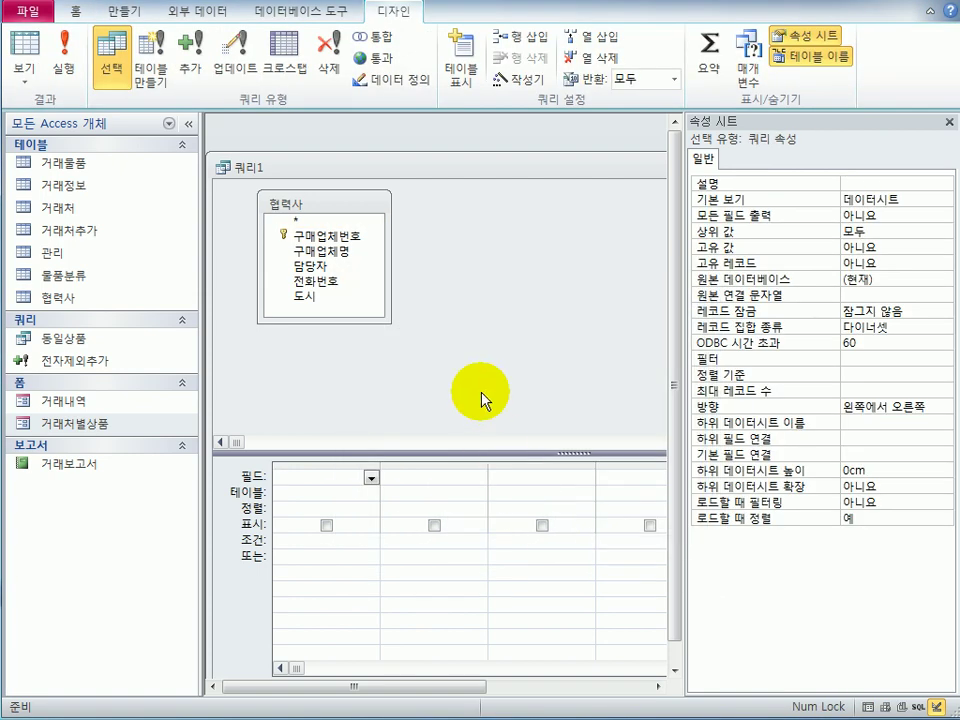
- Change the query type to an update query and add the 구매업체명 field to the design grid
click(240, 74)
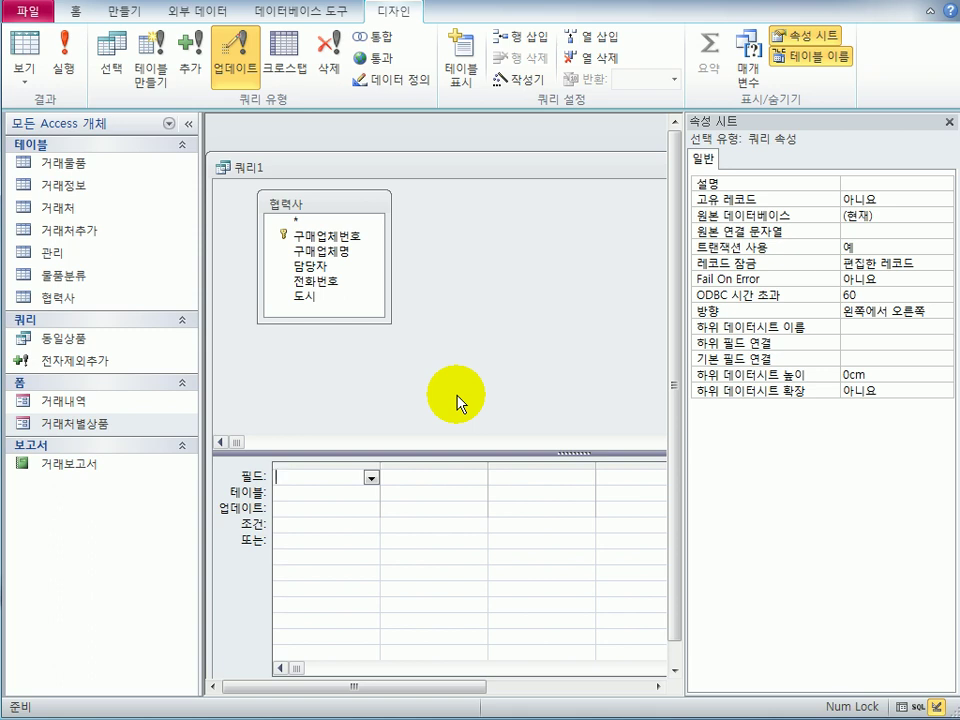
click(378, 267)
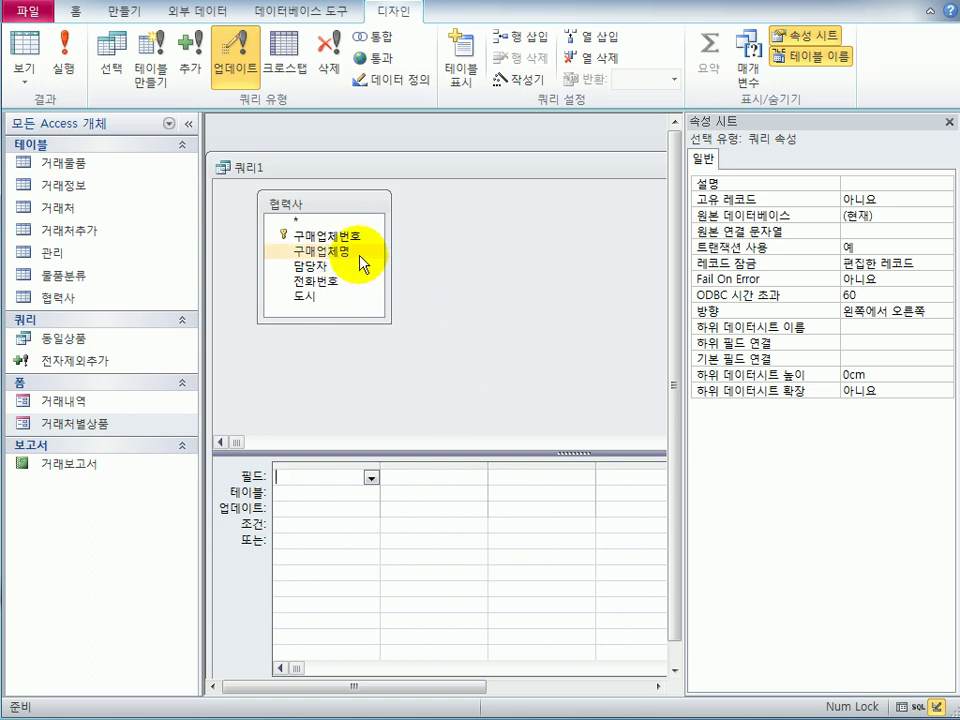
double_click(360, 253)
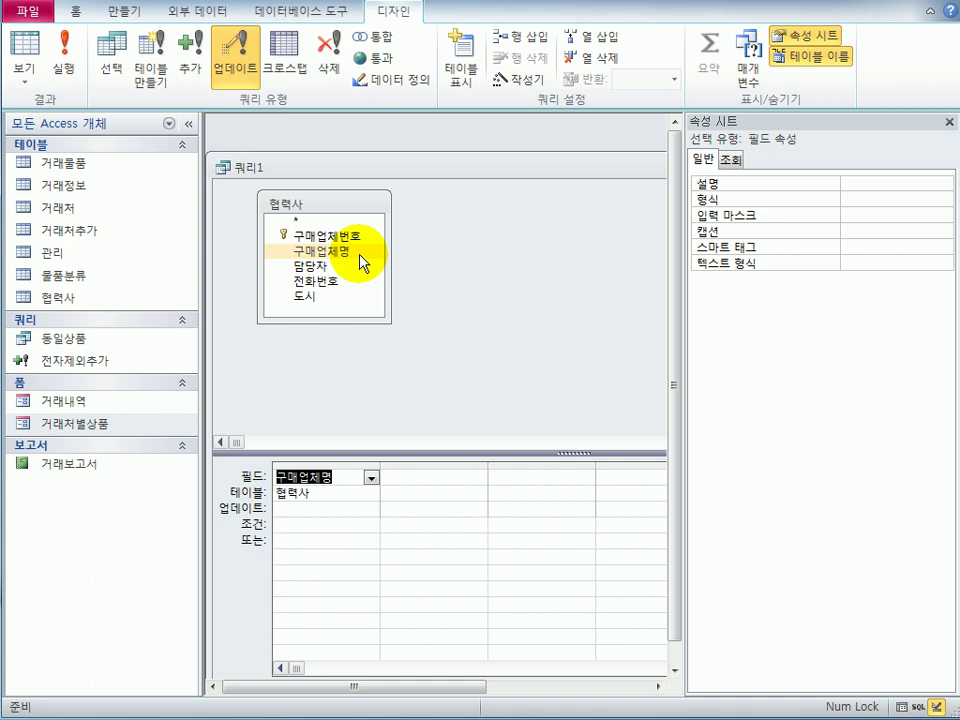
- Set the 구매업체명 criterion to "오주제약" and its update value to "오주식품"
click(320, 527)
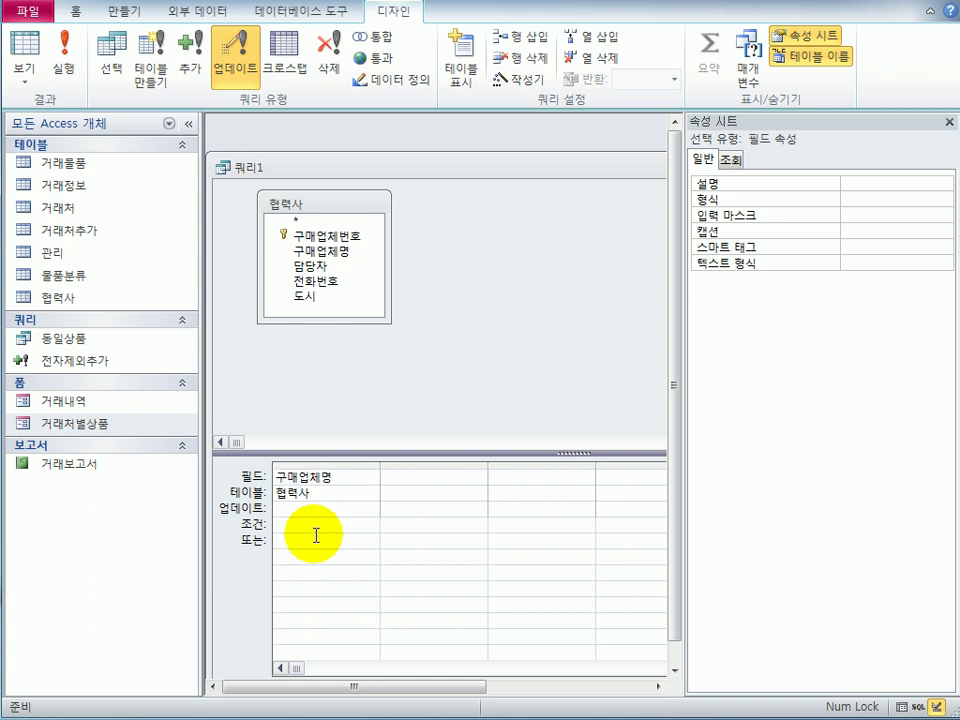
text(오주제약)
click(318, 572)
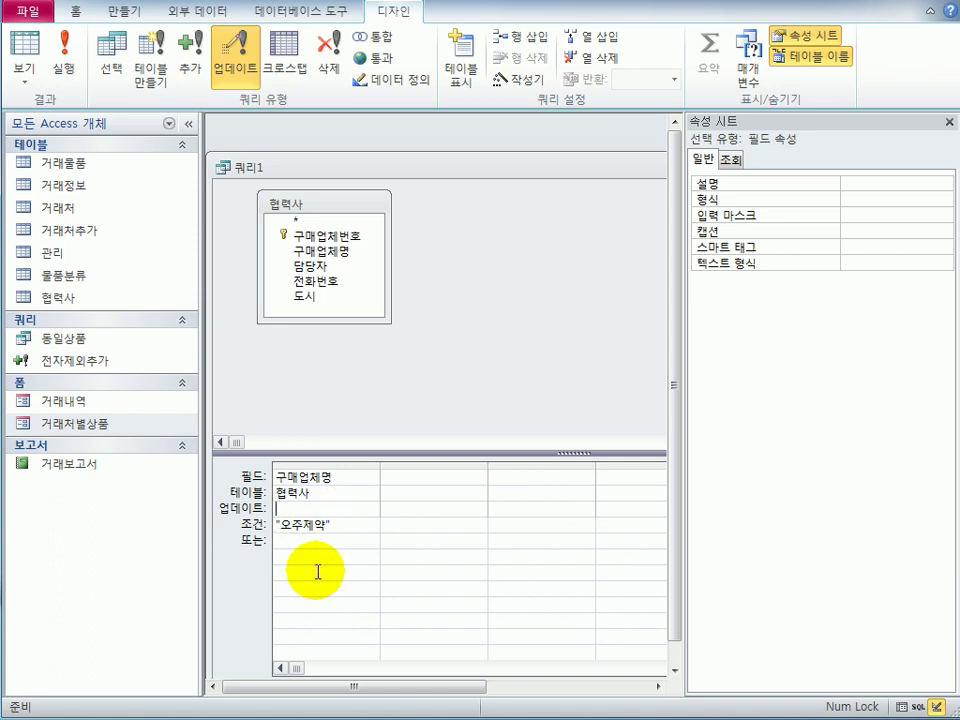
text(오주식)
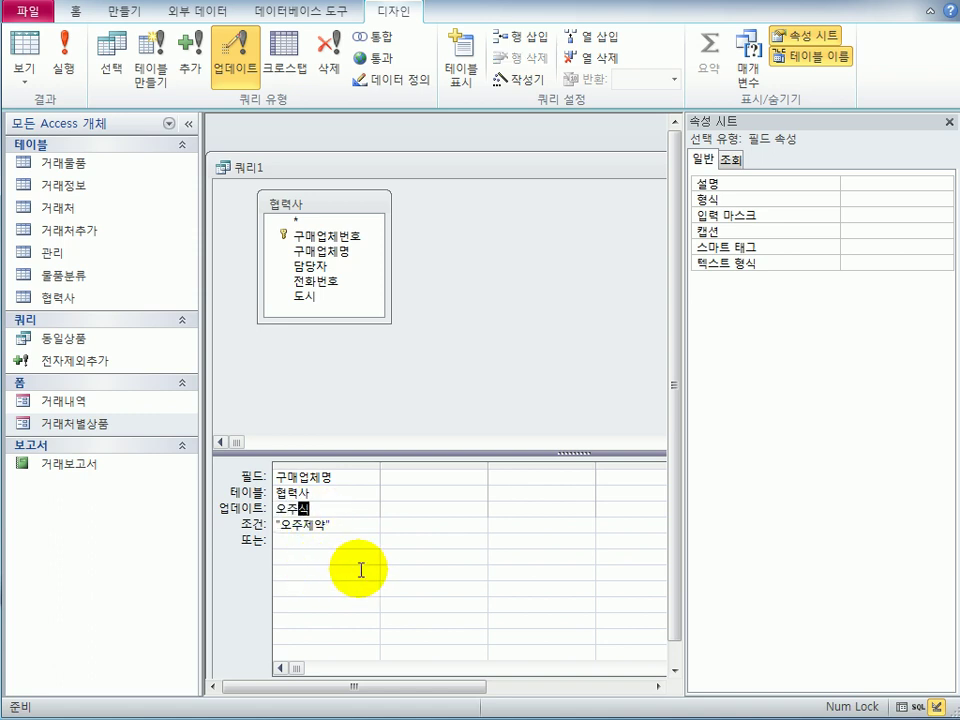
text(품)
click(363, 569)
click(354, 509)
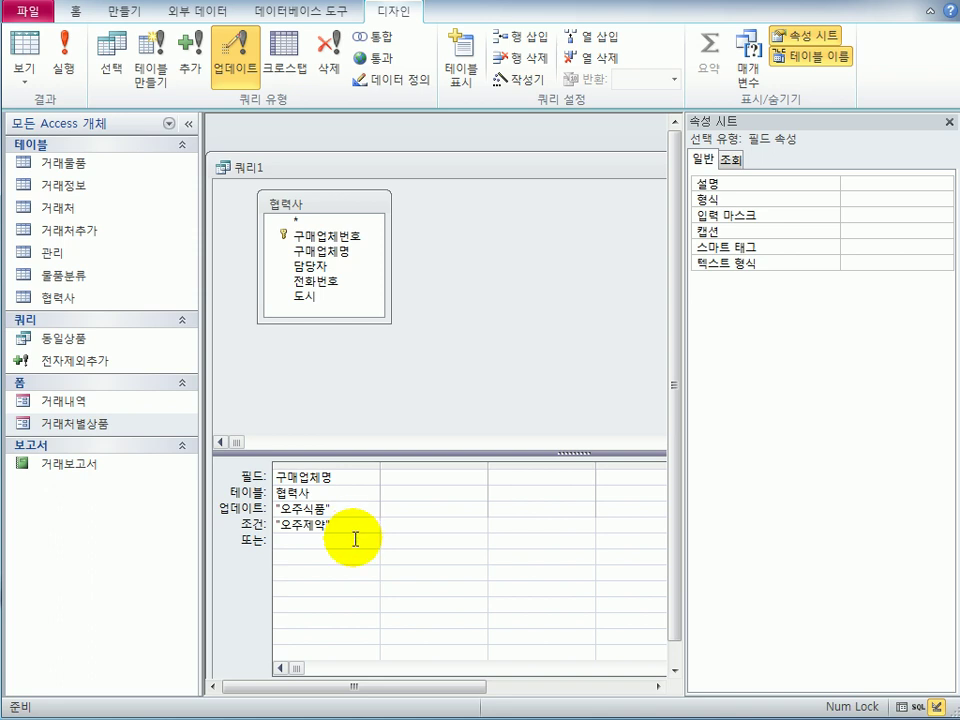
- Close the property sheet and the update query, saving the query as 거래처명변경
click(949, 121)
click(916, 167)
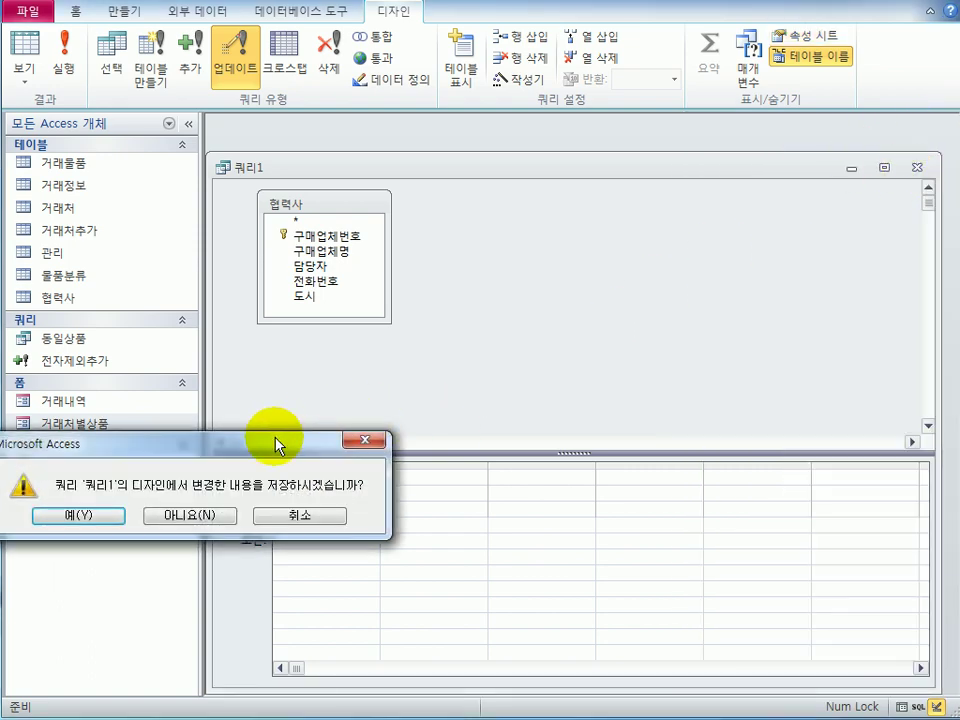
drag(275, 439, 649, 279)
click(440, 358)
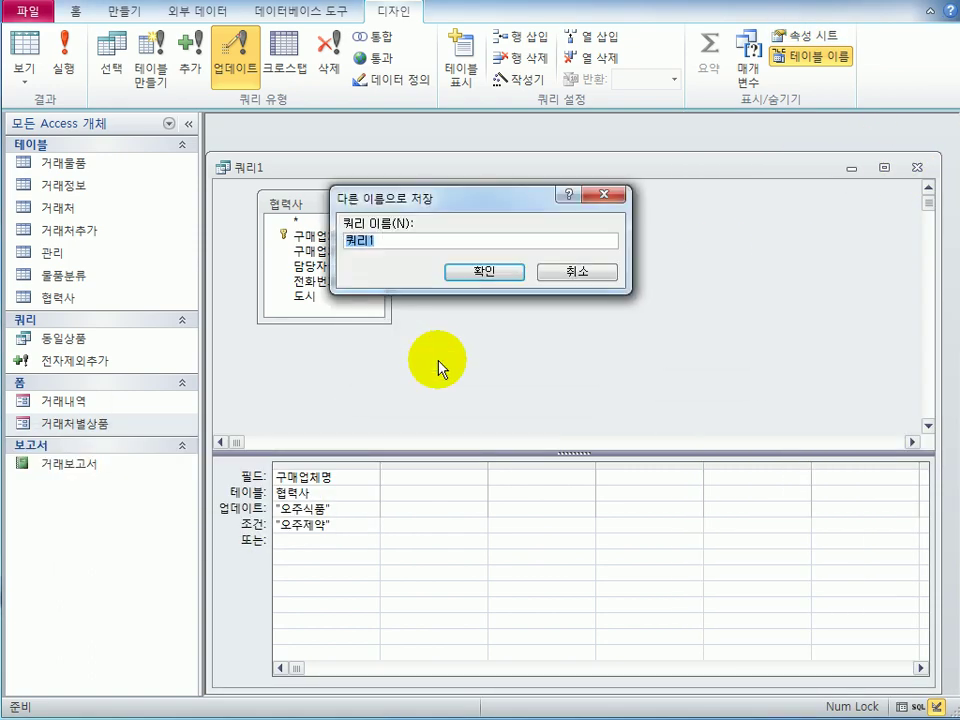
text(거래처)
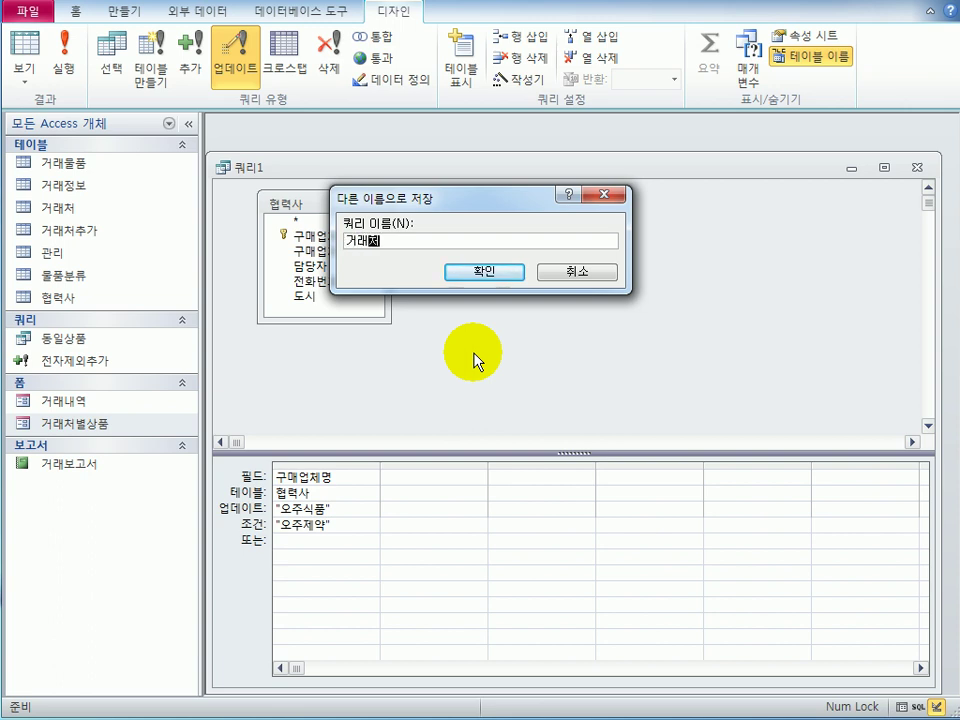
text(명ㅂ)
text(변경)
click(485, 272)
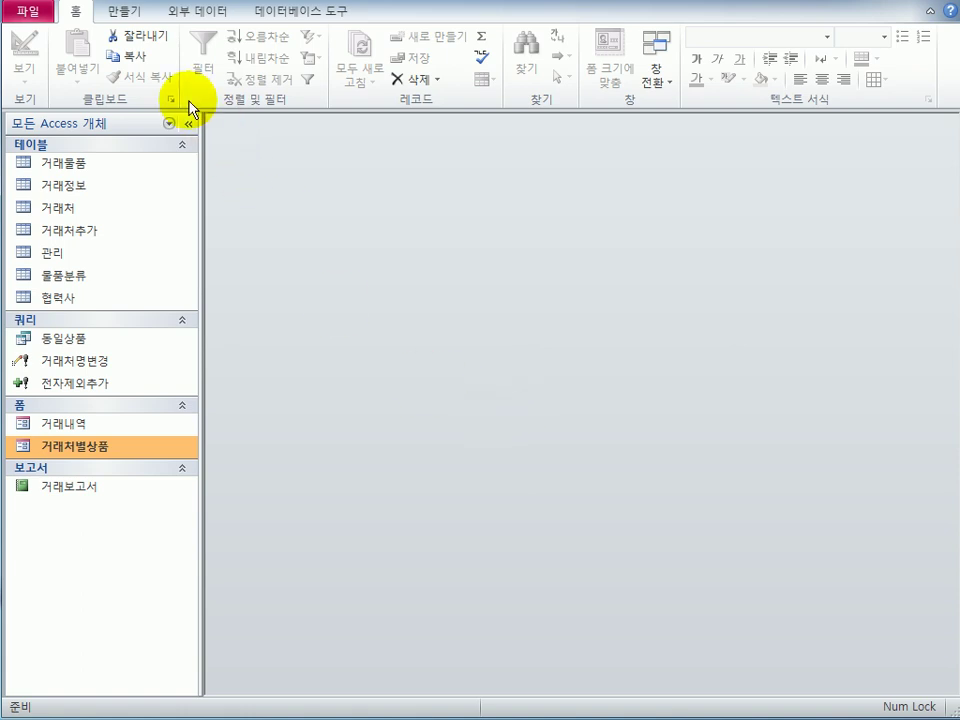
- Create a new query in design view with the 거래물품 and 거래정보 tables
click(130, 13)
click(296, 78)
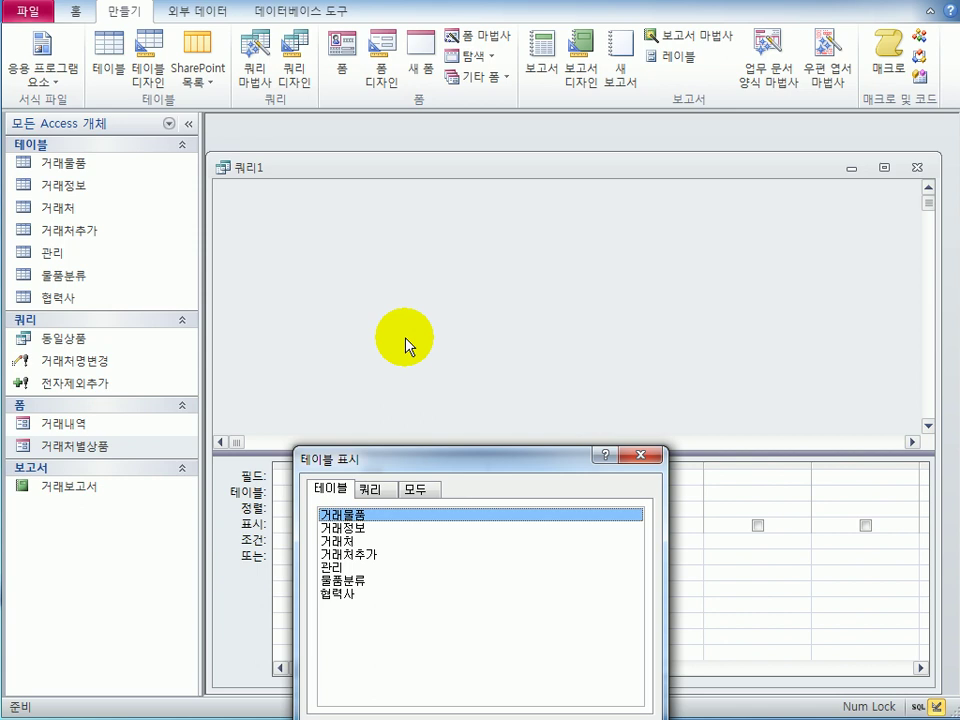
double_click(413, 528)
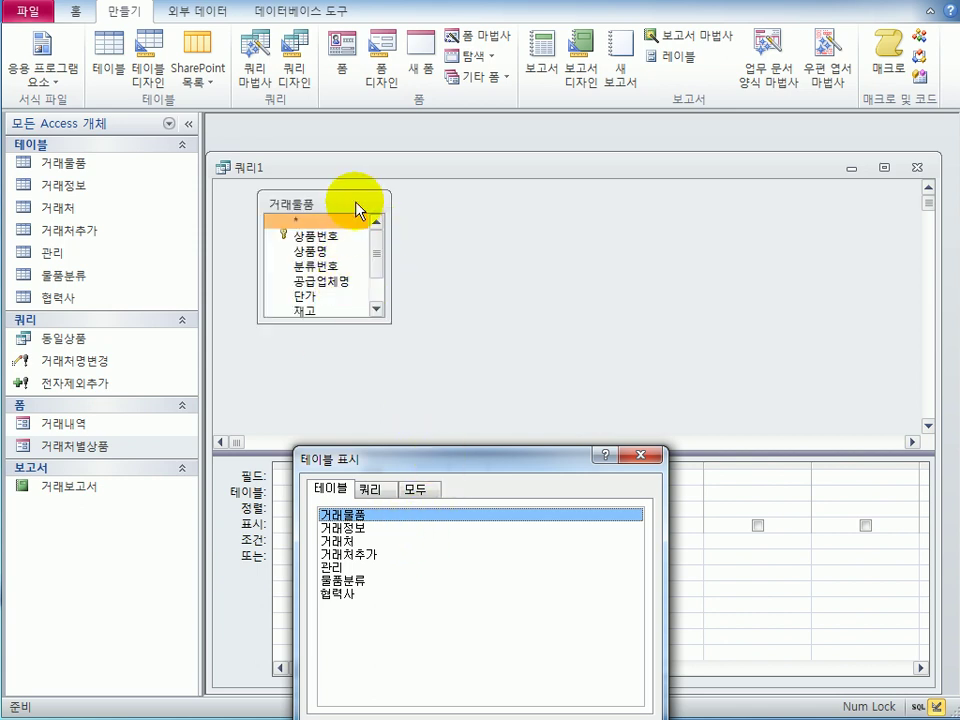
click(358, 210)
double_click(376, 528)
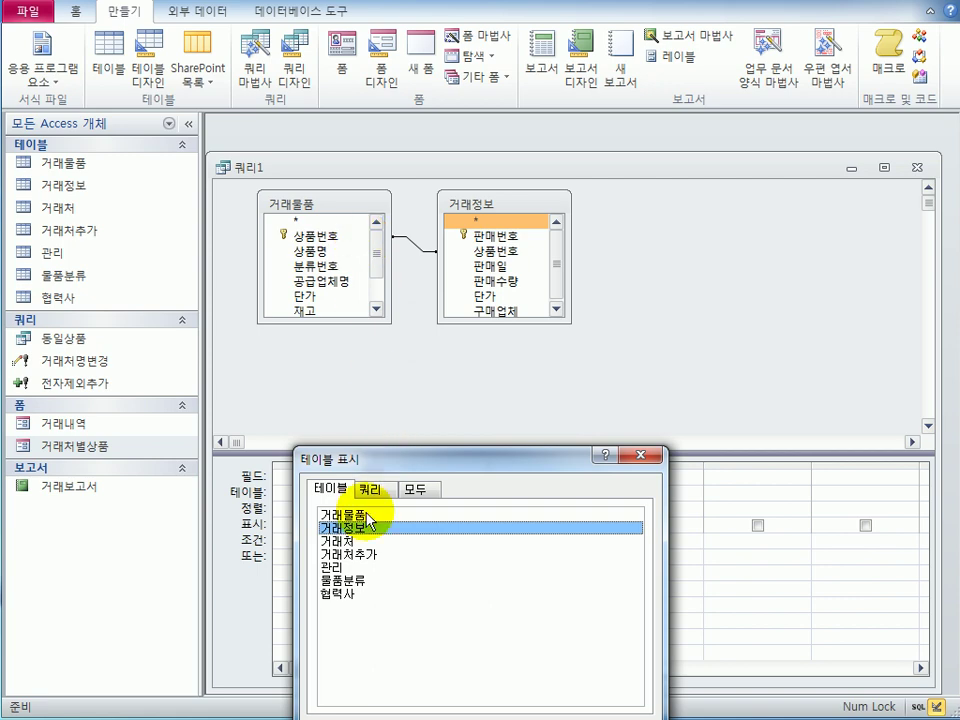
click(641, 456)
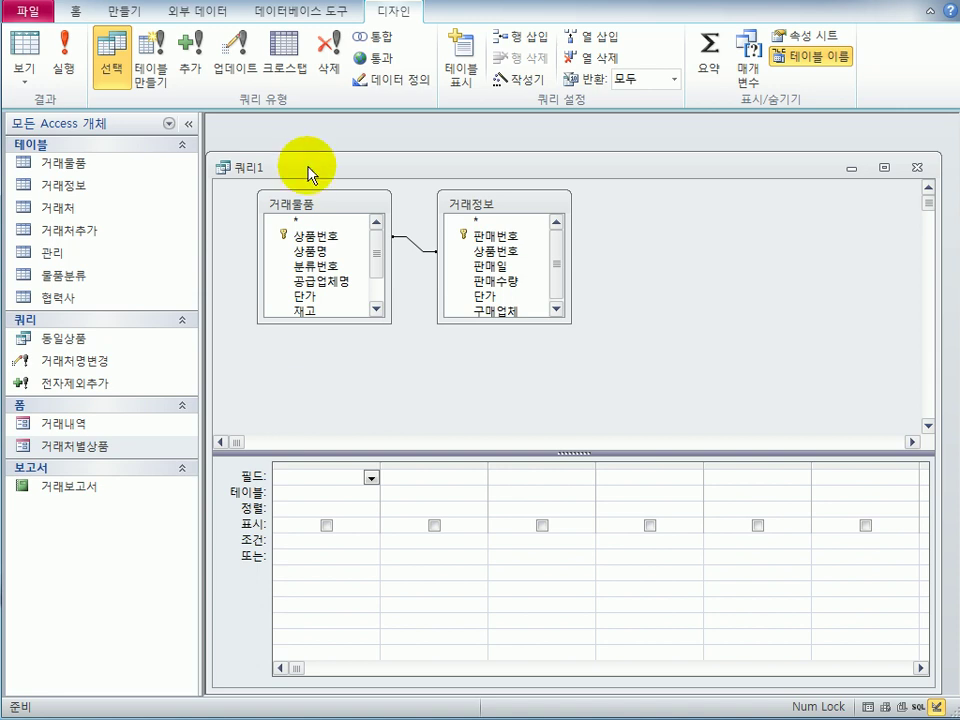
- Rearrange the field lists in the query design so 거래정보 sits to the left of 거래물품 with space between them
click(461, 203)
drag(320, 210, 666, 208)
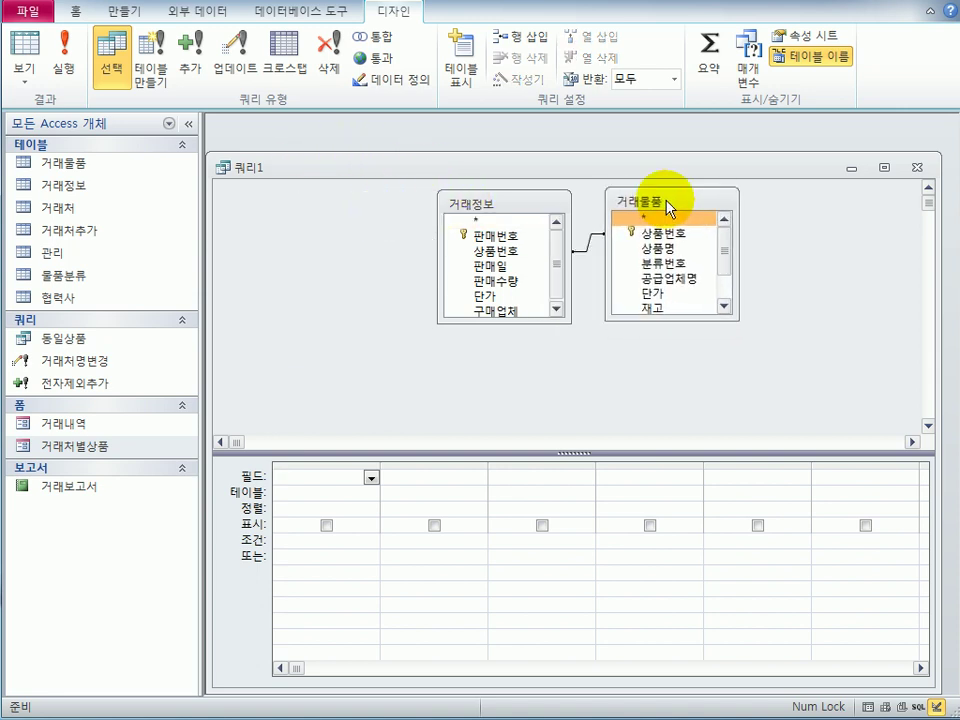
drag(529, 206, 379, 218)
drag(670, 203, 583, 212)
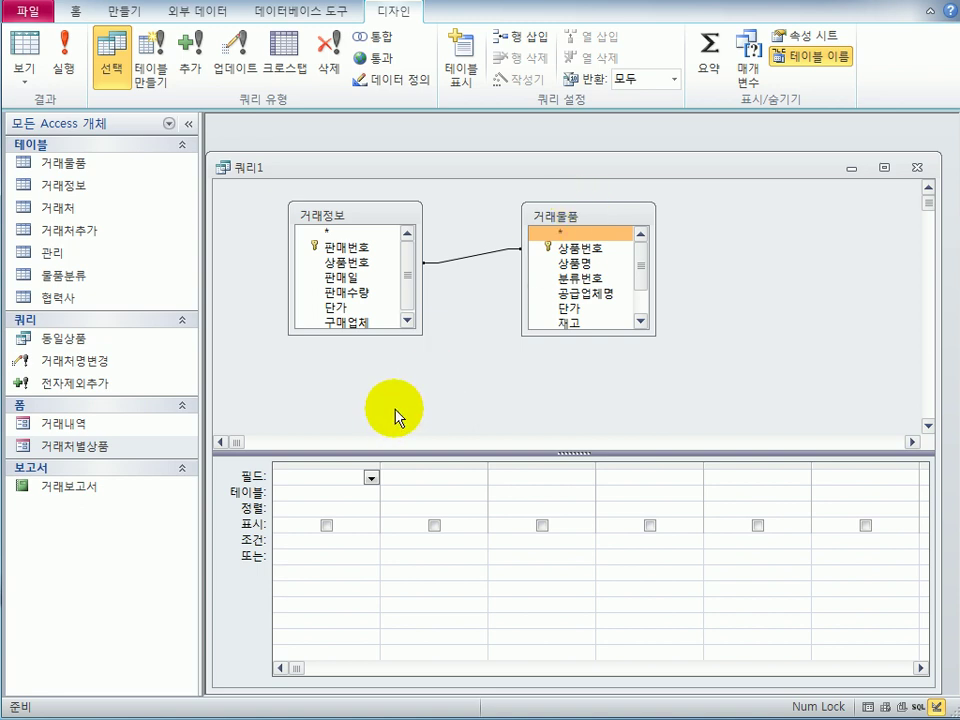
click(222, 585)
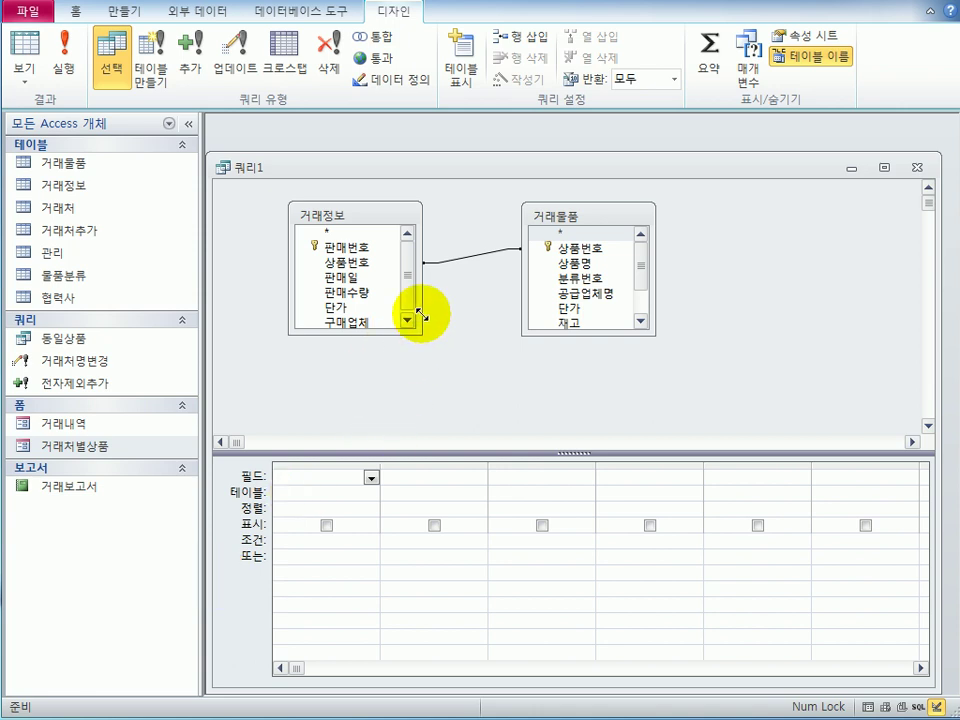
- Add 판매일, 상품명, 판매수량 and 단가 from 거래정보 and 거래물품 to the design grid and enlarge the 거래정보 field list to show all fields
click(378, 294)
double_click(374, 289)
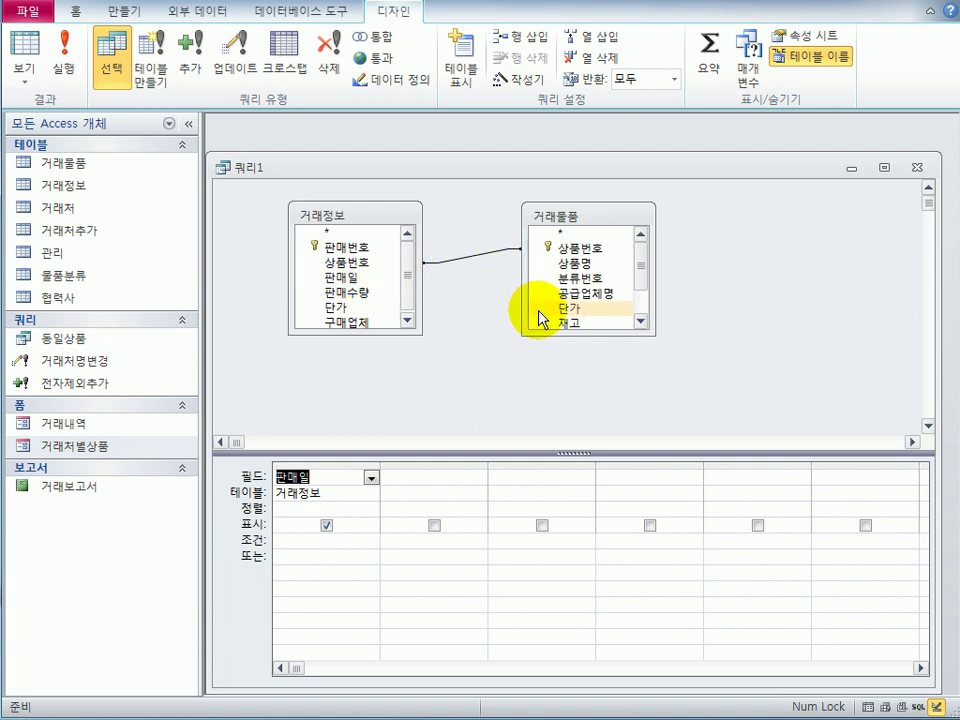
double_click(548, 262)
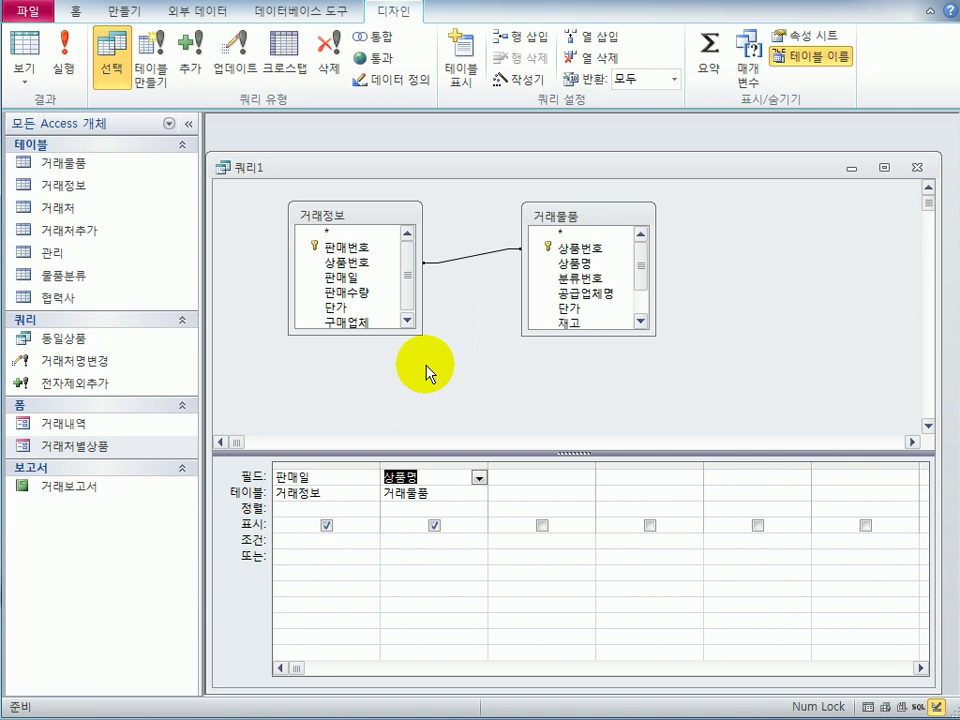
click(342, 295)
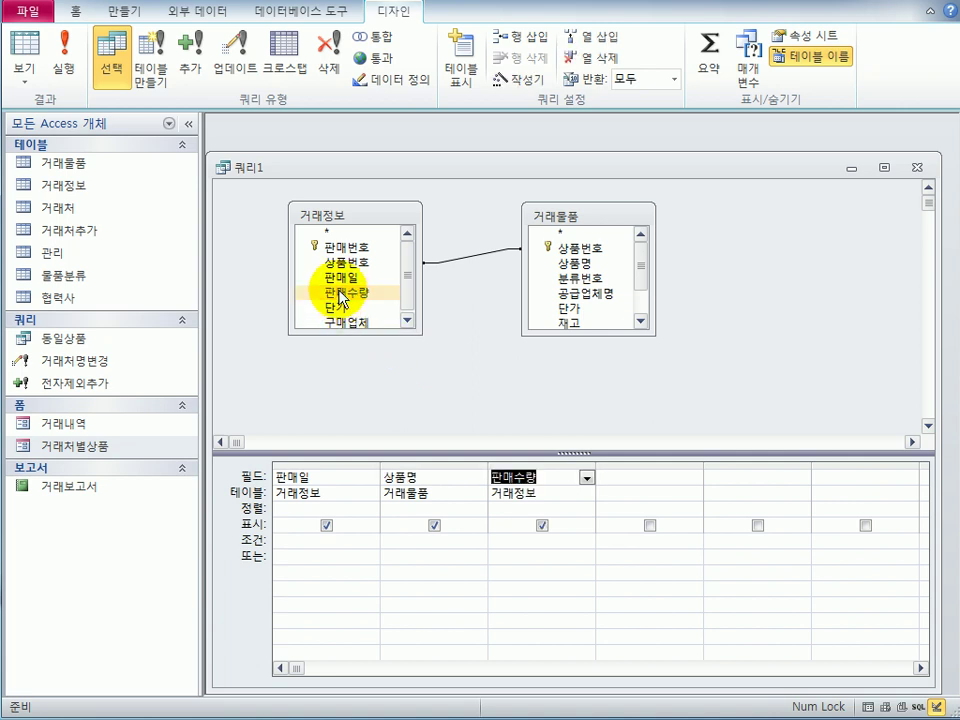
double_click(350, 311)
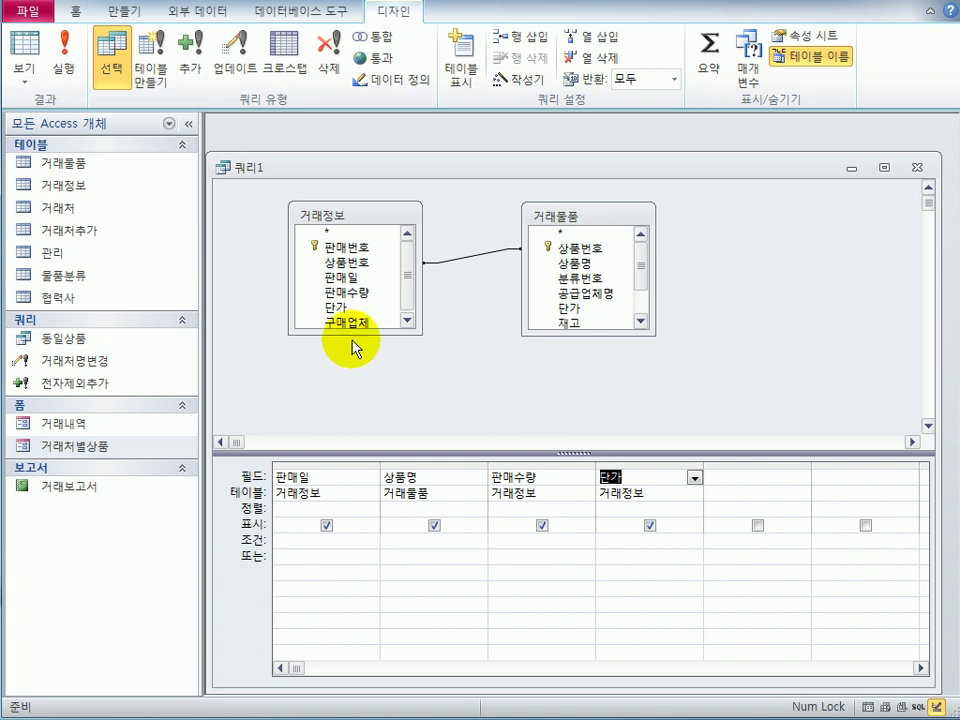
drag(356, 337, 357, 378)
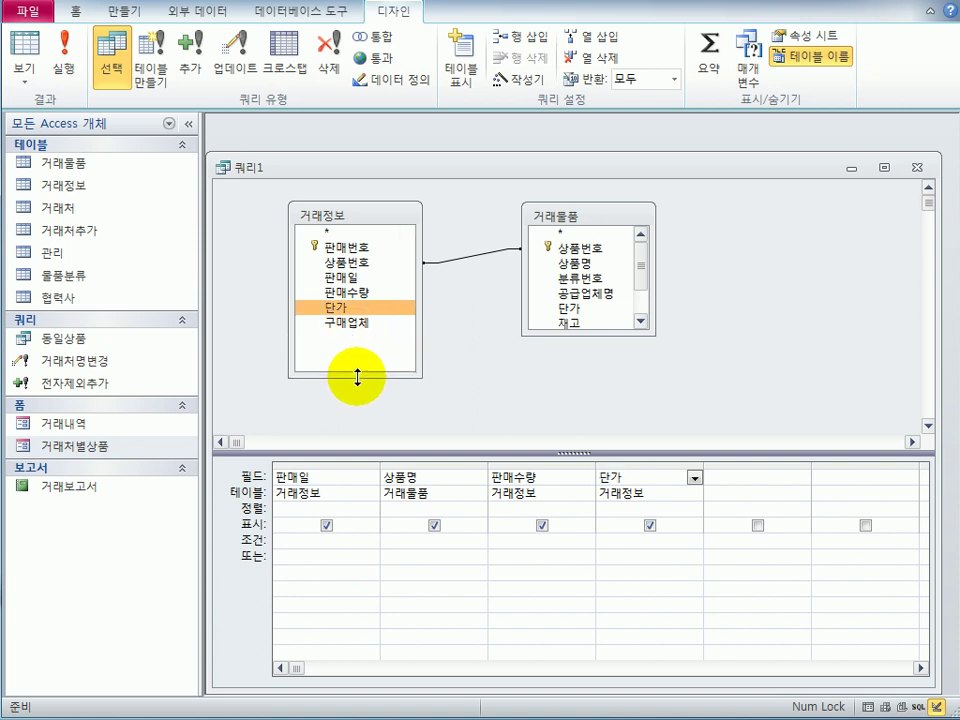
- Set the 판매일 criterion to Month([판매일])=9
click(341, 545)
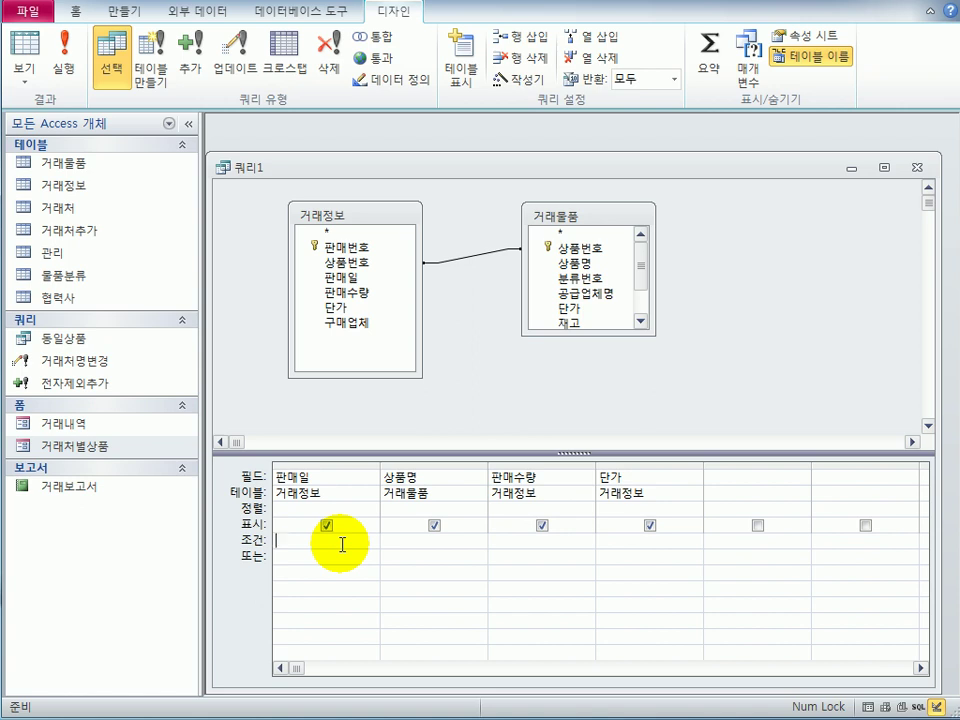
text(month()
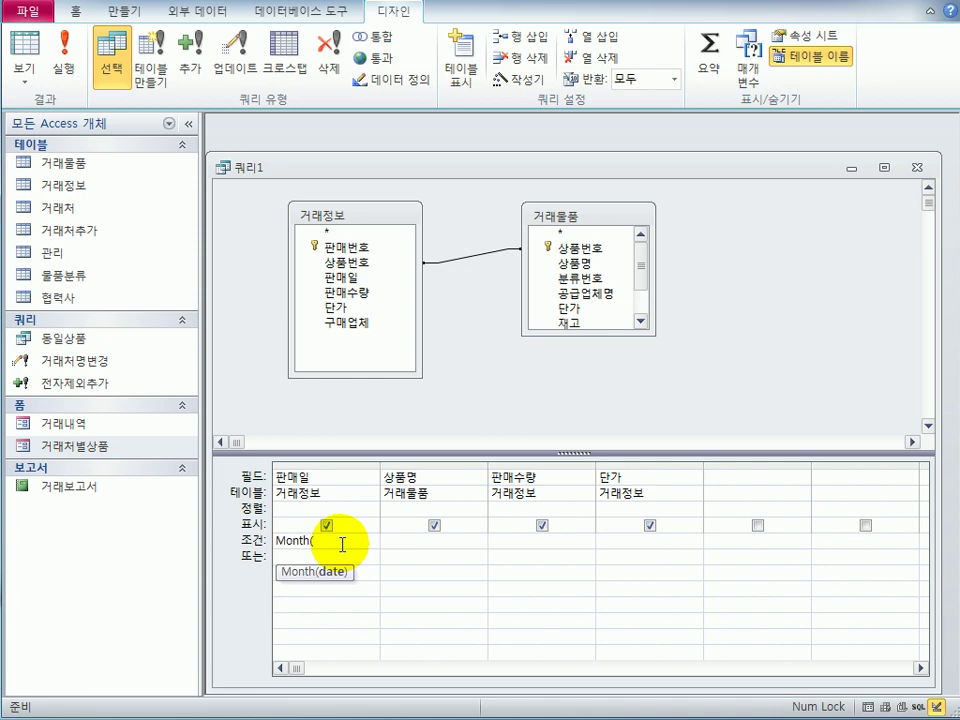
text([V)
text(판매)
text(일])
text()=)
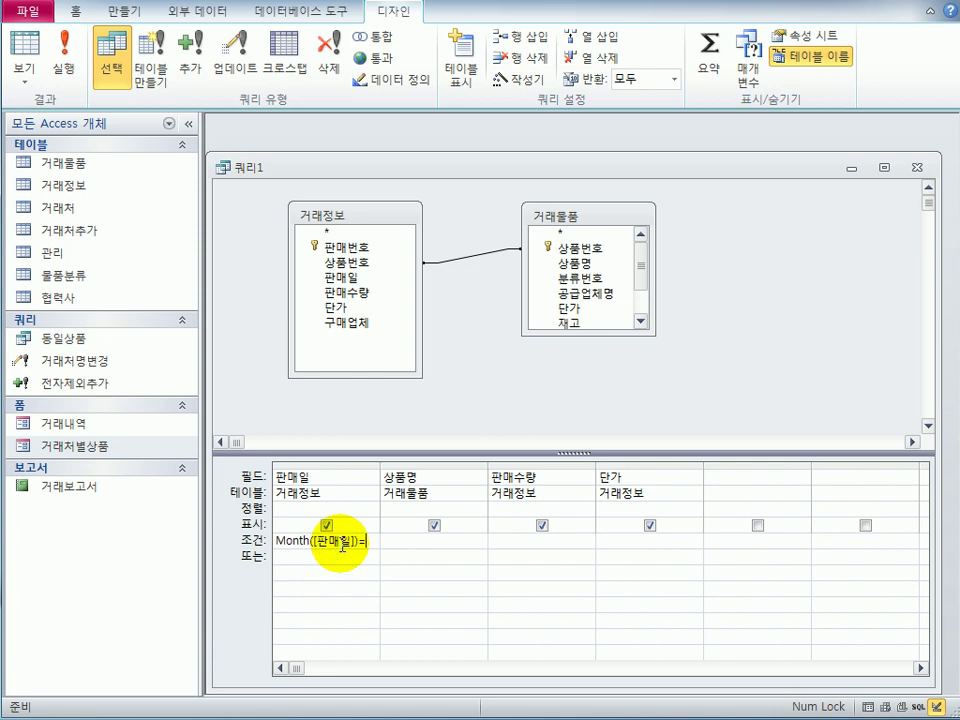
text(9)
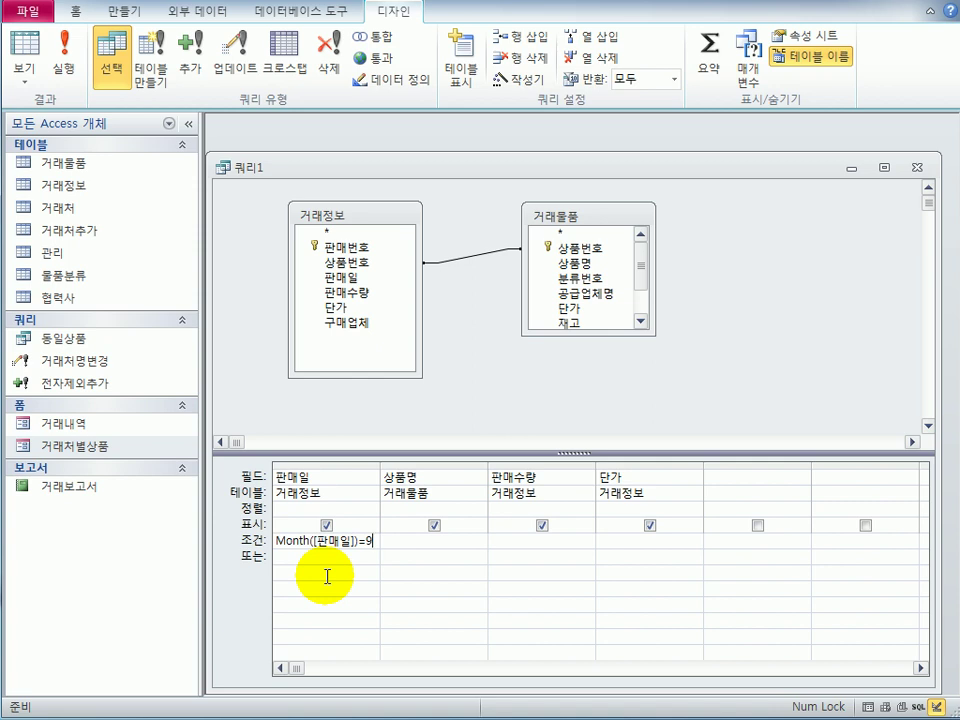
- Sort 상품명 in descending order (내림차순) and 판매수량 in ascending order (오름차순)
click(441, 510)
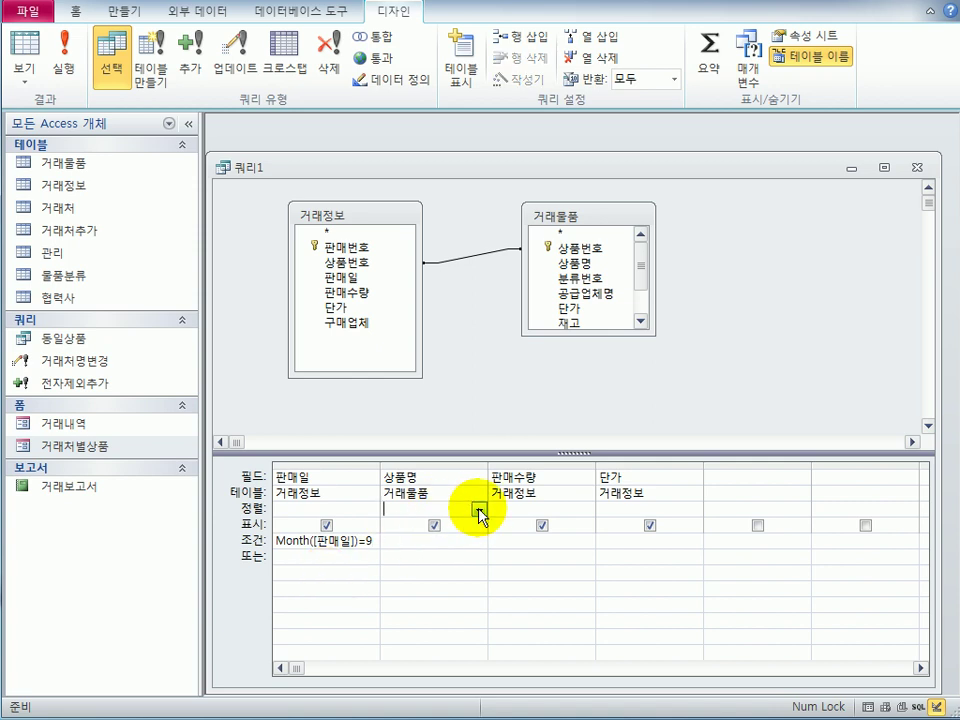
click(480, 510)
click(475, 540)
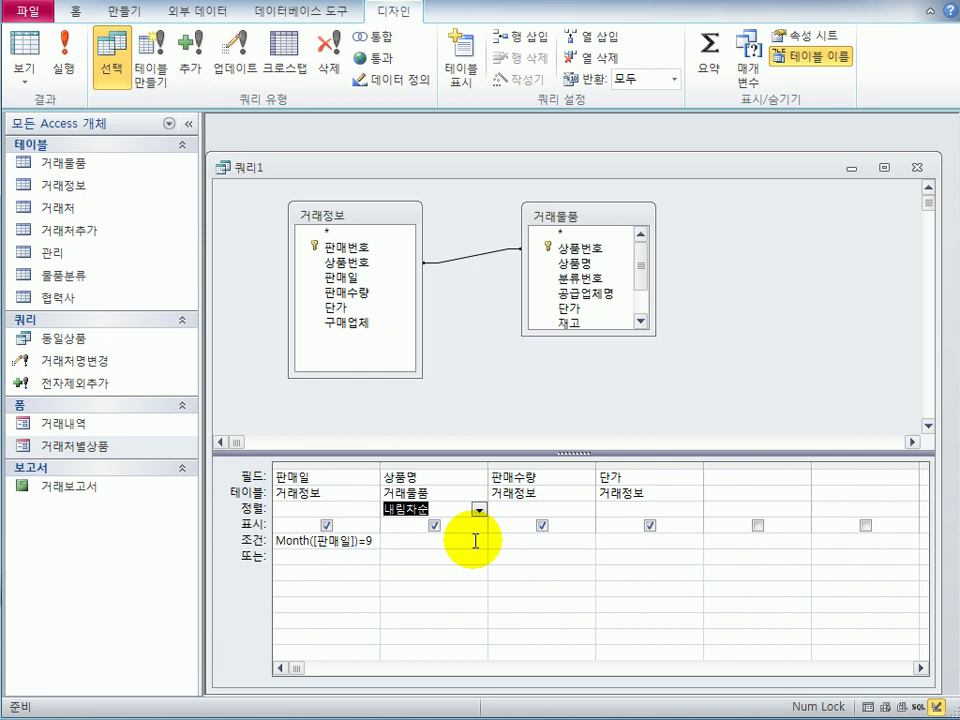
click(572, 510)
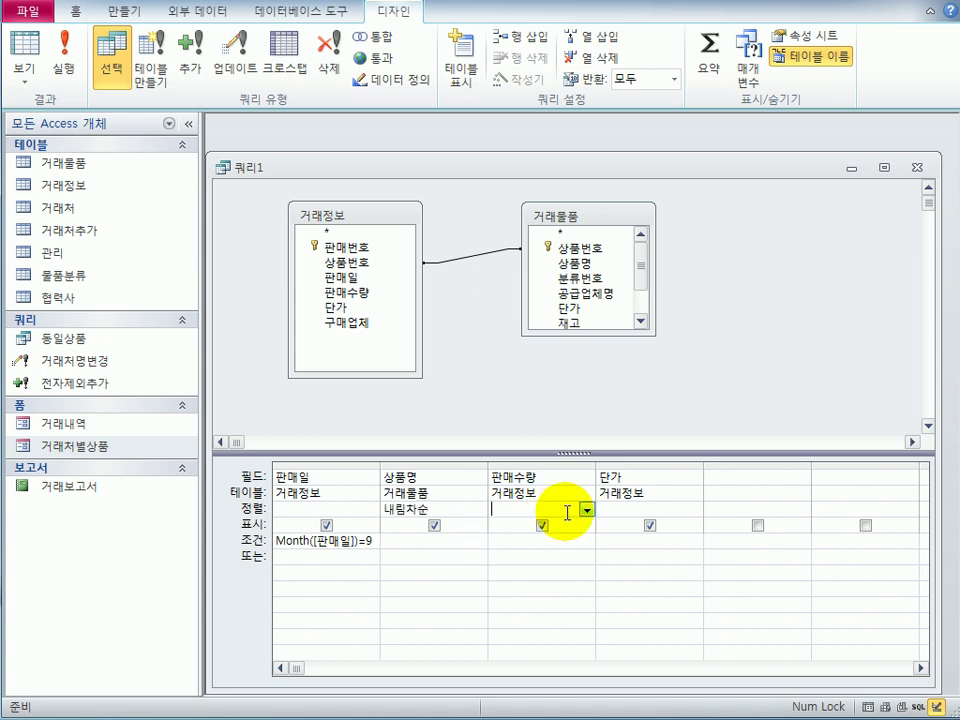
click(585, 508)
click(585, 521)
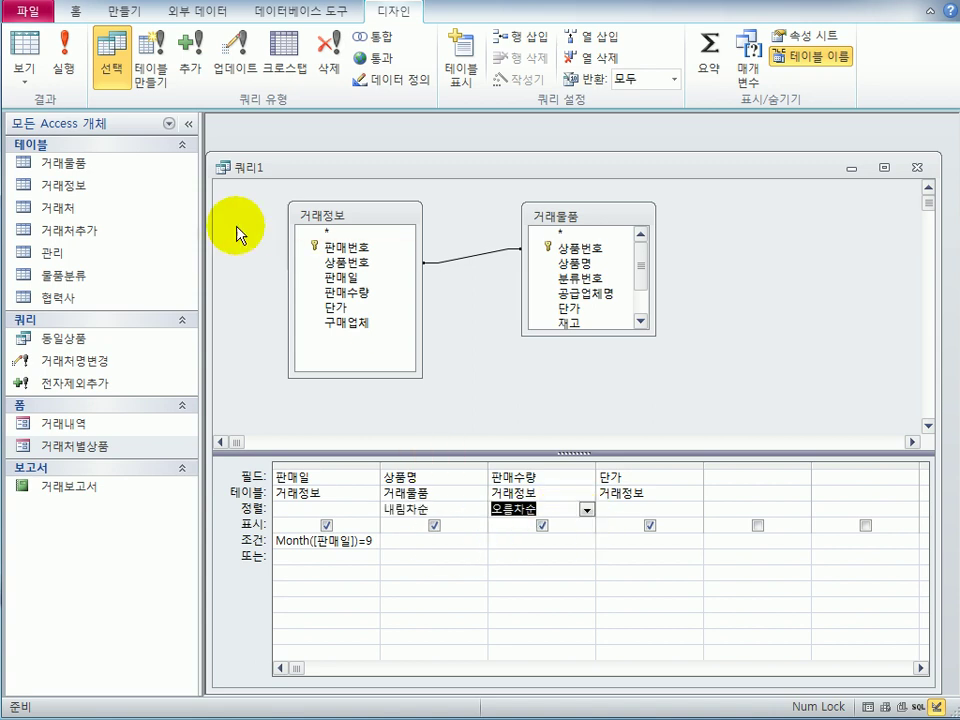
- View the query's results in datasheet view, and close the query, saving it as 월별거래
click(28, 48)
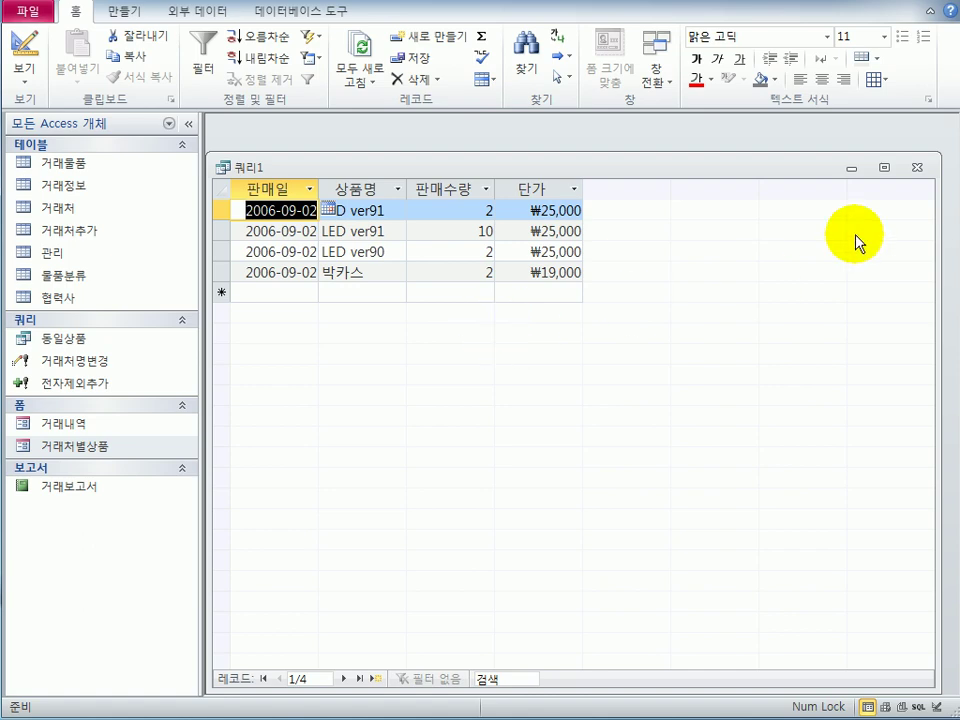
click(906, 172)
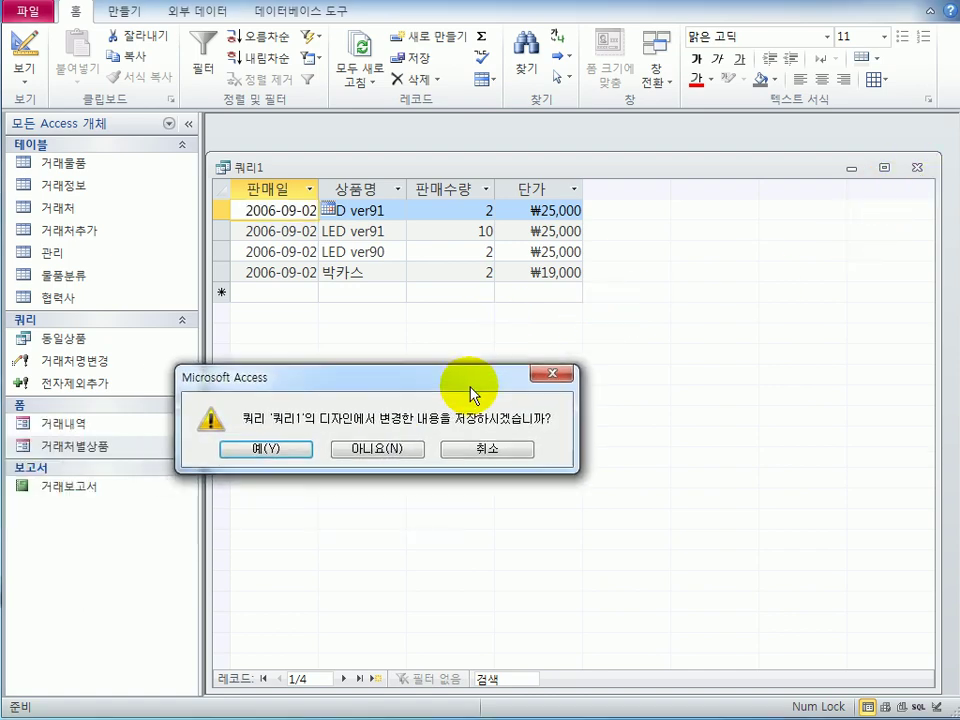
click(350, 424)
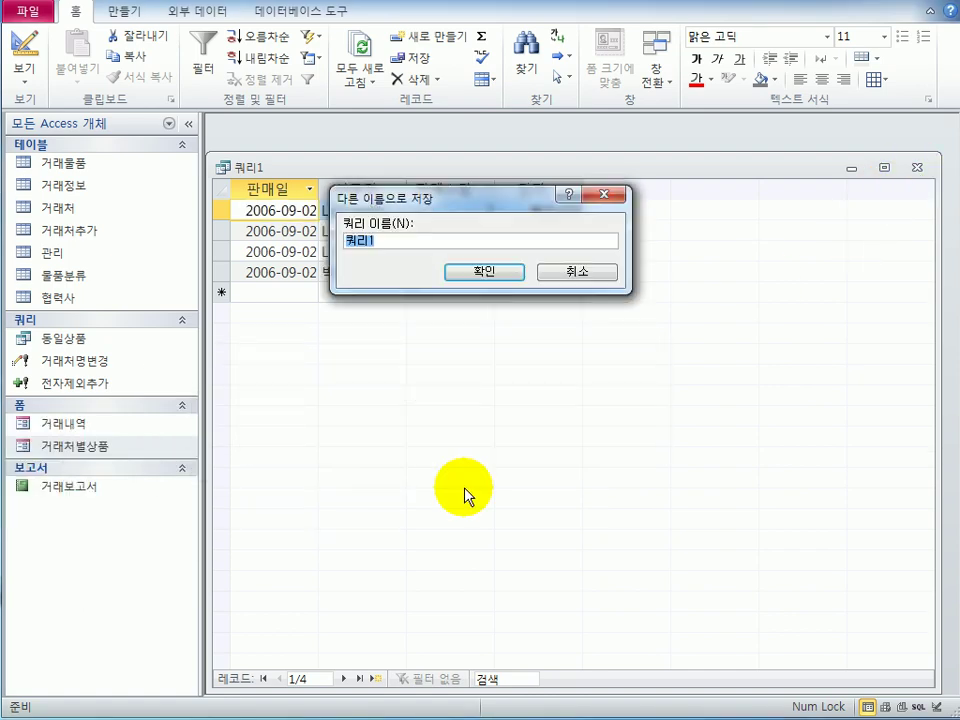
text(월별ㅋ)
key(BackSpace)
text(거래)
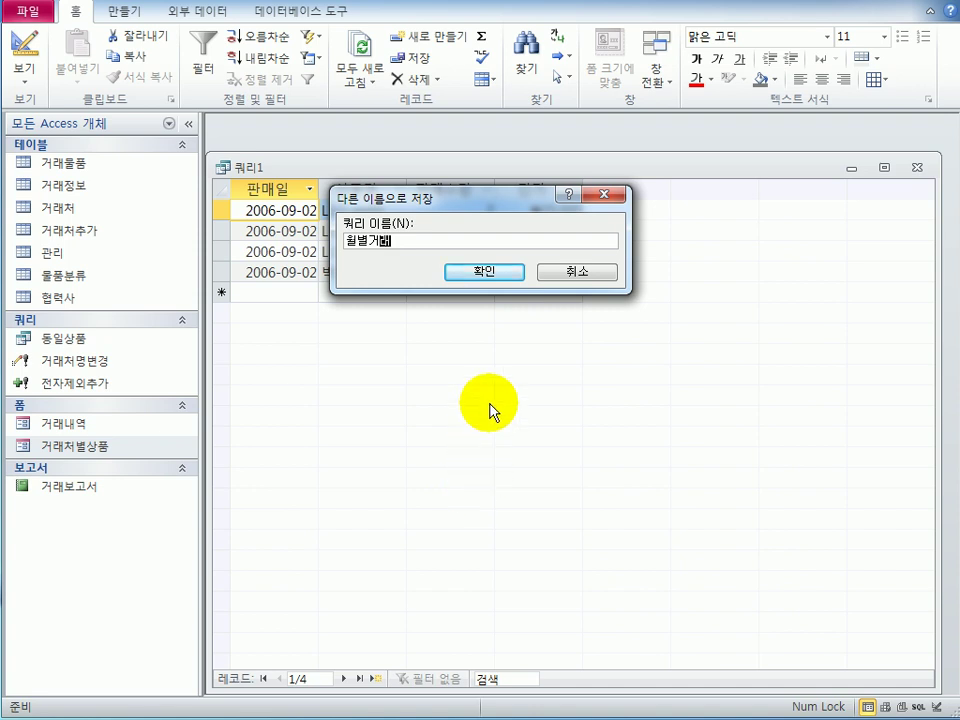
click(486, 272)
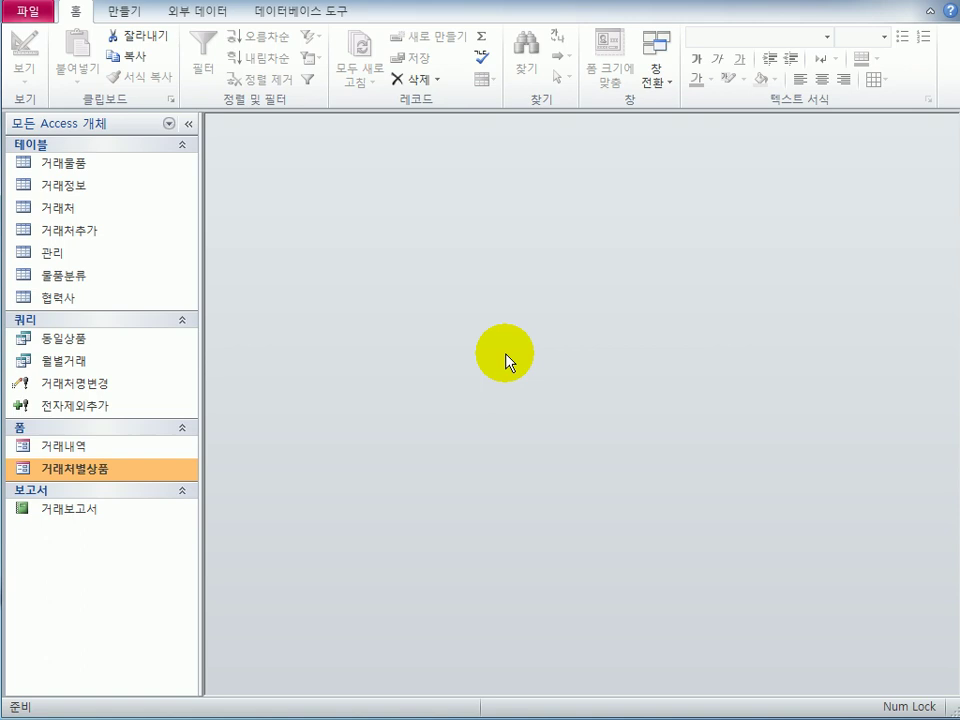
- Start a crosstab query with the wizard, using the 거래정보 table as its source
click(130, 14)
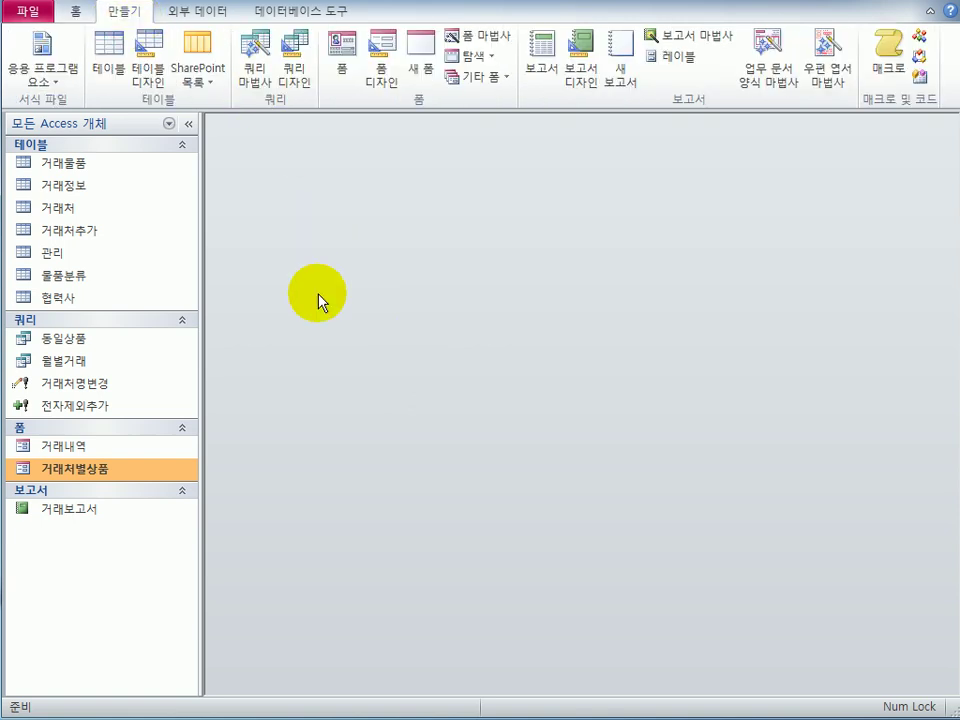
click(255, 70)
click(556, 209)
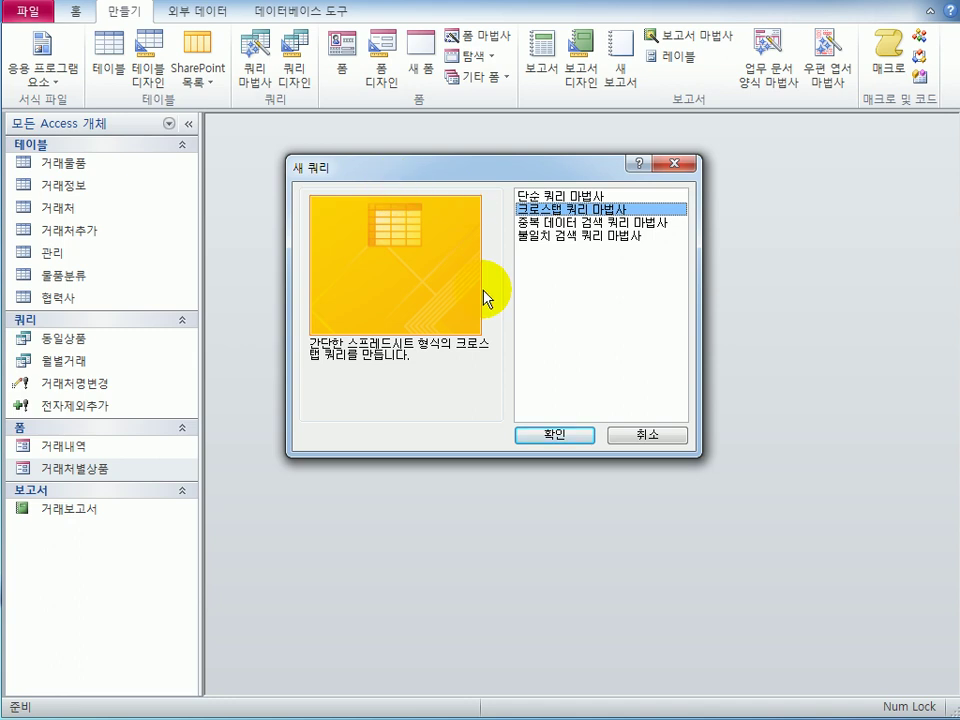
click(549, 437)
drag(489, 105, 525, 212)
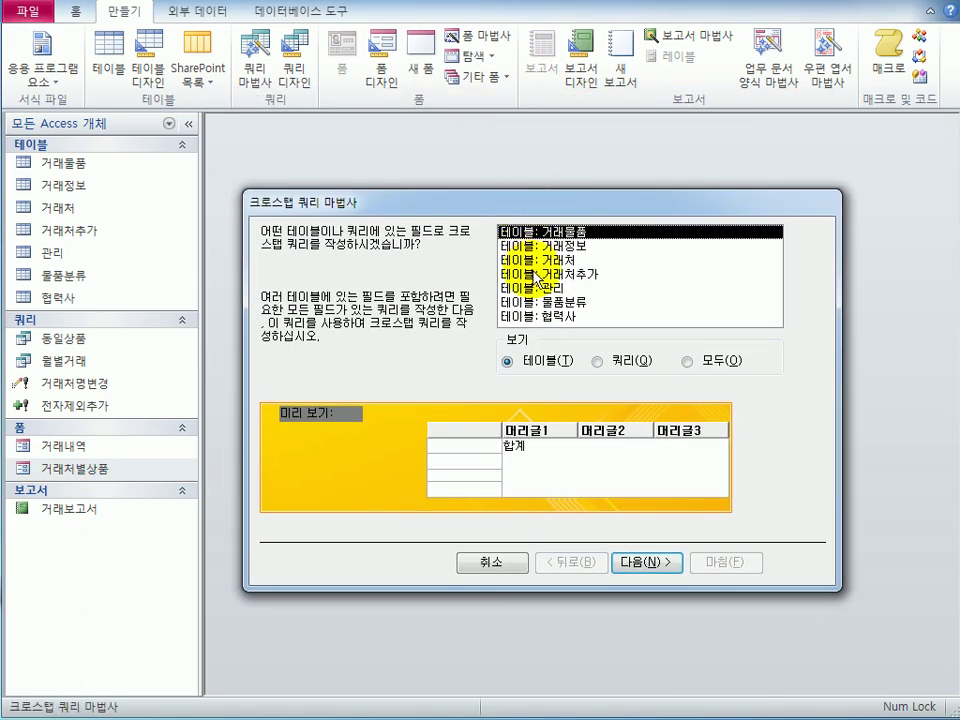
click(566, 244)
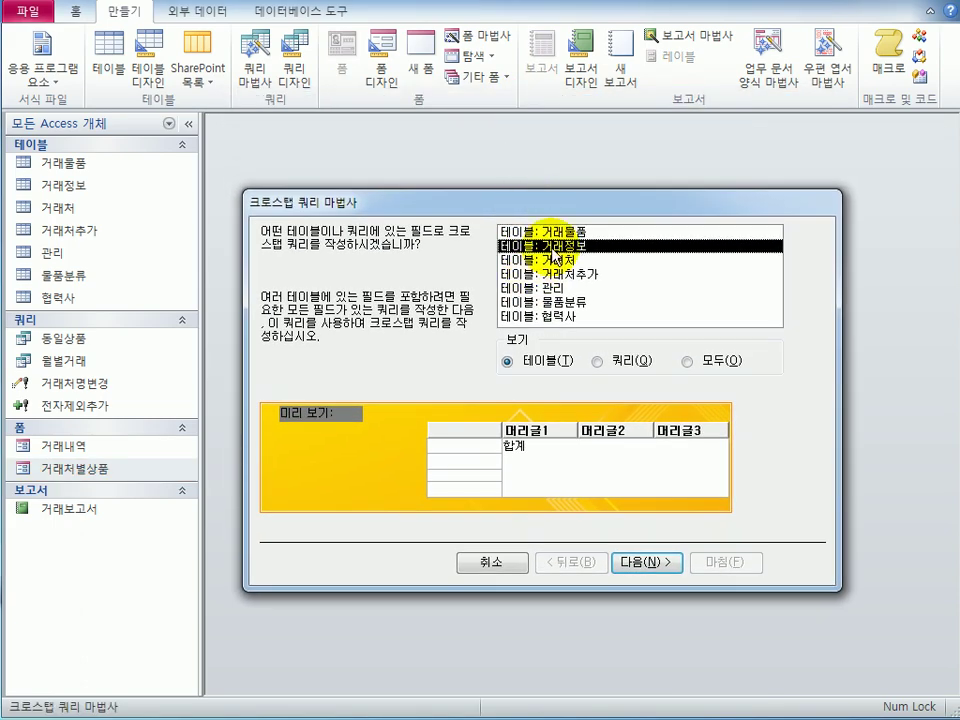
click(650, 562)
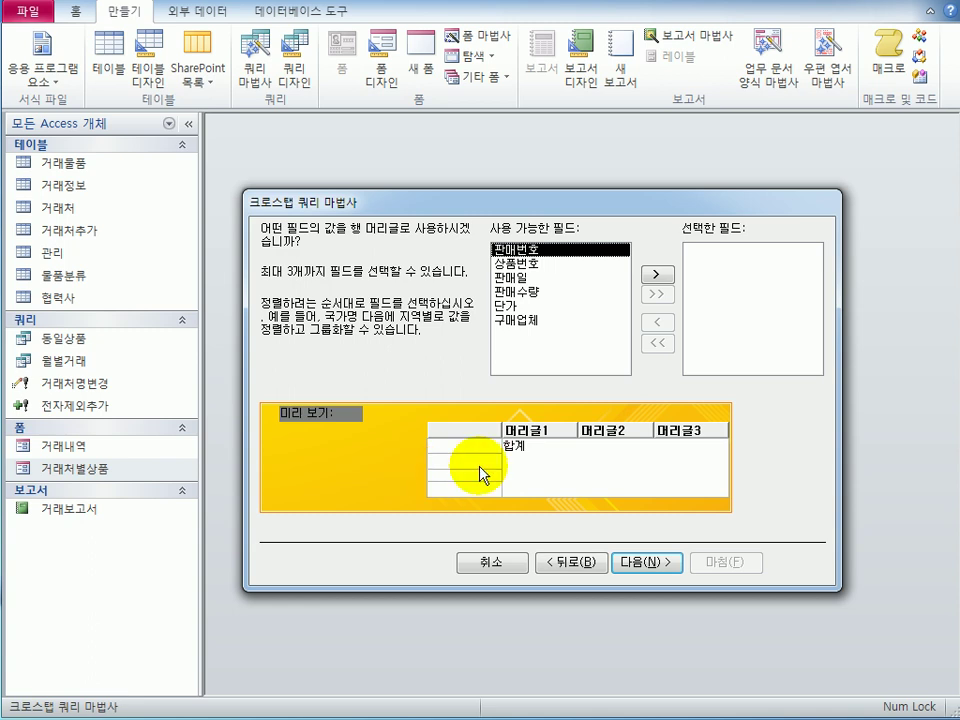
- Use 구매업체 as the crosstab query's row heading field
click(541, 321)
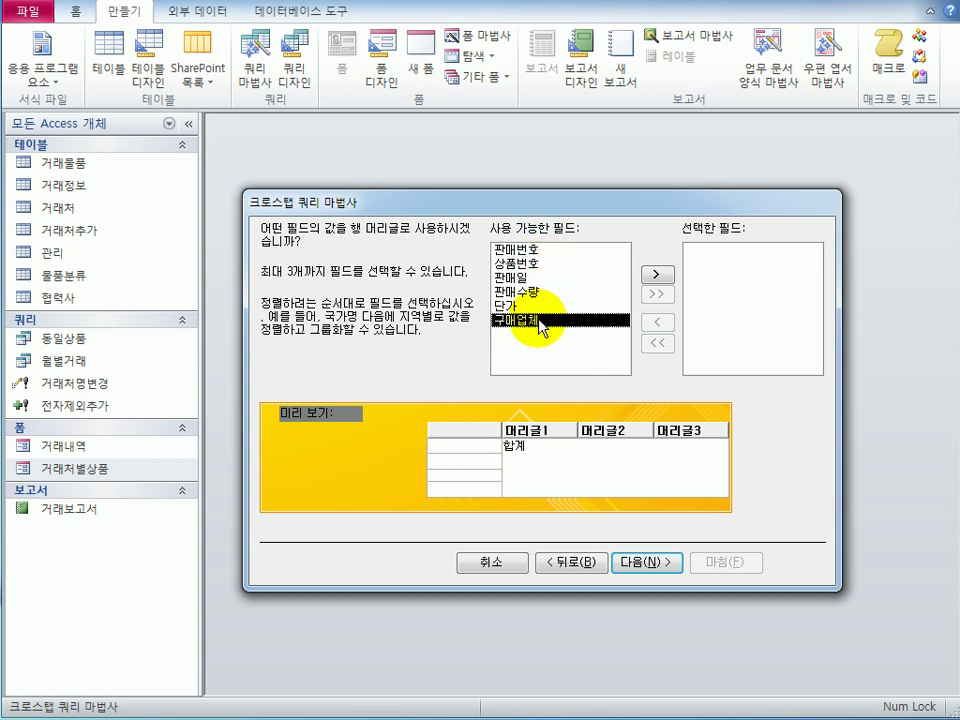
click(657, 275)
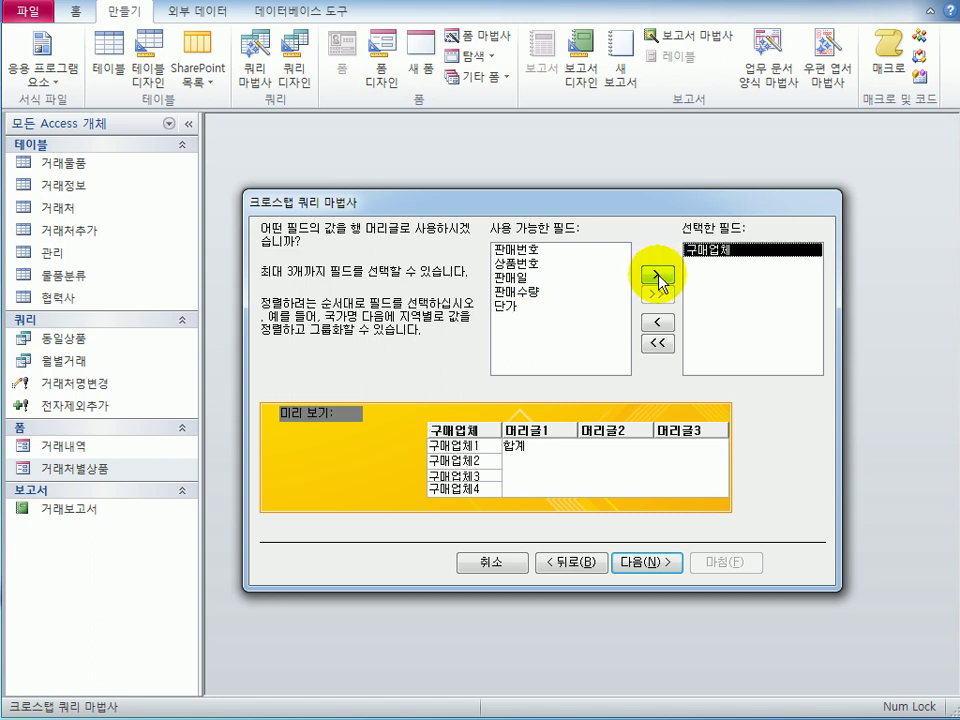
click(632, 566)
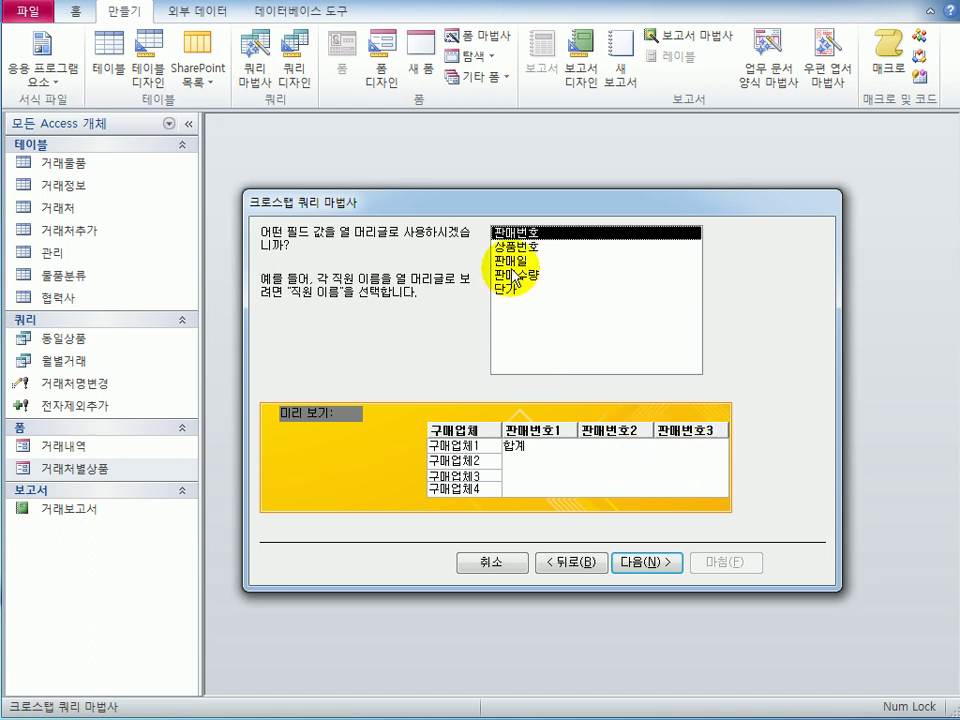
- Use 판매일 as the crosstab's column heading field, grouped by quarter (분기)
click(514, 263)
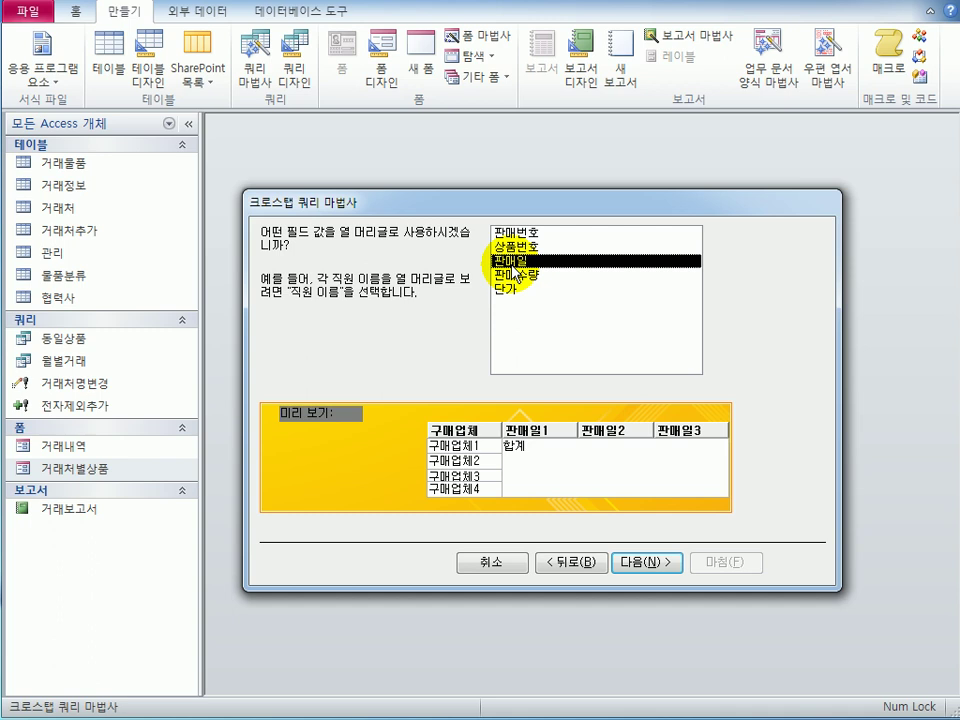
click(630, 566)
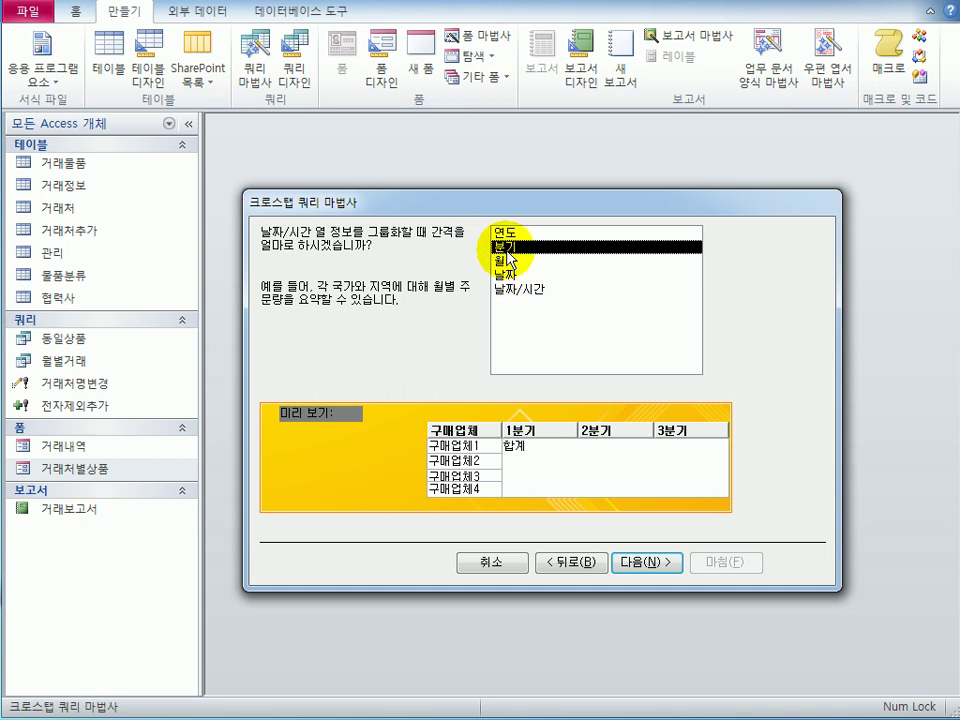
click(643, 564)
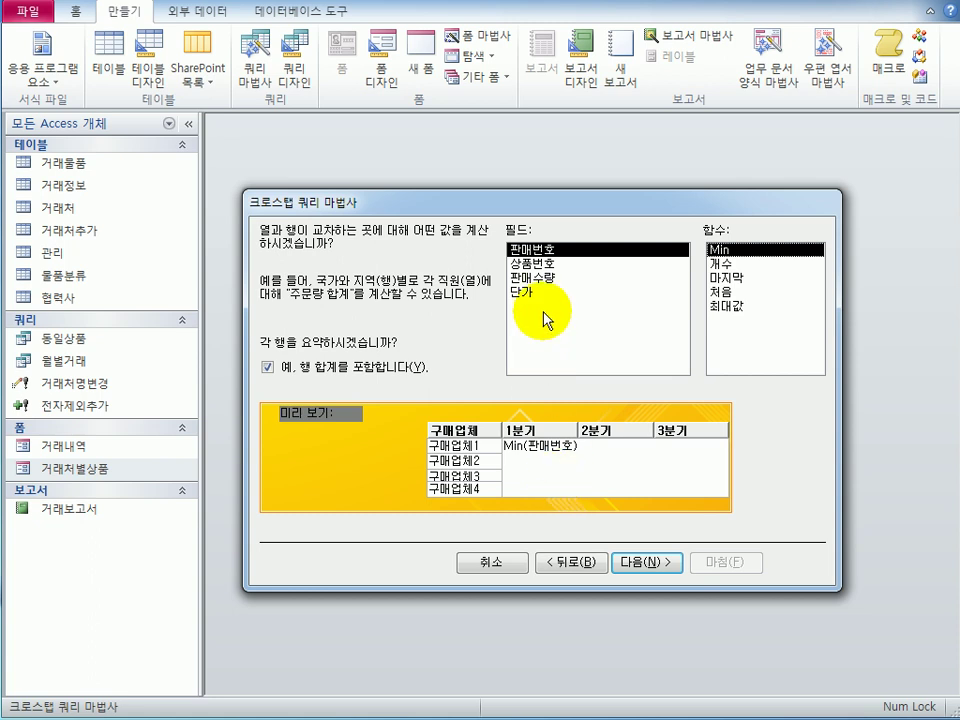
- Calculate the total (총계) of 판매수량 at the crosstab's row and column intersections, keeping the row totals included
click(546, 279)
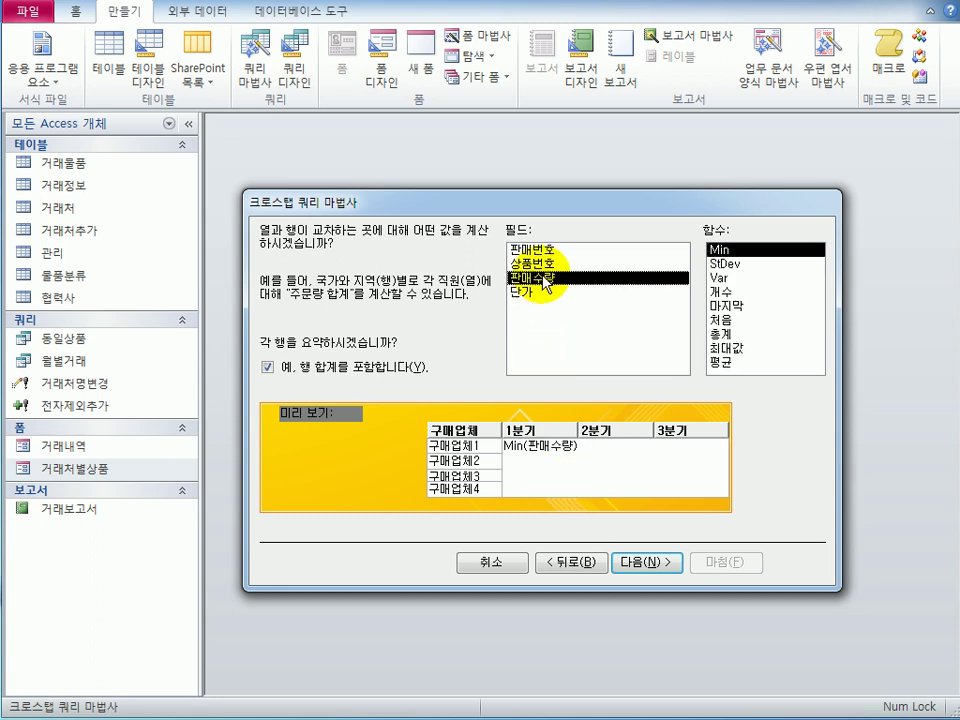
click(736, 334)
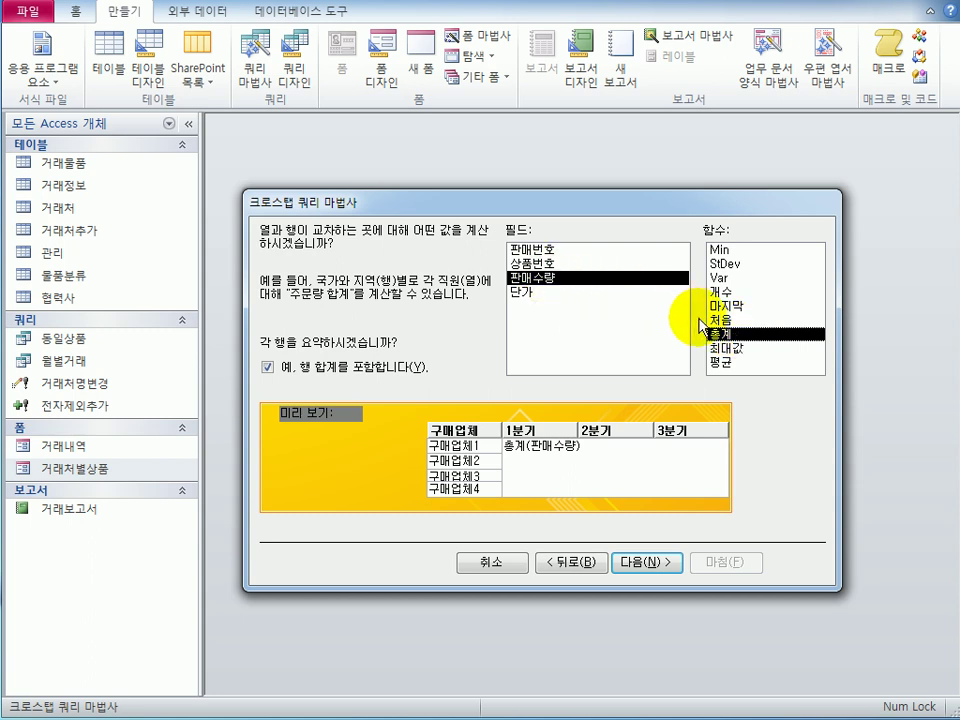
click(645, 564)
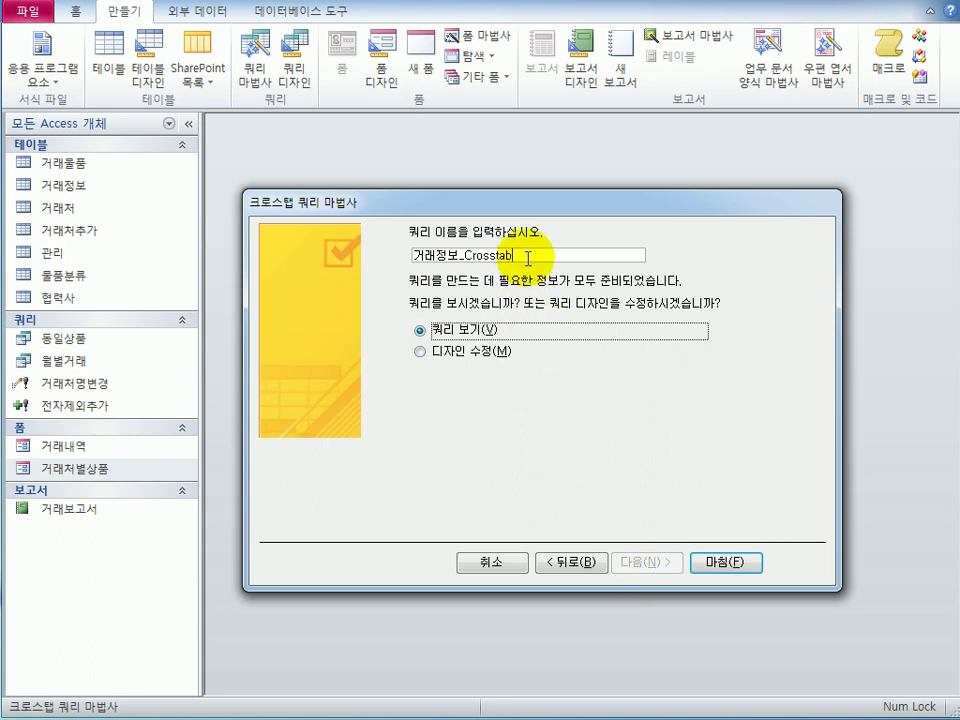
- Name the crosstab query Q_거래내역 and finish the wizard with the option to modify the design (디자인 수정)
drag(515, 255, 384, 251)
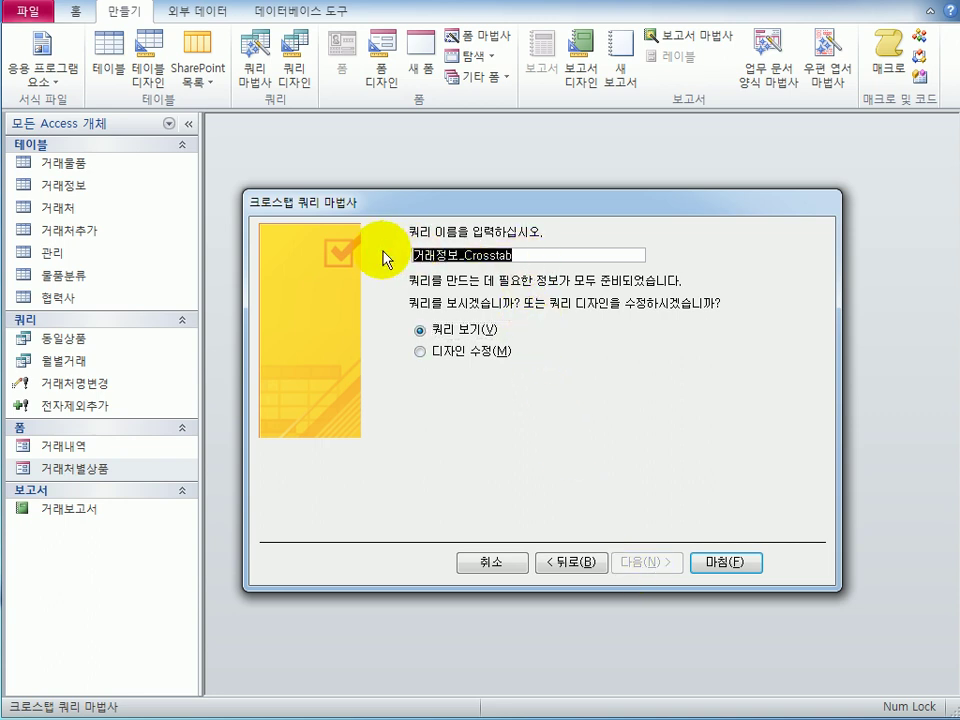
key(BackSpace)
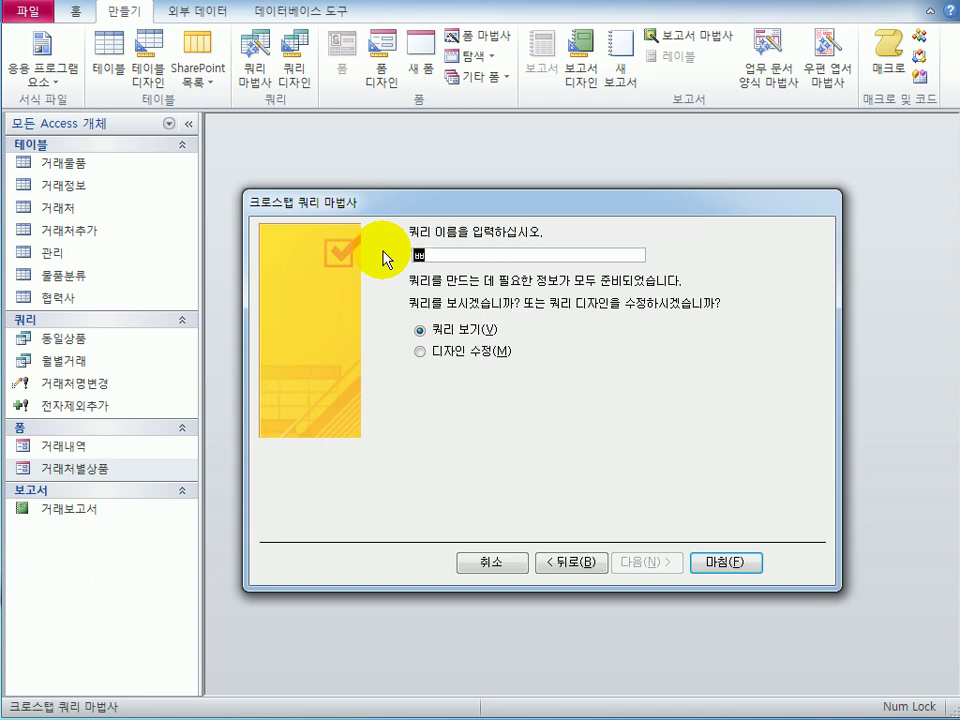
text(Q_거래내역)
click(447, 353)
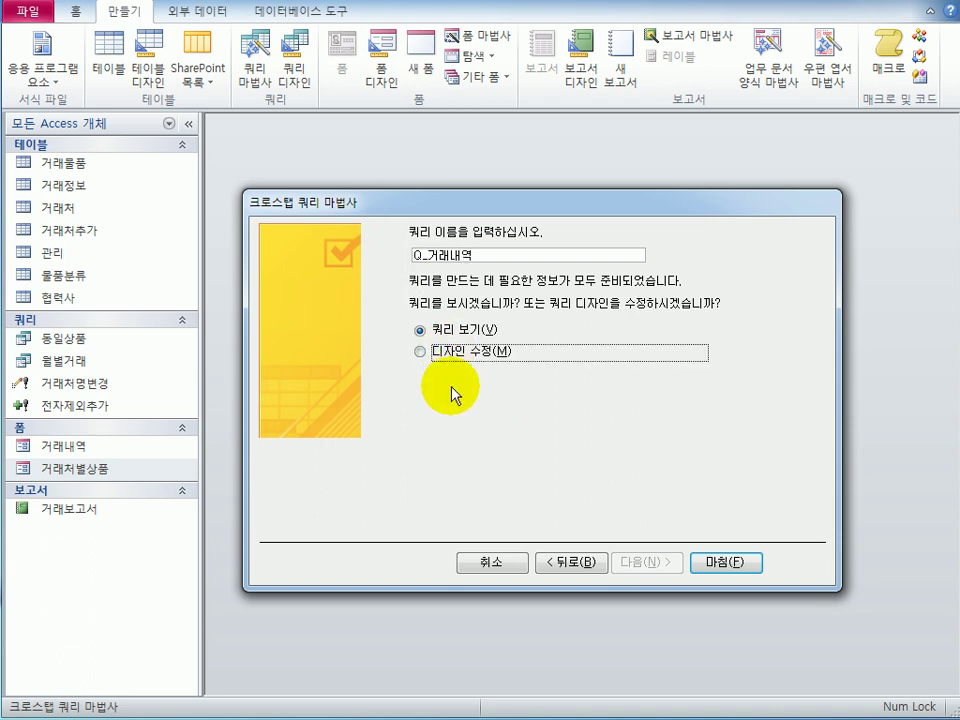
click(444, 354)
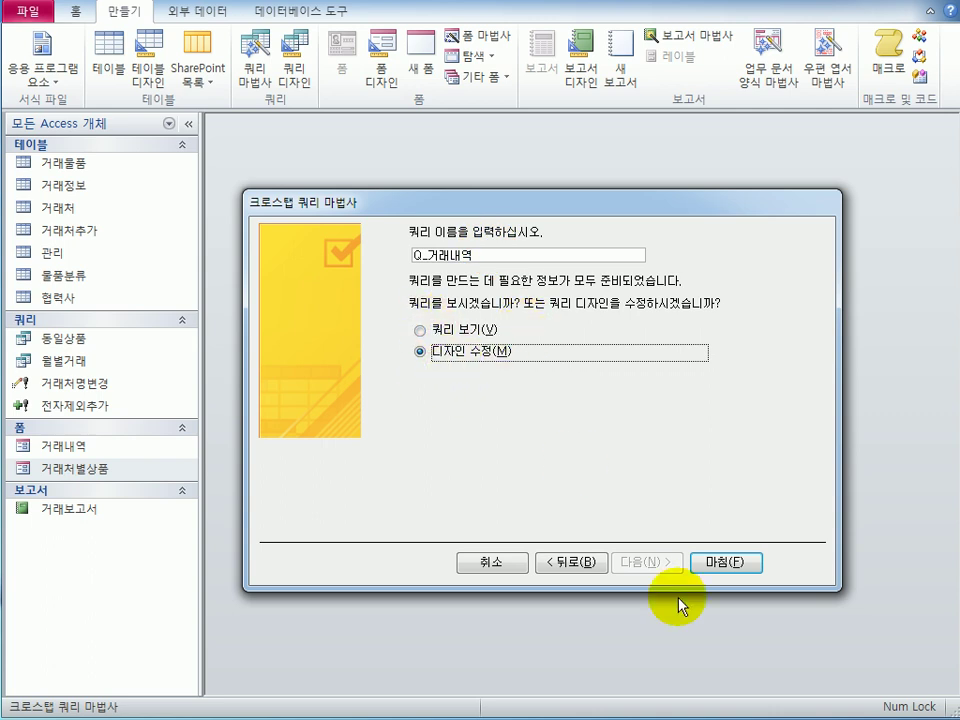
click(738, 566)
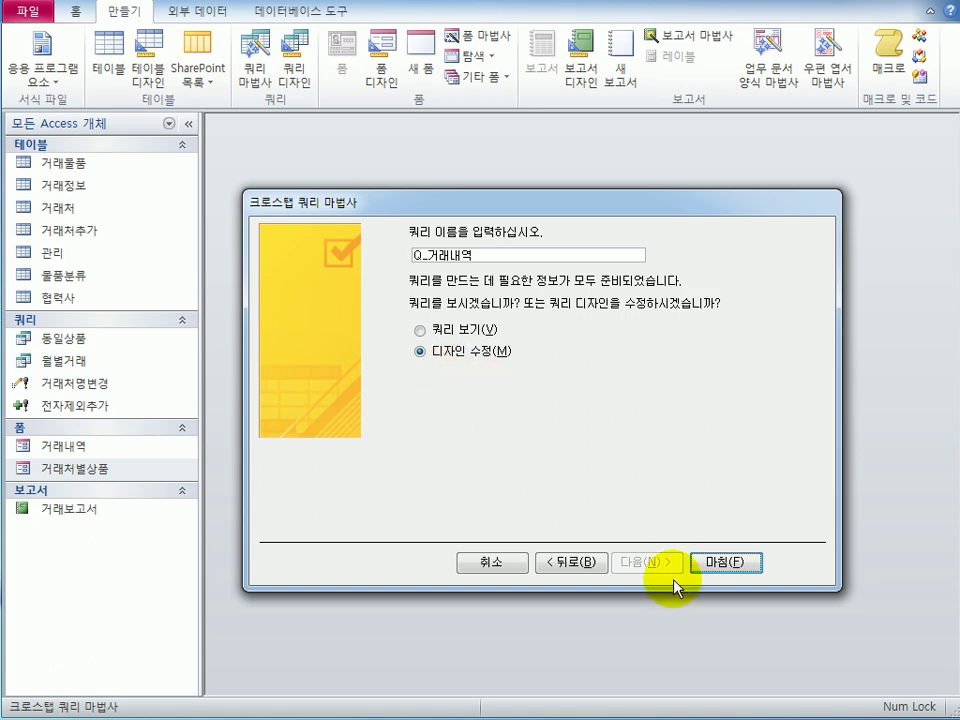
click(739, 563)
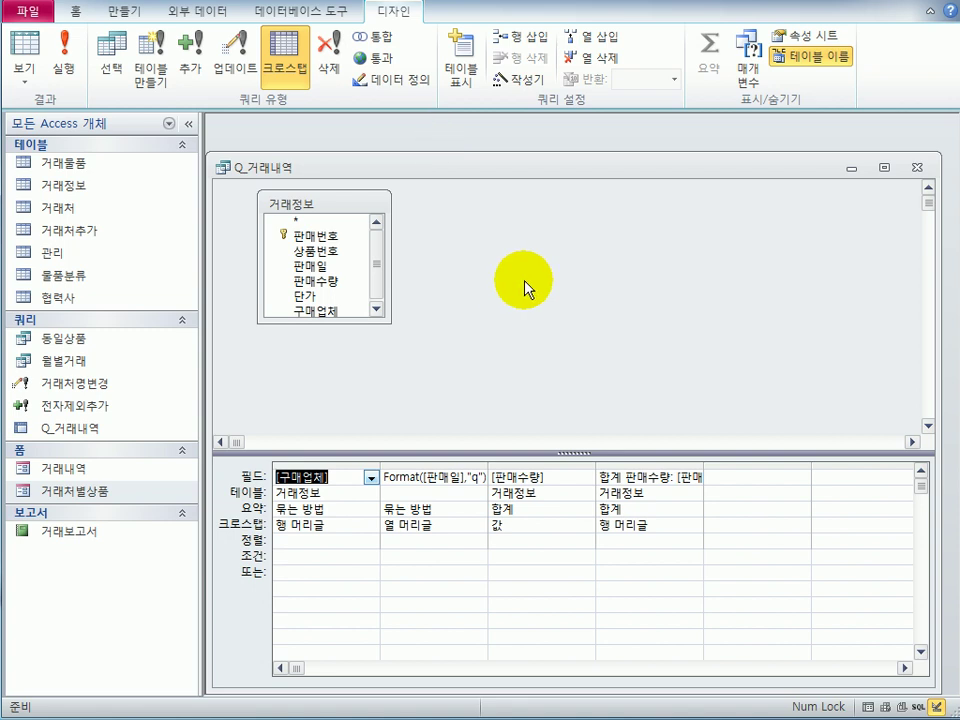
- View the crosstab query's results in datasheet view, and return to design view
click(30, 55)
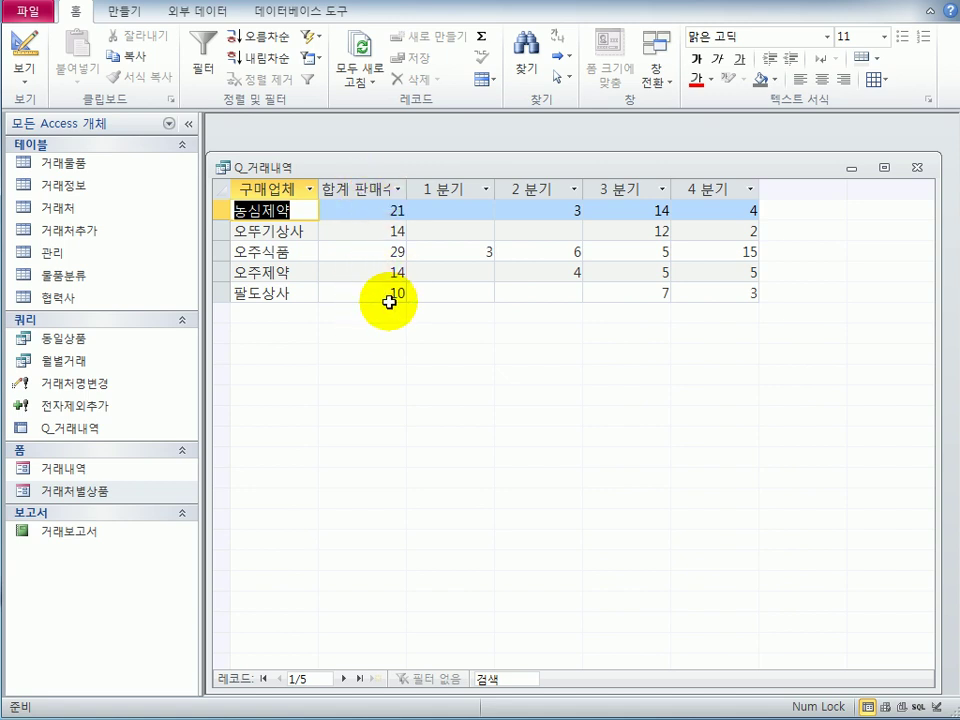
click(22, 66)
click(62, 277)
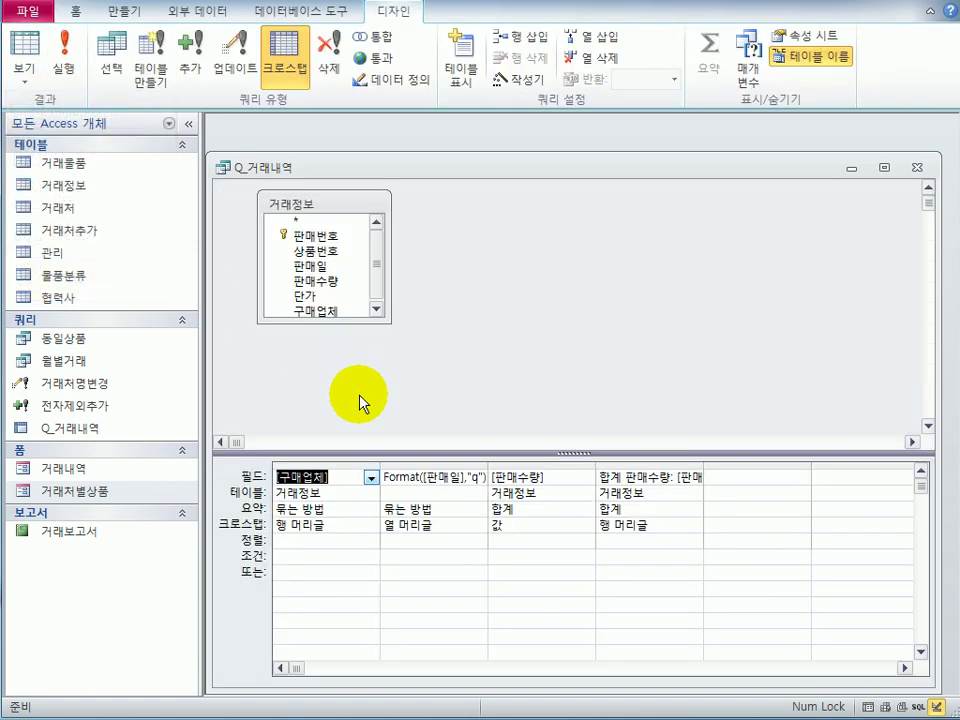
- Change the row-total field's caption in the query design to 연 판매수량
click(388, 478)
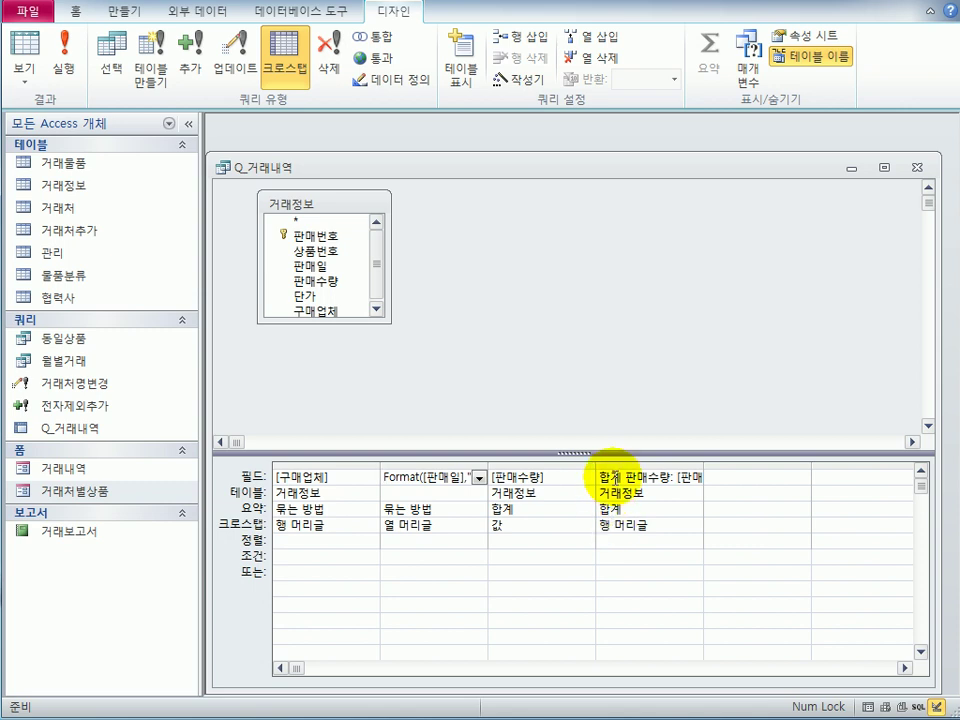
click(604, 477)
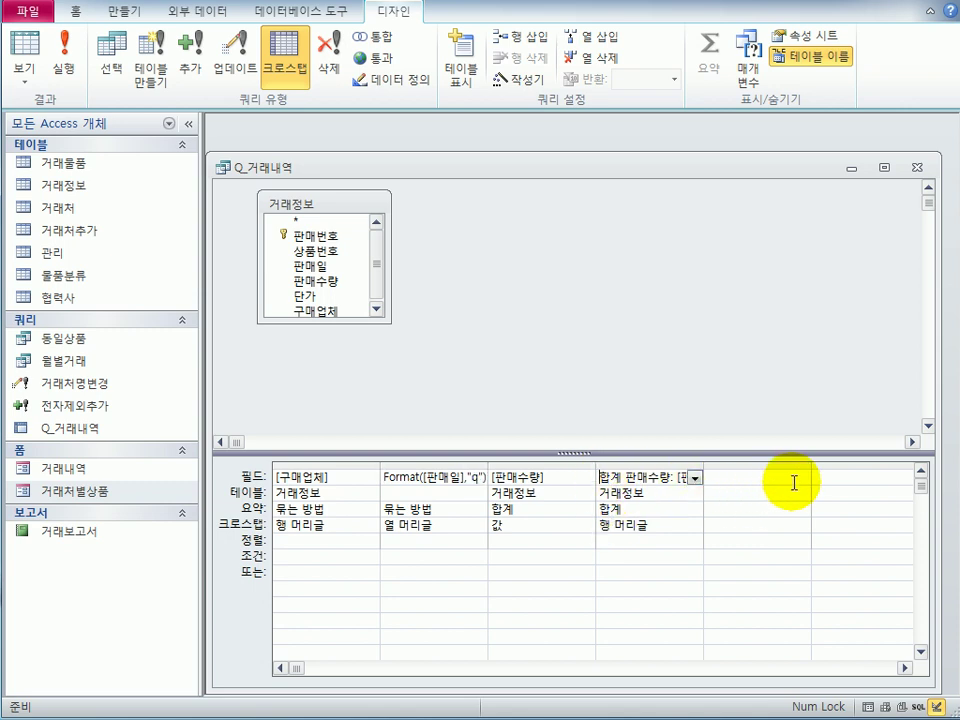
text(연)
key(Delete)
key(Delete)
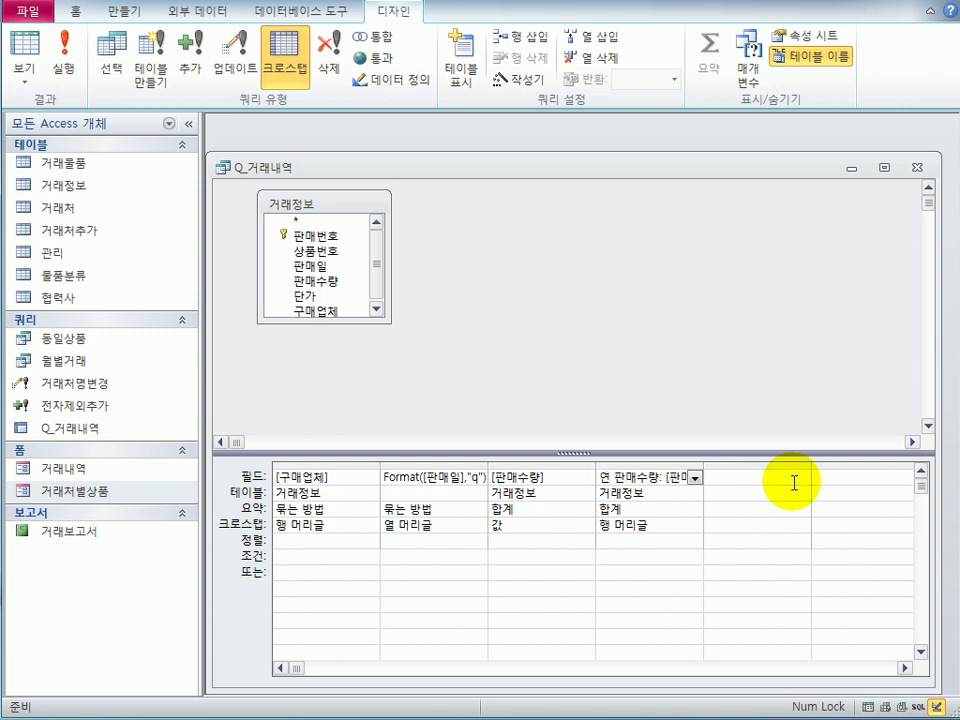
- Fit the 연 판매수량 column to its contents in datasheet view, and close Q_거래내역, saving its design changes
click(28, 60)
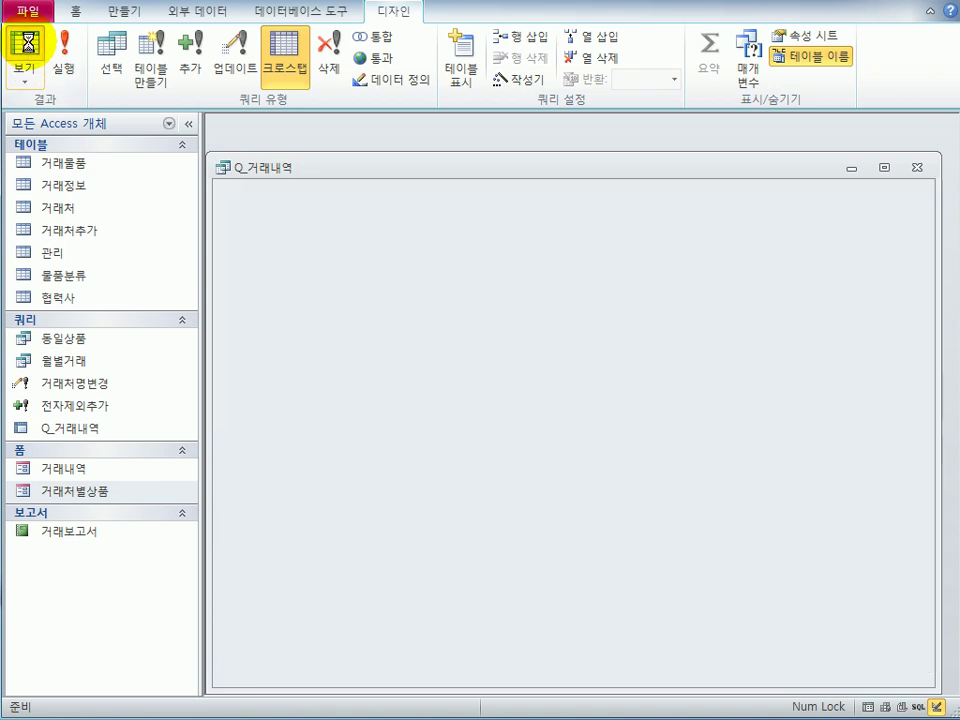
double_click(406, 189)
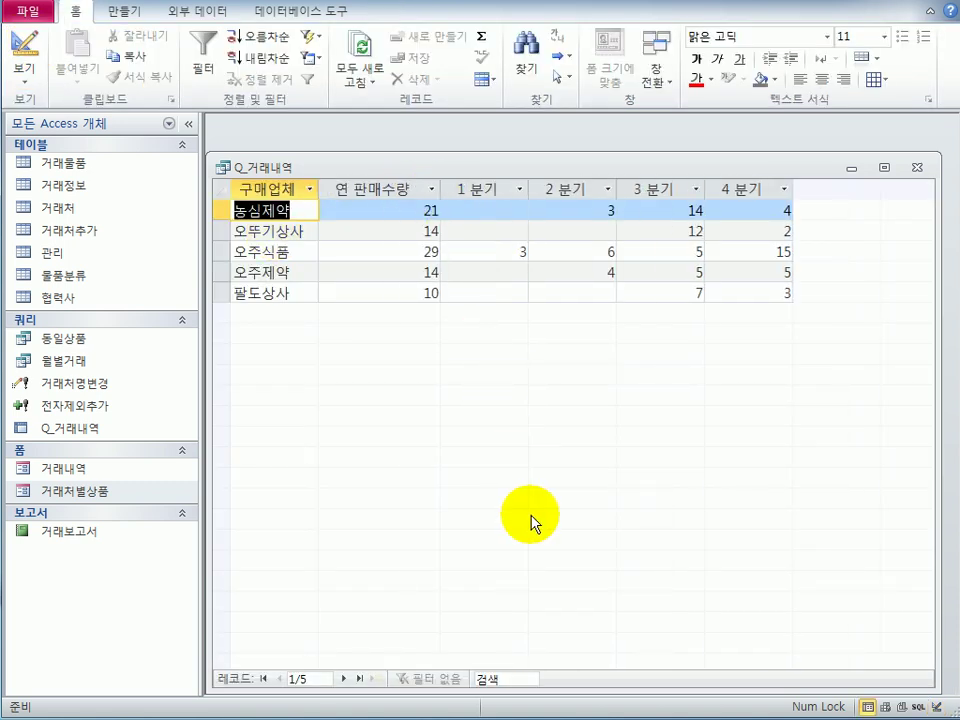
click(916, 167)
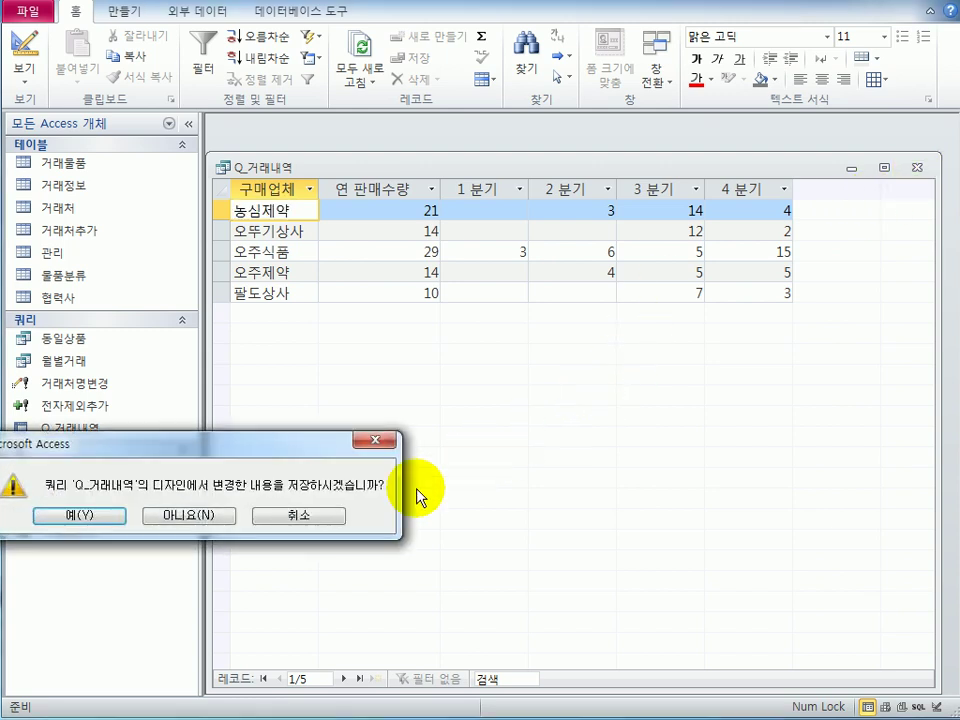
drag(287, 454, 753, 407)
click(420, 467)
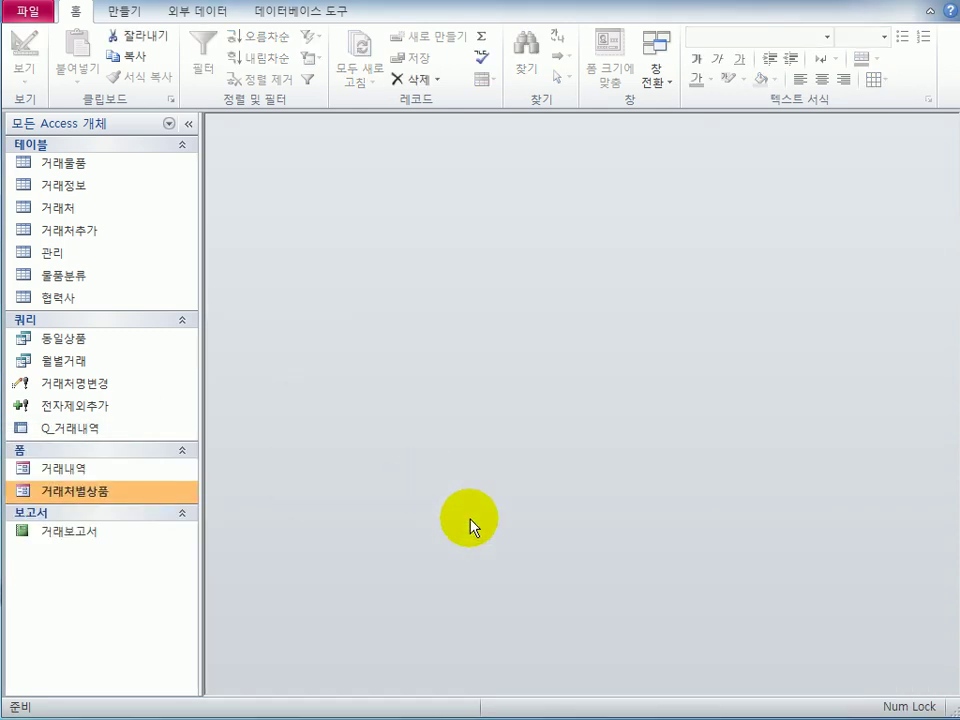